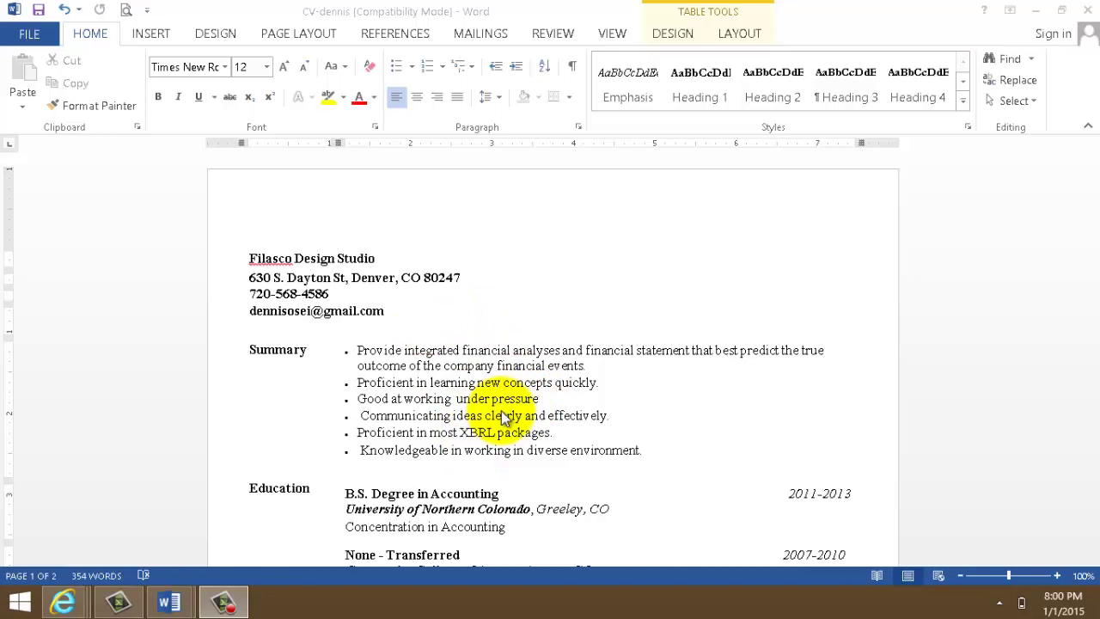
- Scroll through the CV-dennis résumé and select the whole table
left_click(1026, 293)
left_click_drag(1095, 206, 1095, 251)
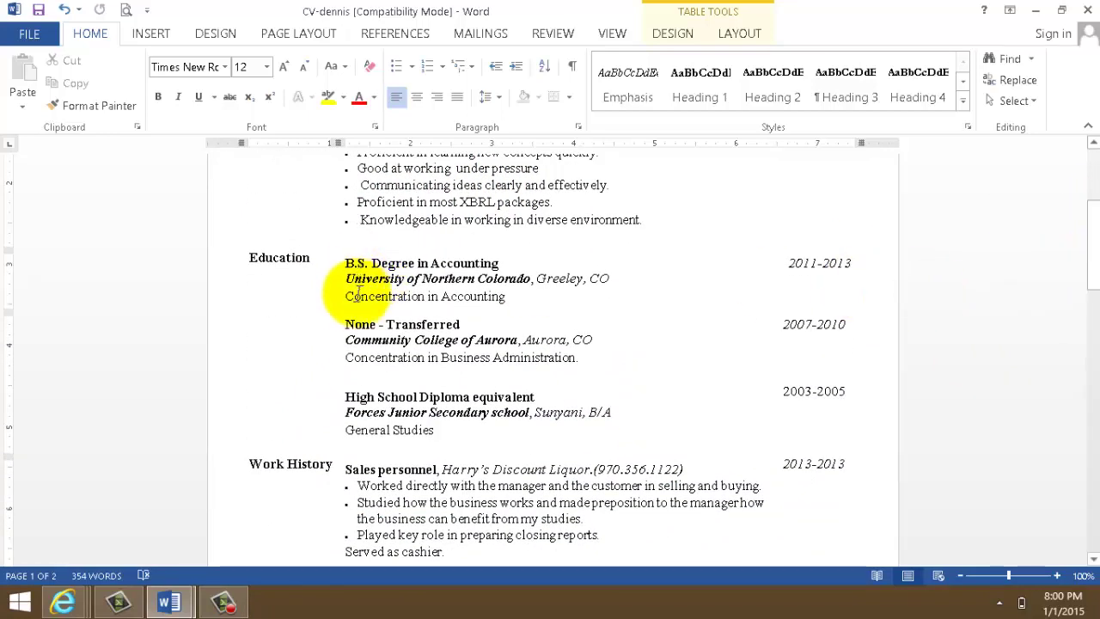
left_click_drag(1093, 221, 1094, 448)
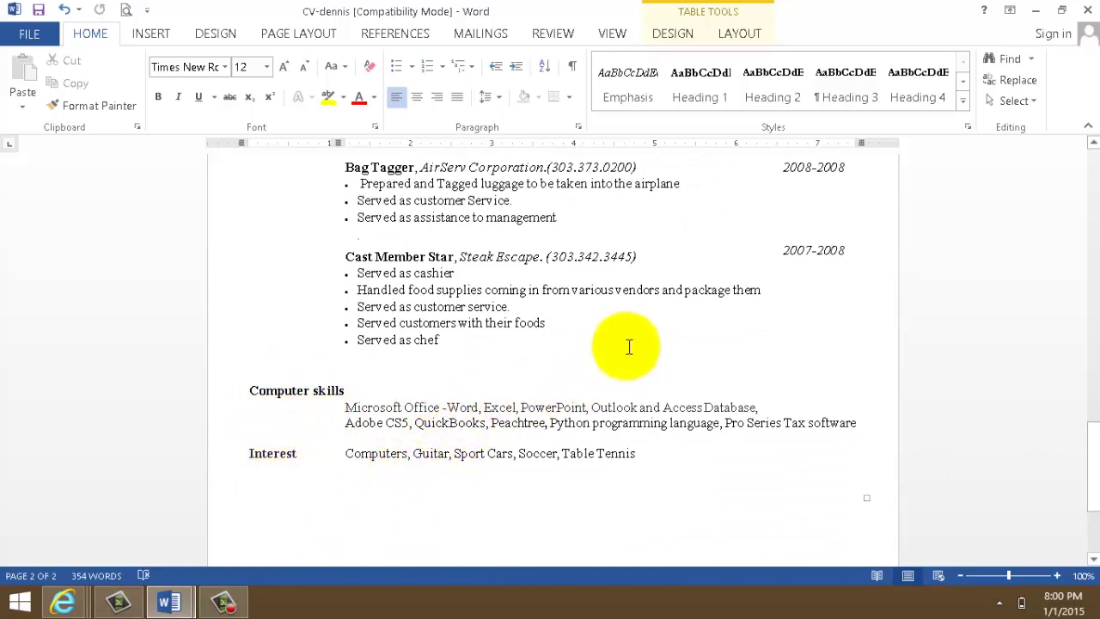
left_click_drag(1091, 468, 1080, 191)
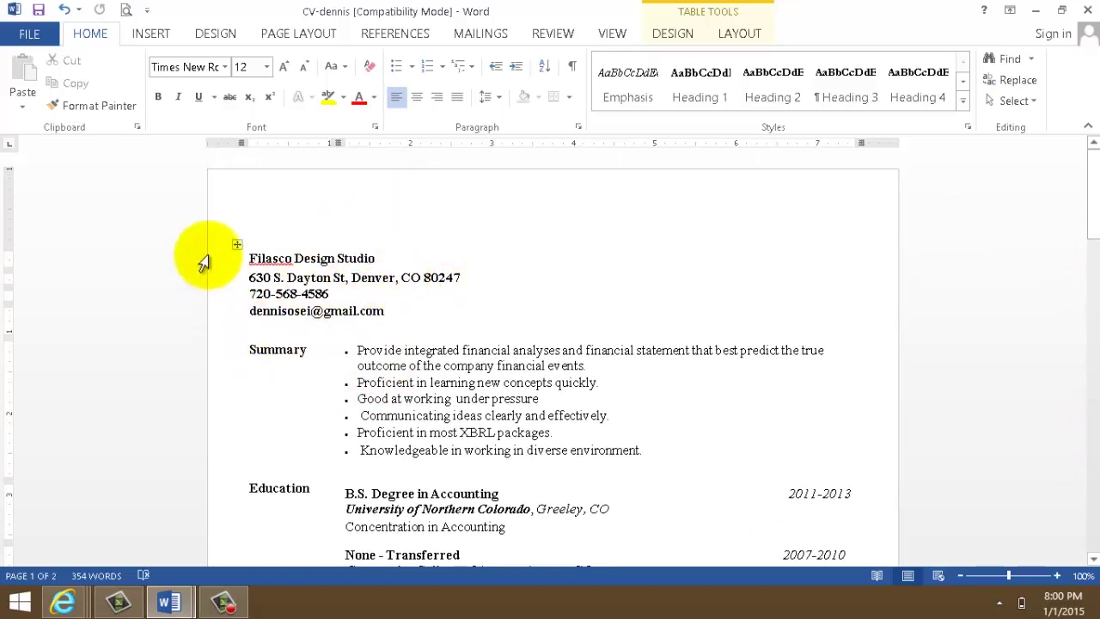
mouse_move(217, 269)
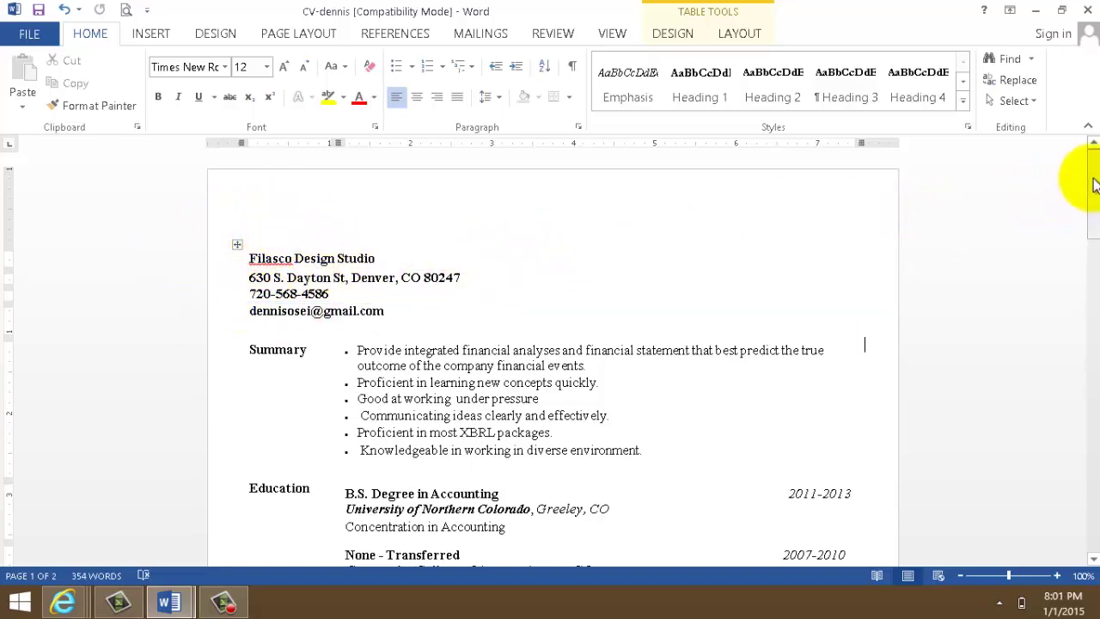
left_click(235, 244)
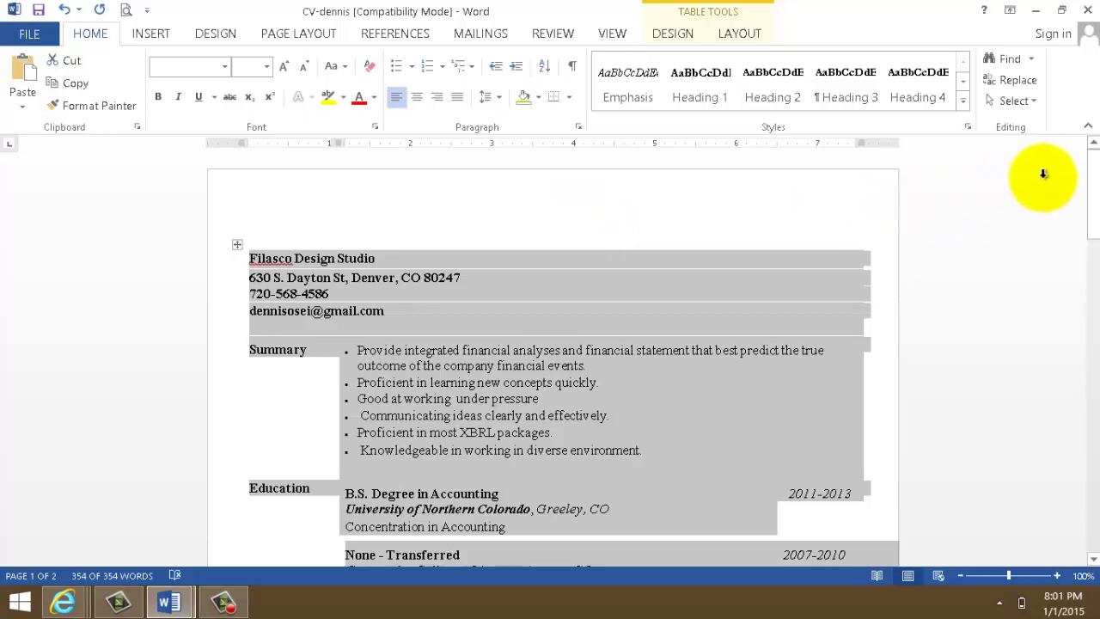
left_click_drag(1093, 175, 1092, 201)
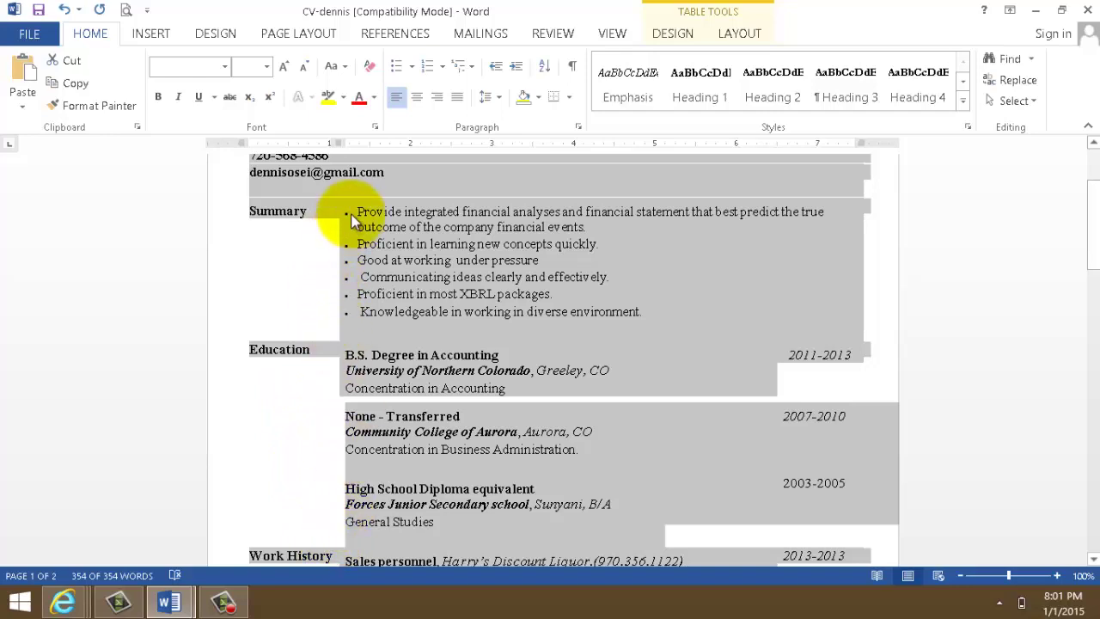
- Select the Summary, Education and Work History labels, then undo and redo the border-hiding change
left_click(246, 444)
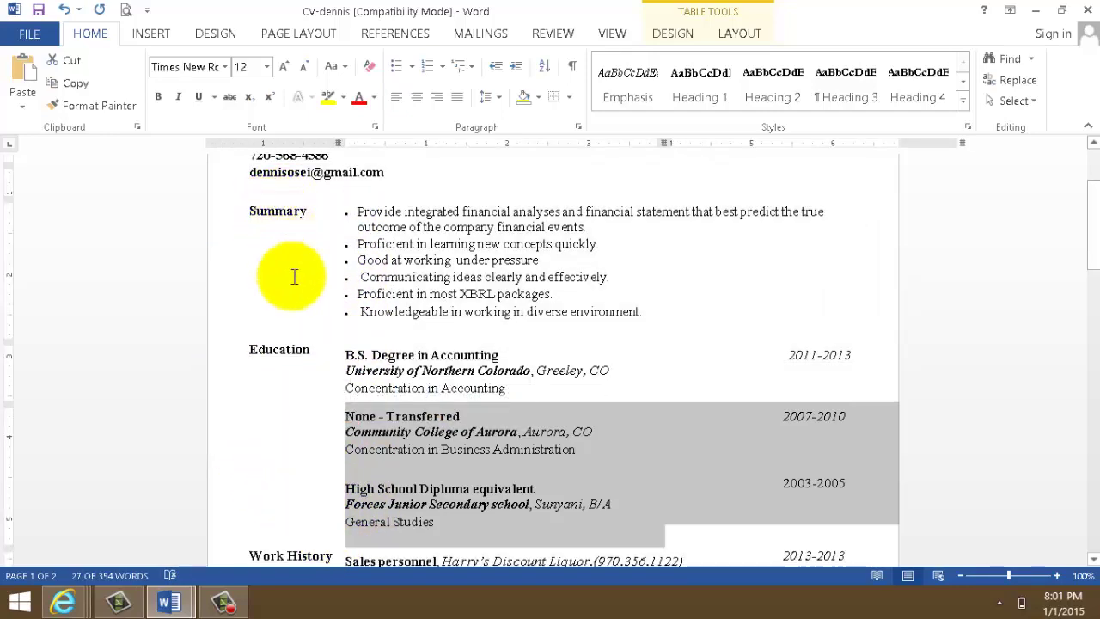
double_click(273, 213)
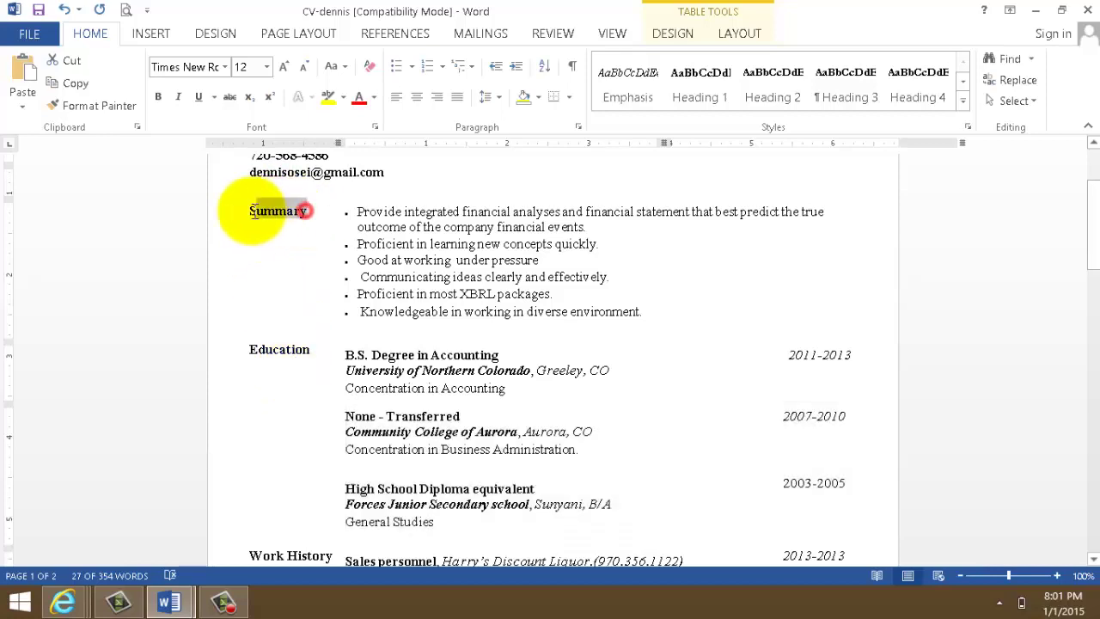
left_click(284, 349, "ctrl")
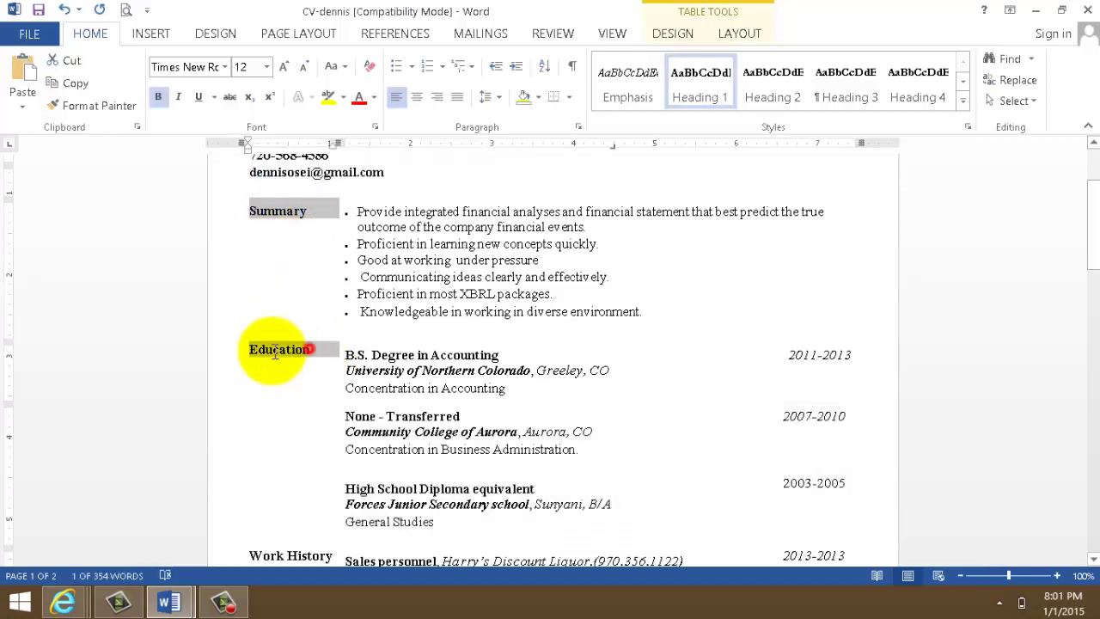
left_click(249, 551, "ctrl")
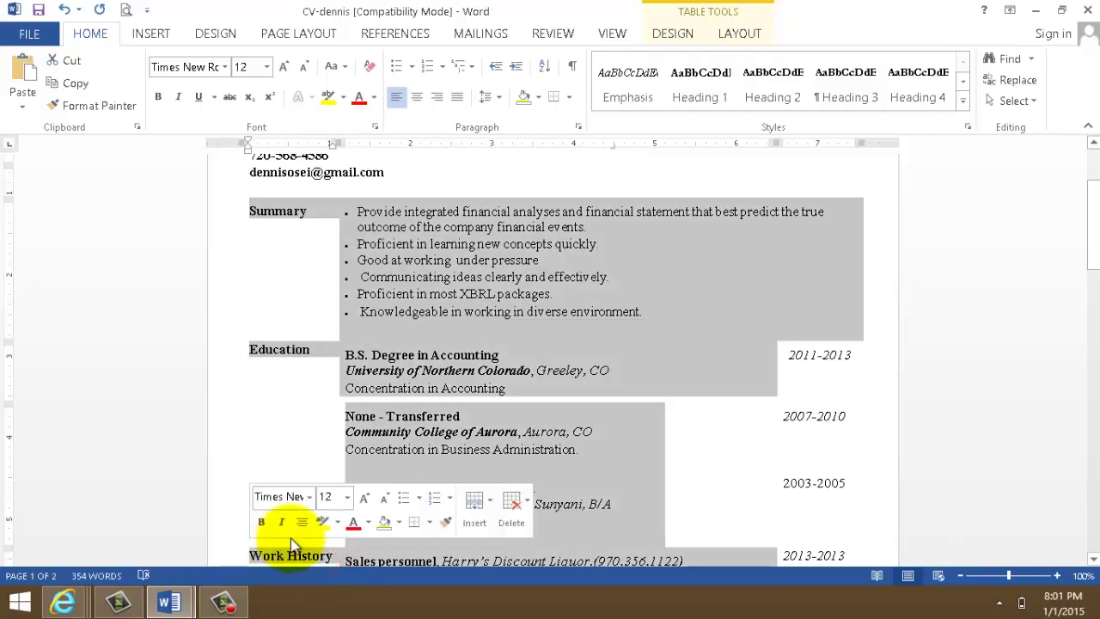
left_click(63, 10)
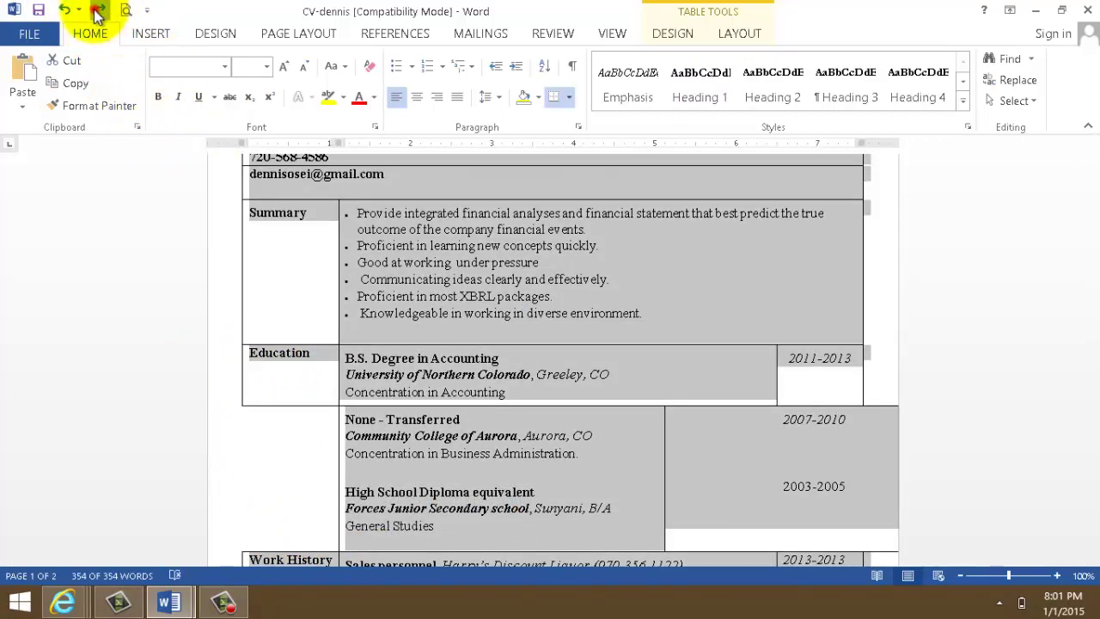
left_click(96, 12)
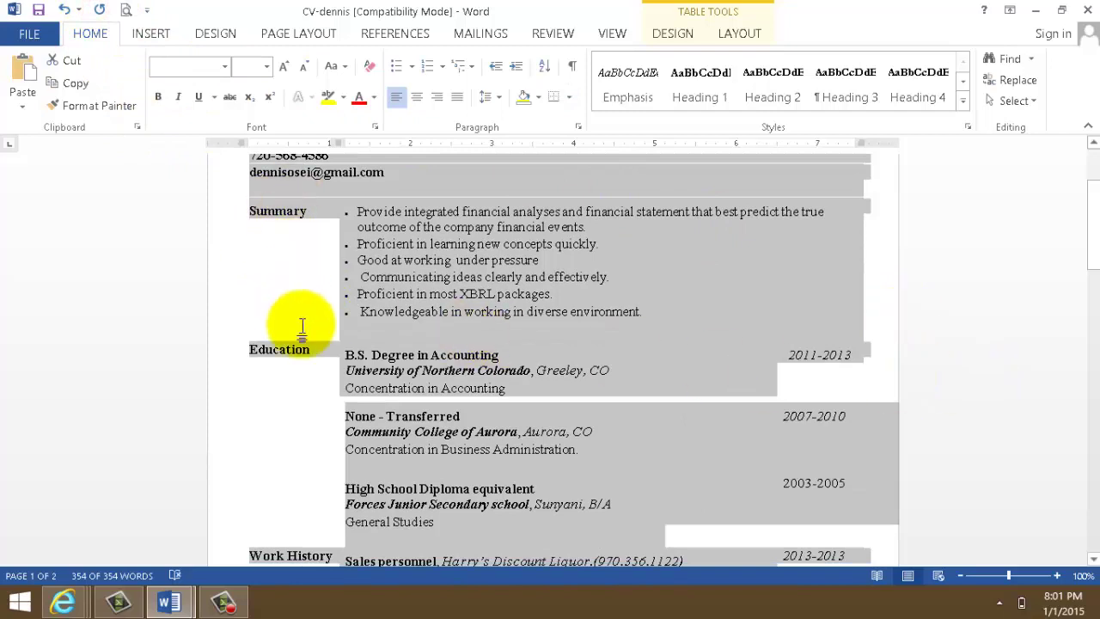
left_click(935, 295)
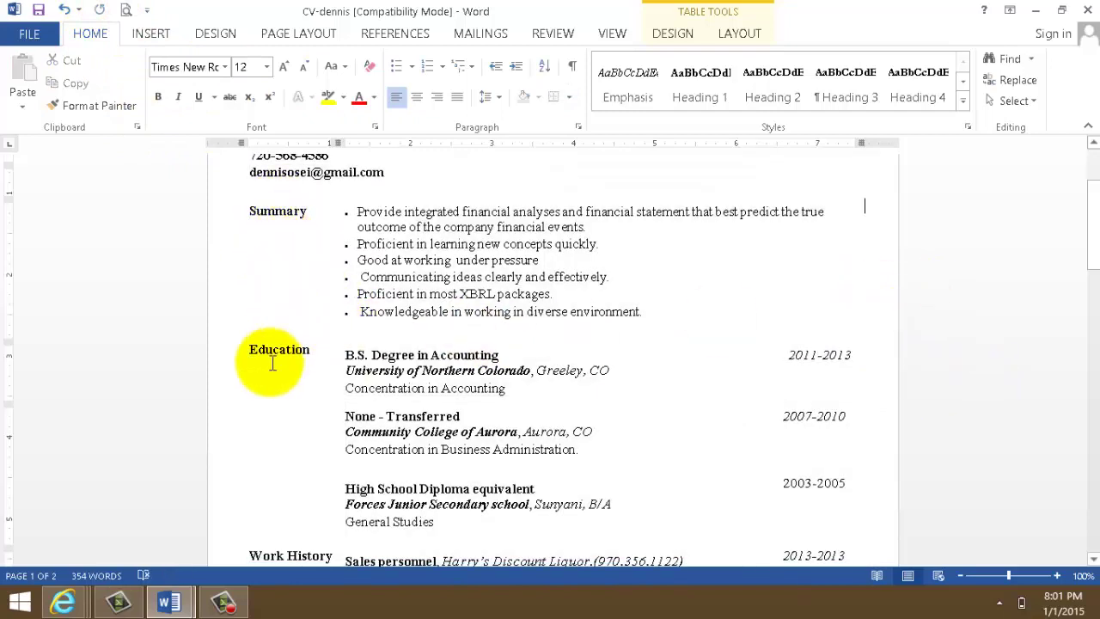
scroll(1060, 283, "up", 3)
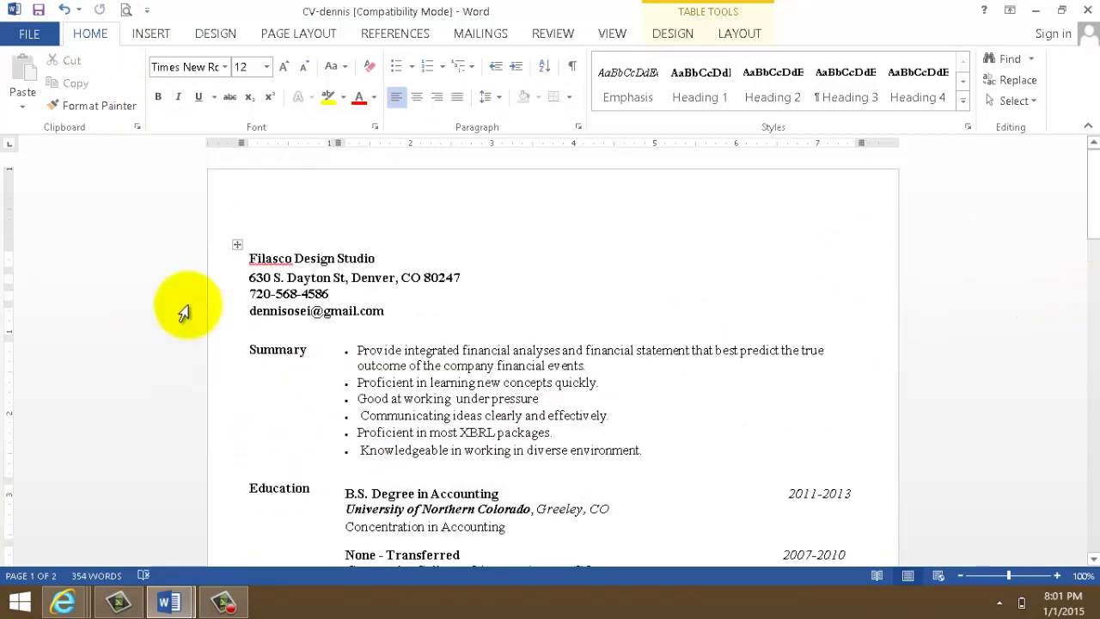
- Apply All borders to the résumé table via Table Properties > Borders and Shading
left_click(238, 242)
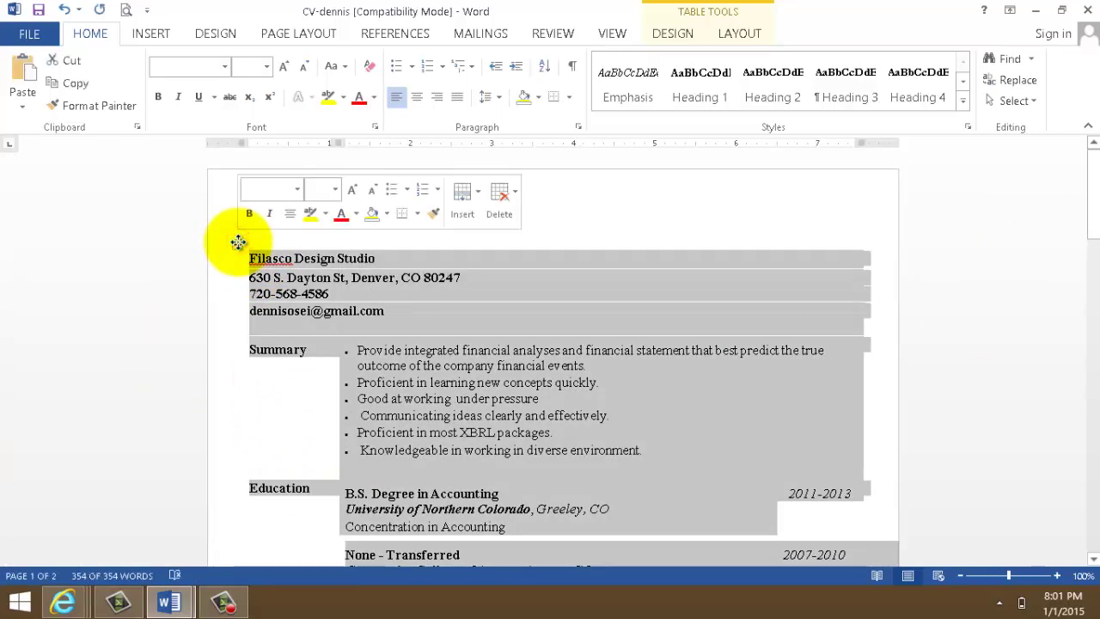
right_click(237, 243)
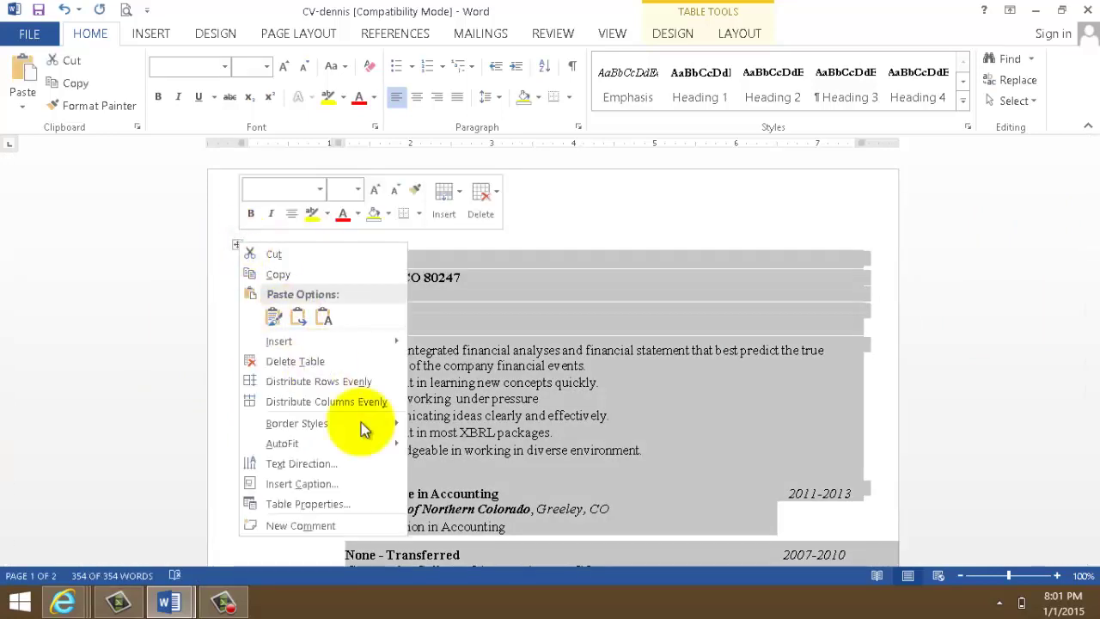
left_click(316, 504)
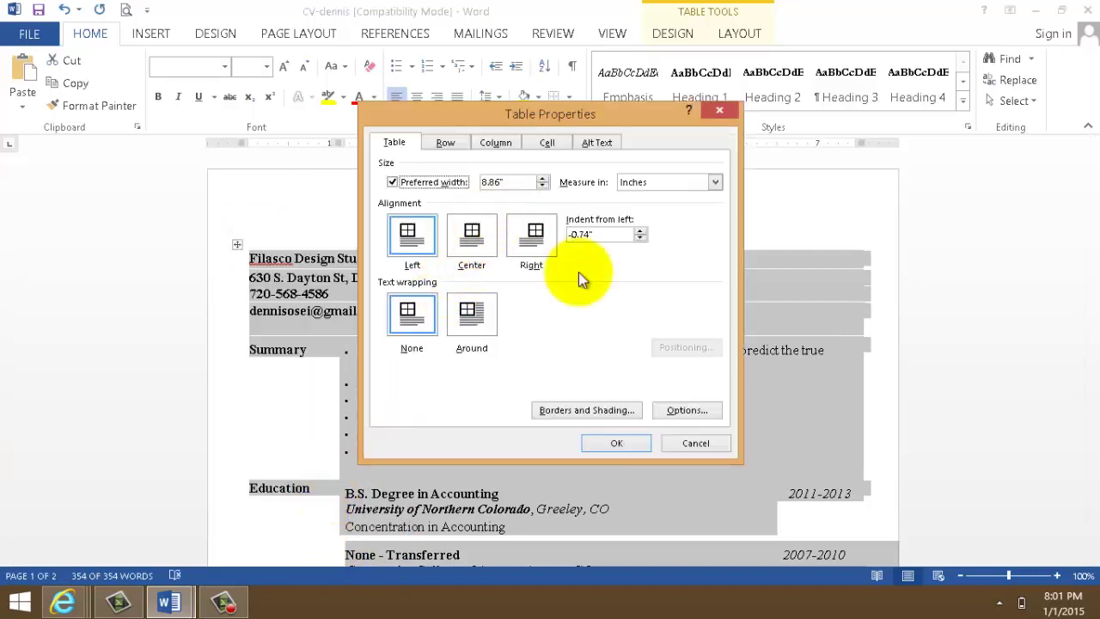
left_click(610, 414)
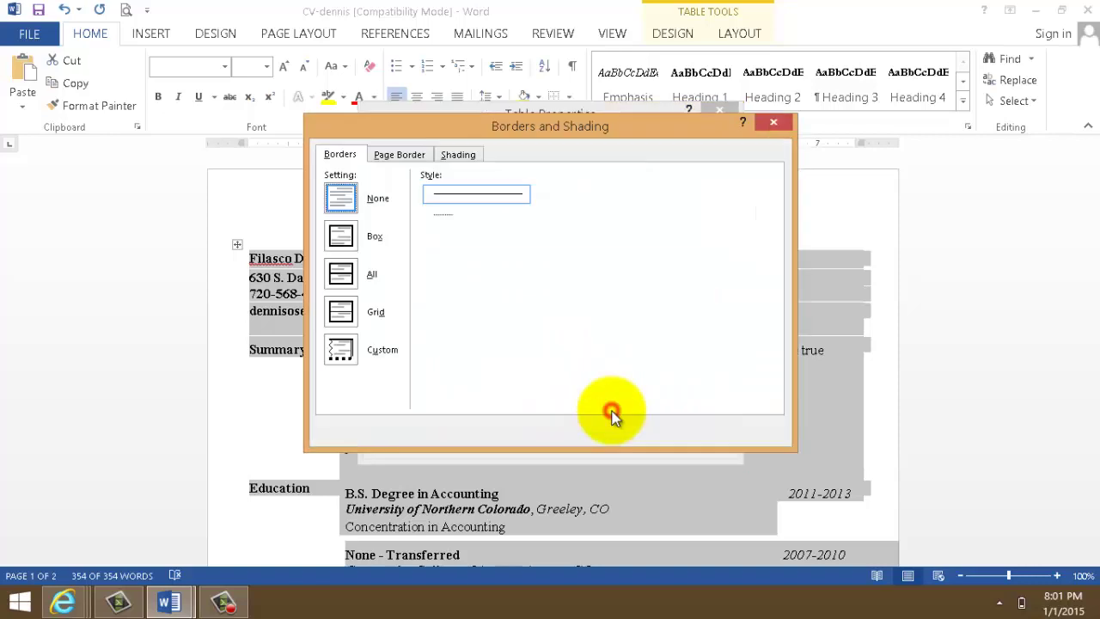
left_click(342, 283)
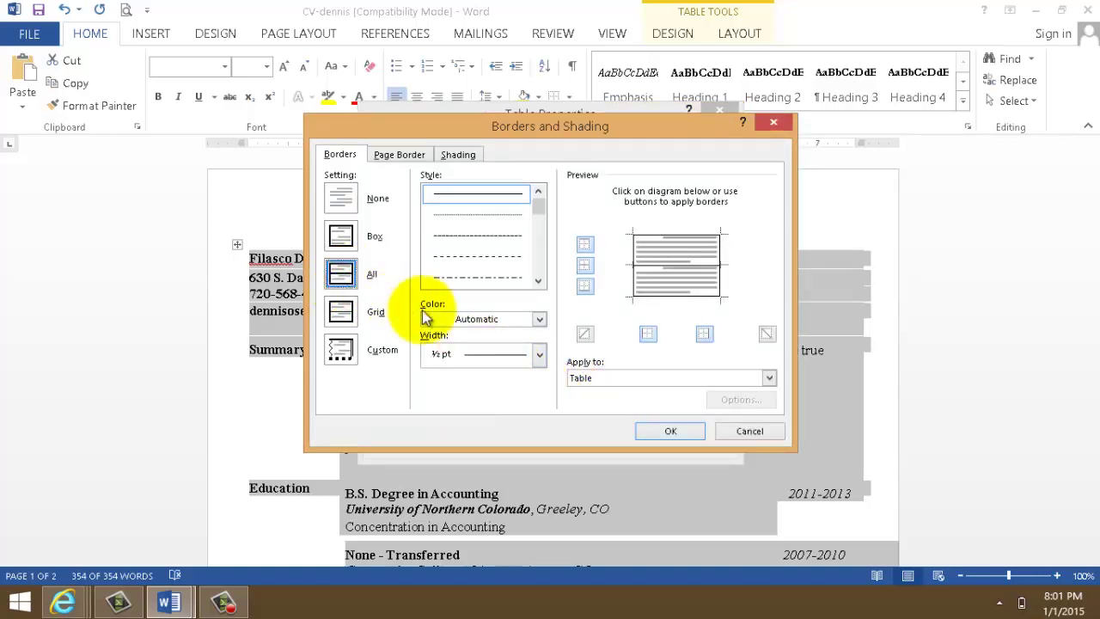
left_click(659, 431)
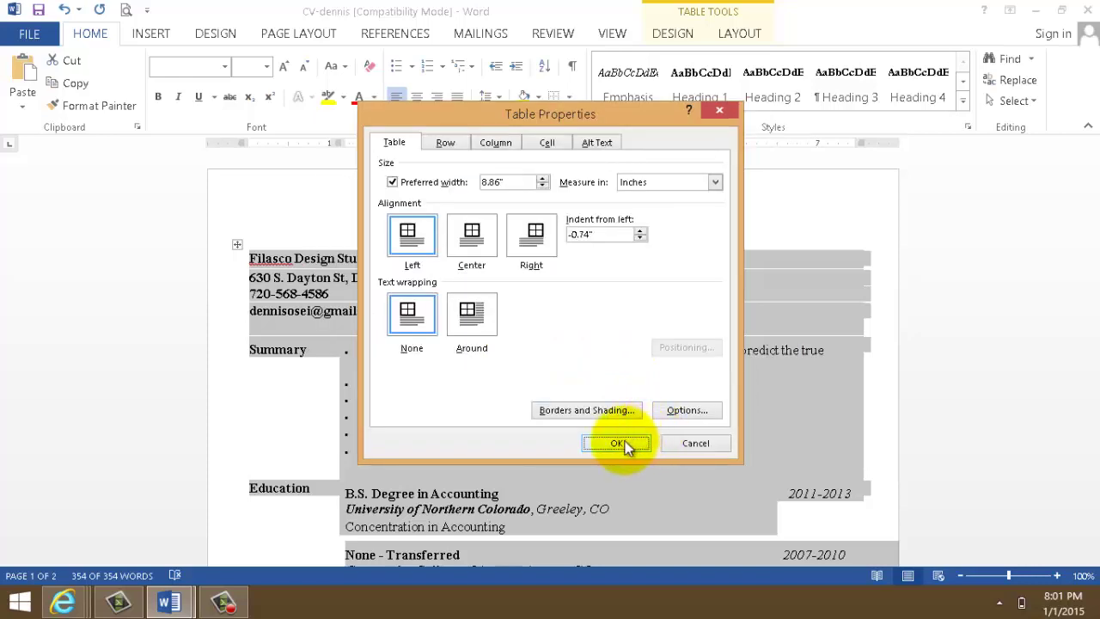
left_click(617, 444)
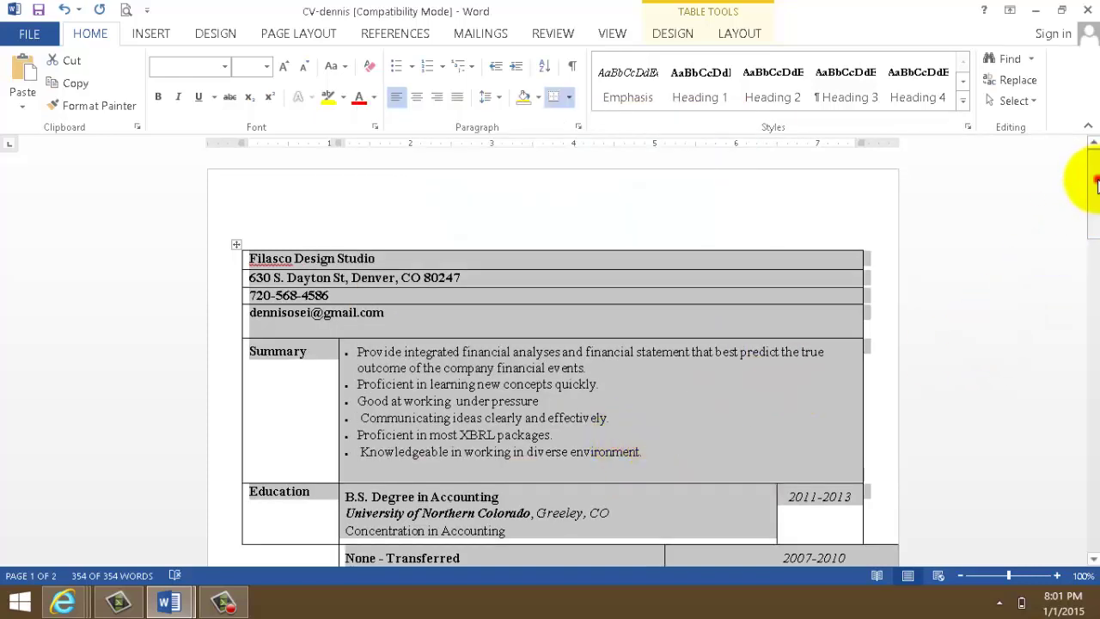
left_click_drag(1096, 182, 1084, 191)
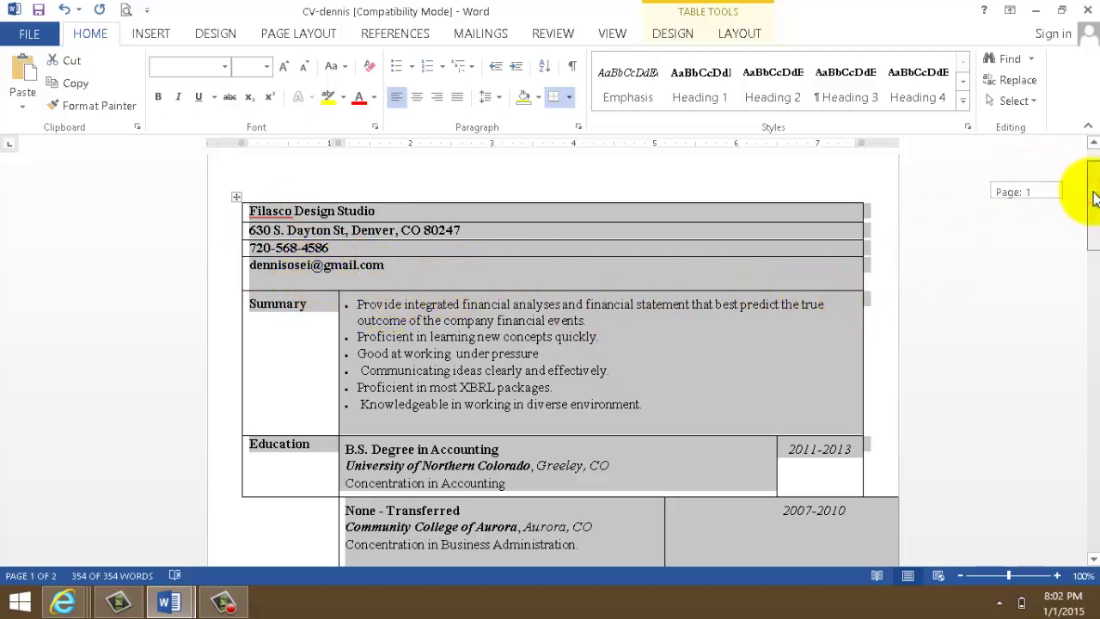
left_click_drag(1093, 198, 1088, 216)
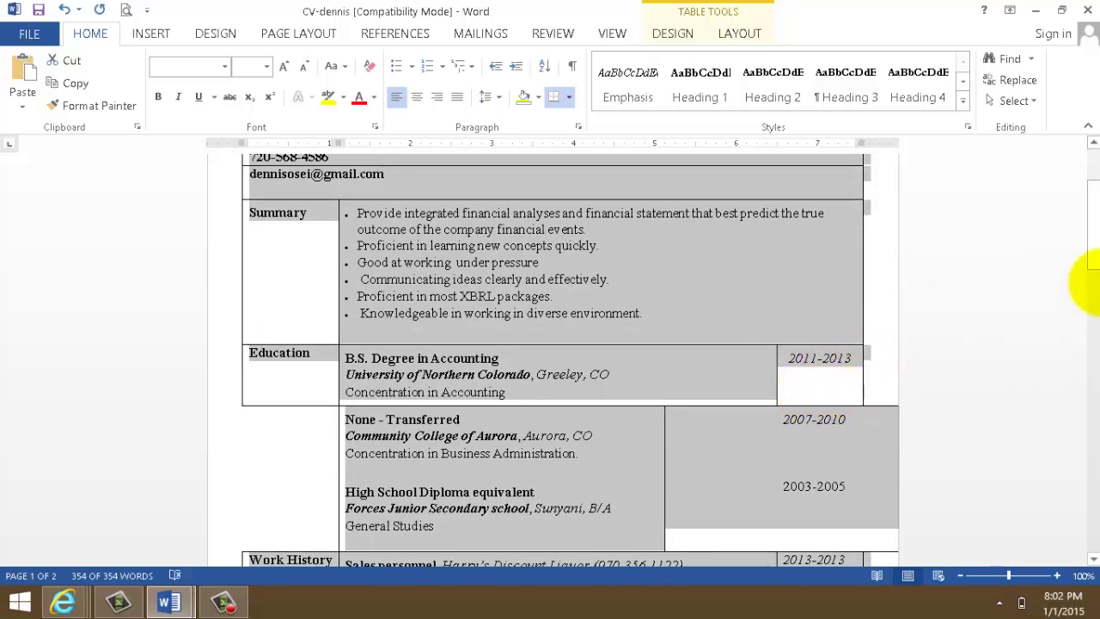
left_click_drag(1094, 206, 1095, 159)
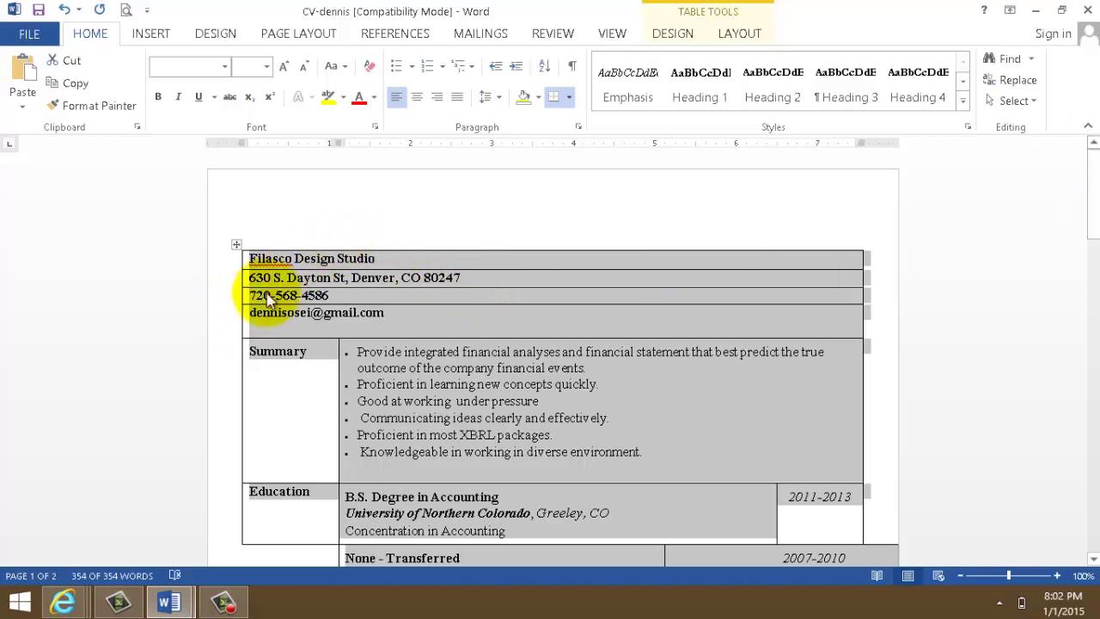
- Switch to the blank Document1 and insert an empty 3-column by 8-row table
left_click(170, 603)
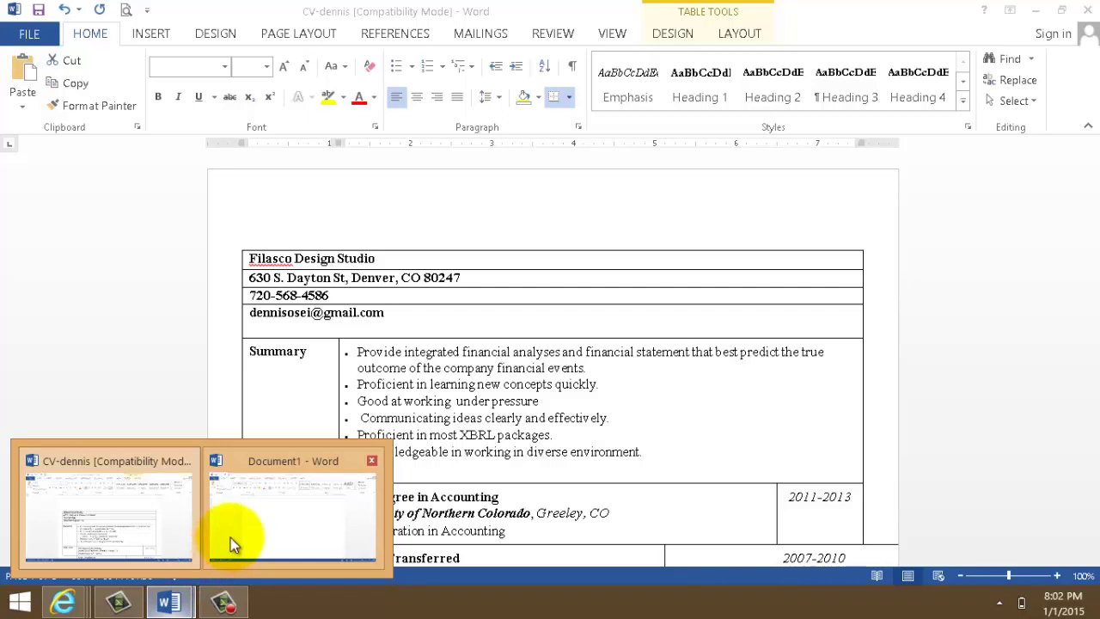
left_click(230, 537)
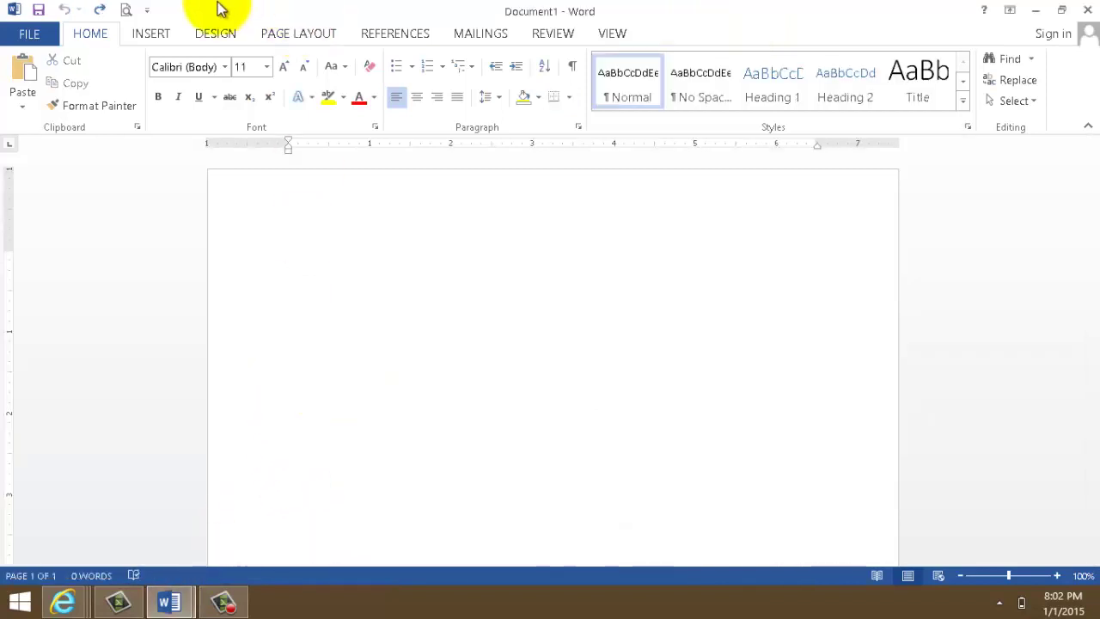
left_click(158, 35)
left_click(121, 72)
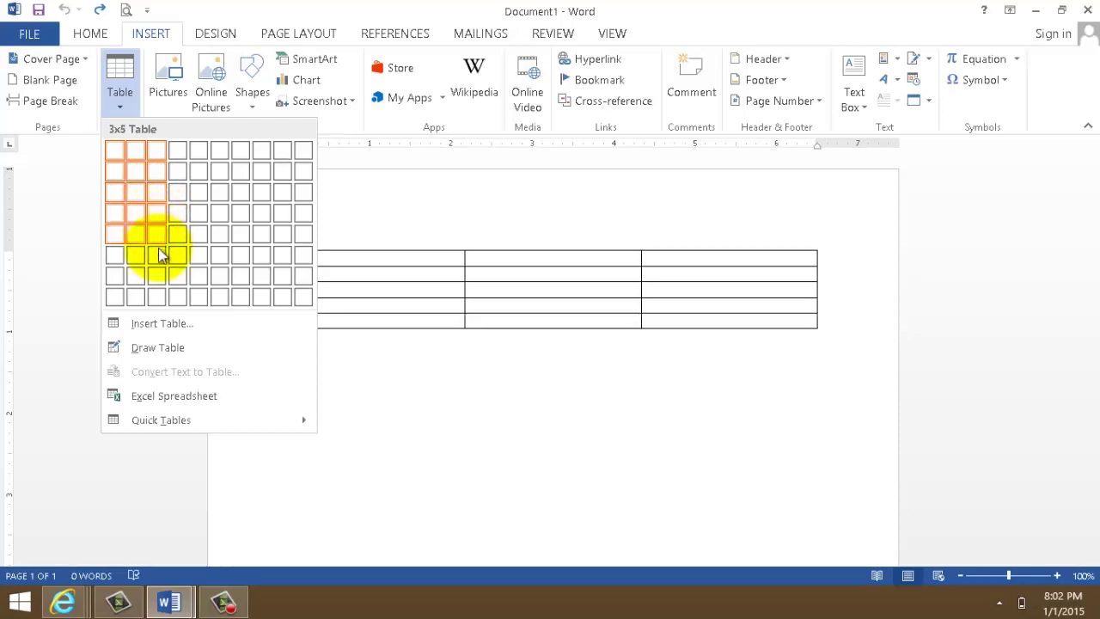
left_click(157, 296)
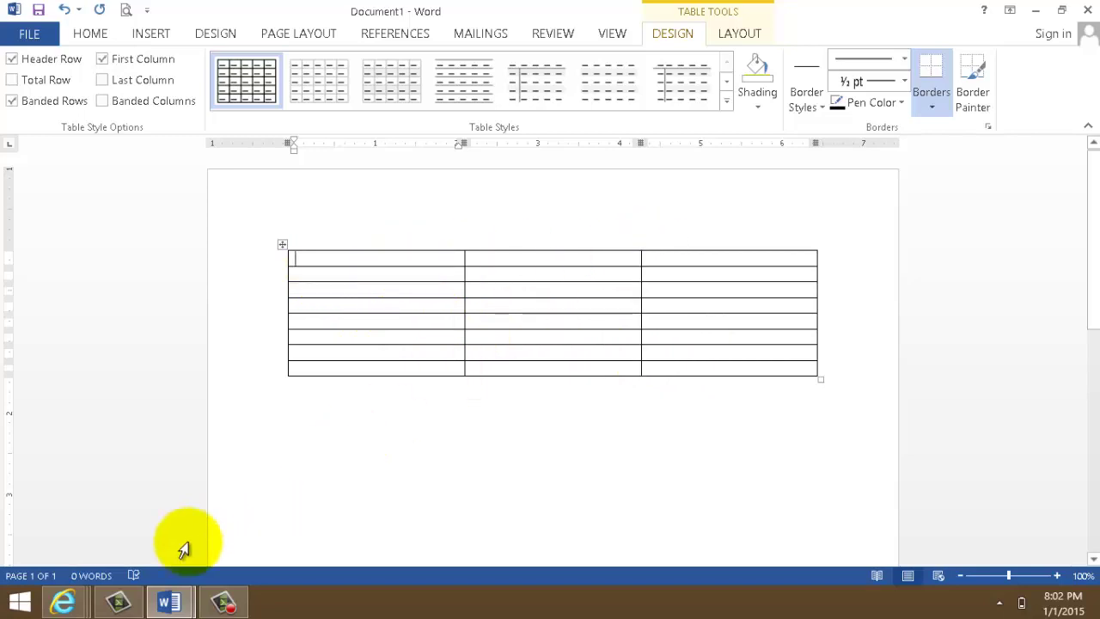
- Switch over to the CV-dennis example résumé to review its layout
left_click(172, 604)
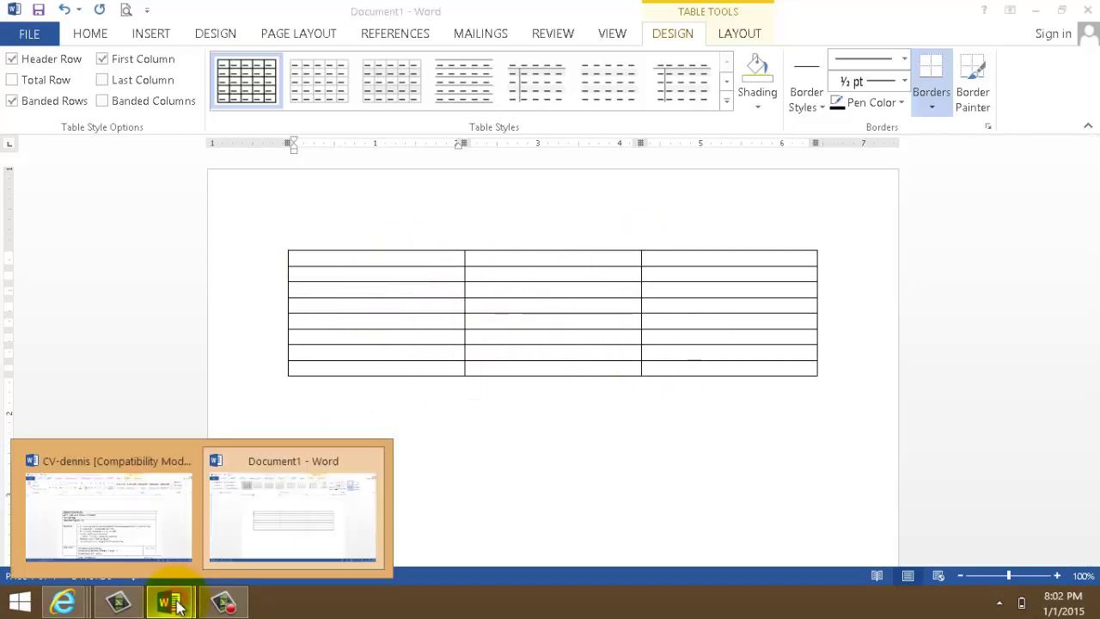
left_click(153, 542)
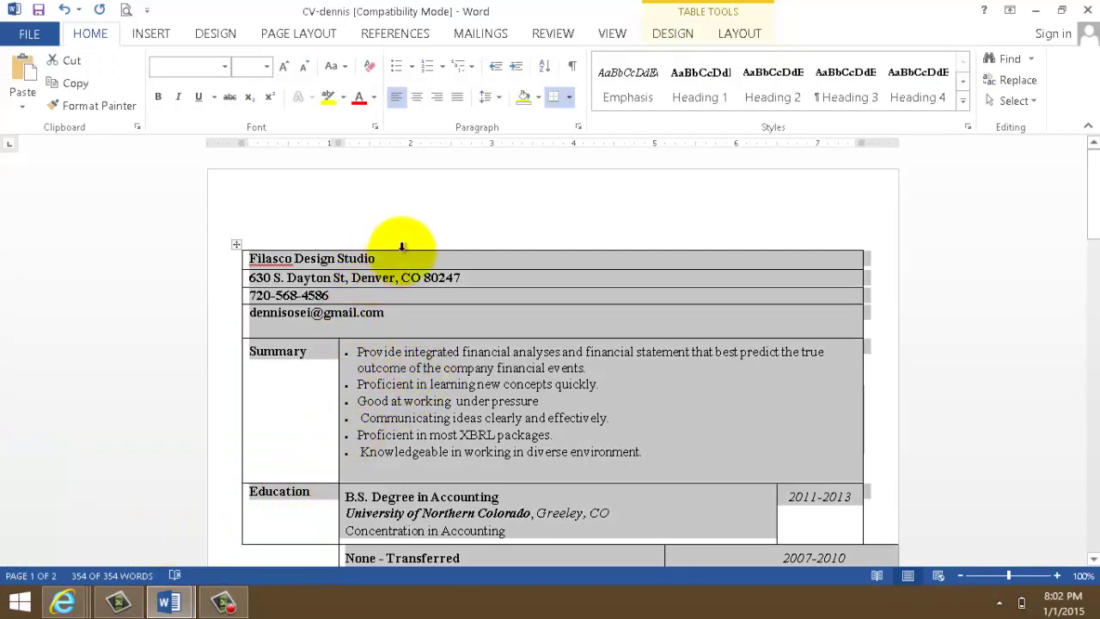
right_click(1000, 209)
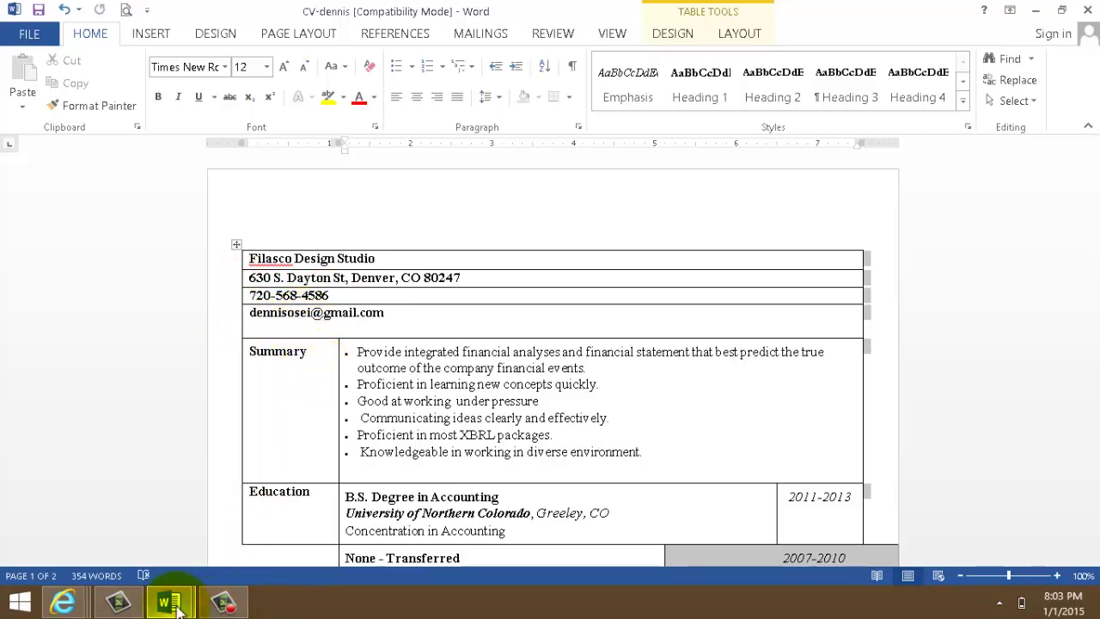
- In Document1, type the studio name and street address into the first two cells
mouse_move(176, 608)
left_click(312, 538)
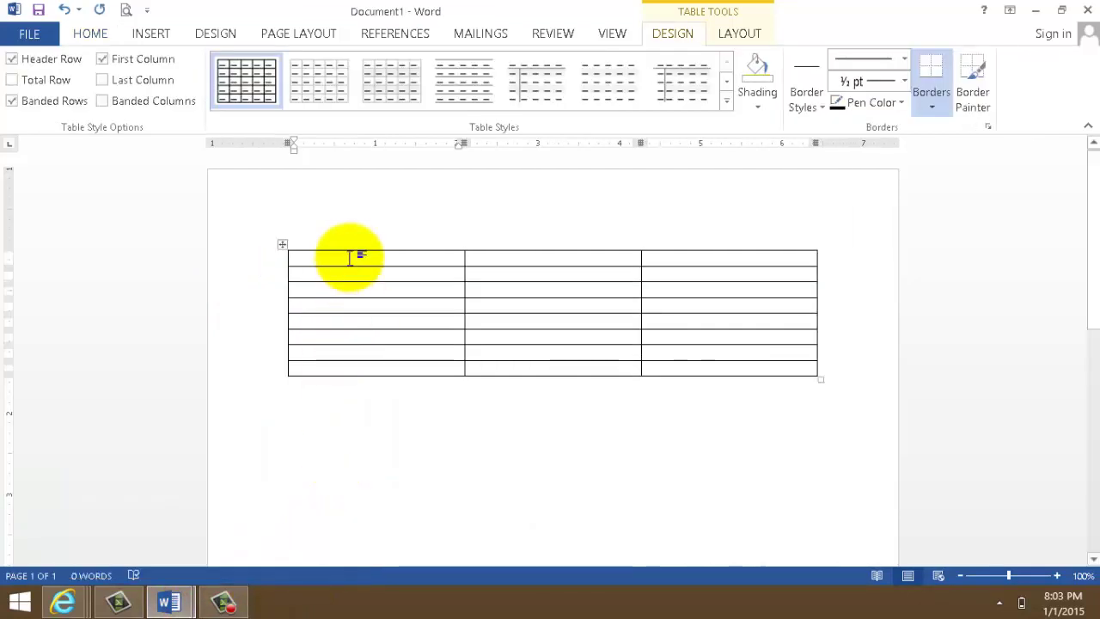
type("Filasco Design")
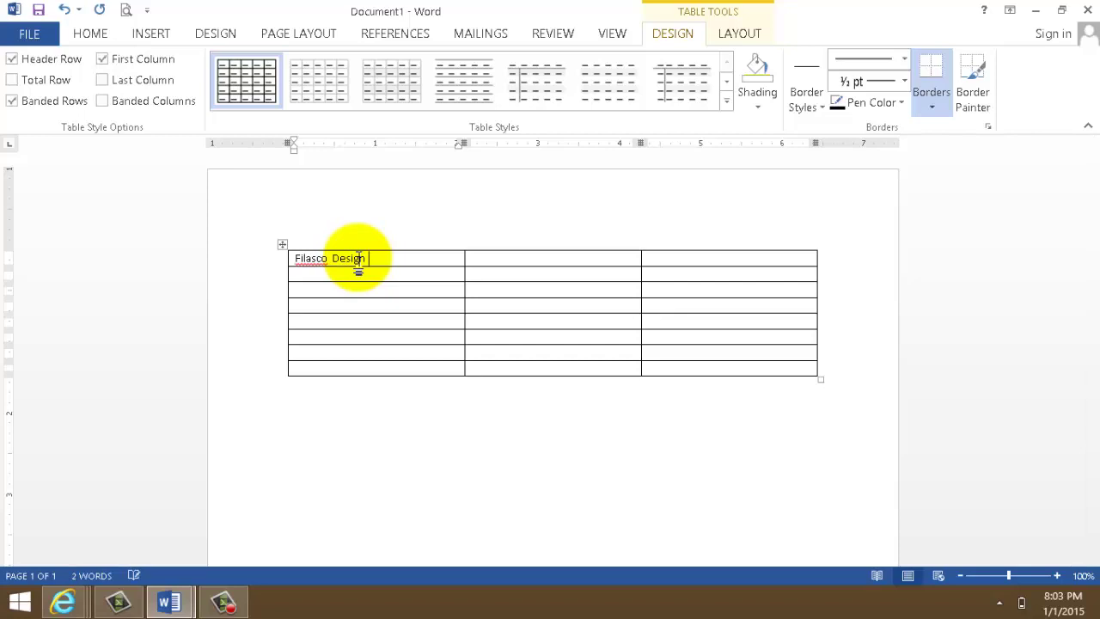
type("Studio")
left_click(296, 274)
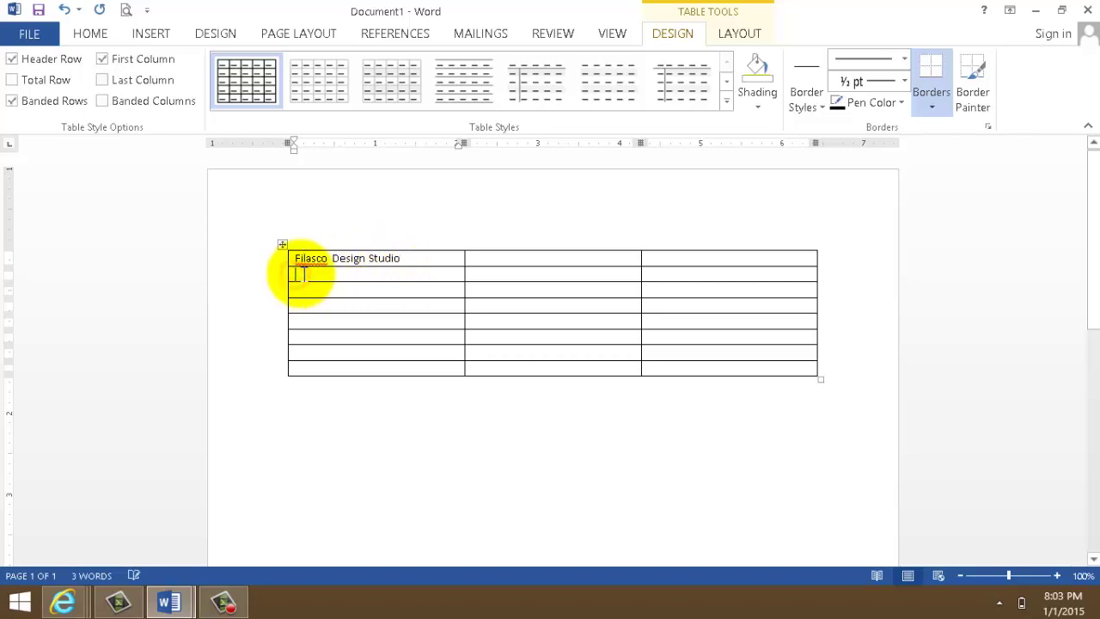
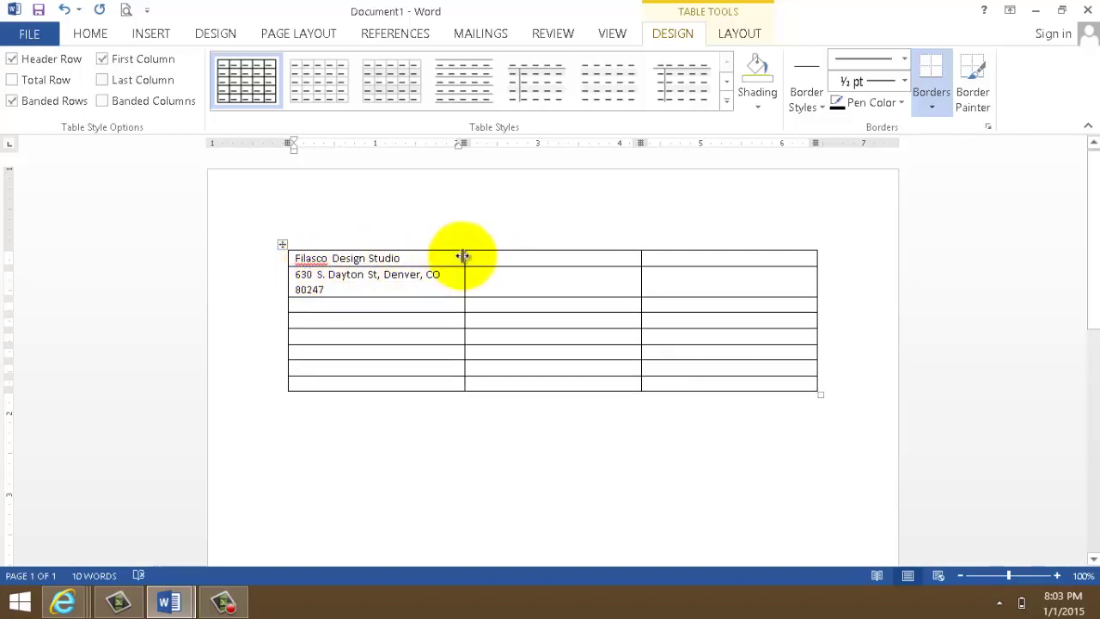
- Widen the first column, then enter the phone number and e-mail address
left_click_drag(464, 256, 486, 257)
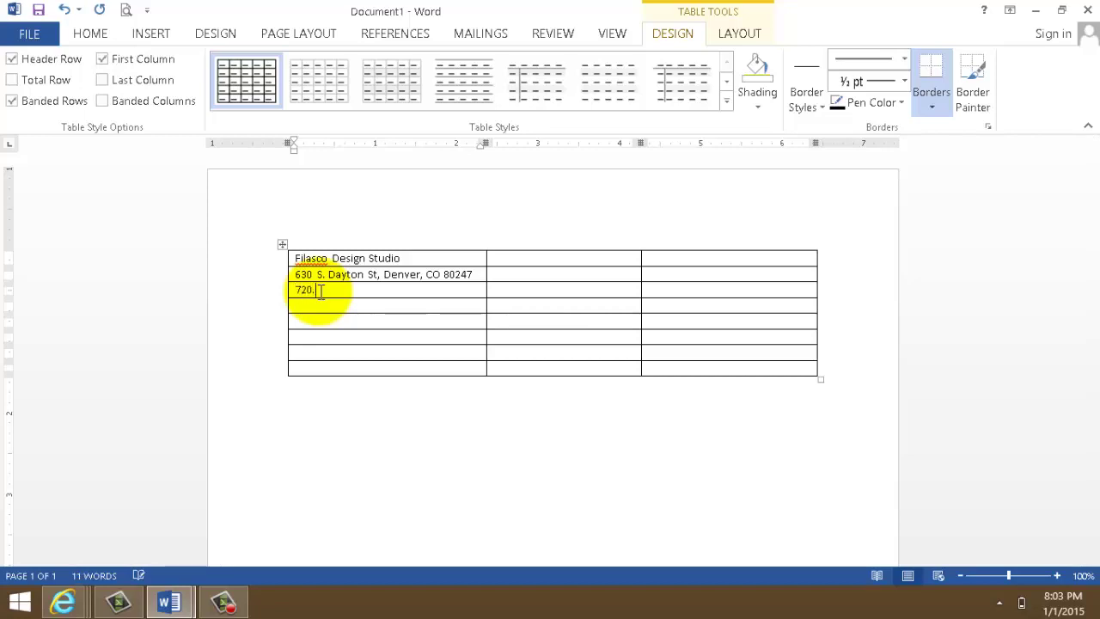
type("568.1256")
left_click(375, 309)
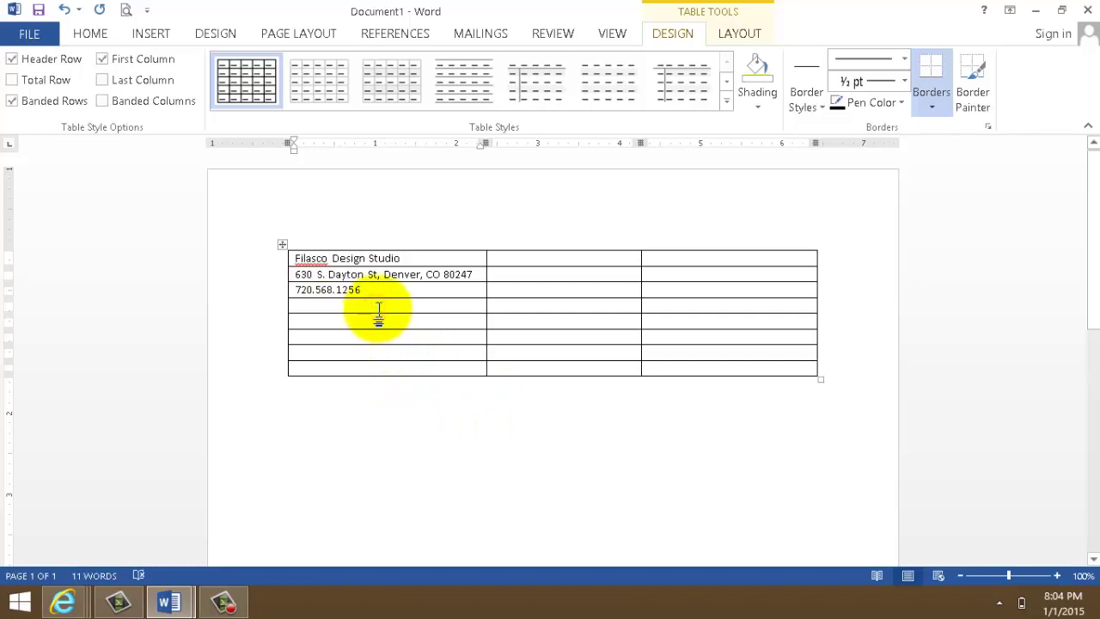
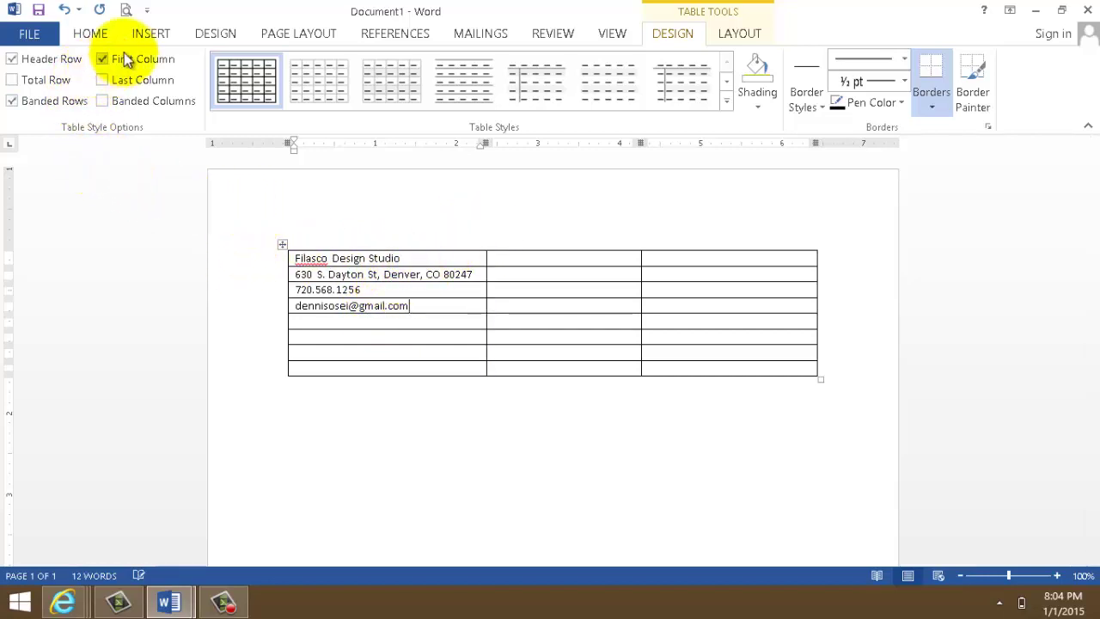
left_click(147, 34)
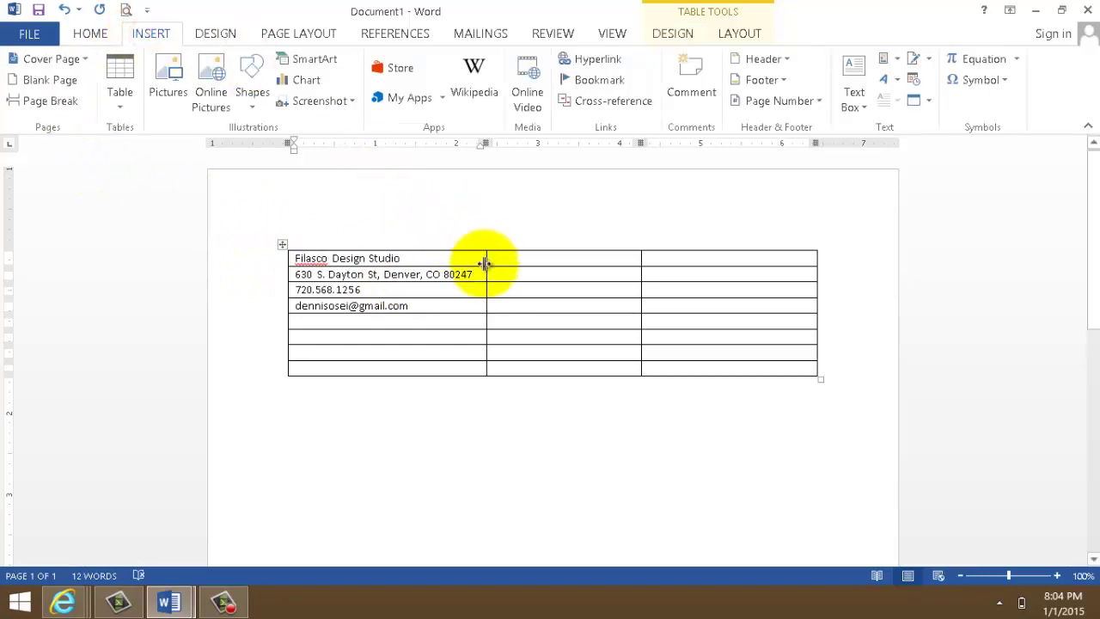
- Merge the top four contact rows into one cell spanning all three columns
left_click(296, 257)
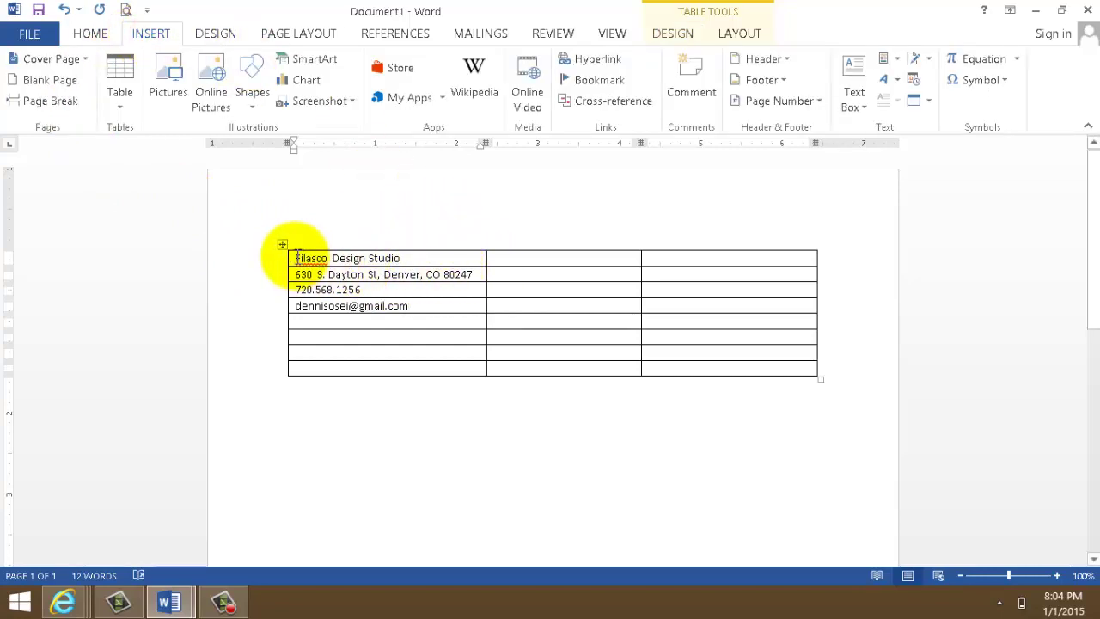
left_click_drag(298, 251, 729, 299)
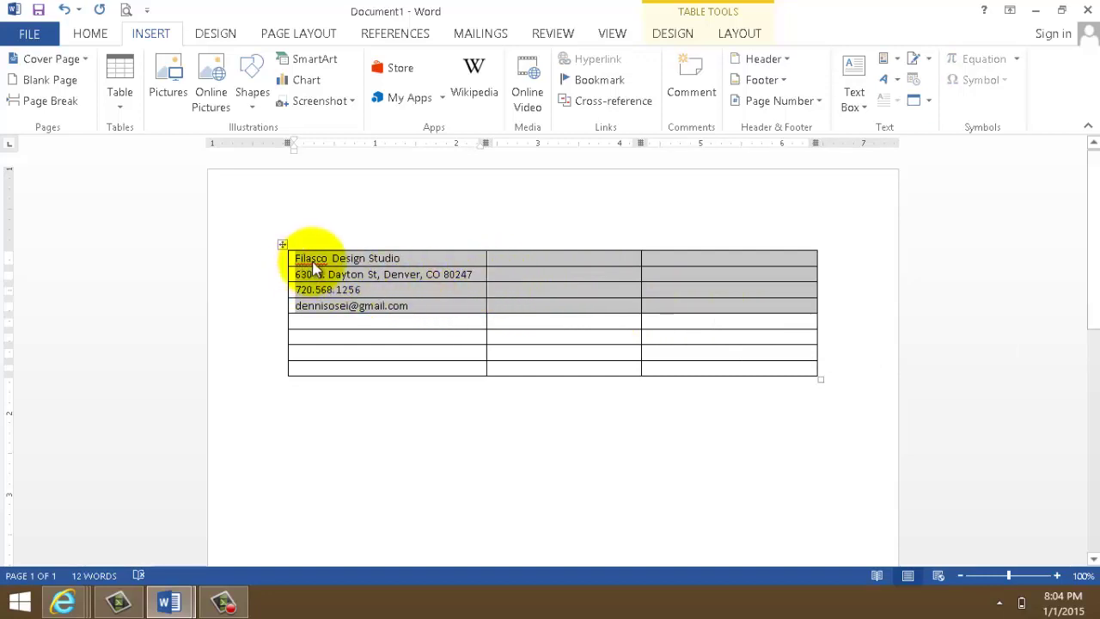
right_click(378, 288)
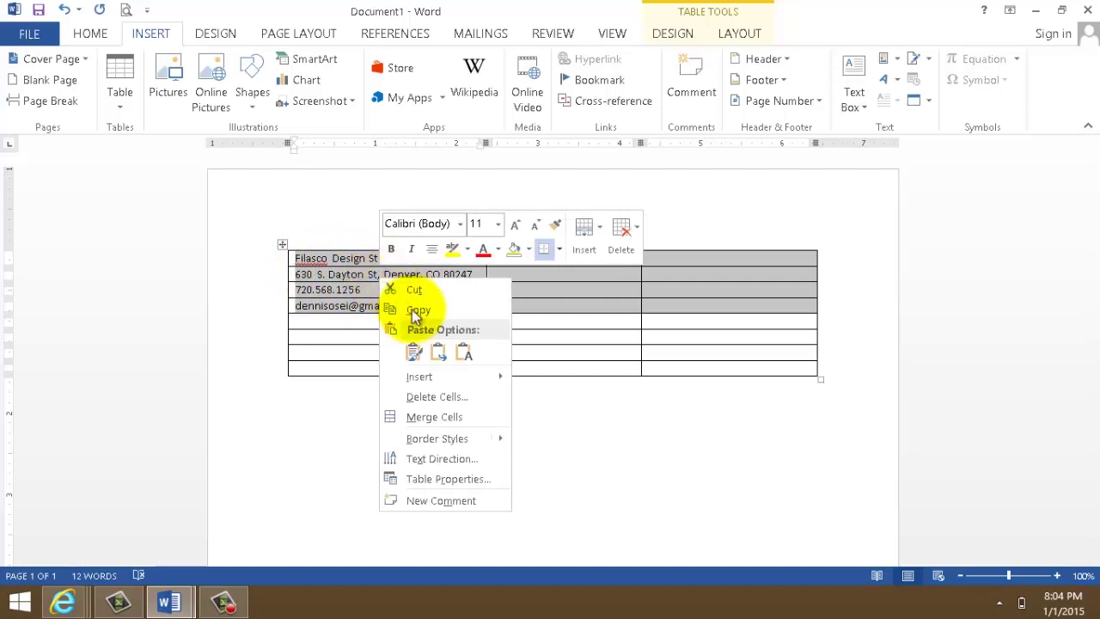
left_click(415, 417)
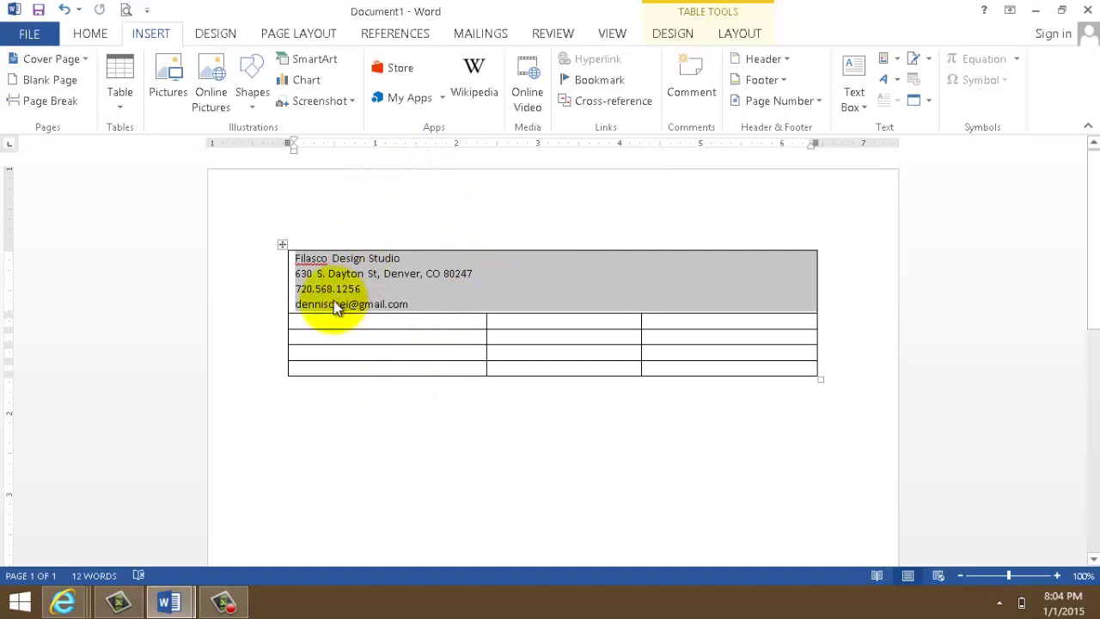
left_click_drag(413, 301, 287, 236)
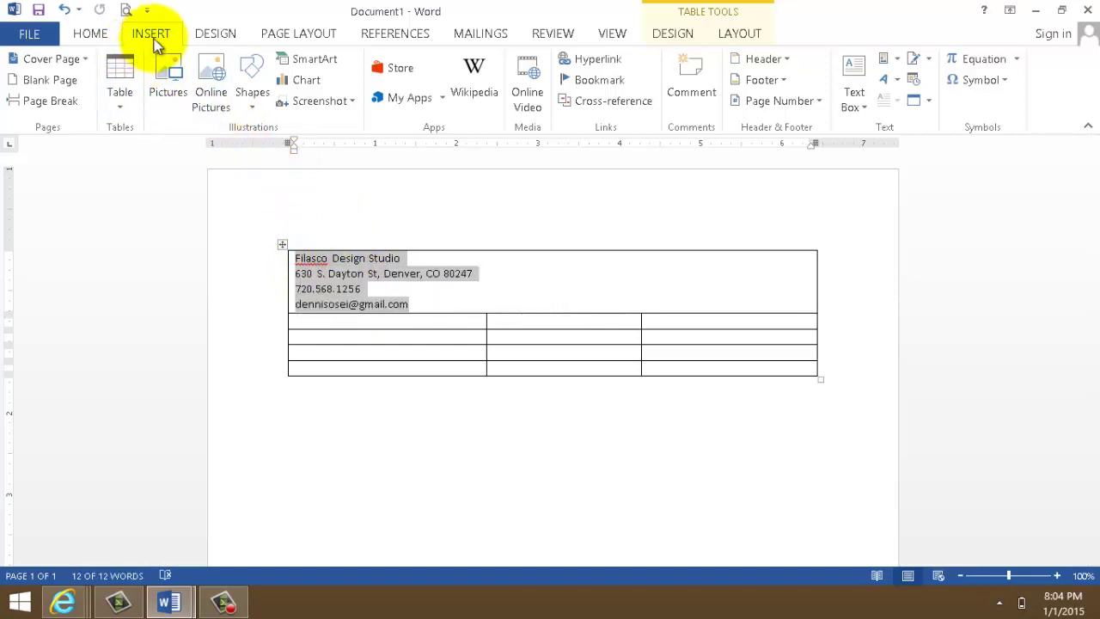
- Apply Bold, Times New Roman and 12 pt to the merged contact text
left_click(90, 35)
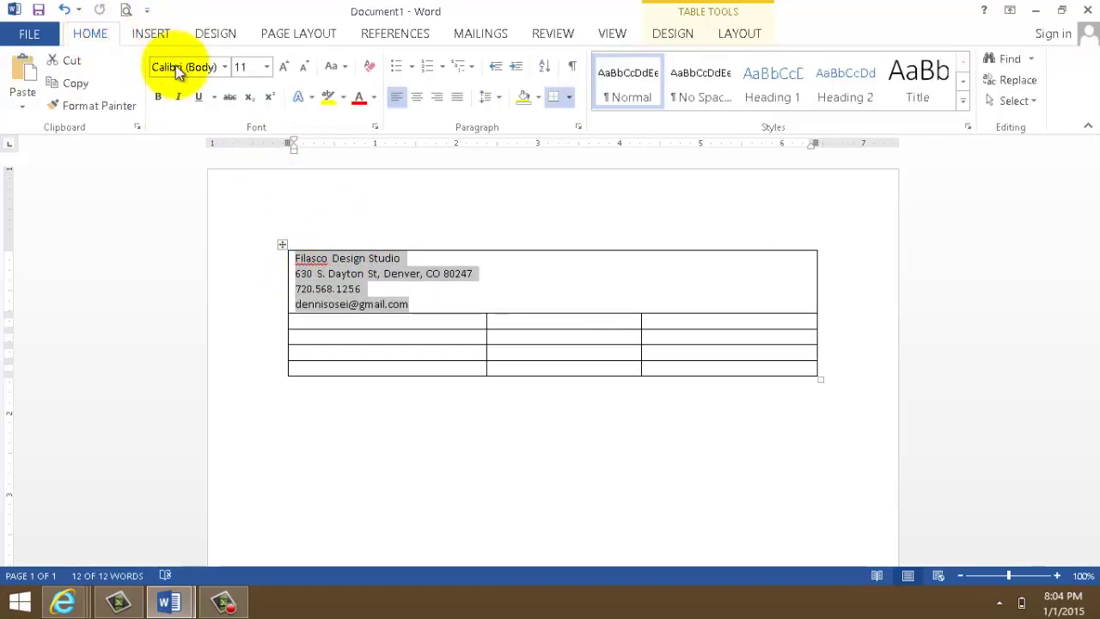
left_click(157, 98)
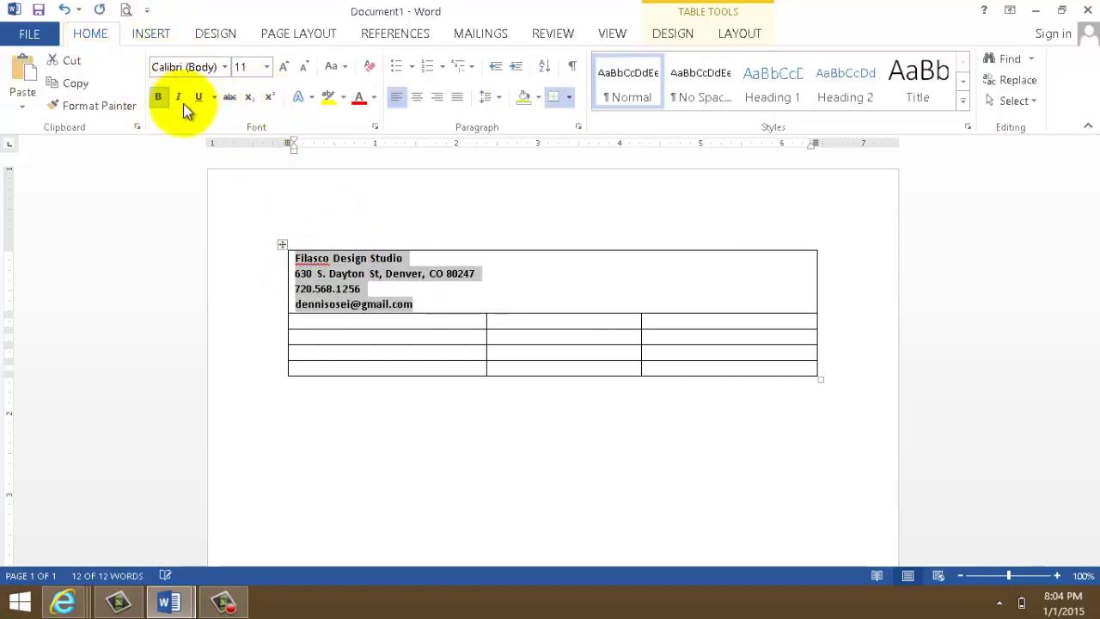
left_click(226, 67)
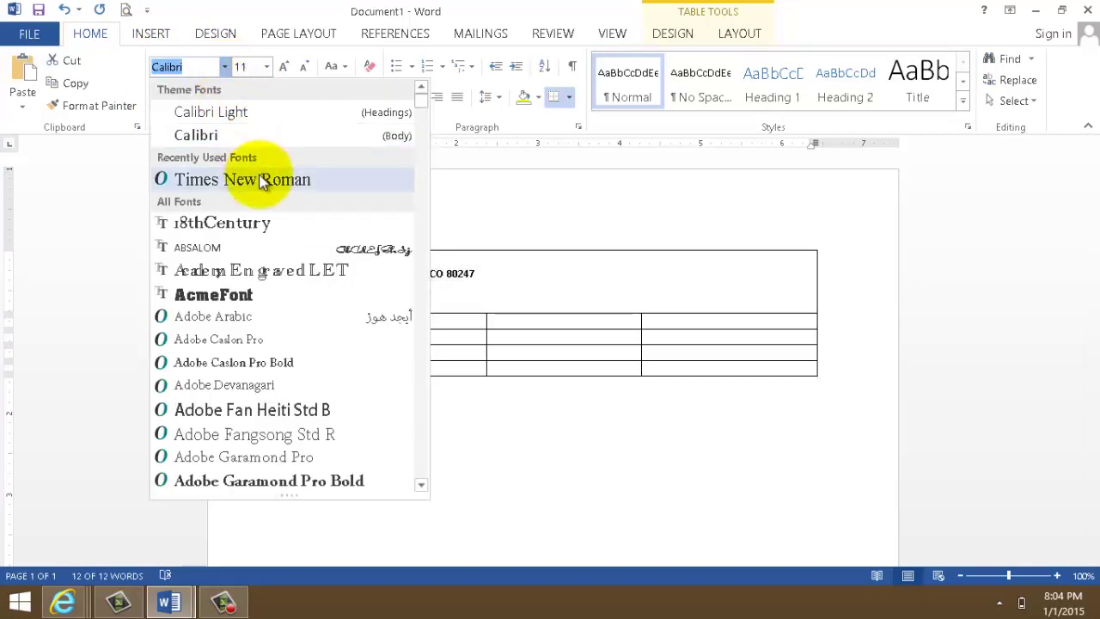
left_click(246, 112)
left_click(267, 67)
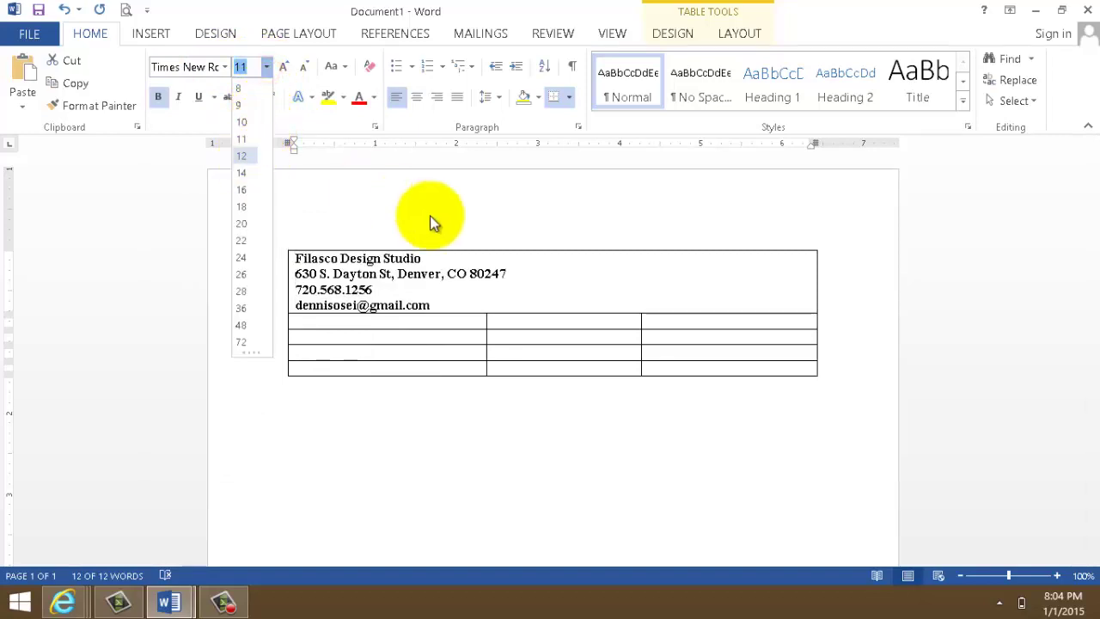
left_click(241, 155)
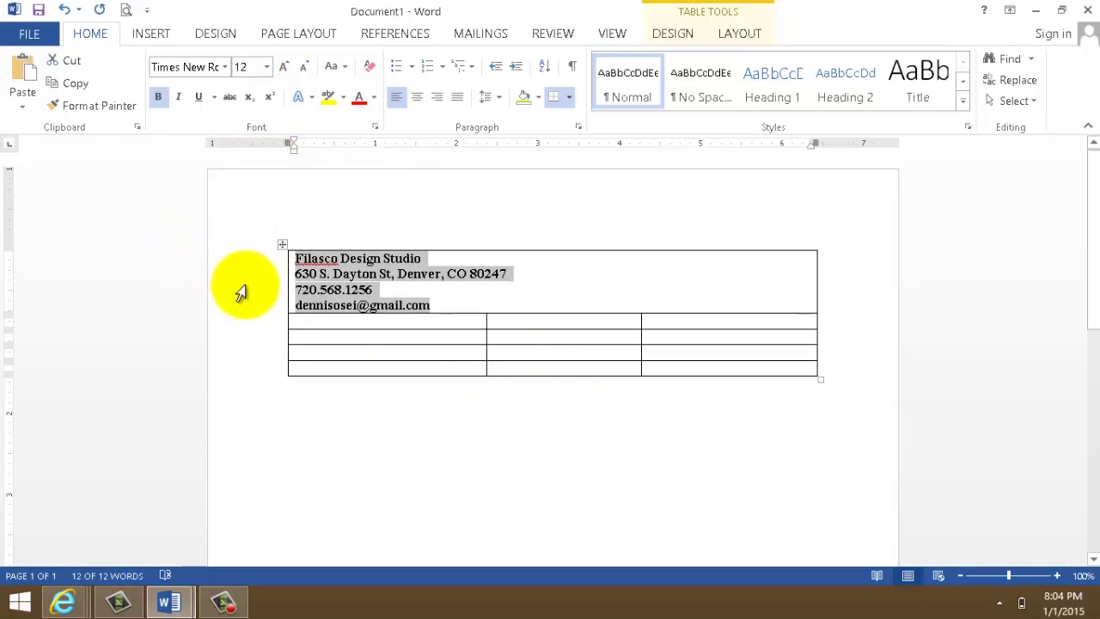
left_click(343, 323)
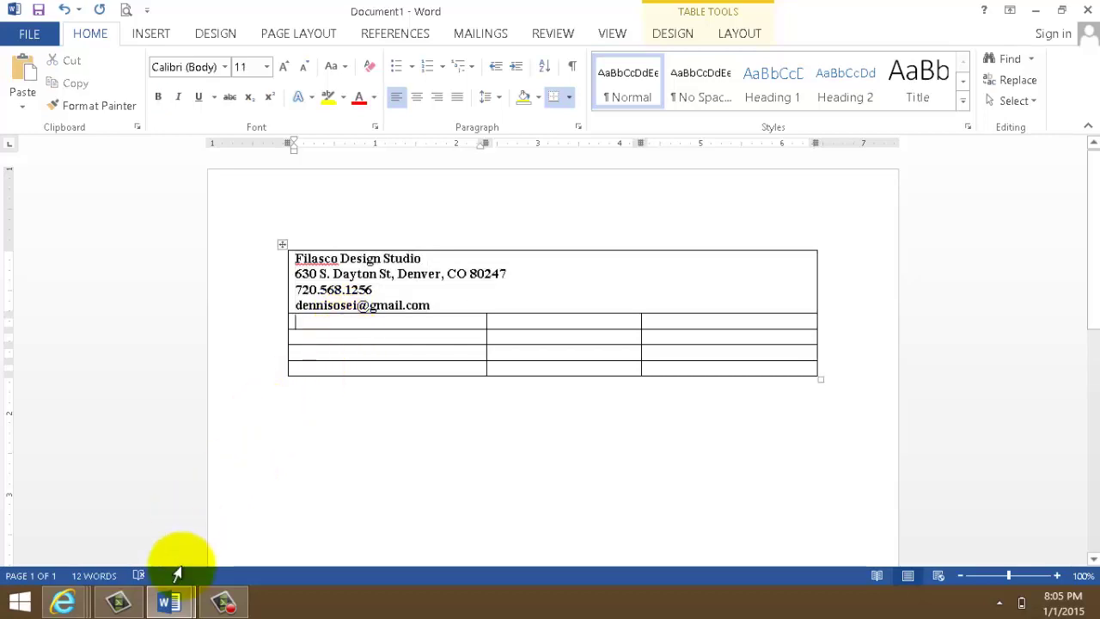
- Check the CV-dennis example, then type Summary and Education into the next two first-column cells
left_click(170, 599)
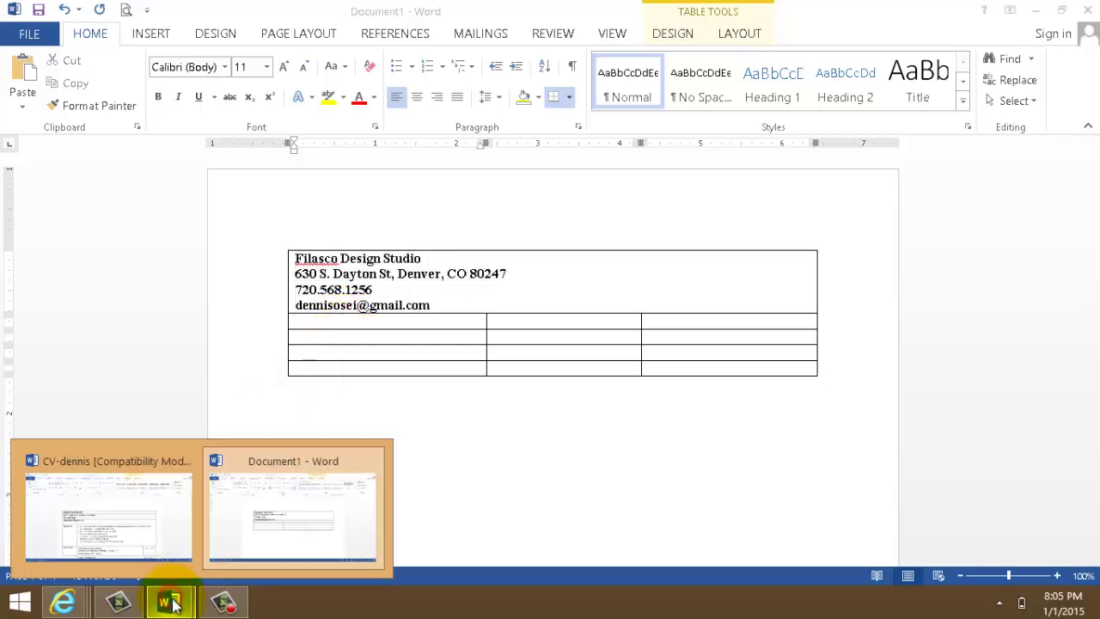
left_click(160, 520)
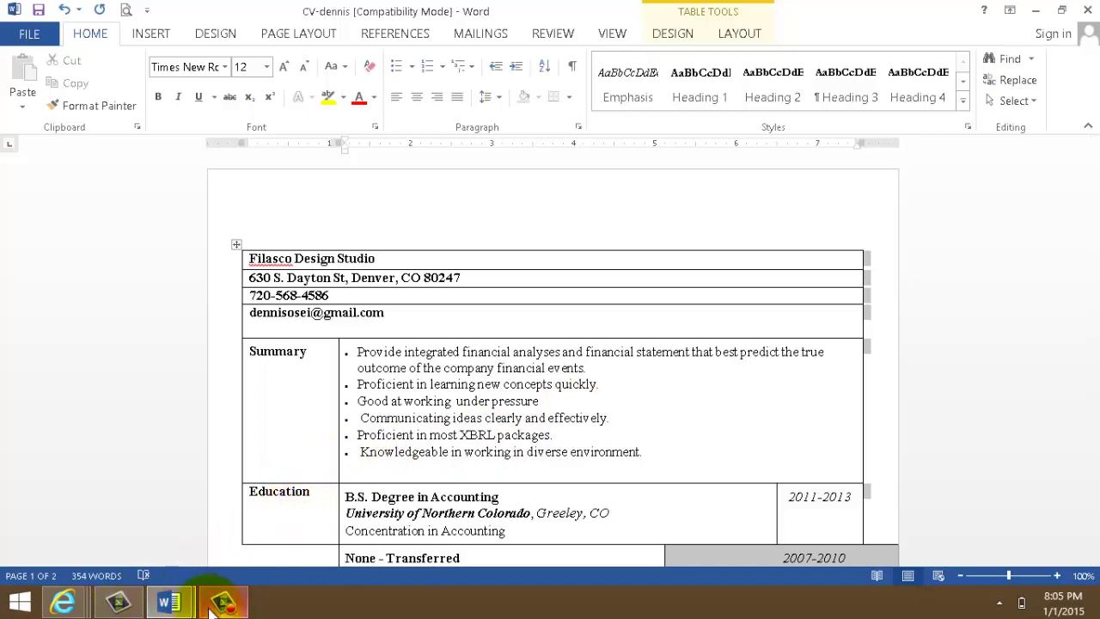
mouse_move(169, 602)
left_click(294, 542)
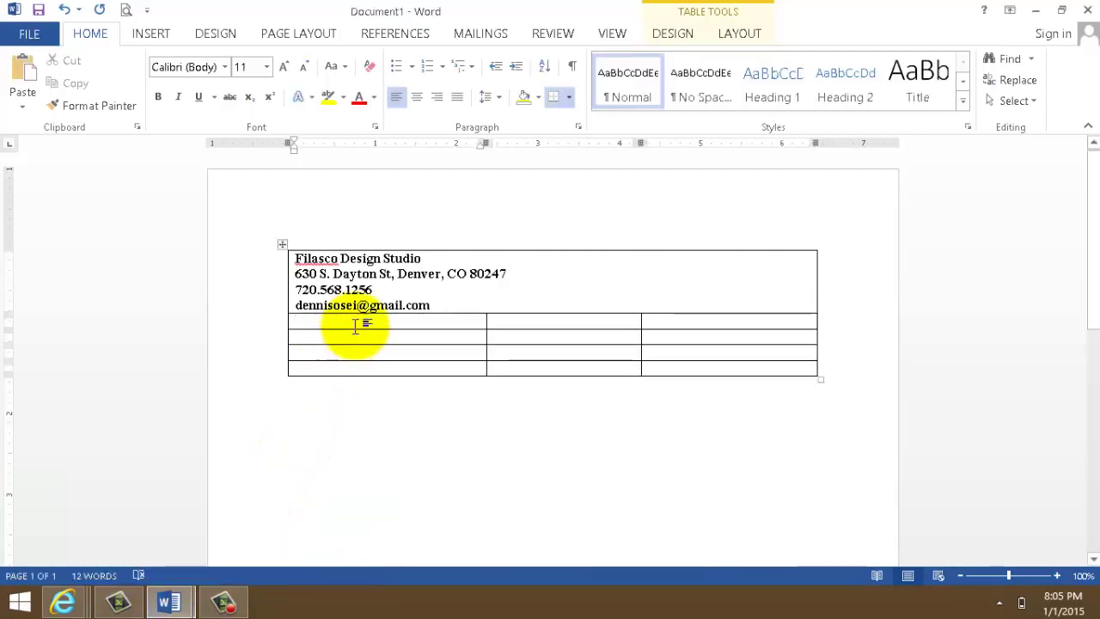
type("Summary")
key("Down")
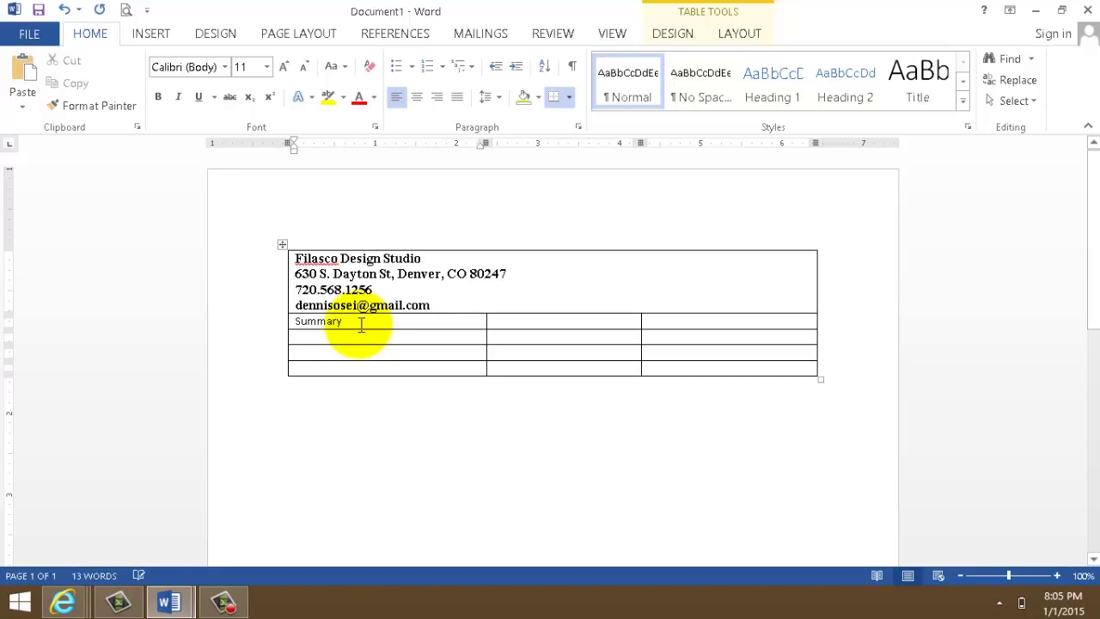
type("Education")
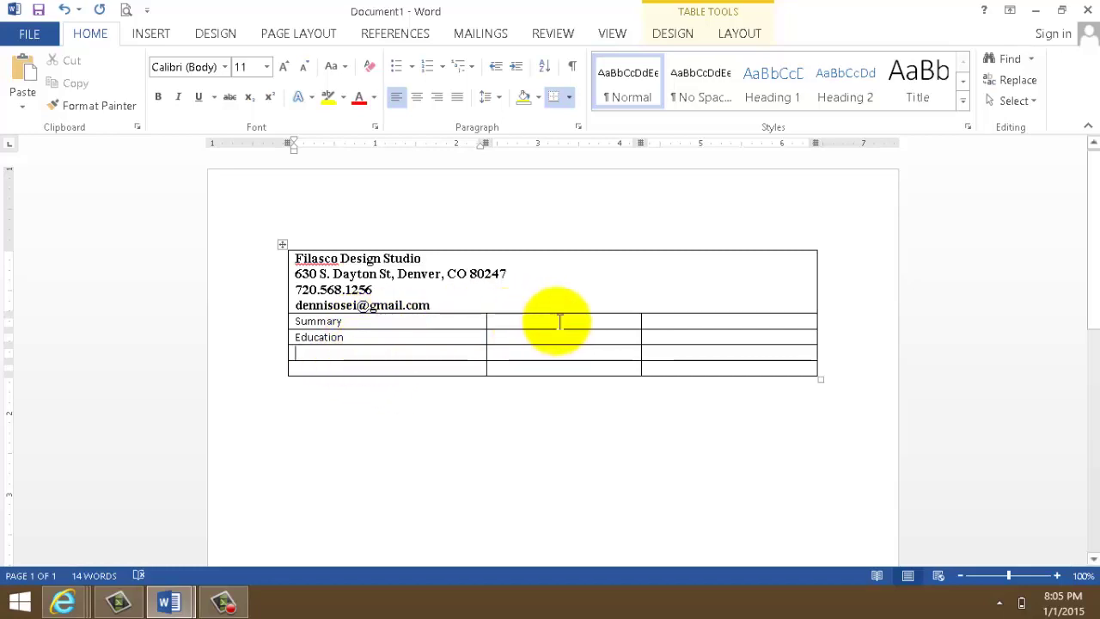
- Merge the two empty cells beside Summary and make that row taller
left_click_drag(505, 321, 675, 319)
right_click(672, 318)
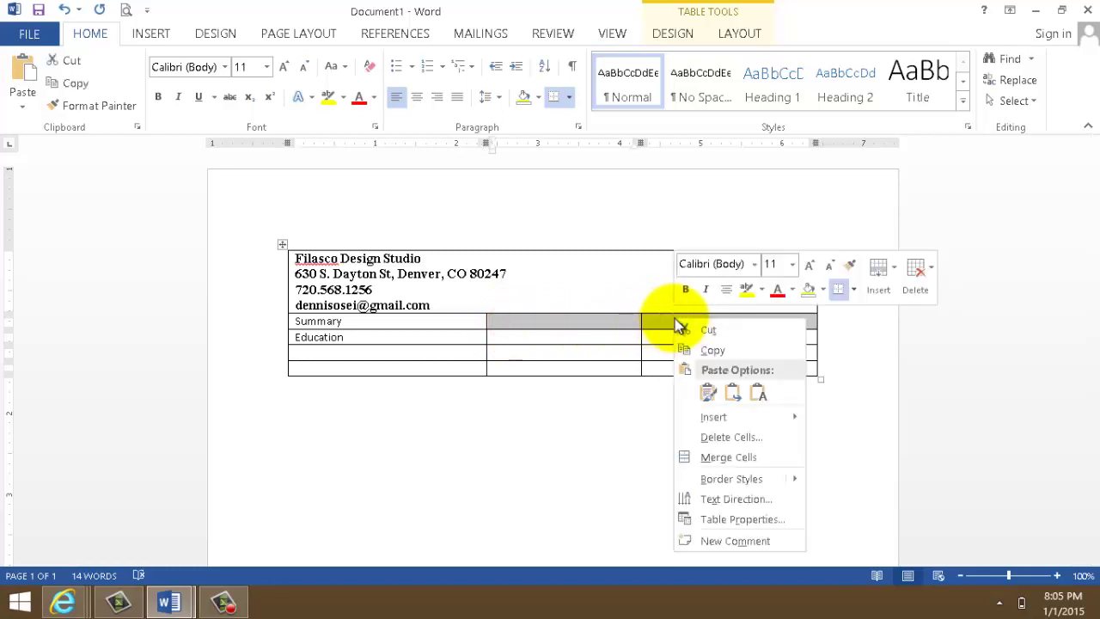
left_click(746, 456)
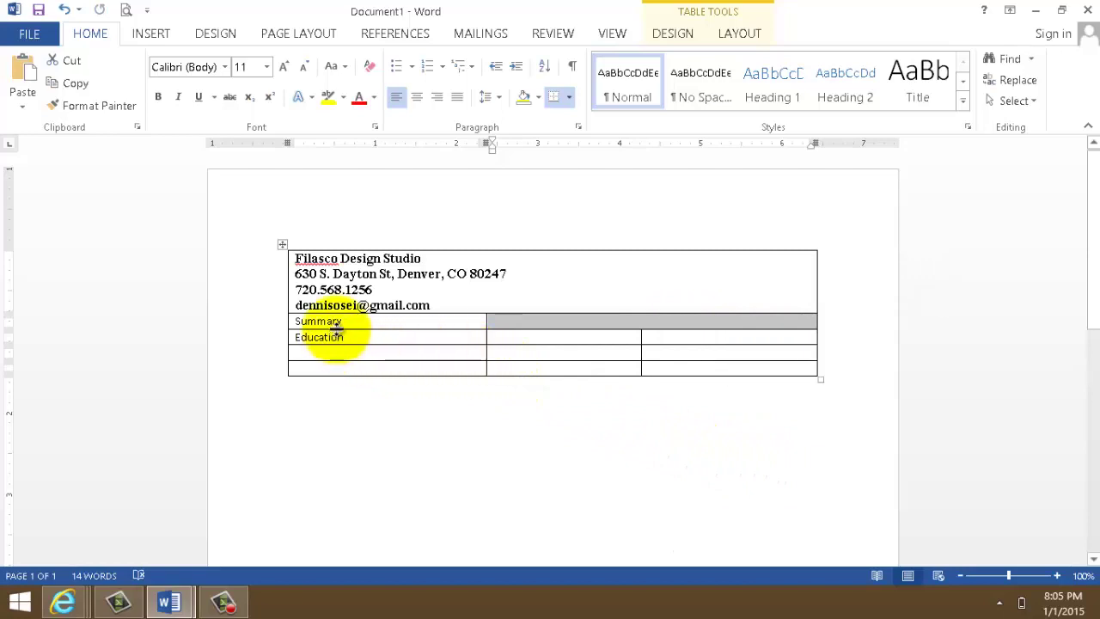
left_click_drag(335, 329, 339, 440)
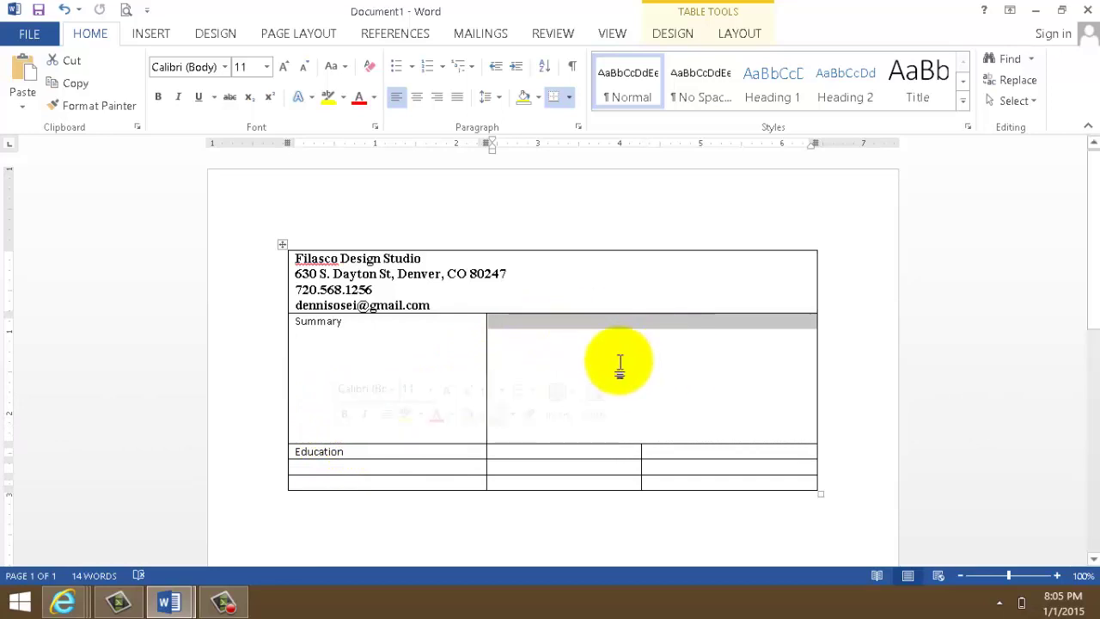
- Copy the Summary bullet points from the CV-dennis example document
mouse_move(172, 599)
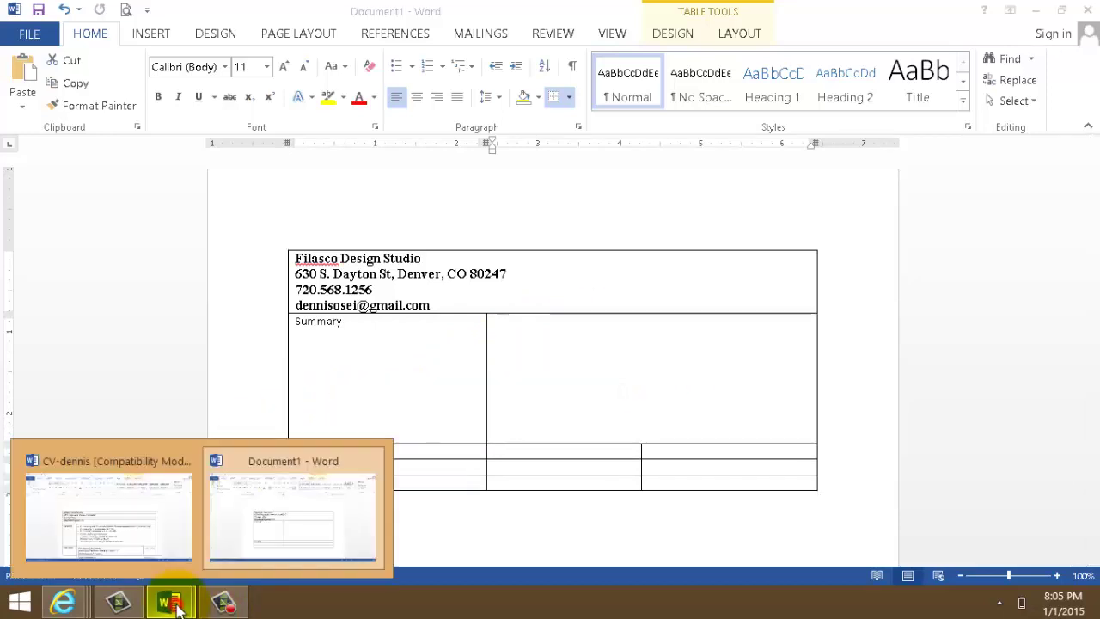
left_click(163, 555)
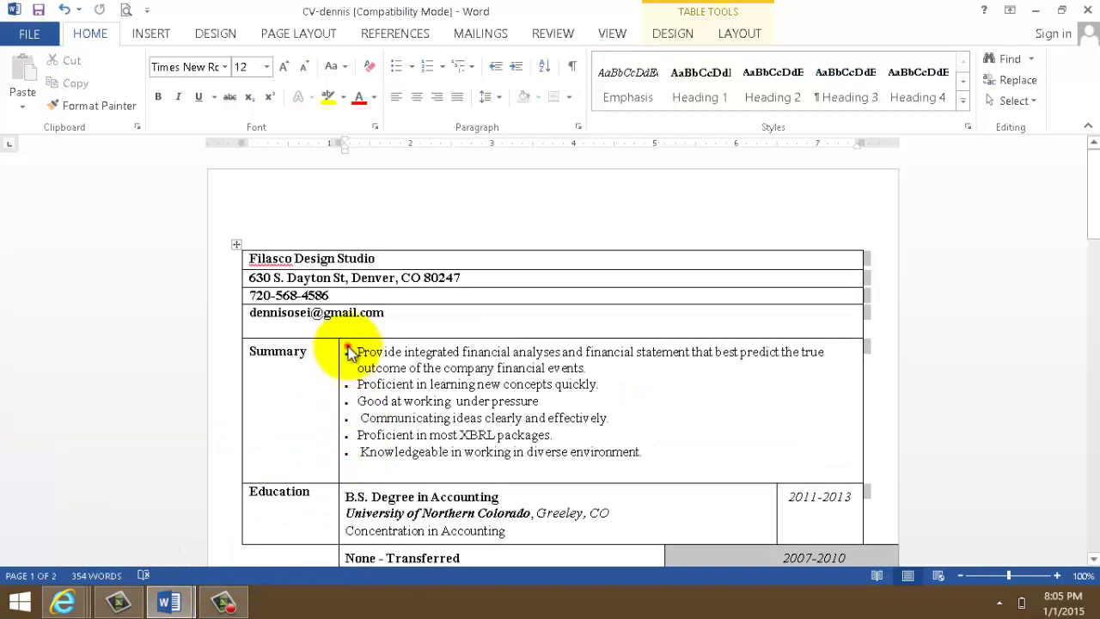
left_click(653, 451)
left_click_drag(651, 453, 370, 356)
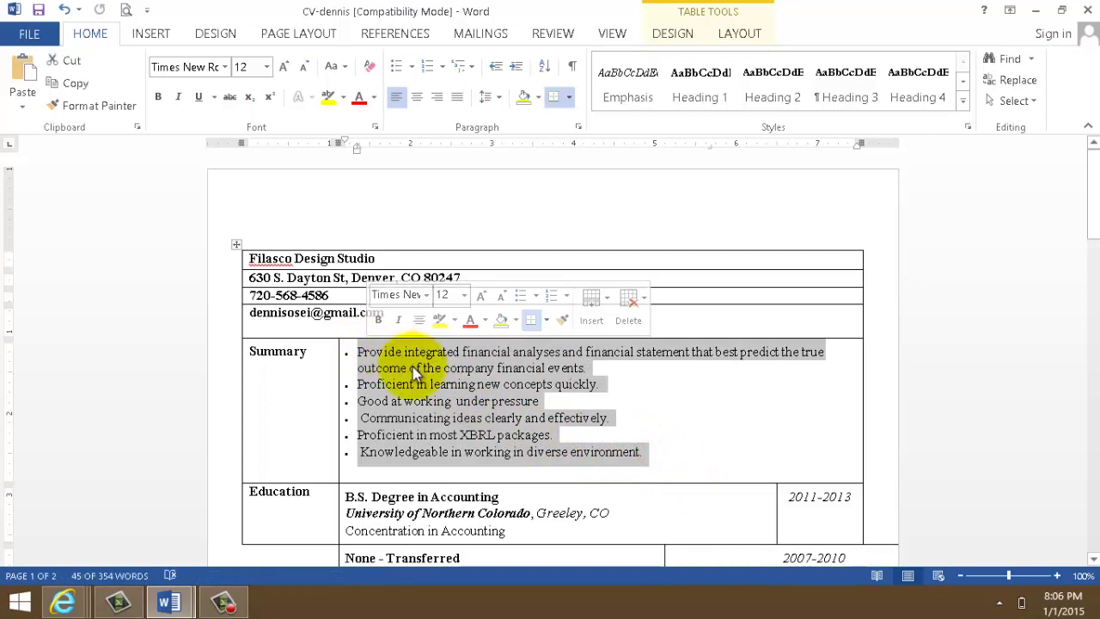
right_click(416, 371)
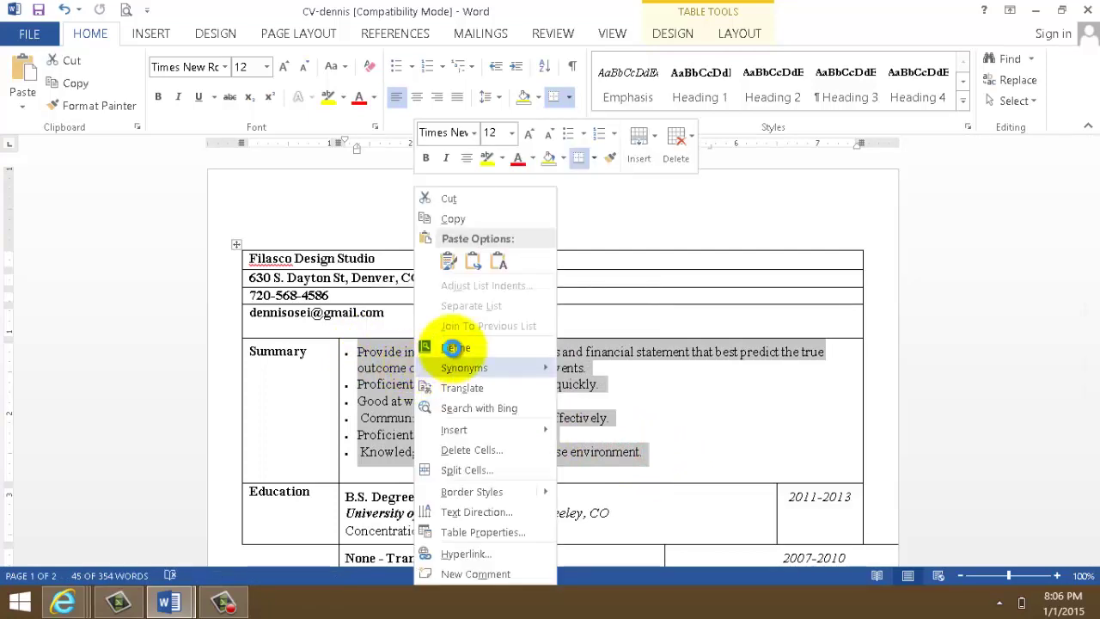
left_click(462, 219)
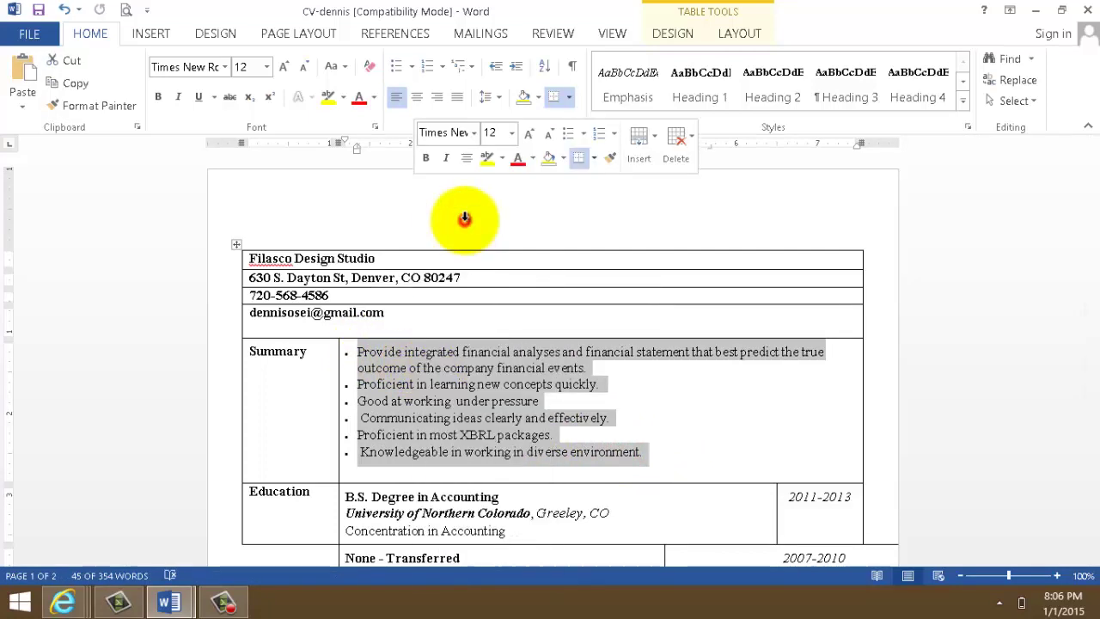
- Paste the copied bullets into the Summary content cell and widen the table rightward
mouse_move(169, 602)
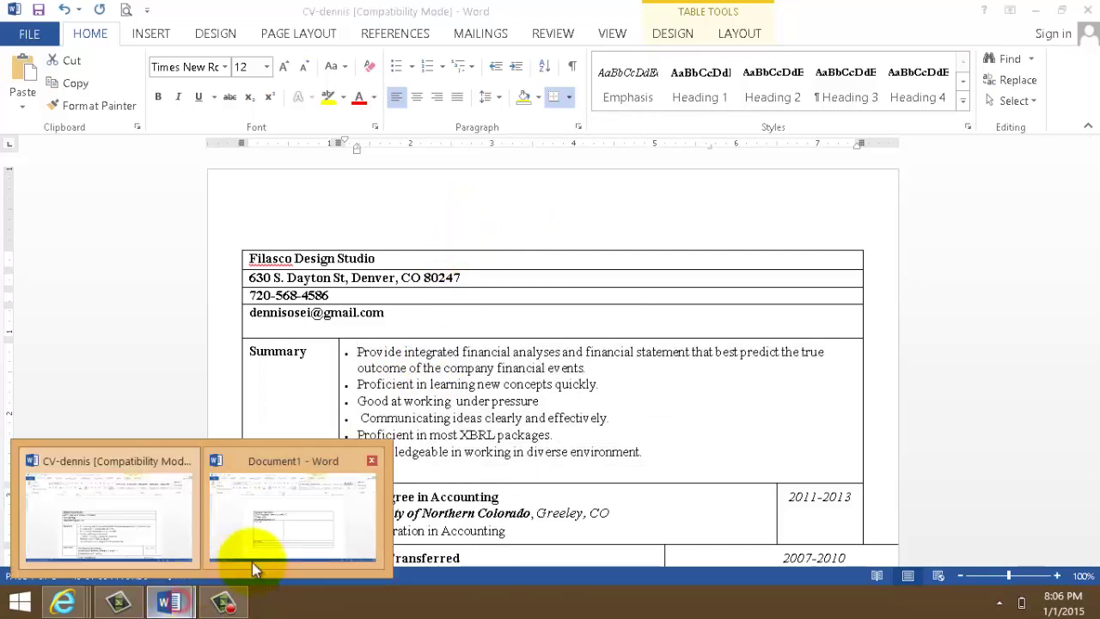
left_click(282, 537)
left_click(507, 330)
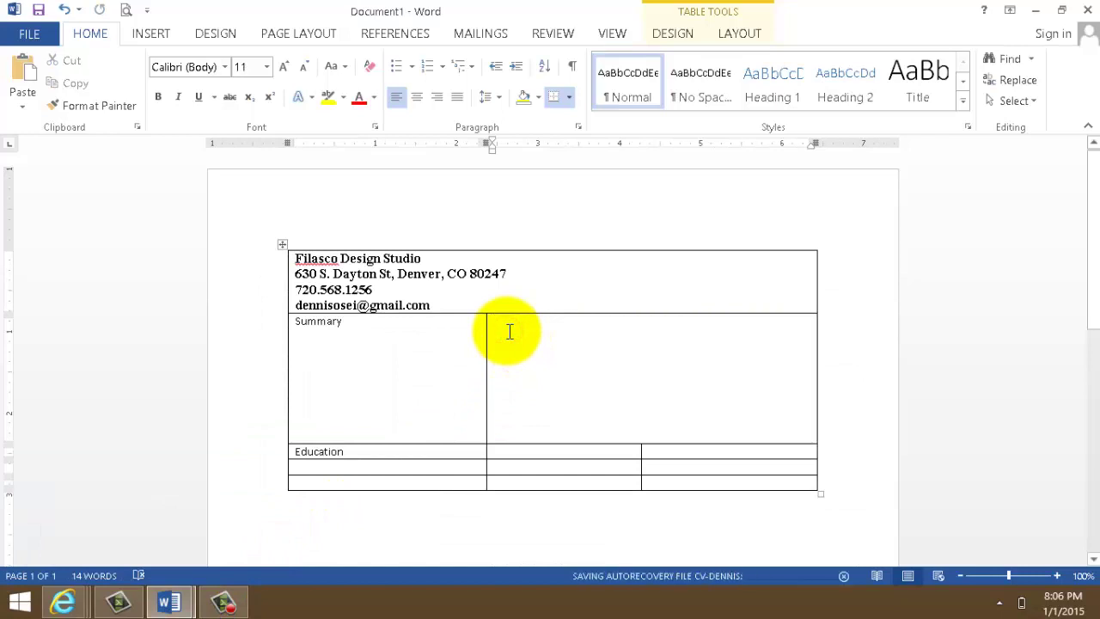
key("ctrl+v")
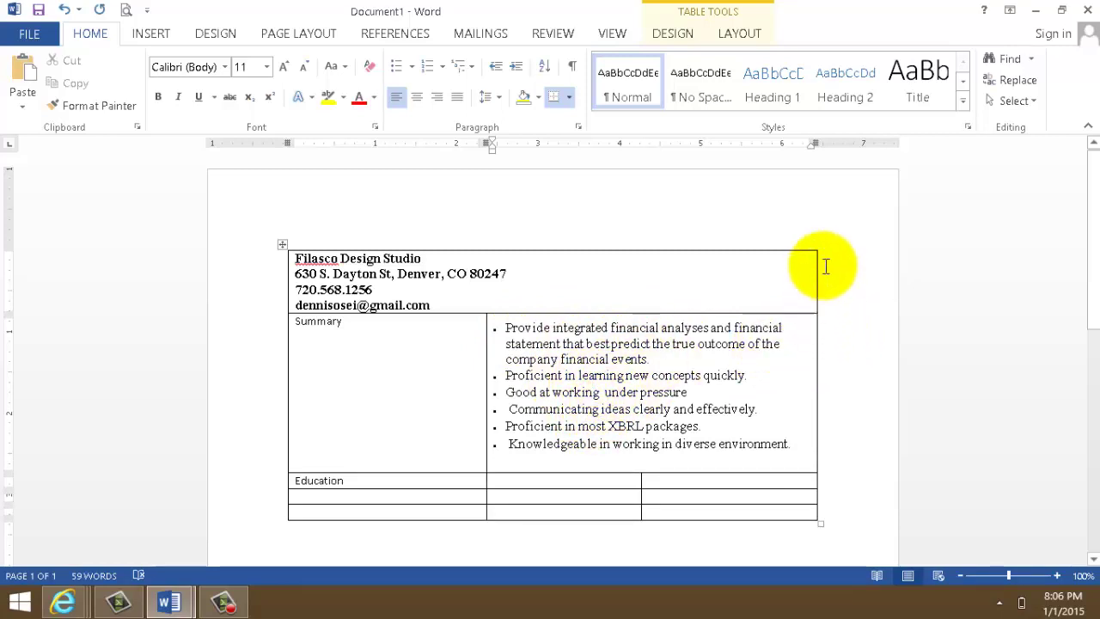
left_click_drag(816, 255, 869, 255)
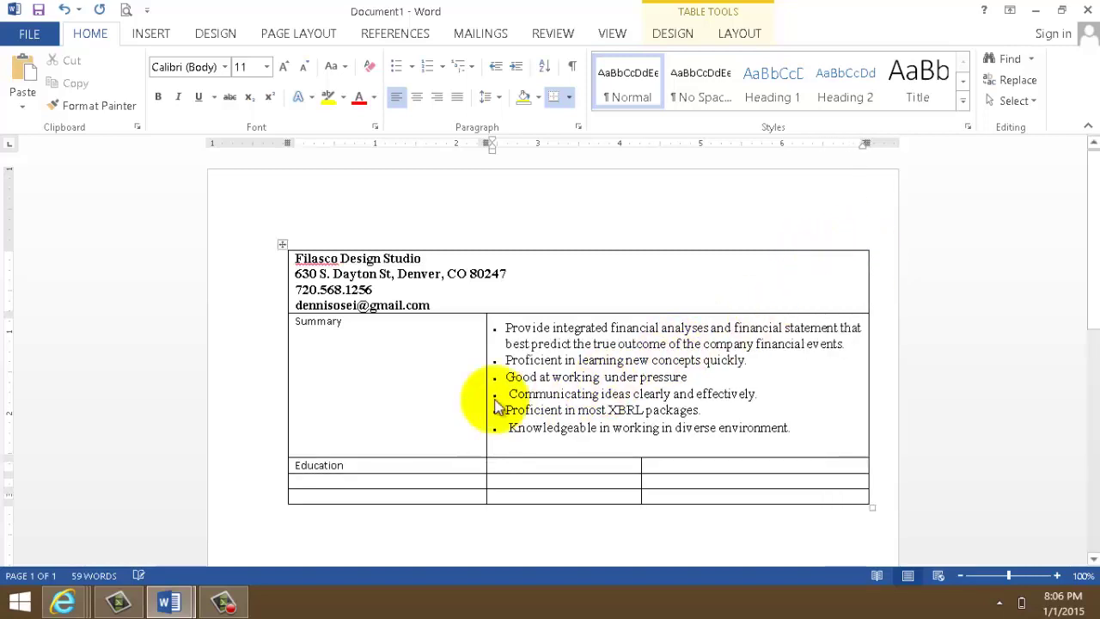
left_click_drag(344, 323, 292, 324)
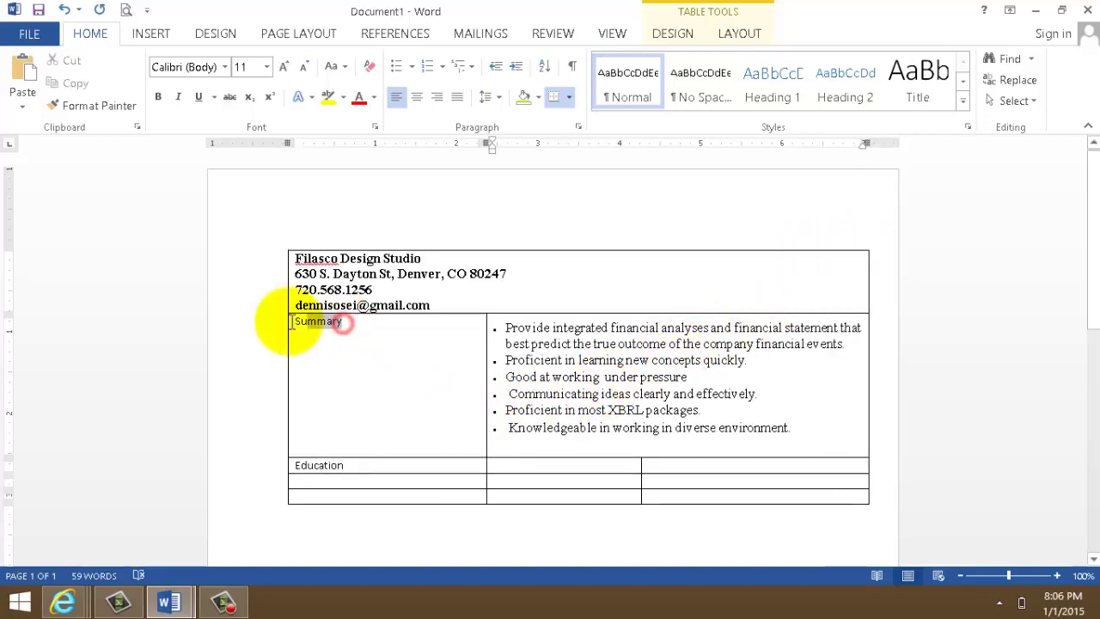
- Make the Summary label bold Times New Roman 12 pt
left_click(160, 97)
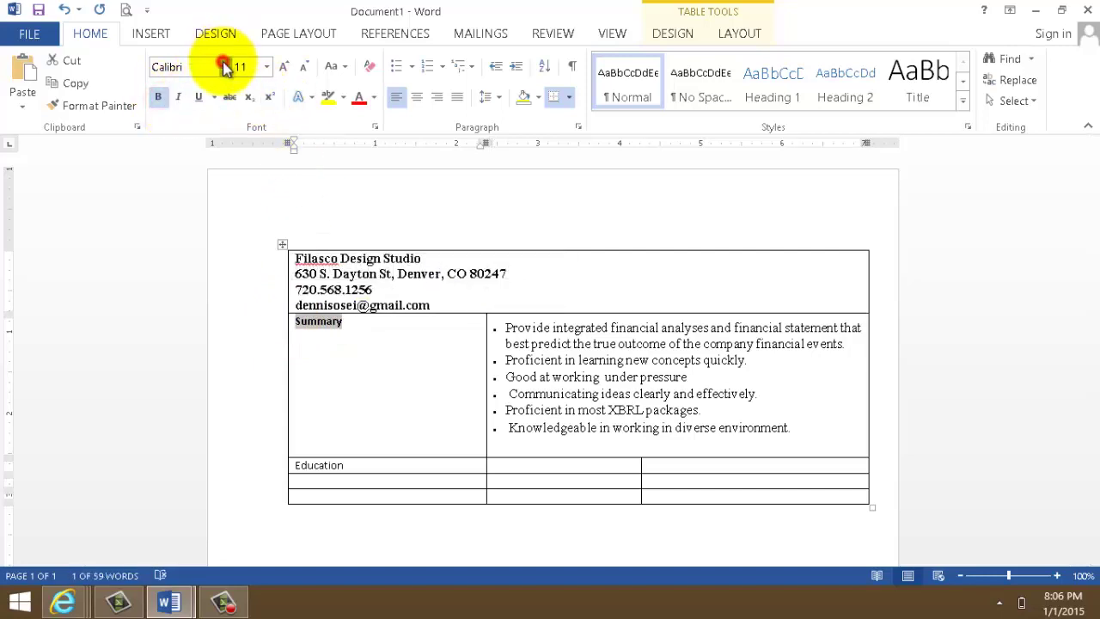
left_click(223, 66)
left_click(240, 178)
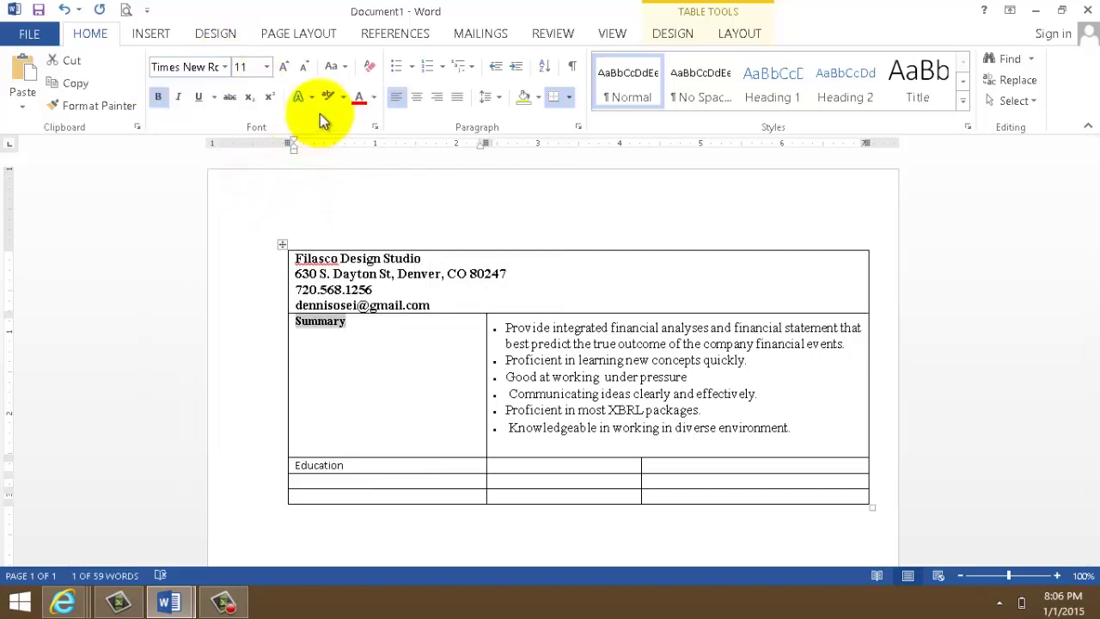
left_click(266, 66)
left_click(251, 155)
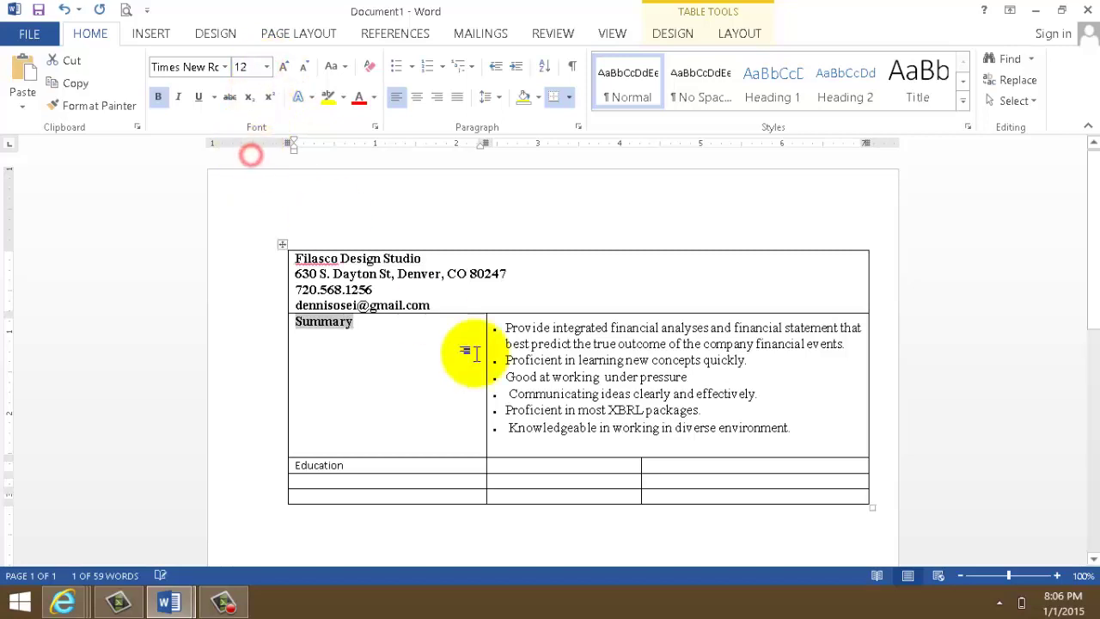
left_click(496, 465)
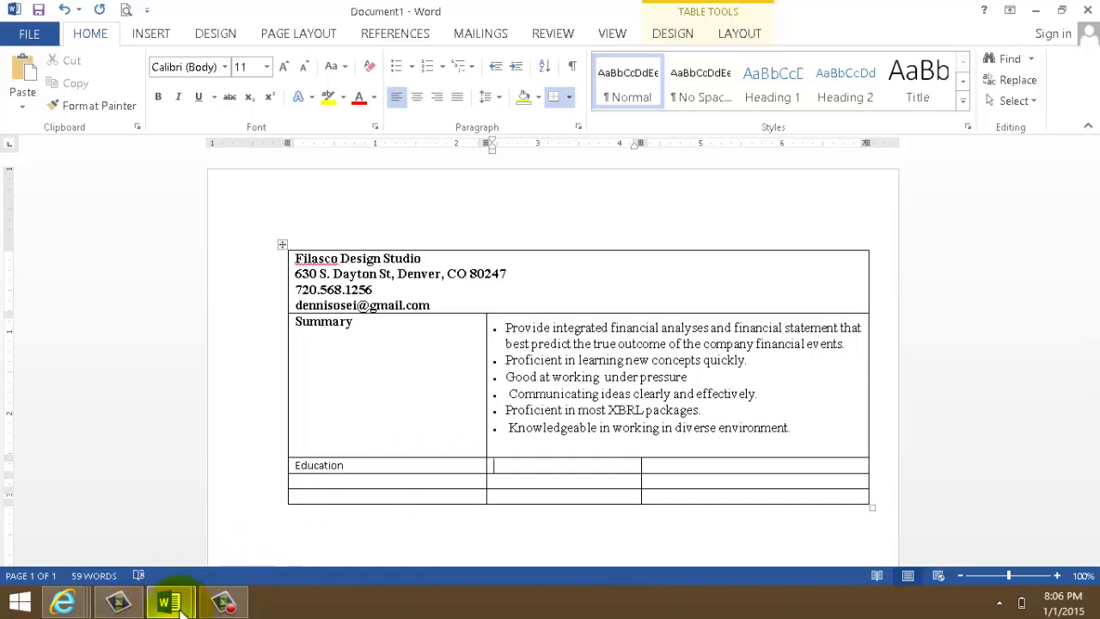
mouse_move(181, 606)
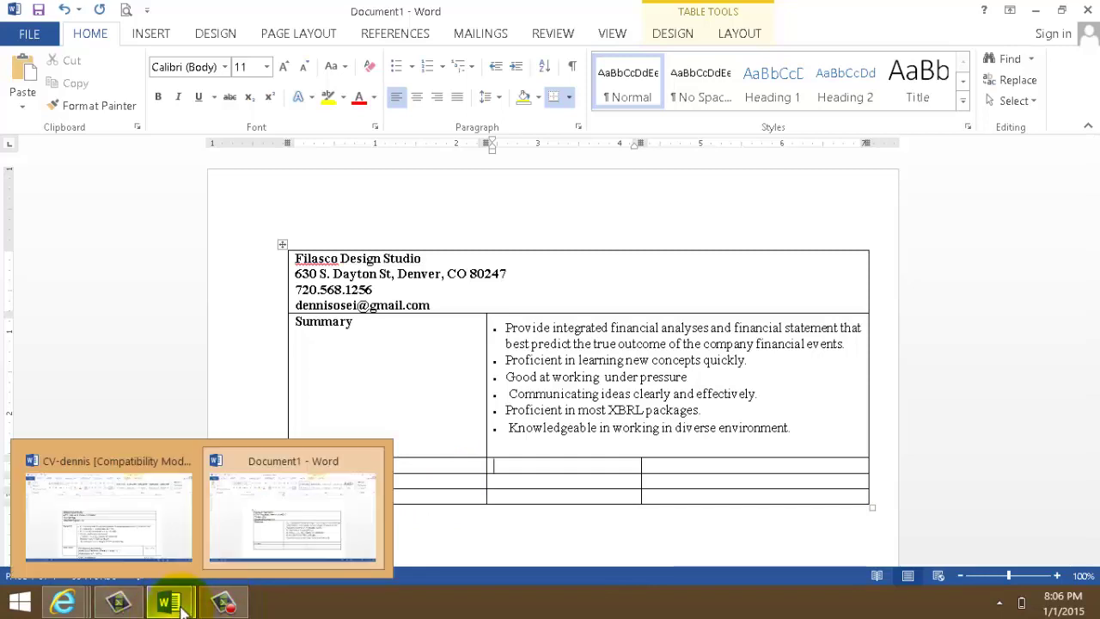
left_click(133, 481)
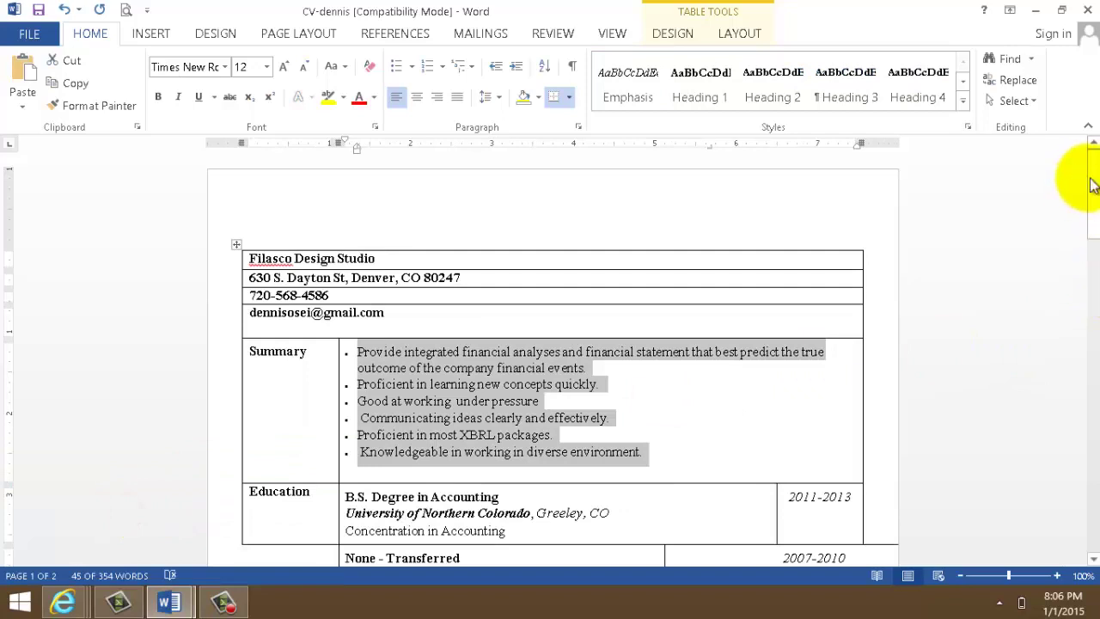
left_click_drag(1093, 184, 1092, 233)
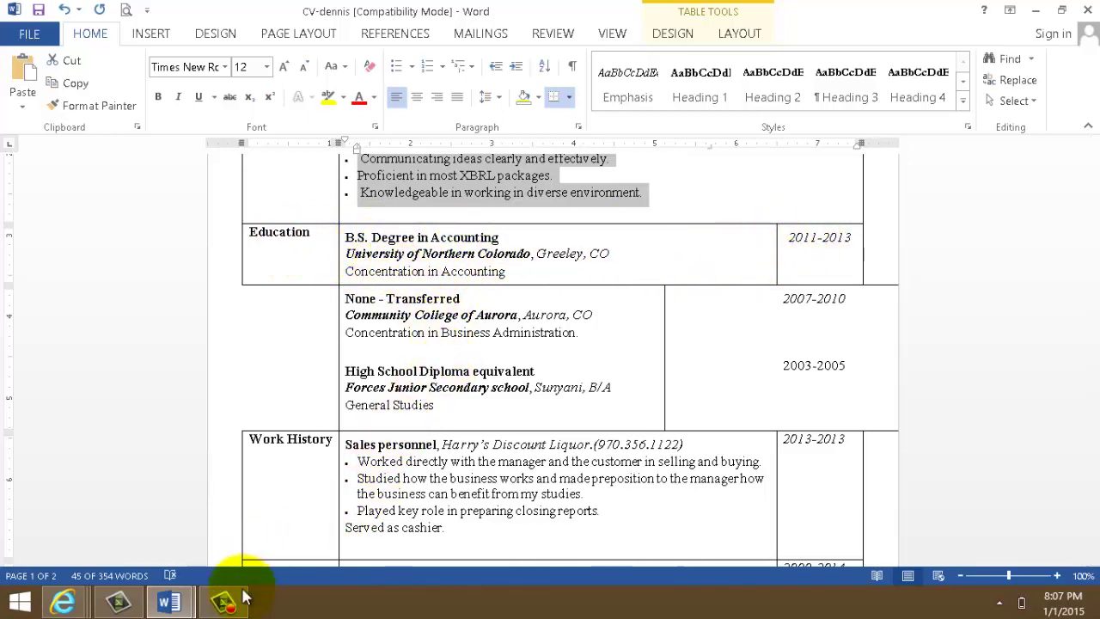
left_click(172, 603)
left_click(290, 542)
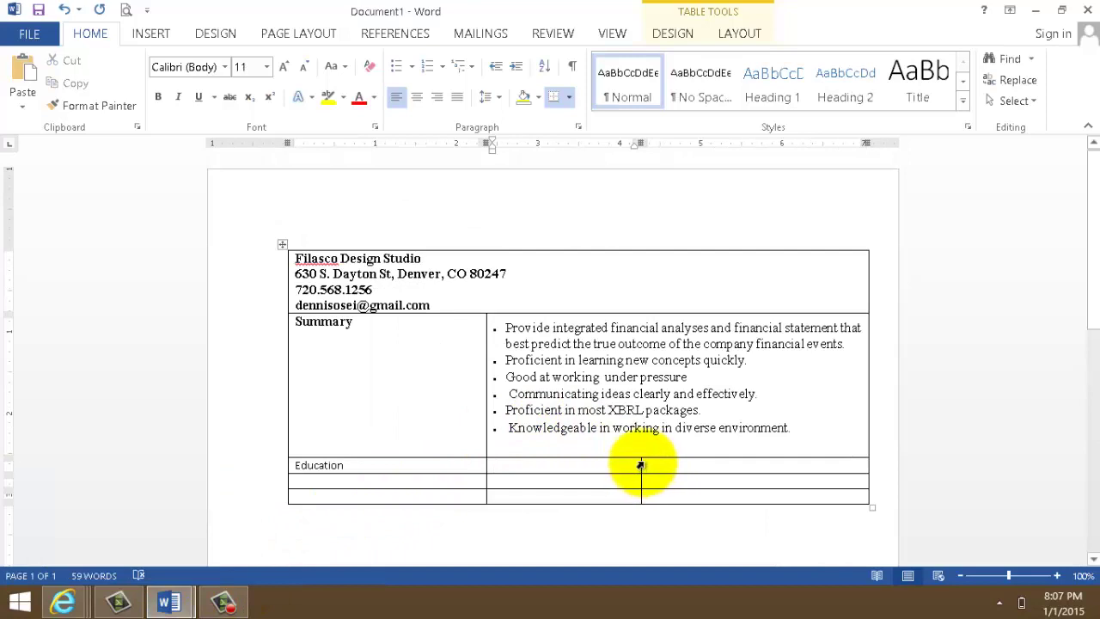
- Widen the Education row's middle column and copy the date 2011-2013 from the example CV
left_click_drag(641, 464, 727, 475)
left_click(767, 464)
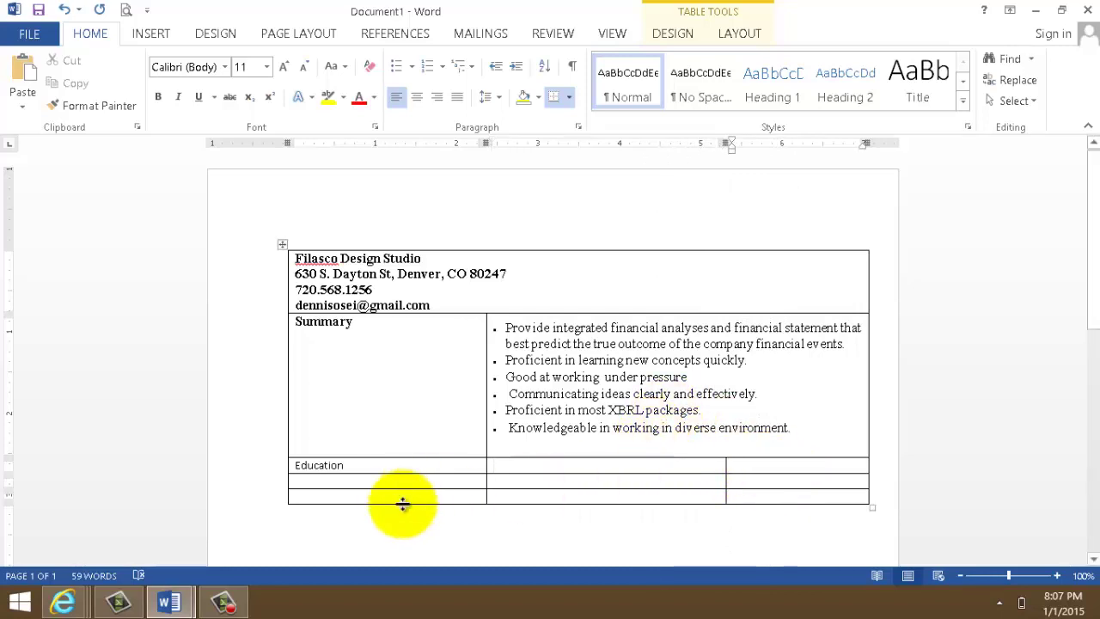
left_click(172, 604)
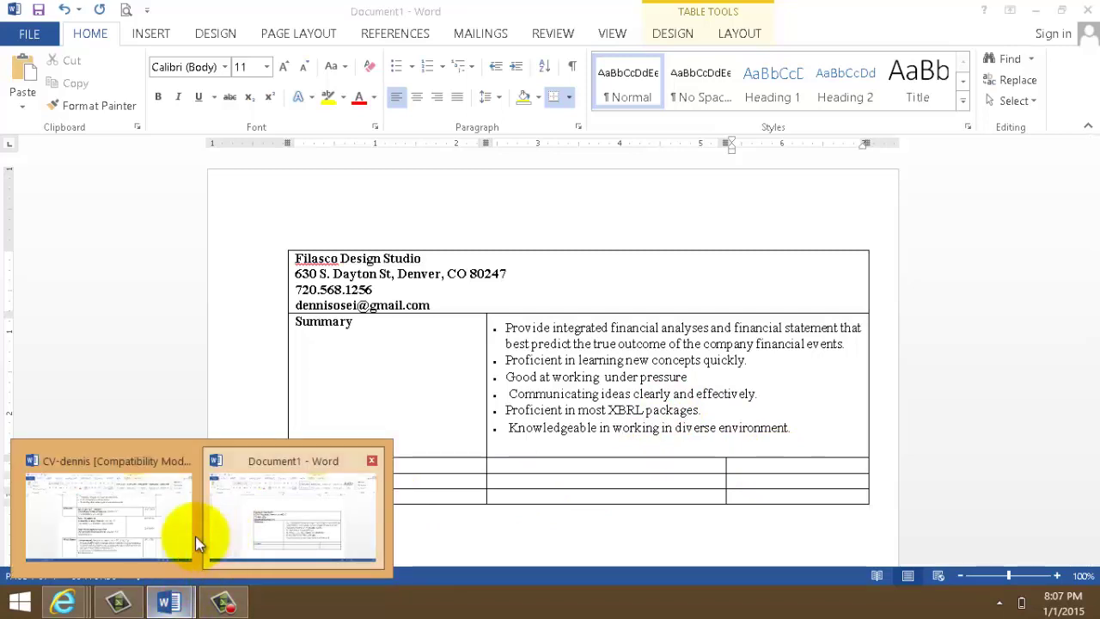
left_click(183, 539)
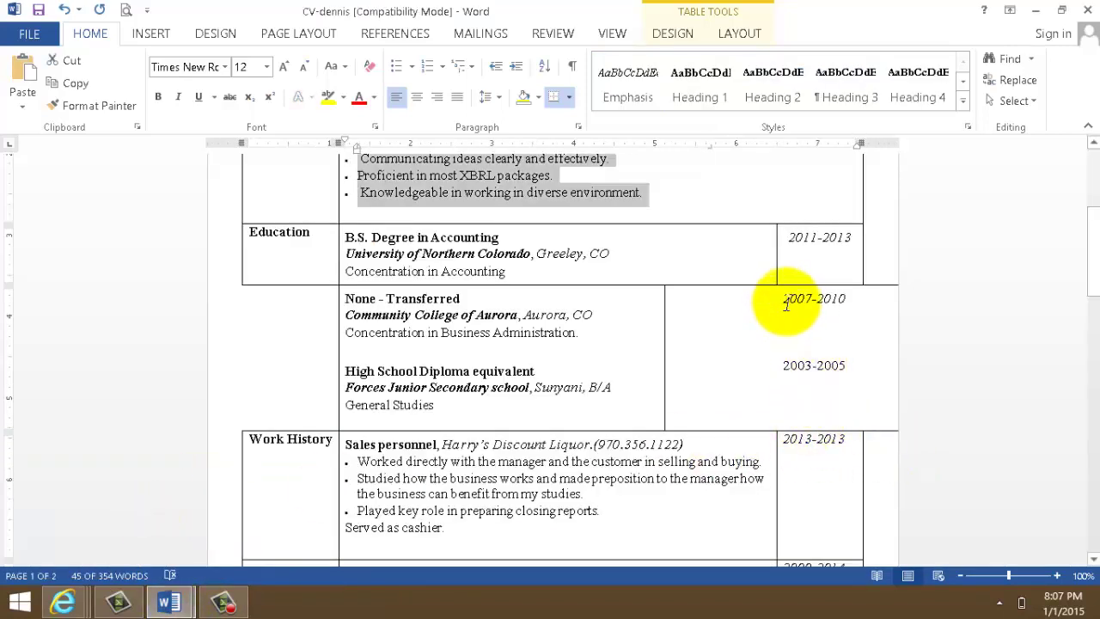
left_click_drag(786, 300, 849, 299)
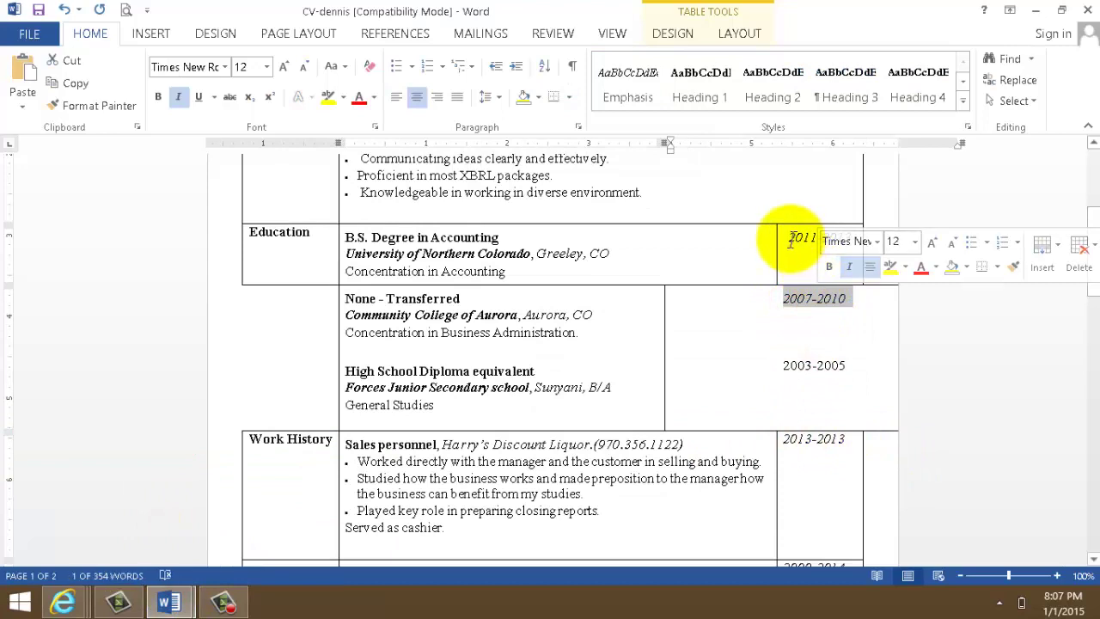
left_click_drag(791, 241, 825, 237)
right_click(848, 247)
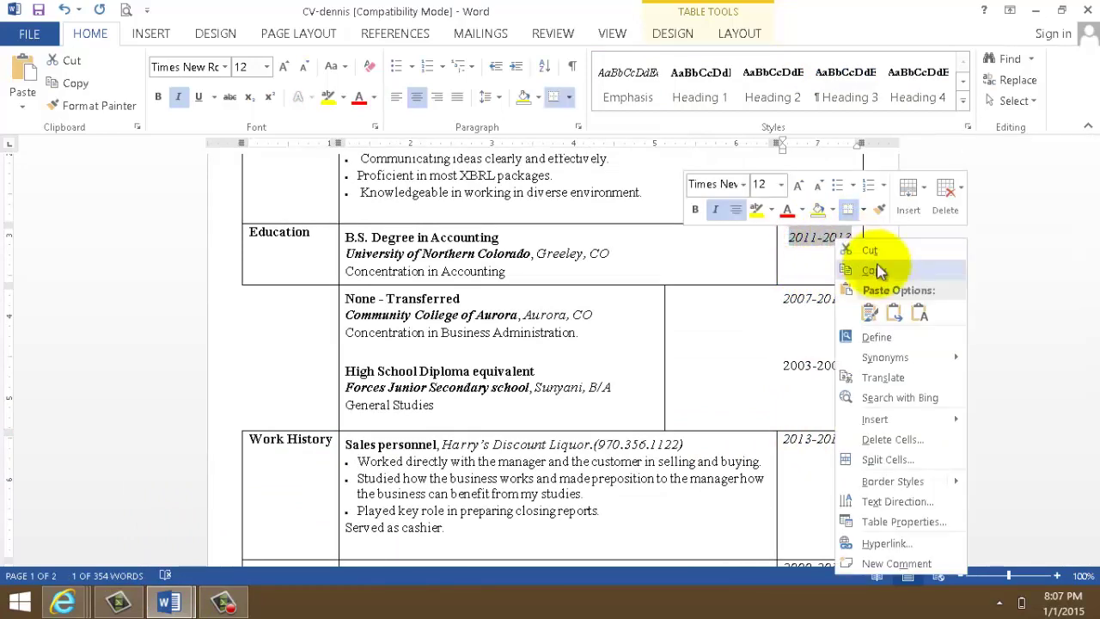
left_click(879, 270)
- Paste 2011-2013 into the Education row's date cell in Document1
mouse_move(168, 599)
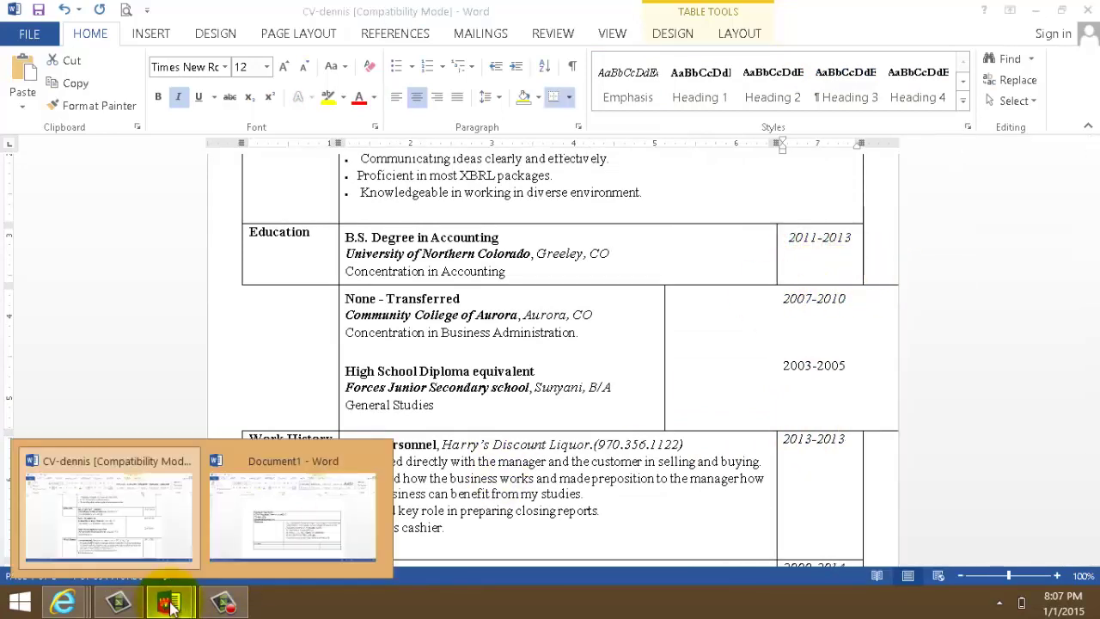
left_click(245, 526)
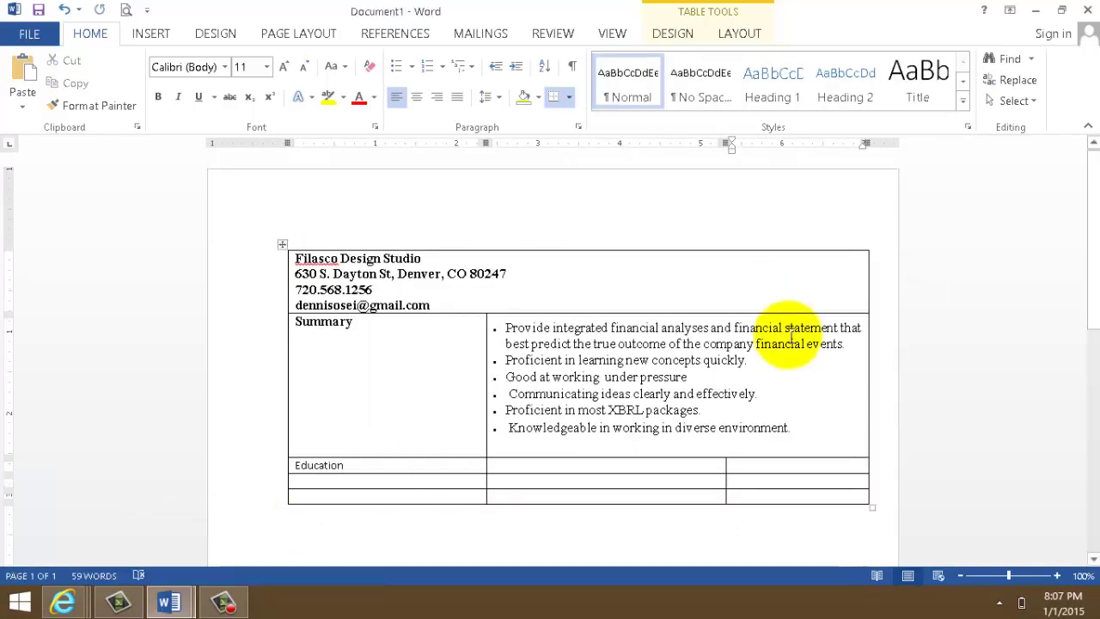
right_click(761, 464)
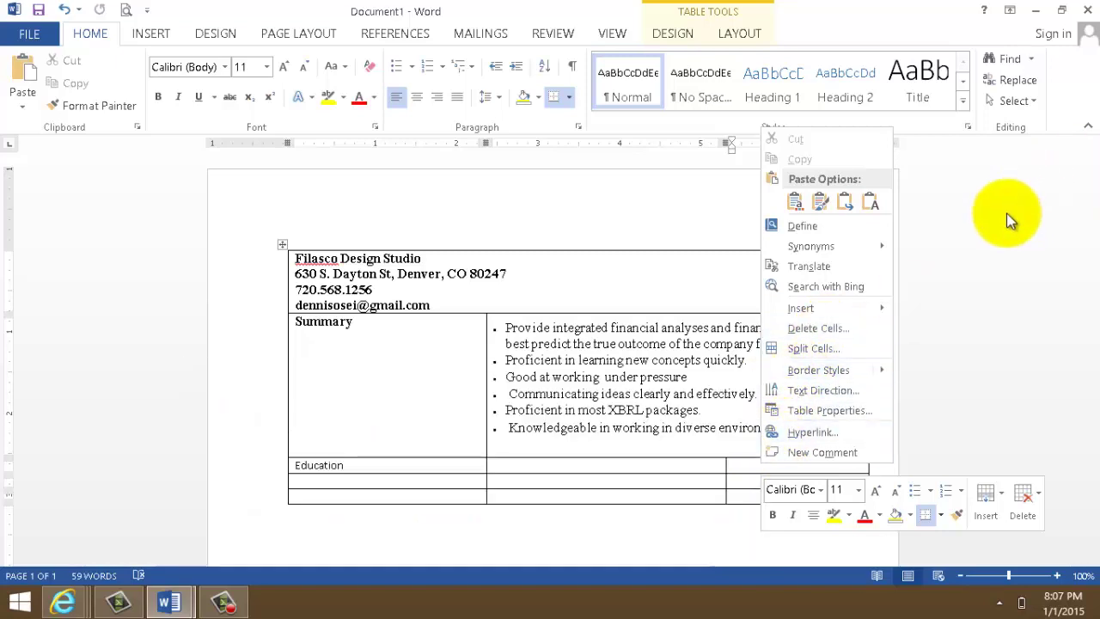
left_click(735, 465)
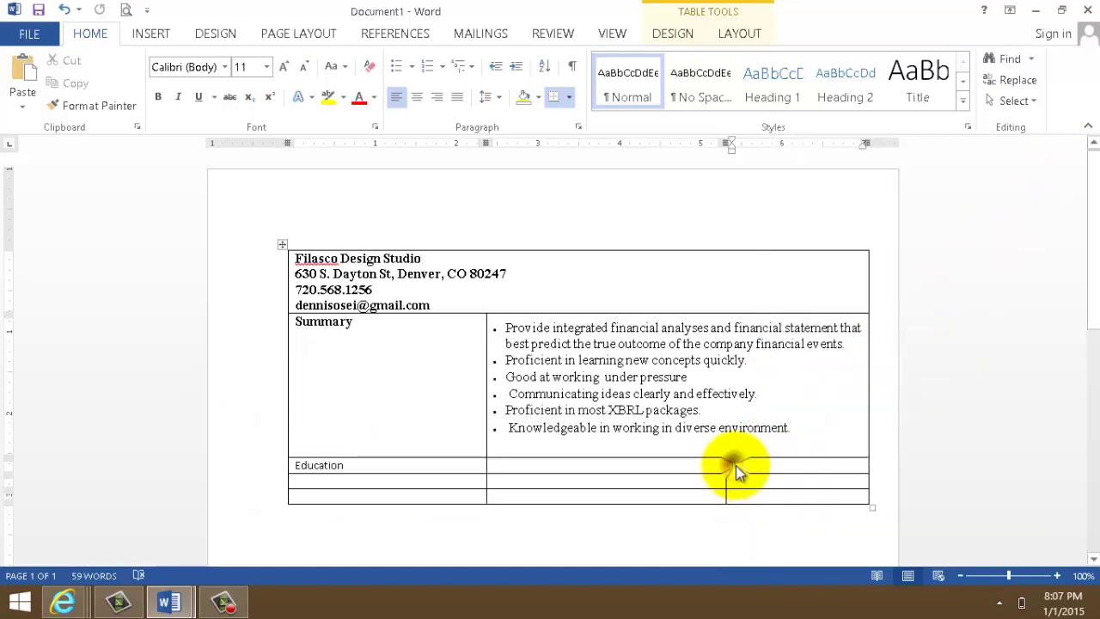
right_click(736, 465)
left_click(736, 464)
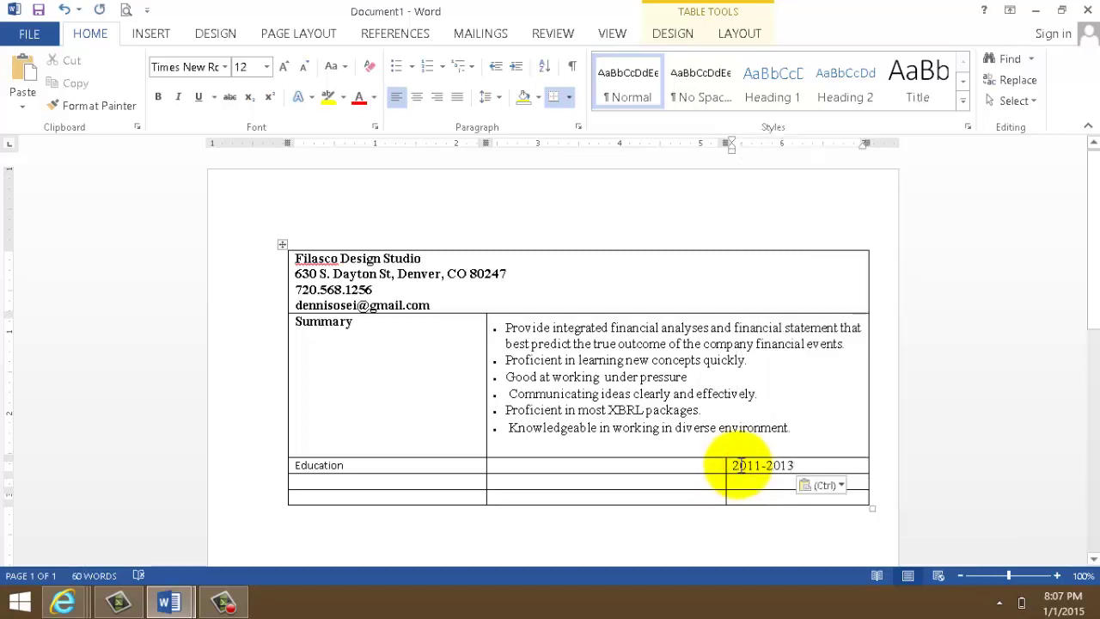
- Copy 2007-2010 from the example CV and paste it into the cell below 2011-2013
left_click(218, 605)
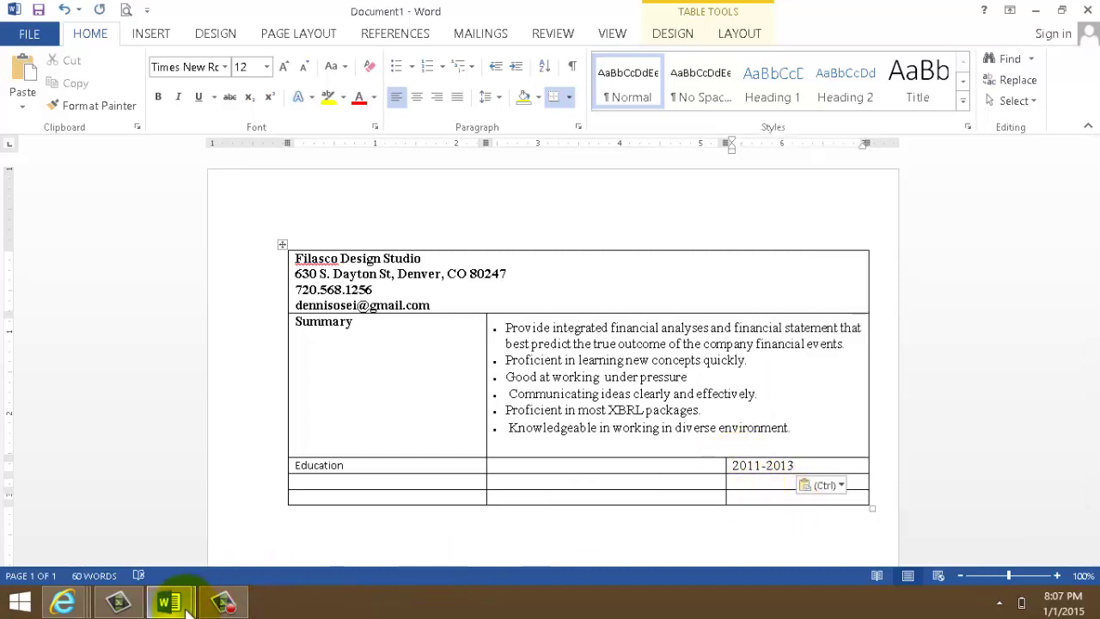
left_click(181, 605)
left_click(176, 527)
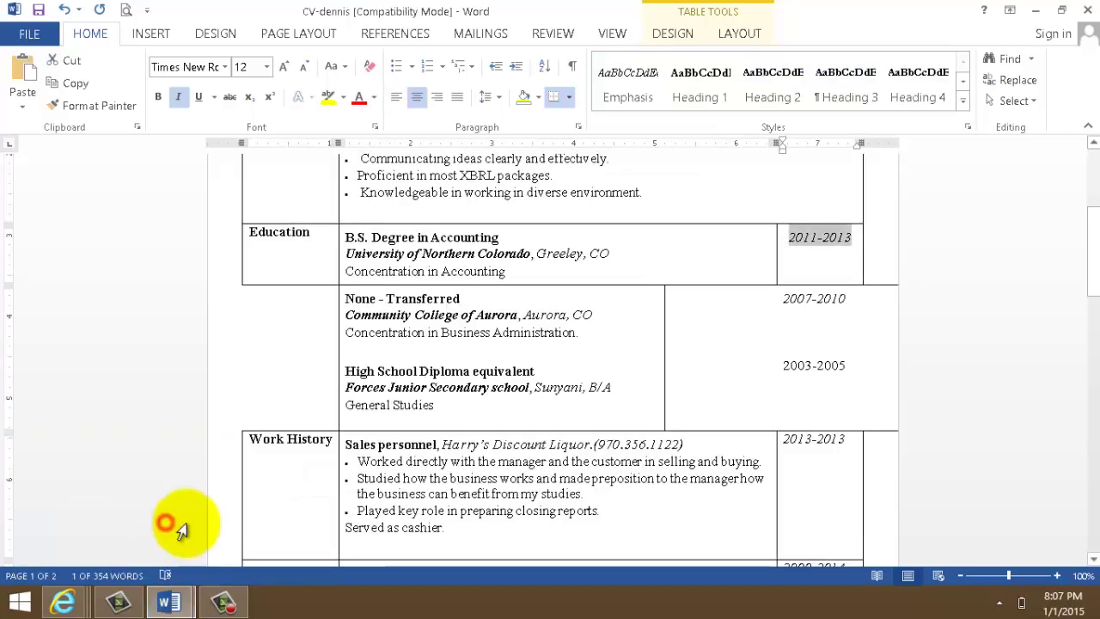
left_click_drag(781, 299, 842, 299)
right_click(840, 296)
left_click(894, 281)
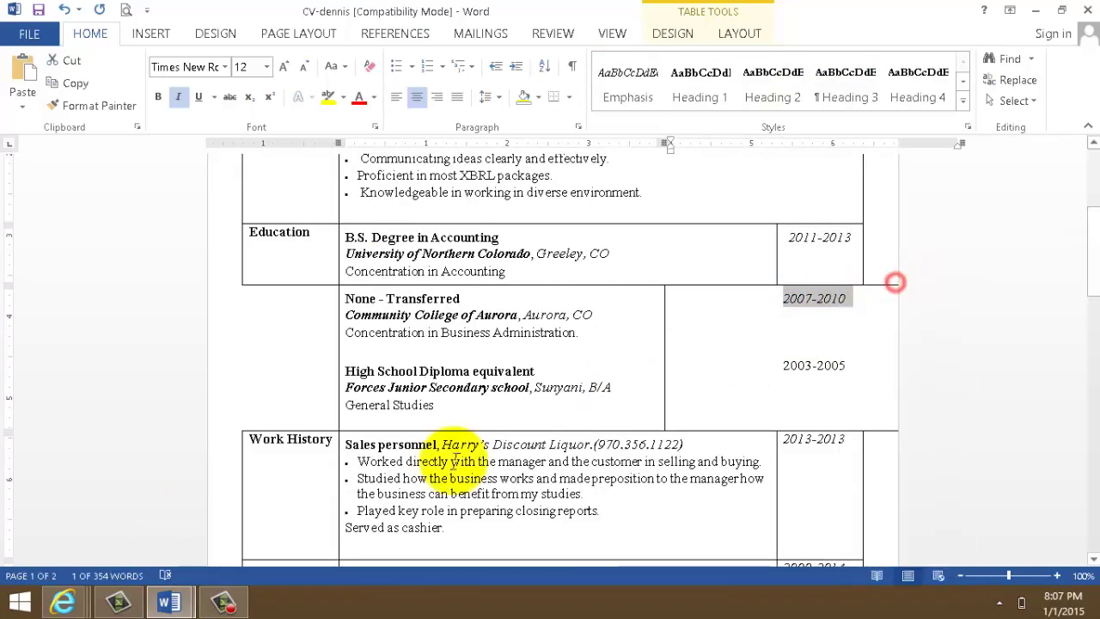
left_click(167, 606)
left_click(258, 441)
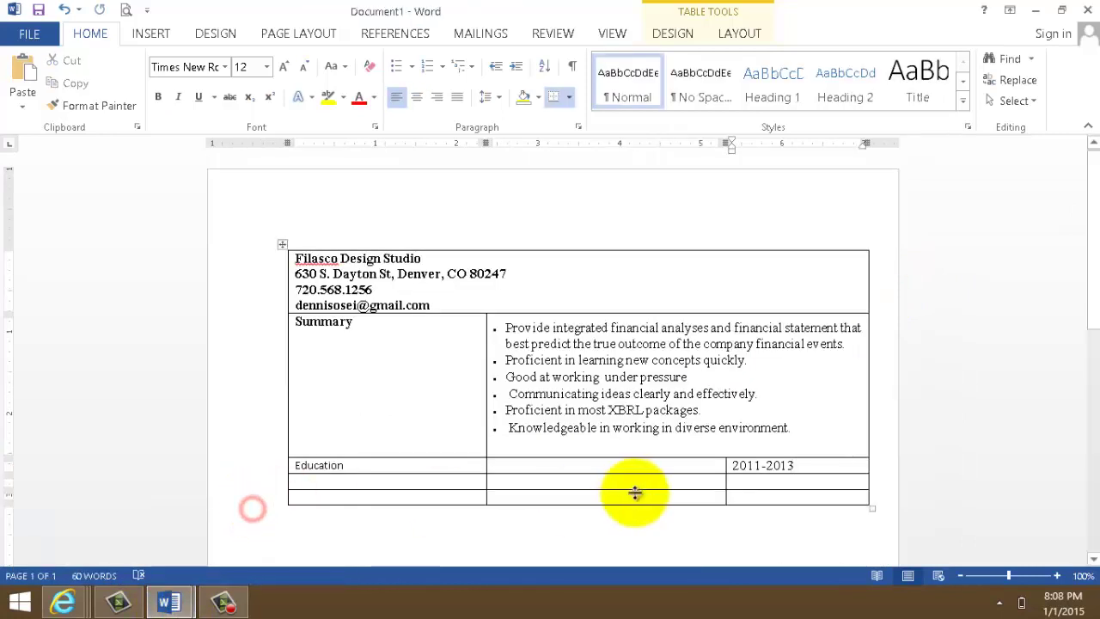
left_click(746, 487)
key("ctrl+v")
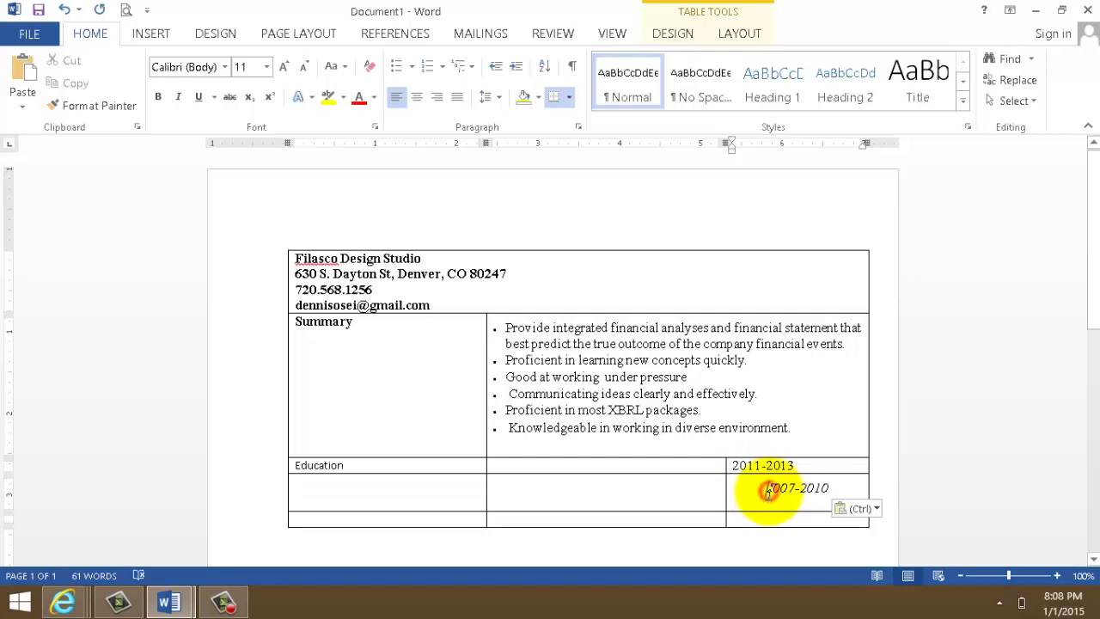
left_click(769, 489)
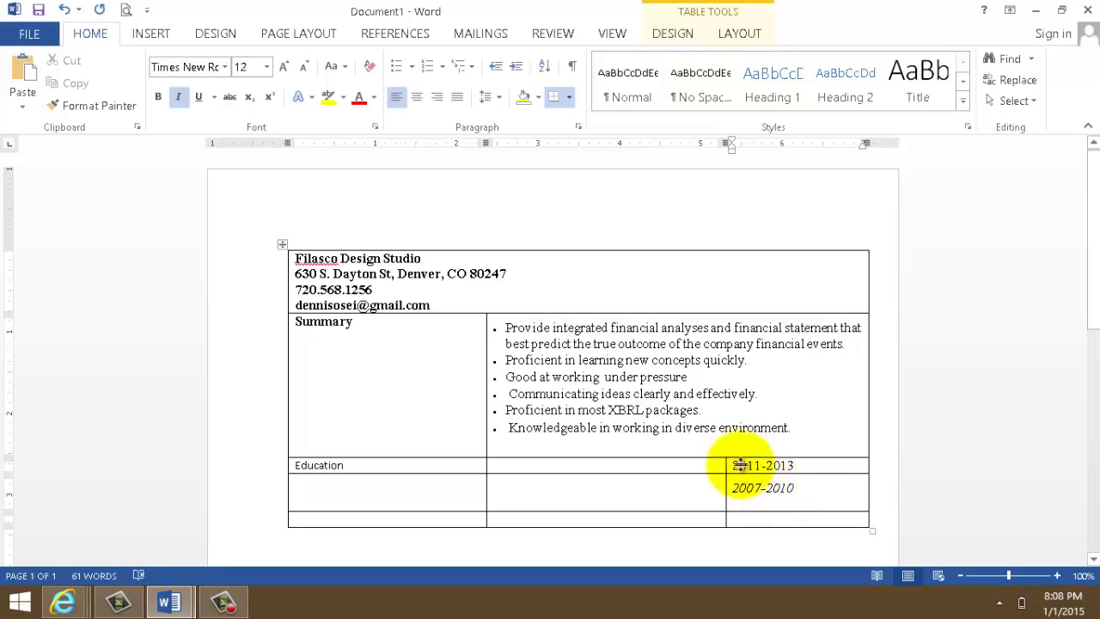
- Copy 2003-2005 from the example CV and paste it into the last row's date cell
mouse_move(169, 604)
left_click(152, 516)
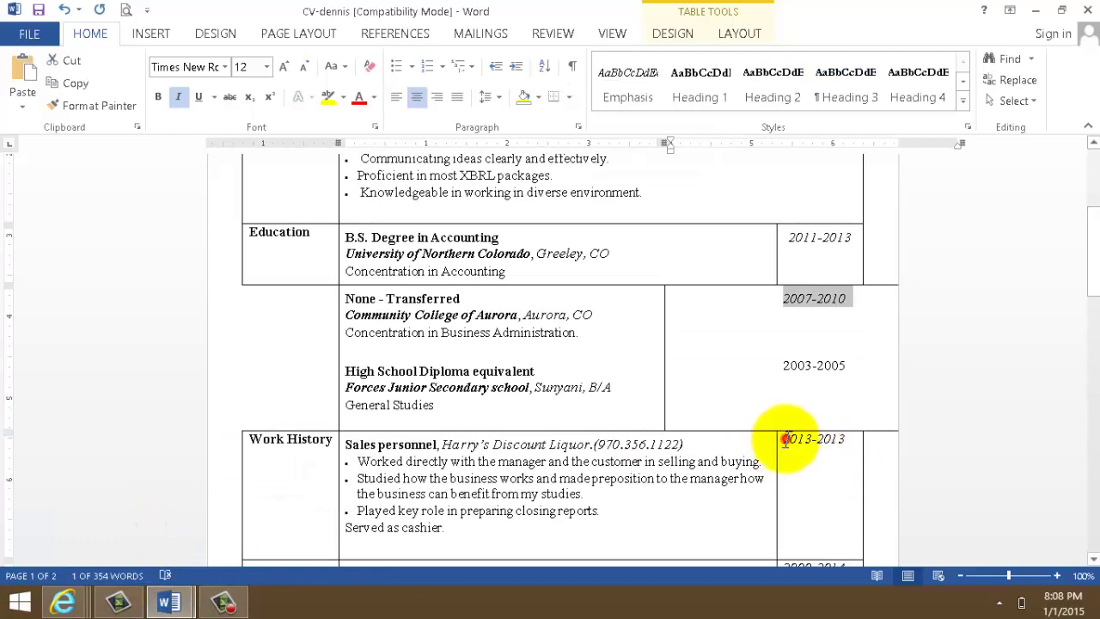
left_click_drag(785, 440, 844, 438)
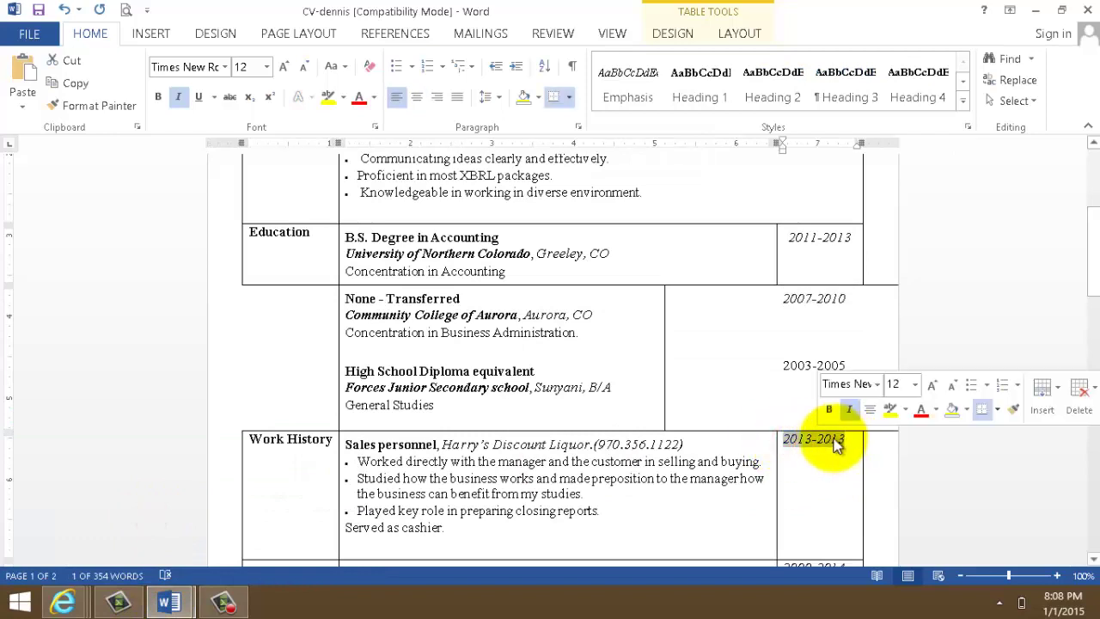
right_click(838, 442)
left_click(772, 403)
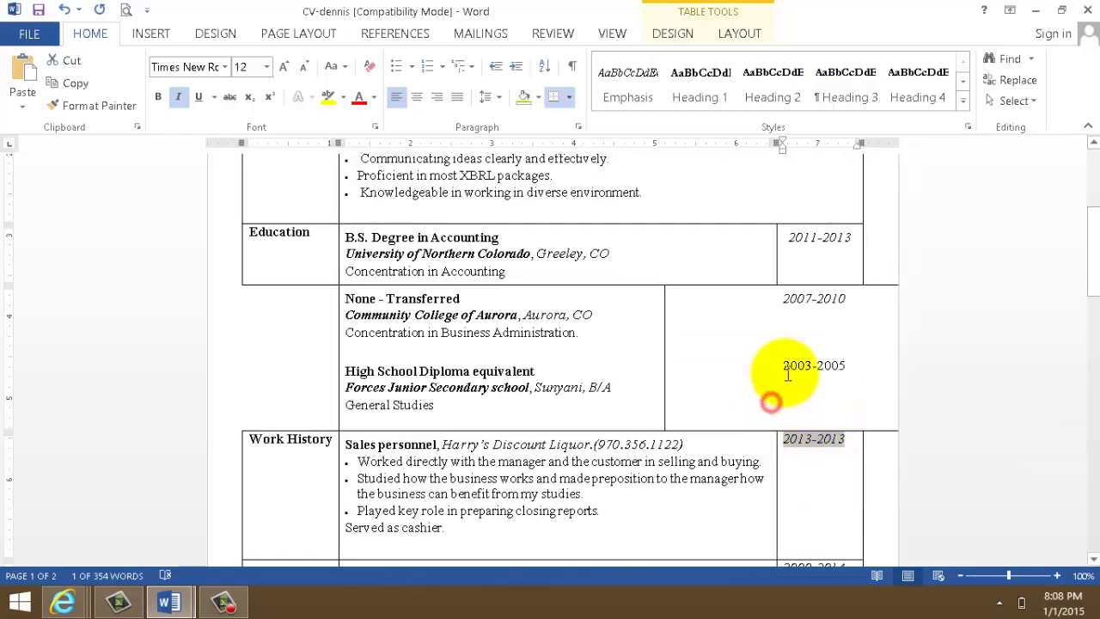
left_click_drag(781, 367, 839, 365)
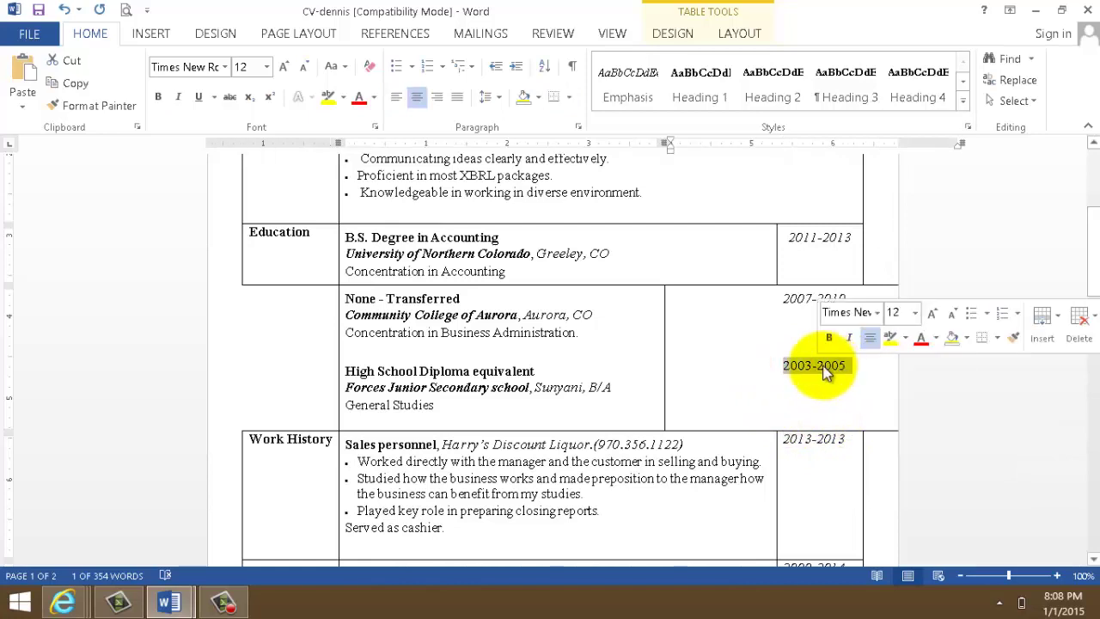
right_click(811, 369)
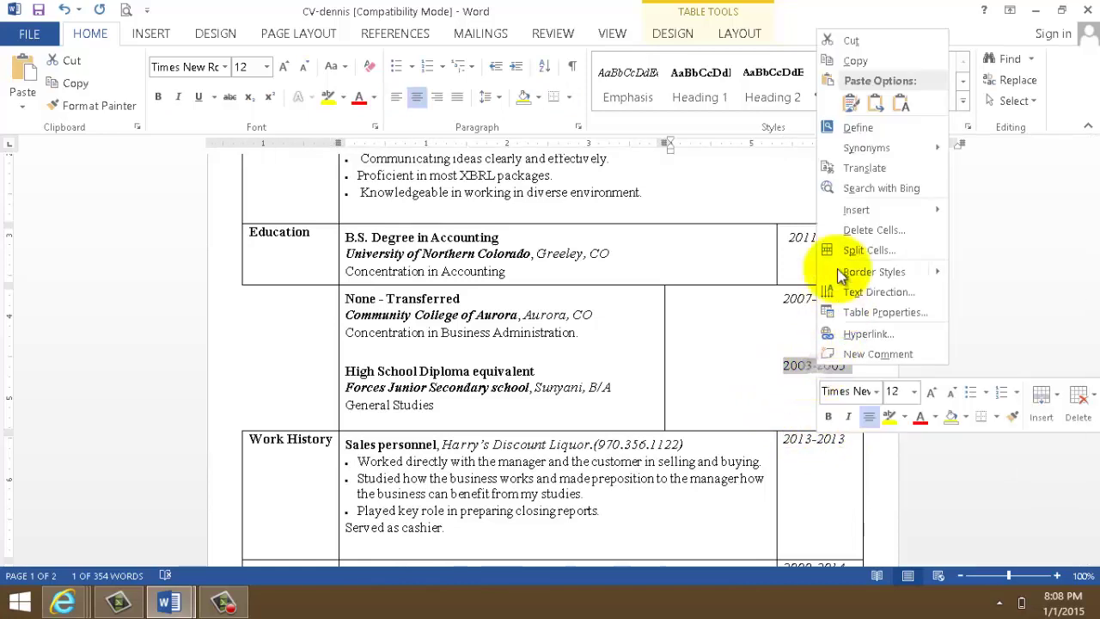
left_click(859, 58)
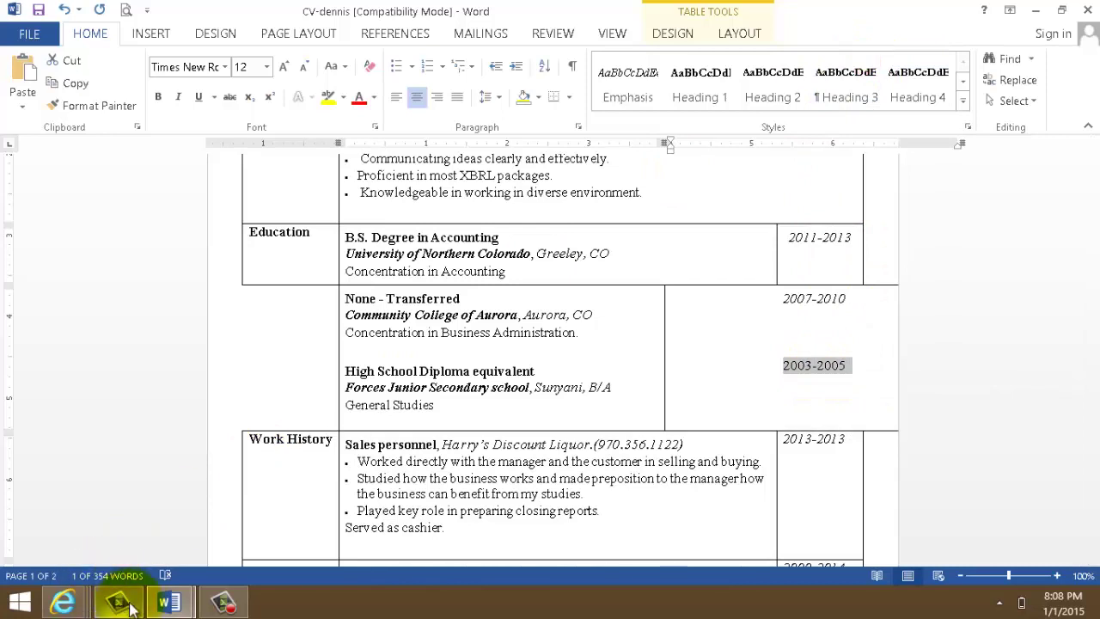
mouse_move(168, 605)
left_click(270, 571)
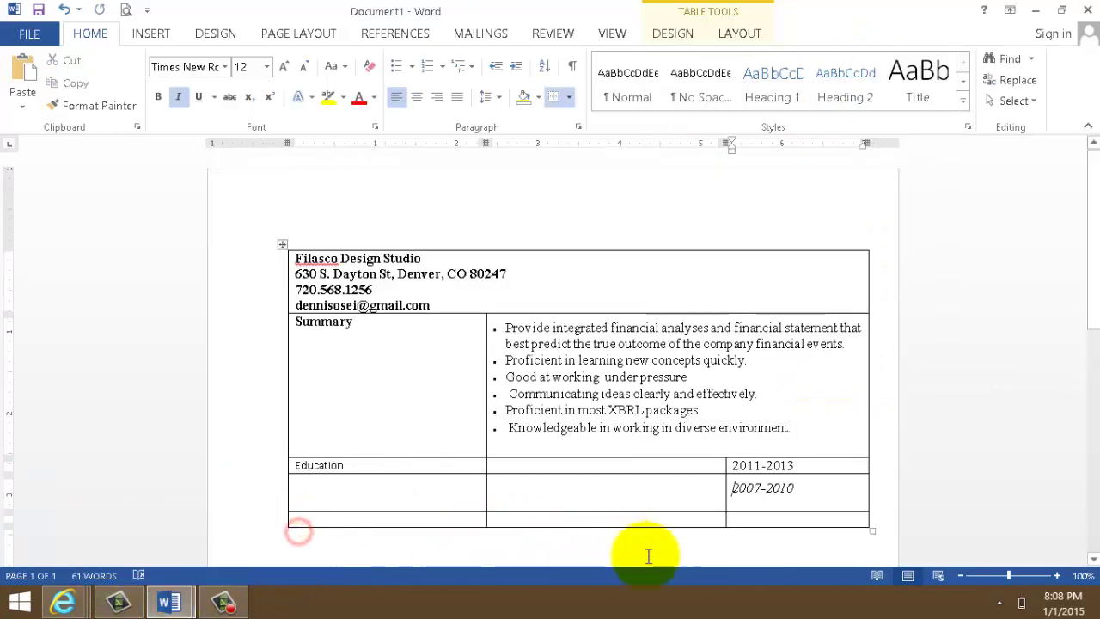
left_click(746, 525)
key("ctrl+v")
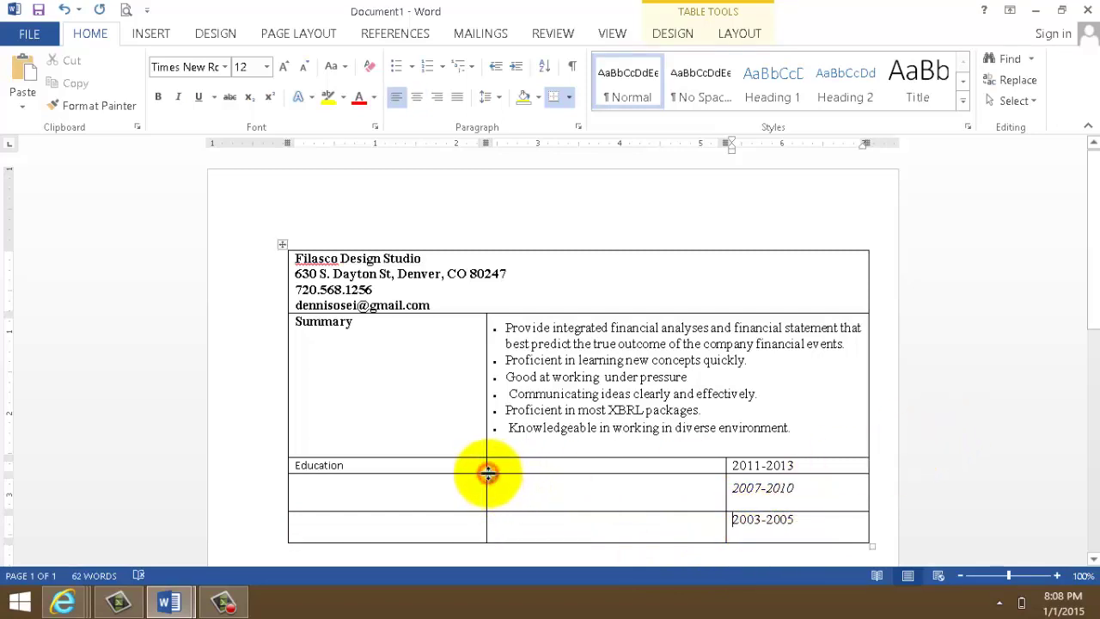
- Make the Education row taller by dragging its bottom border down
left_click_drag(487, 472, 487, 495)
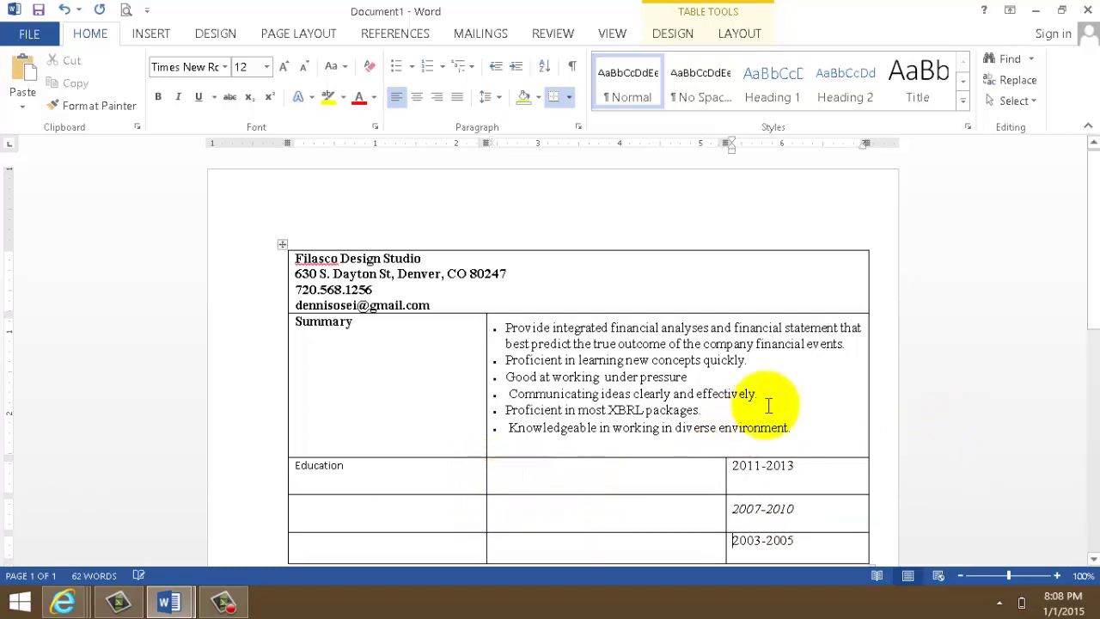
scroll(785, 402, "down", 4)
scroll(1083, 321, "up", 5)
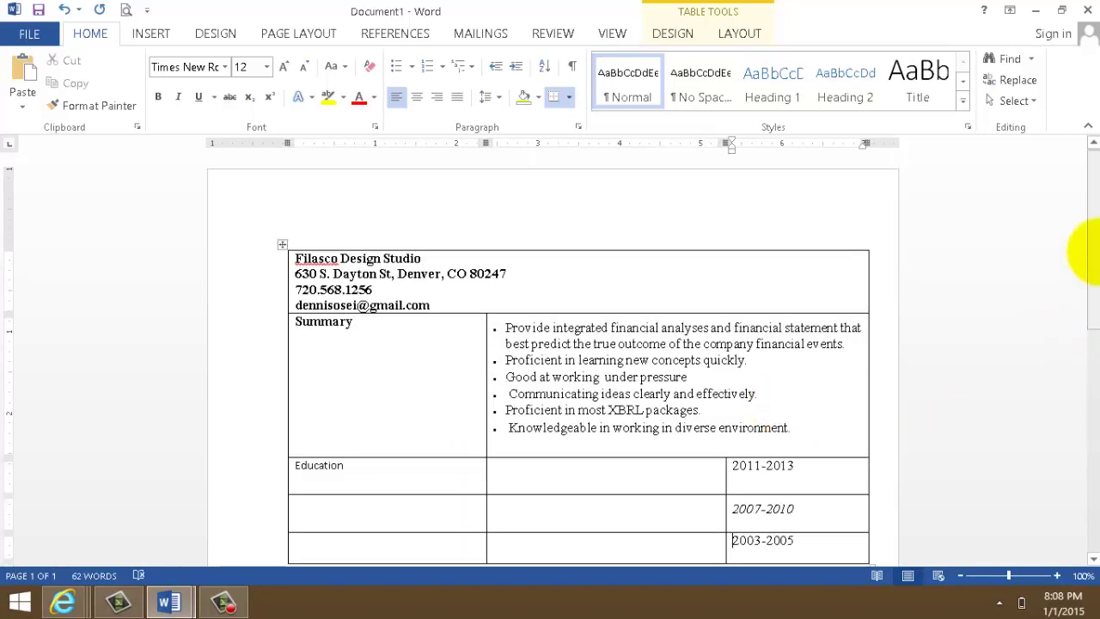
scroll(1086, 281, "down", 1)
scroll(1065, 296, "down", 2)
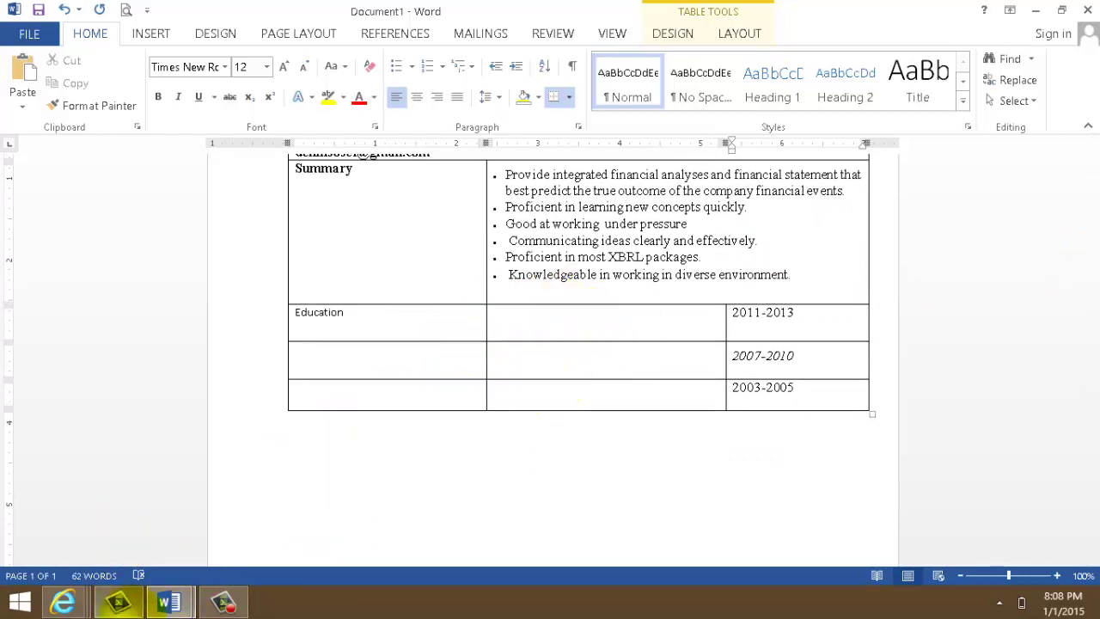
- Copy the three Education lines from the example CV
mouse_move(185, 606)
left_click(269, 510)
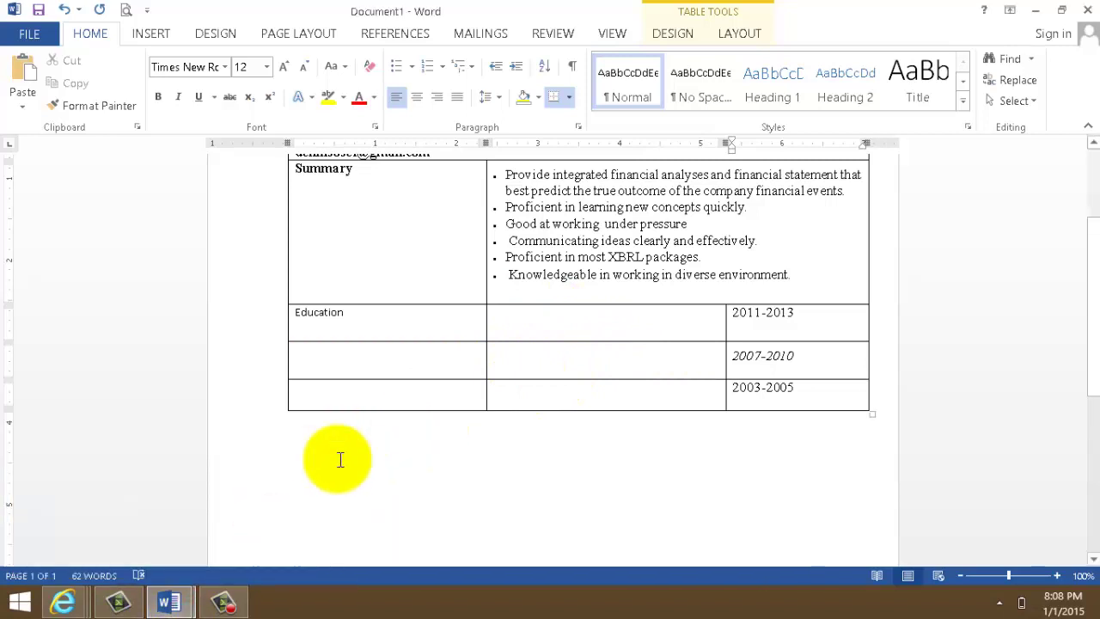
left_click(141, 606)
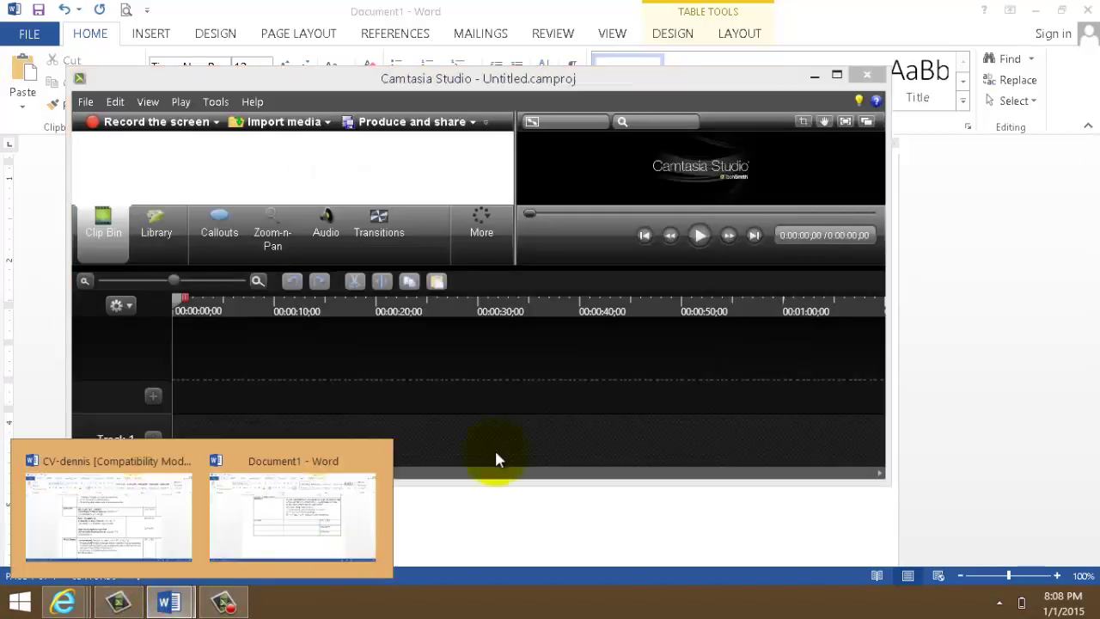
left_click(814, 75)
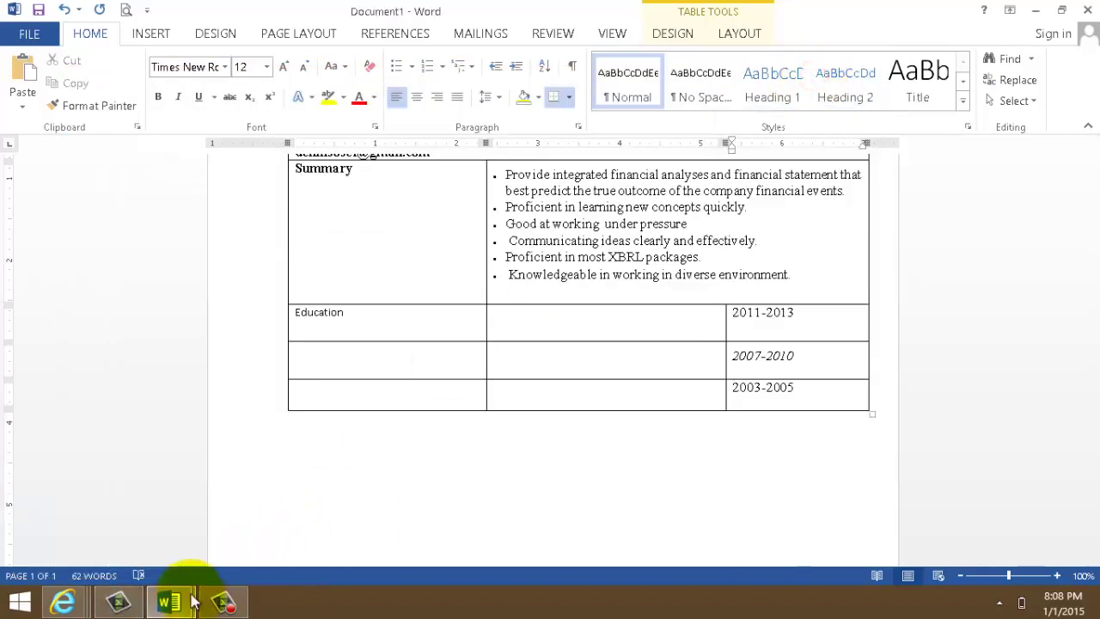
mouse_move(168, 602)
left_click(165, 516)
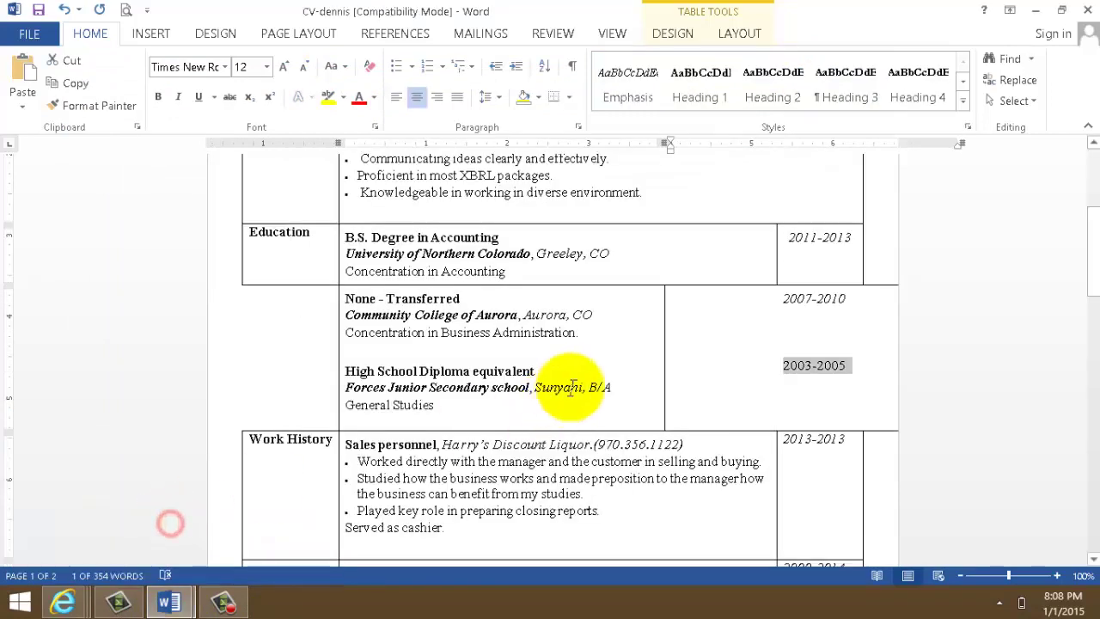
left_click_drag(348, 237, 501, 267)
right_click(469, 260)
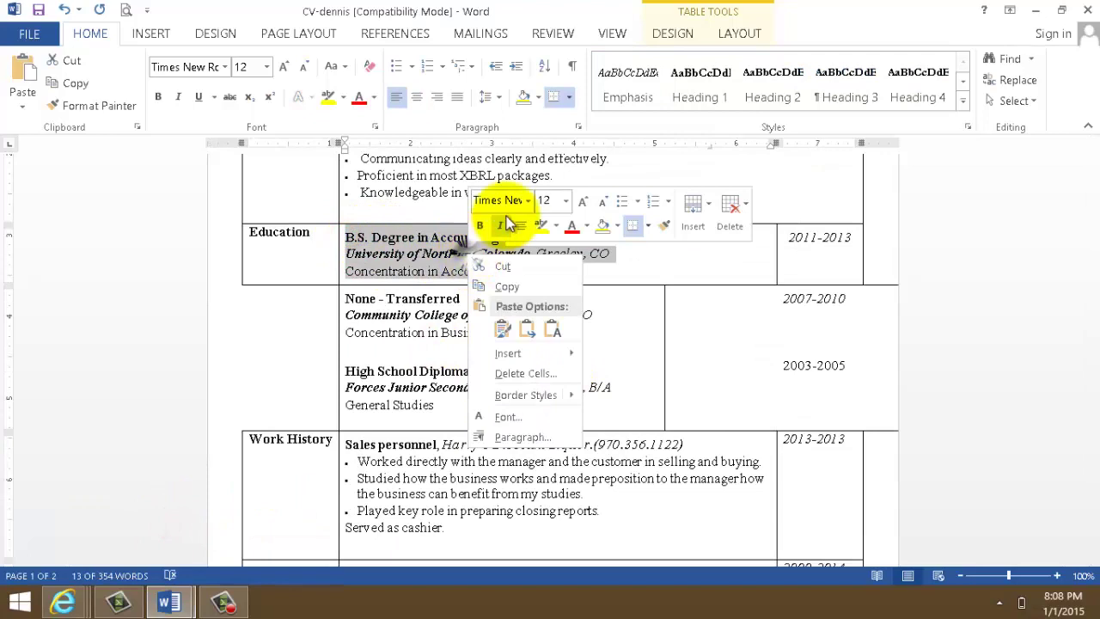
left_click(505, 284)
- Paste the B.S. Degree in Accounting details into the middle Education cell and widen that column
mouse_move(168, 605)
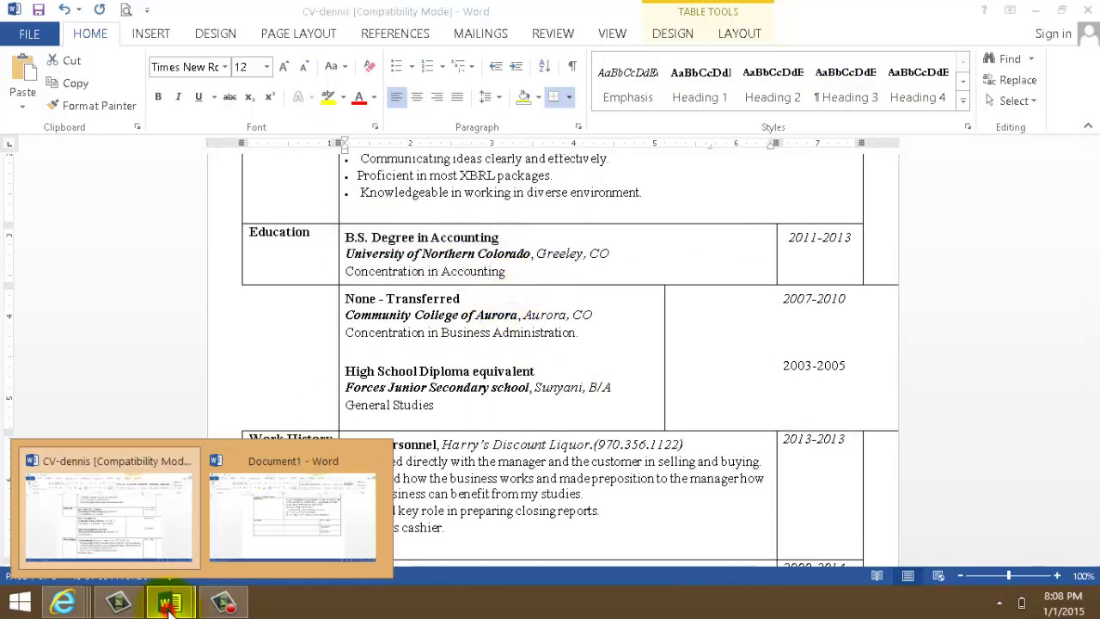
left_click(295, 541)
left_click(498, 313)
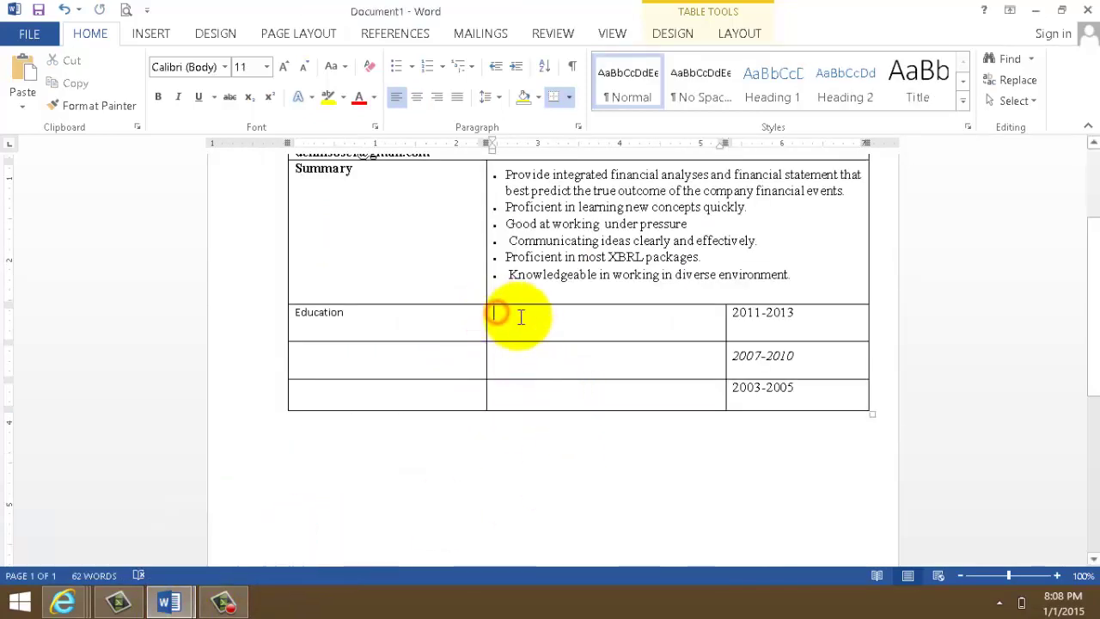
key("ctrl+v")
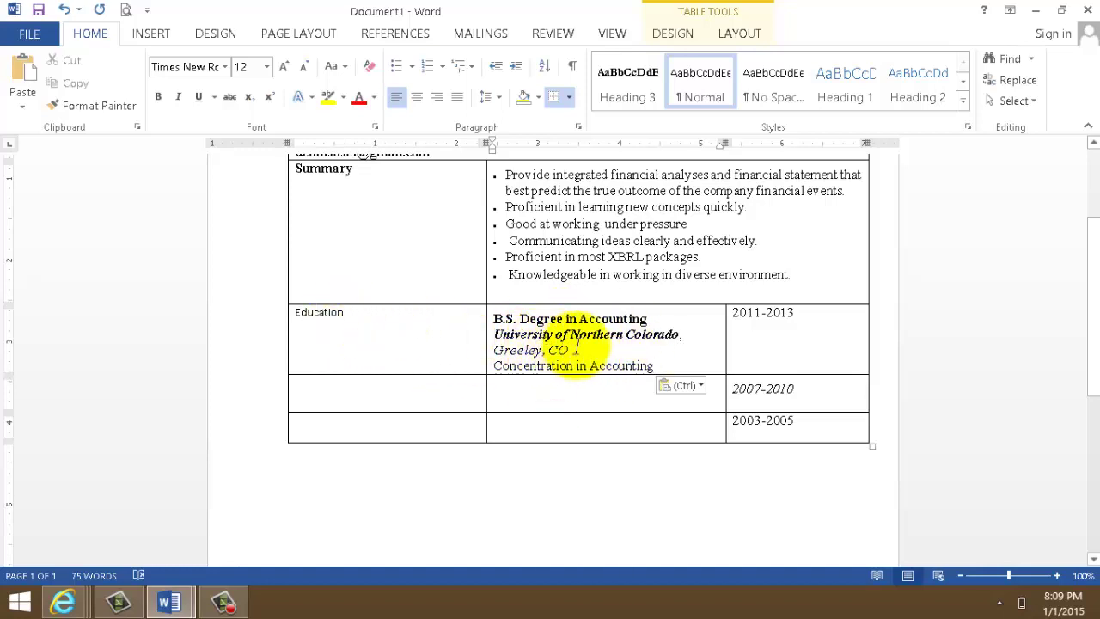
left_click_drag(726, 312, 770, 315)
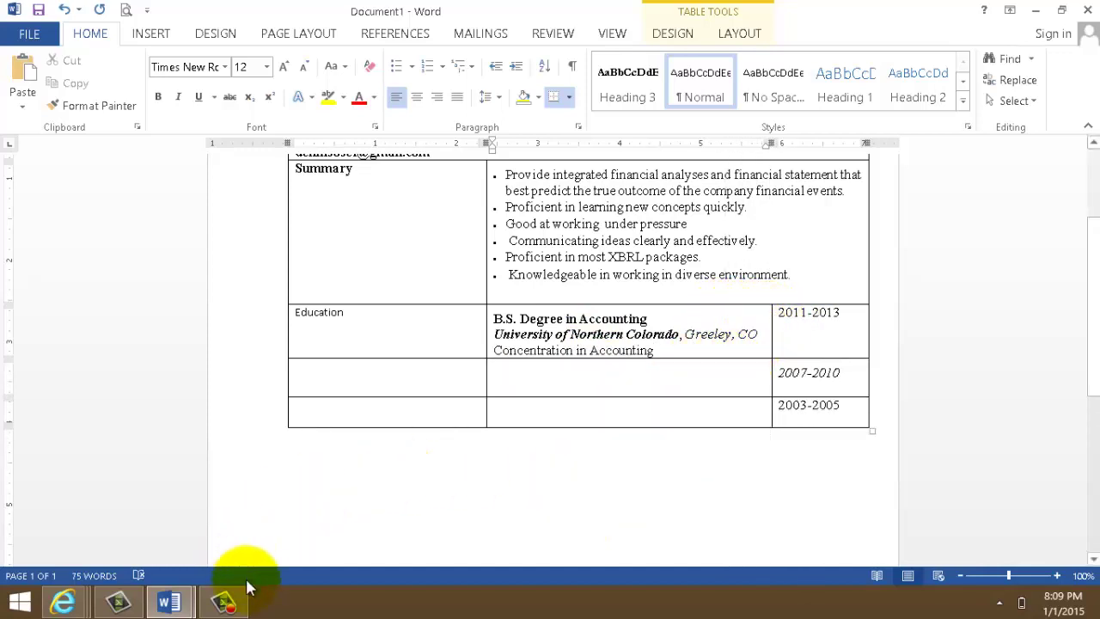
- Copy the Community College of Aurora 'None - Transferred' entry into the cell below the degree
mouse_move(239, 606)
mouse_move(176, 605)
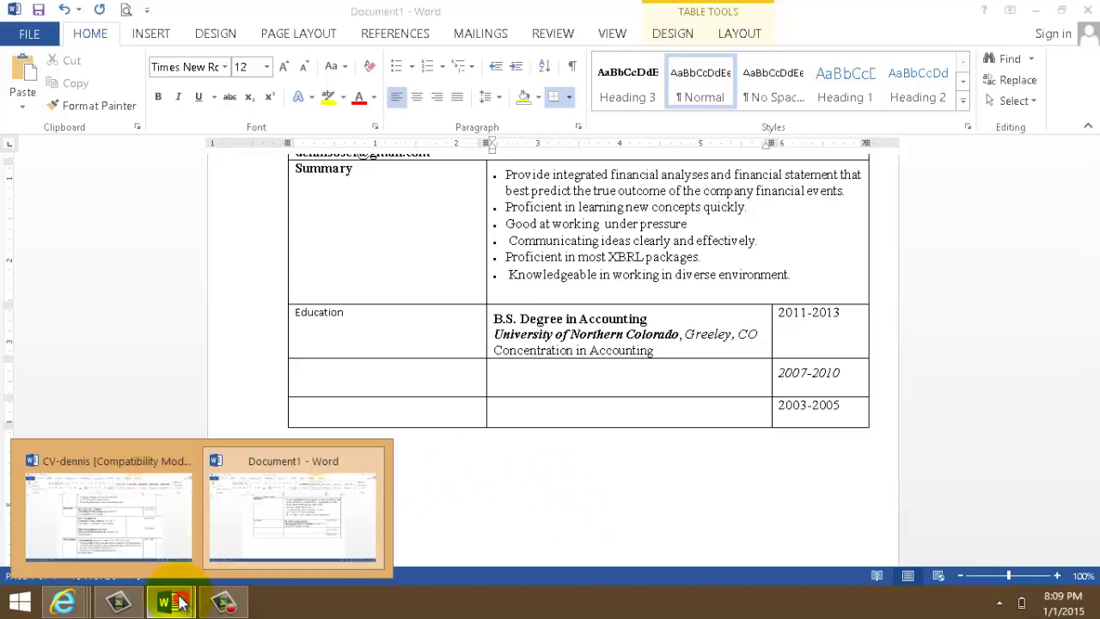
left_click(155, 535)
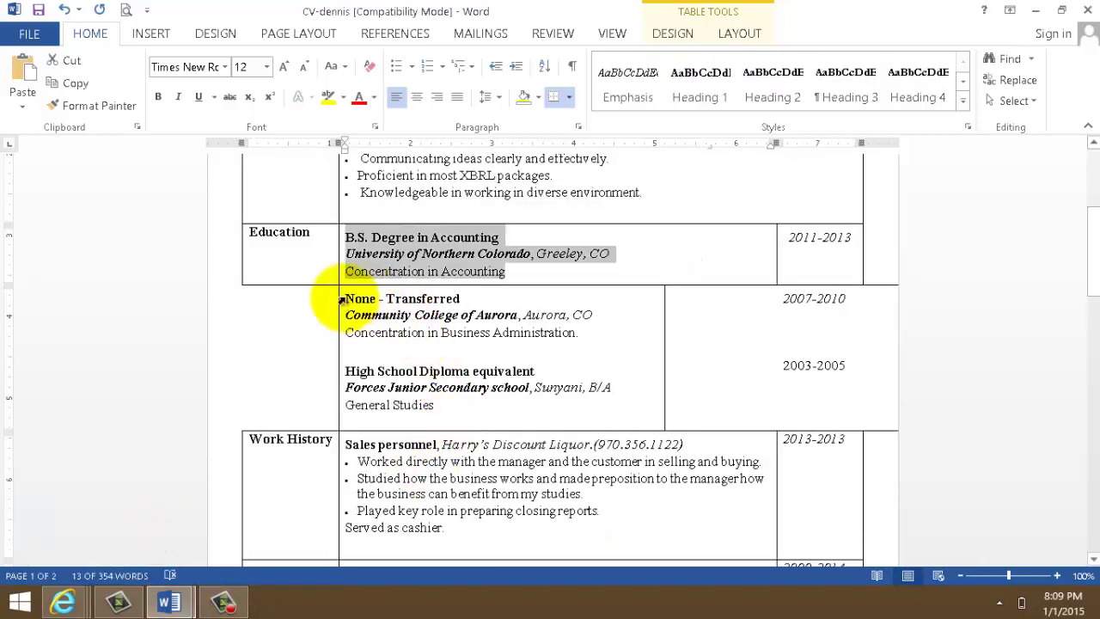
left_click_drag(346, 298, 532, 335)
right_click(533, 335)
left_click(592, 356)
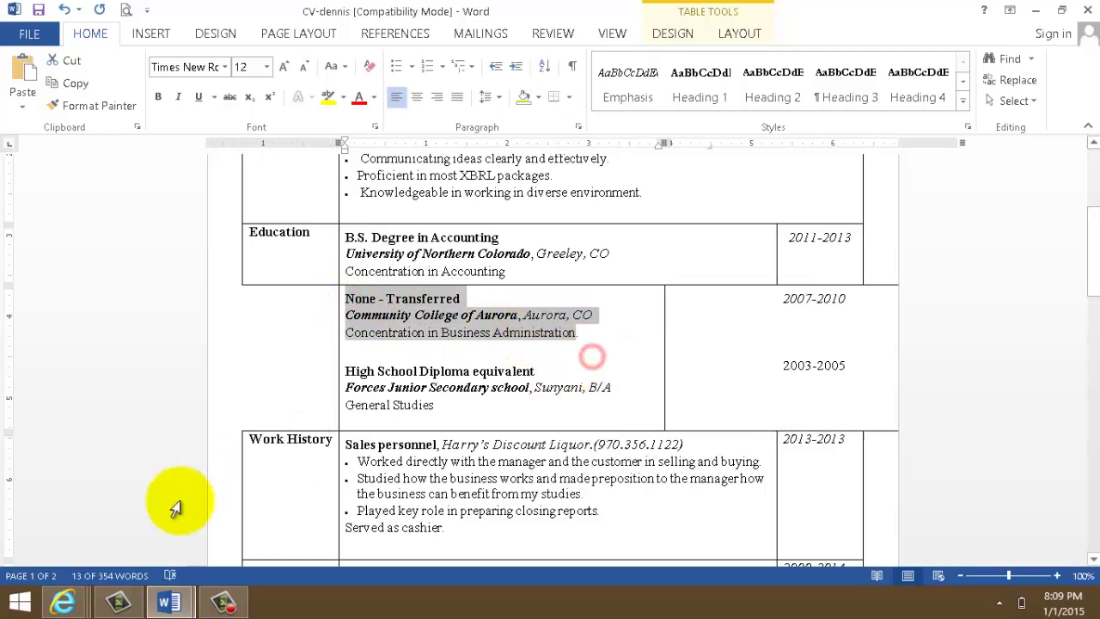
mouse_move(172, 601)
left_click(263, 526)
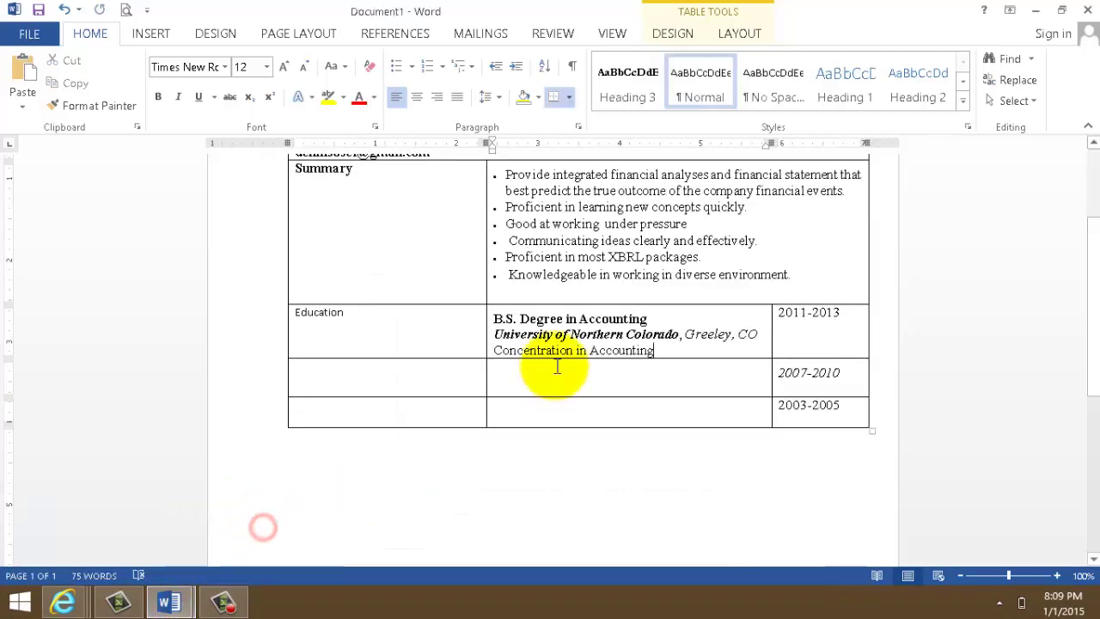
left_click(499, 370)
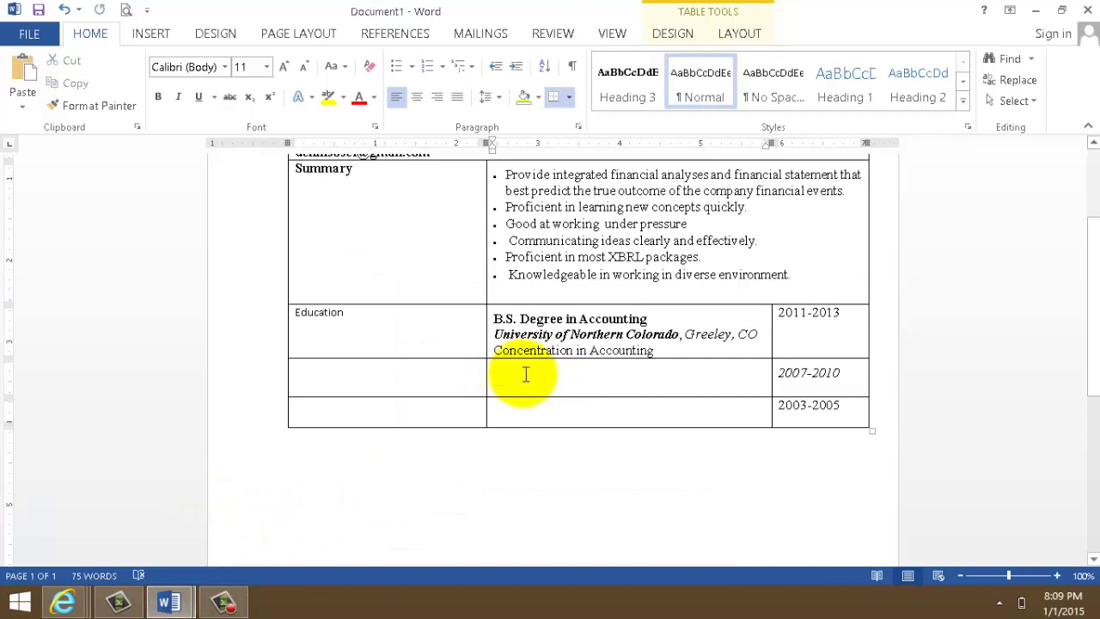
key("ctrl+v")
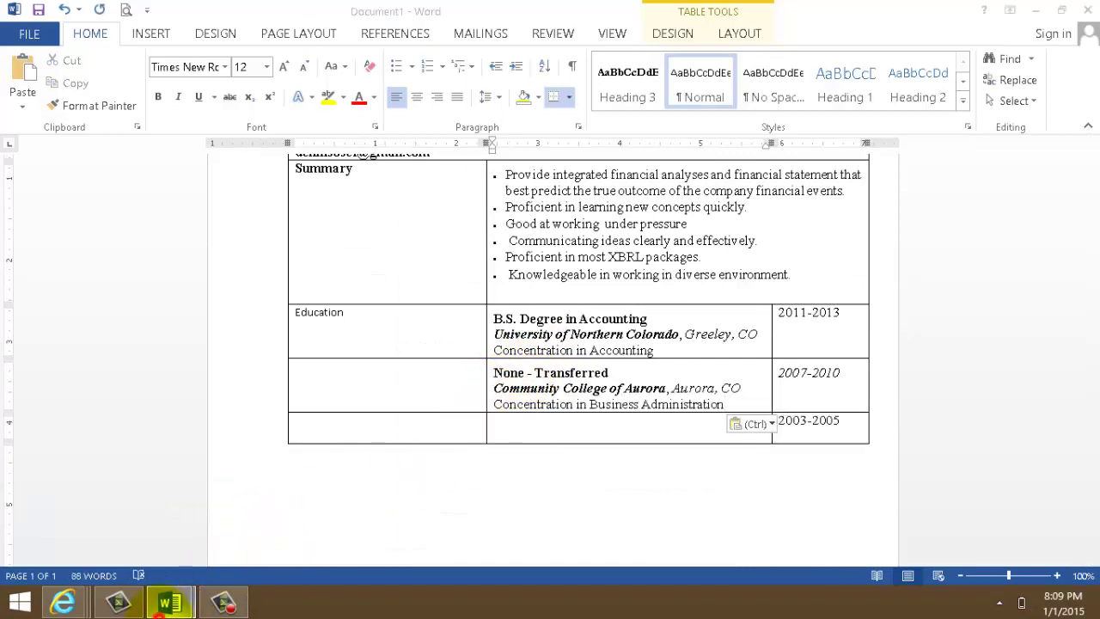
- Copy the High School Diploma equivalent entry into the 2003-2005 row
mouse_move(170, 602)
left_click(143, 511)
left_click(346, 371)
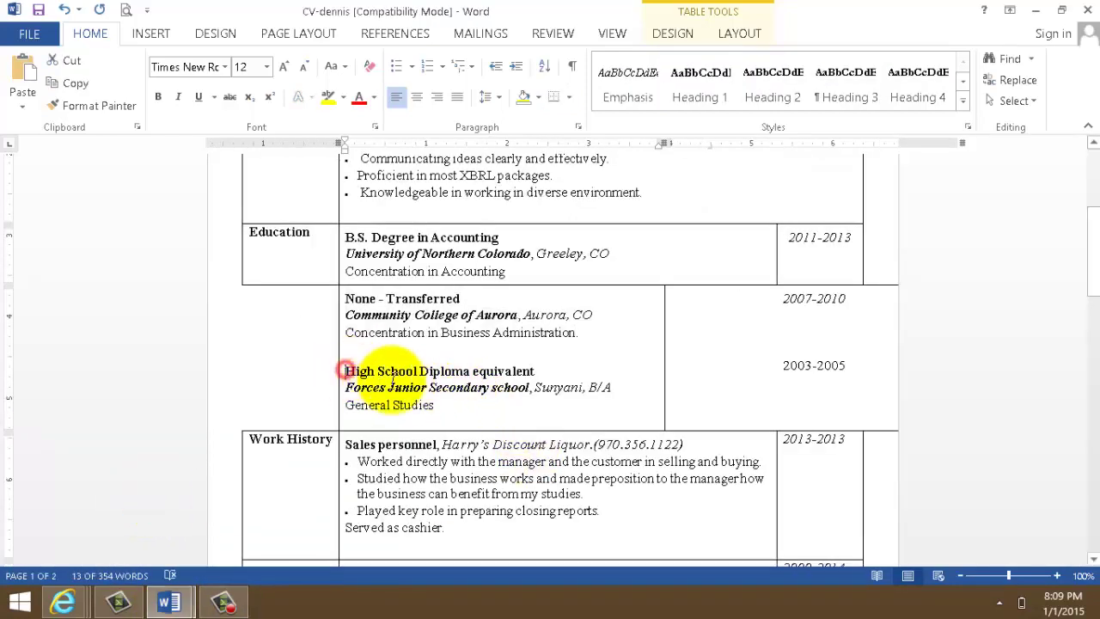
left_click_drag(408, 386, 433, 407)
right_click(425, 384)
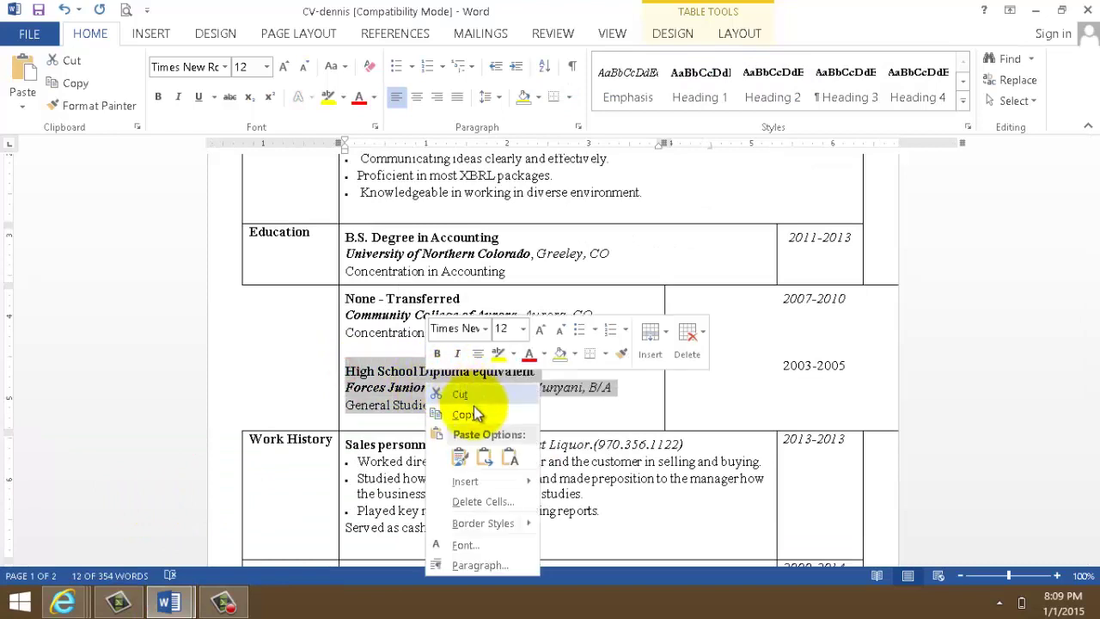
left_click(464, 415)
left_click(169, 601)
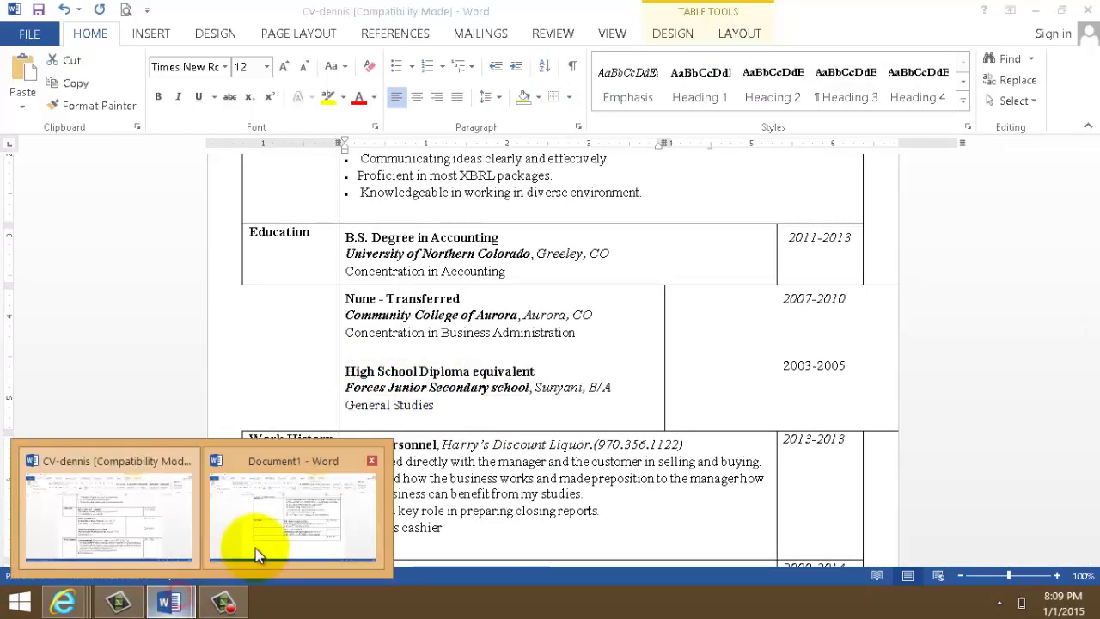
left_click(262, 550)
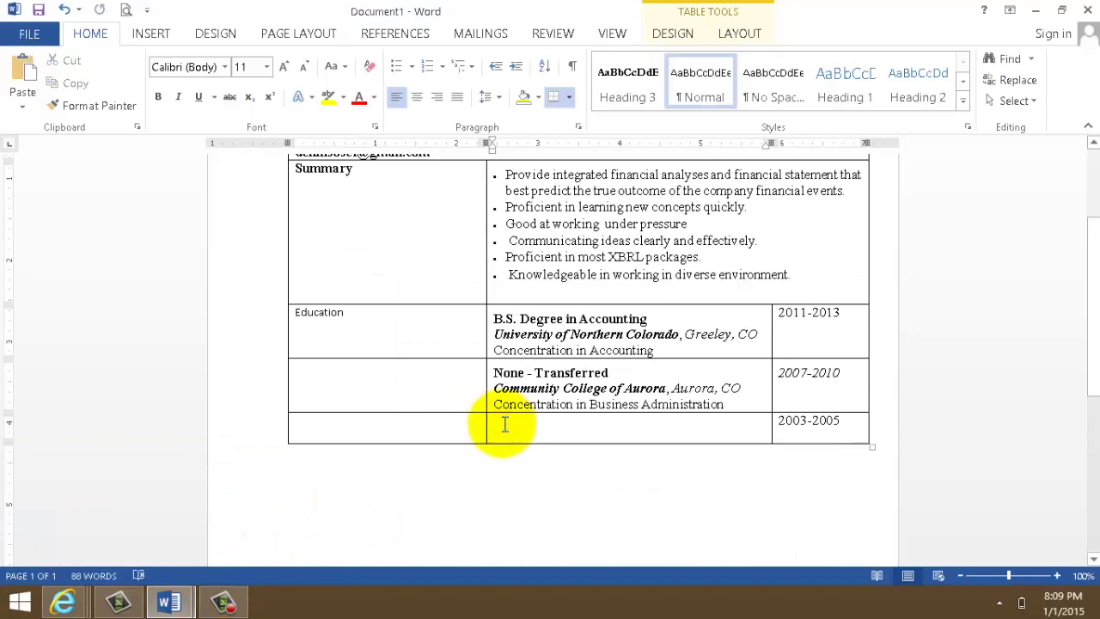
key("ctrl+v")
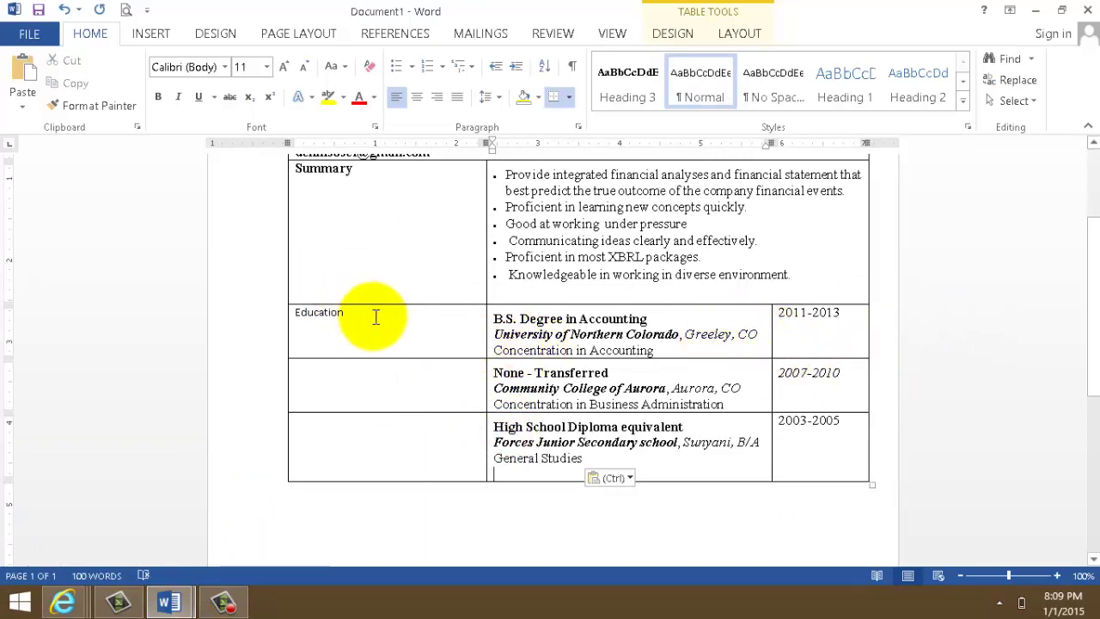
- Format the Education label as bold Times New Roman, size 12
left_click_drag(371, 317, 290, 314)
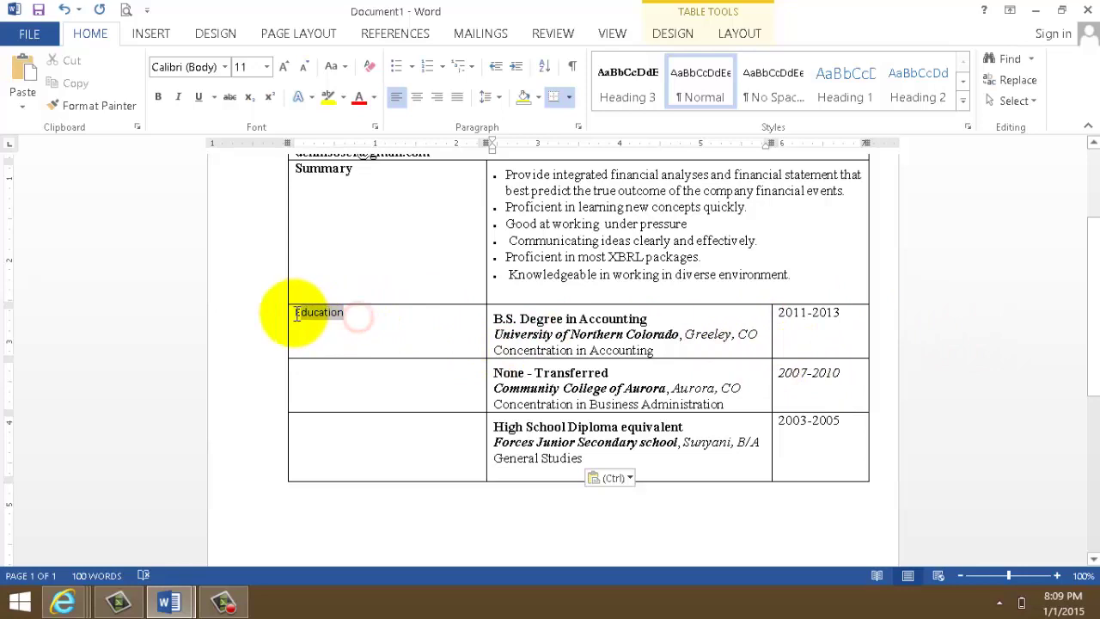
left_click(226, 69)
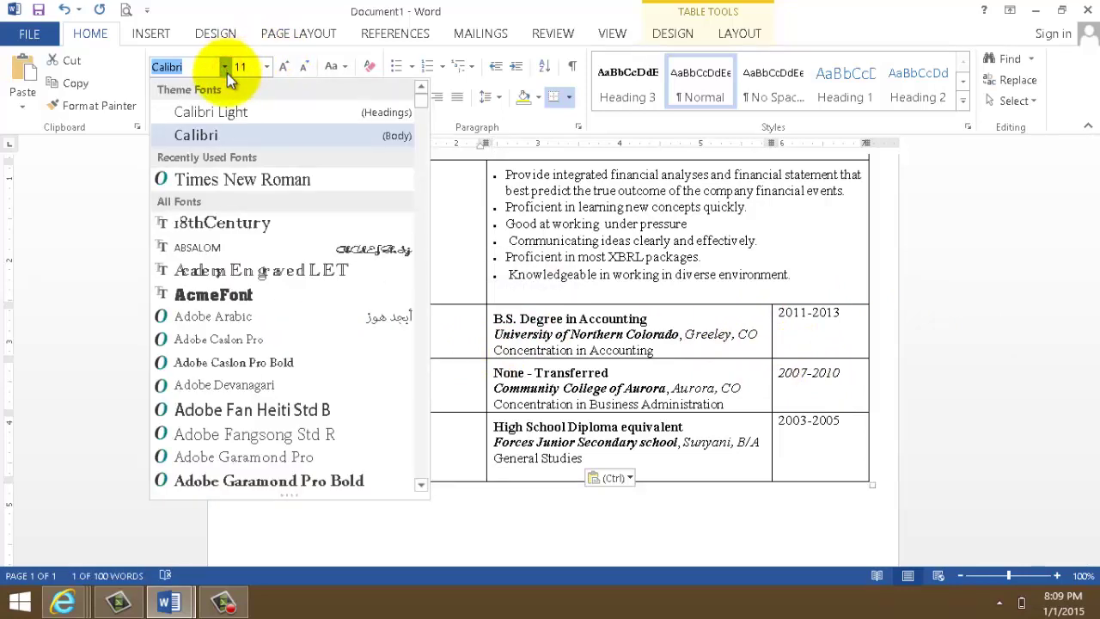
left_click(266, 178)
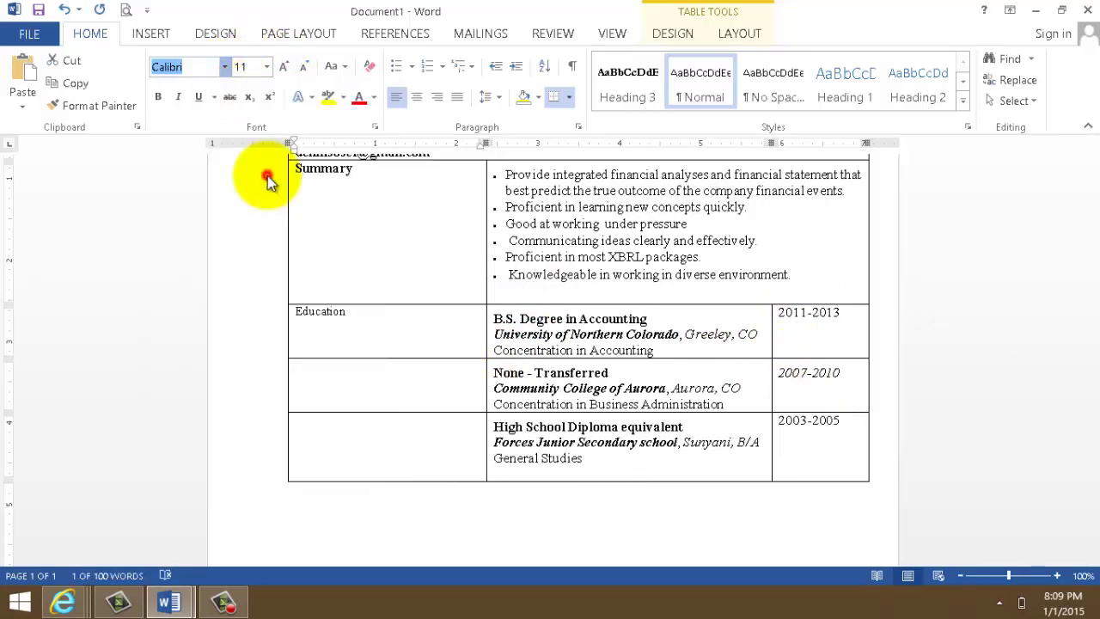
left_click(268, 68)
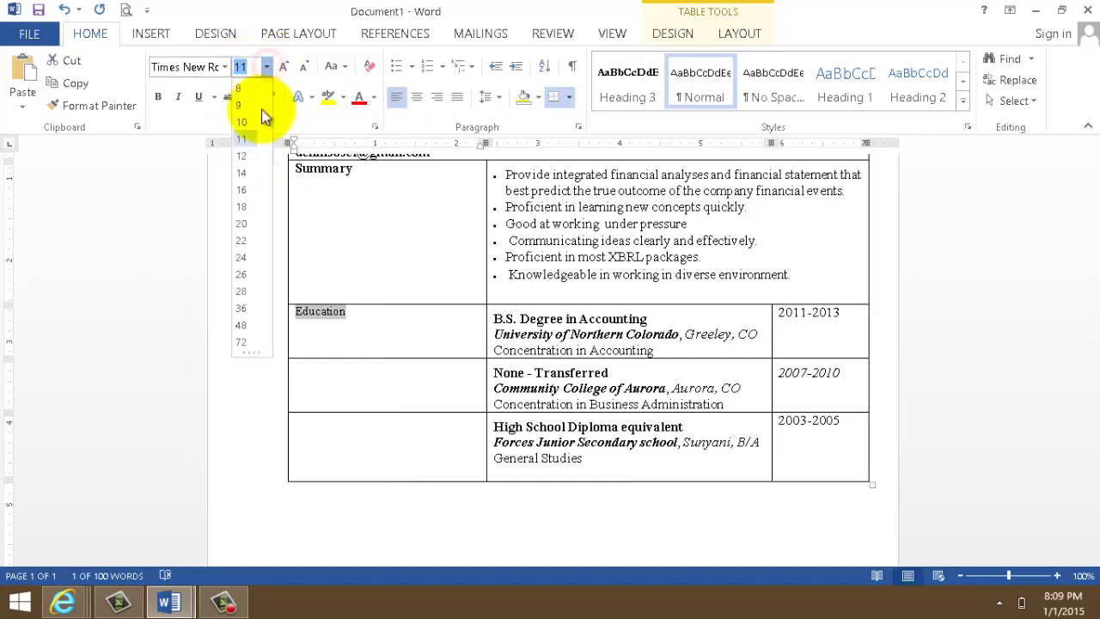
left_click(252, 158)
left_click(162, 95)
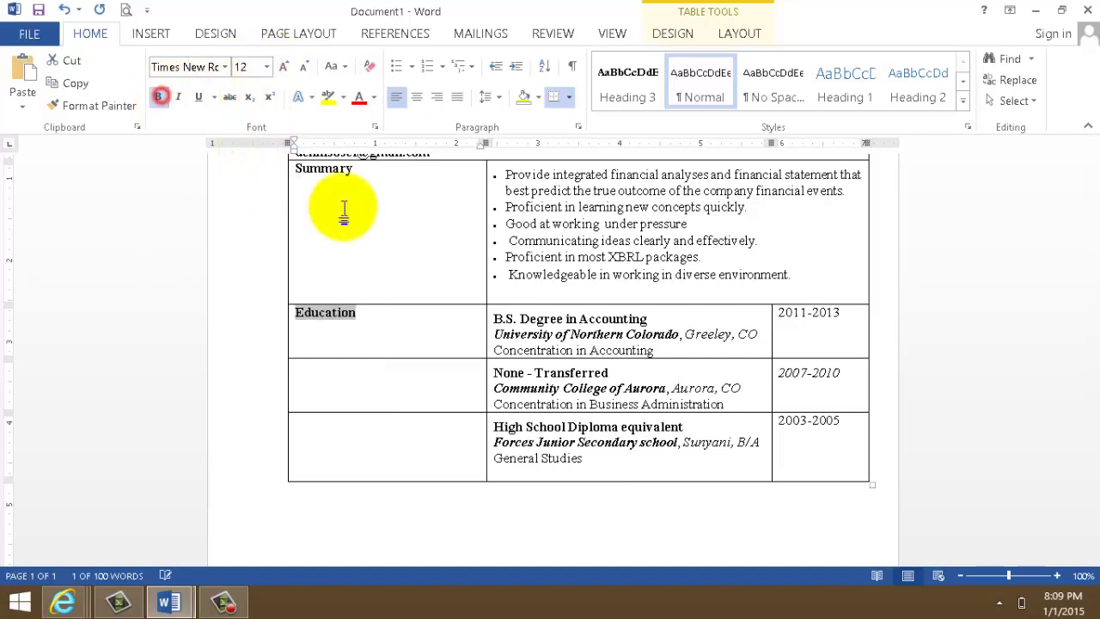
- Select the whole High School Diploma row at the bottom of the table
left_click_drag(1091, 289, 1093, 311)
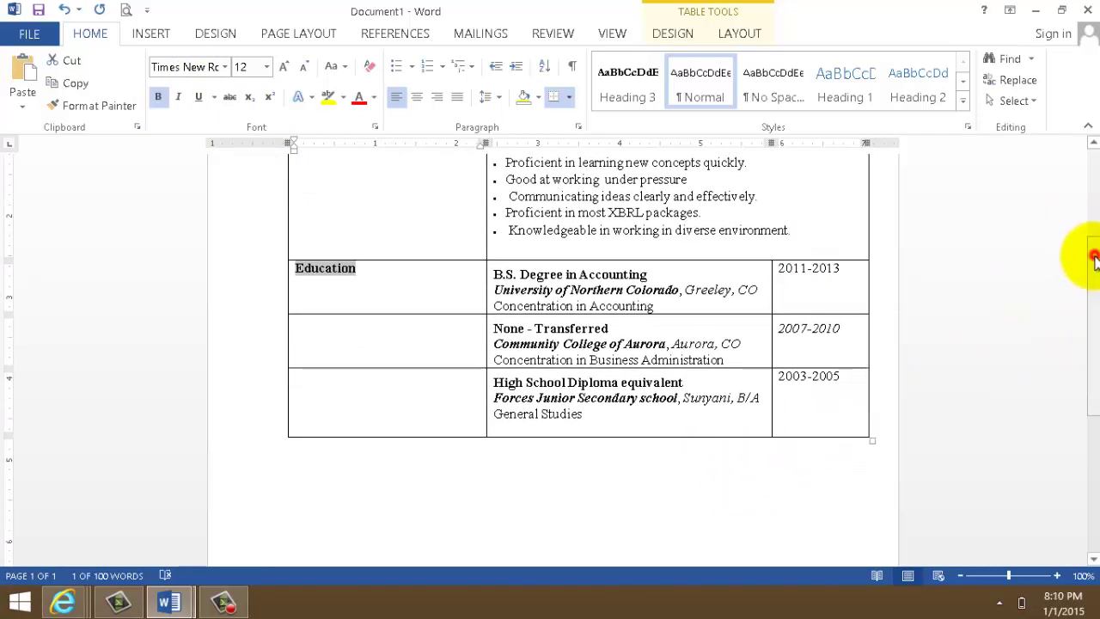
left_click_drag(1093, 258, 1083, 295)
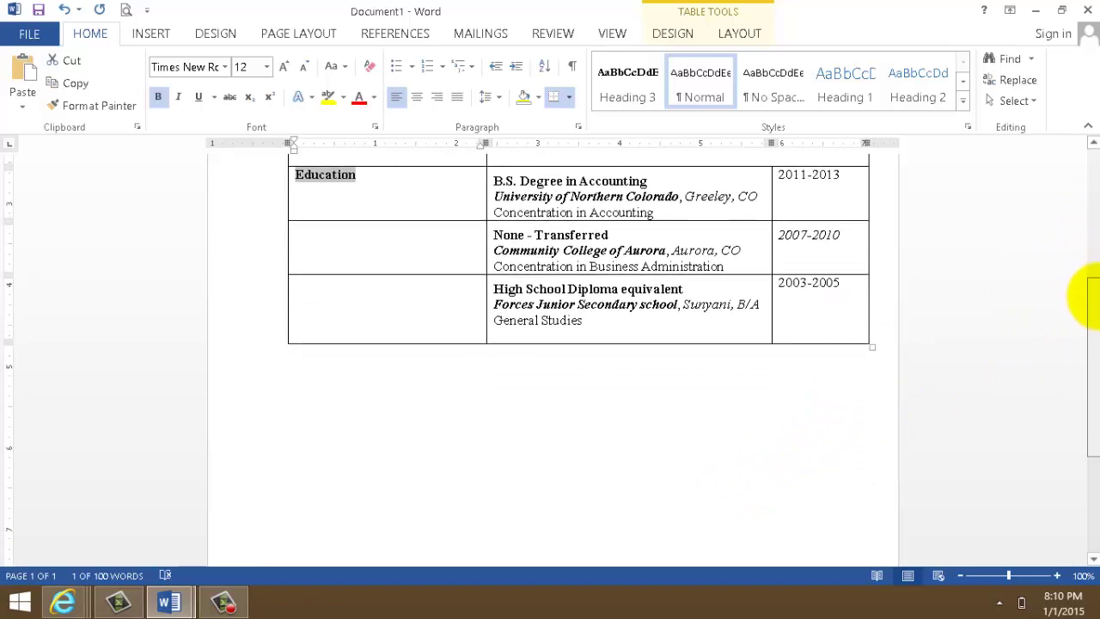
left_click(316, 296)
left_click_drag(344, 298, 768, 315)
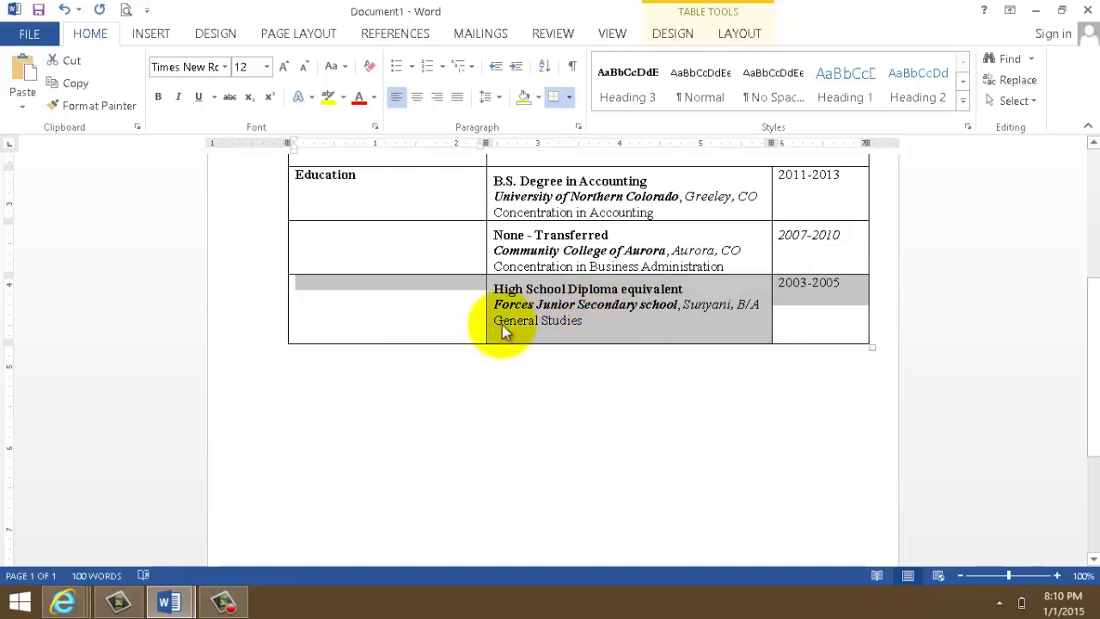
- Insert two empty rows below the High School Diploma row
right_click(602, 309)
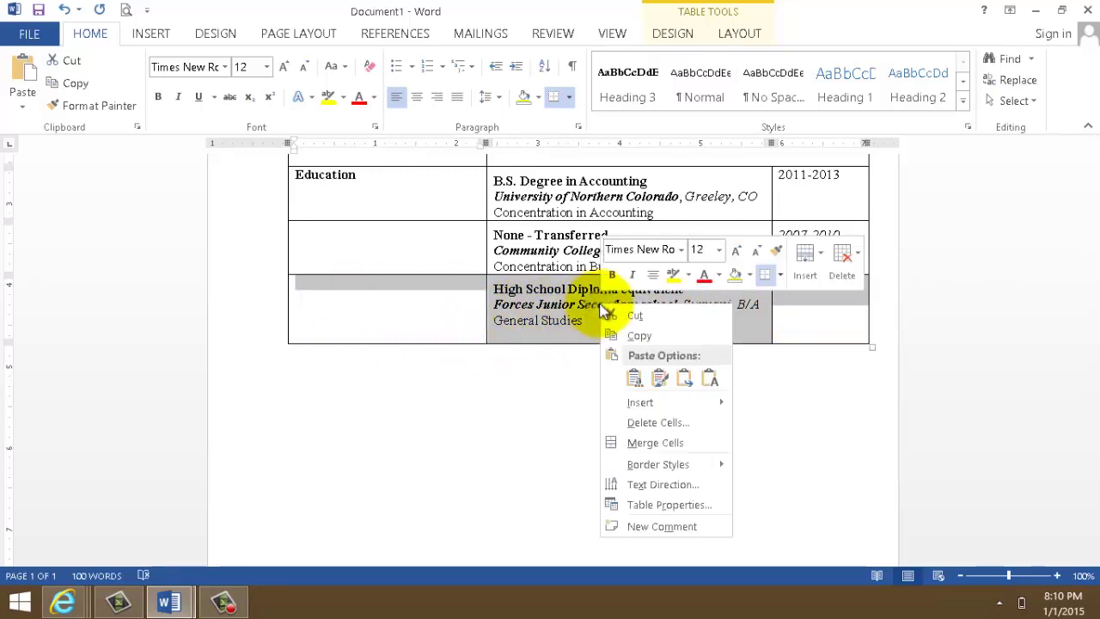
mouse_move(674, 412)
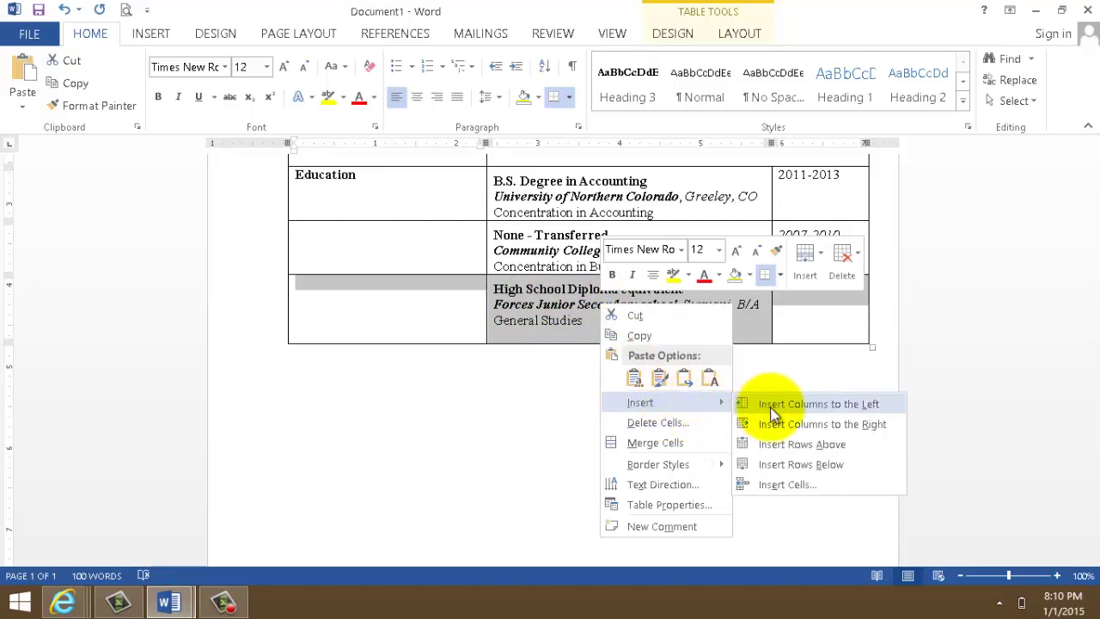
left_click(805, 465)
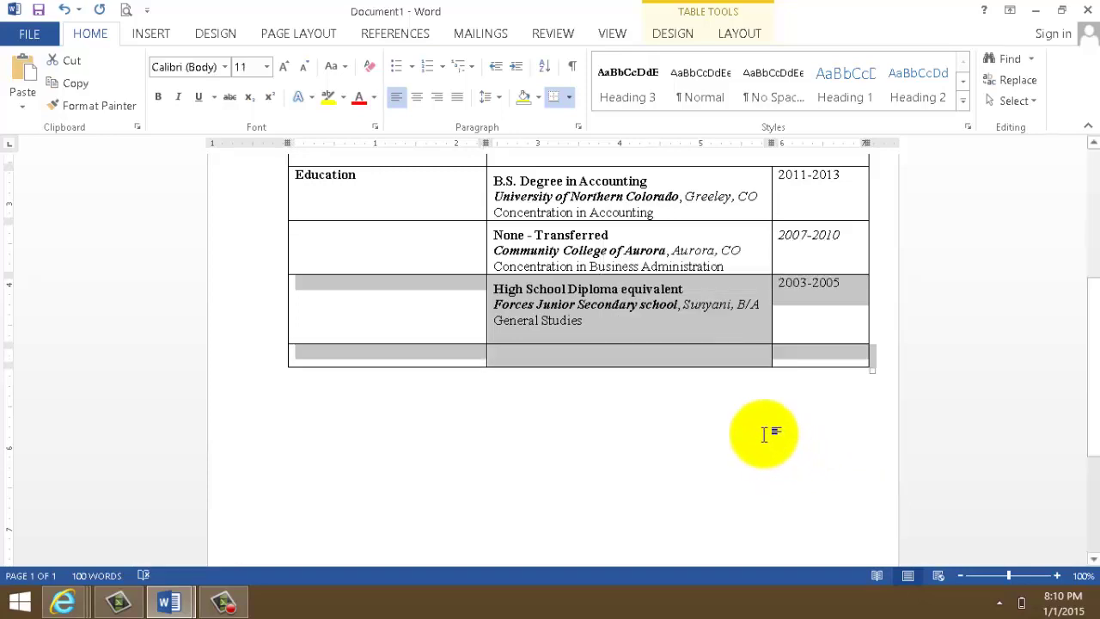
right_click(602, 354)
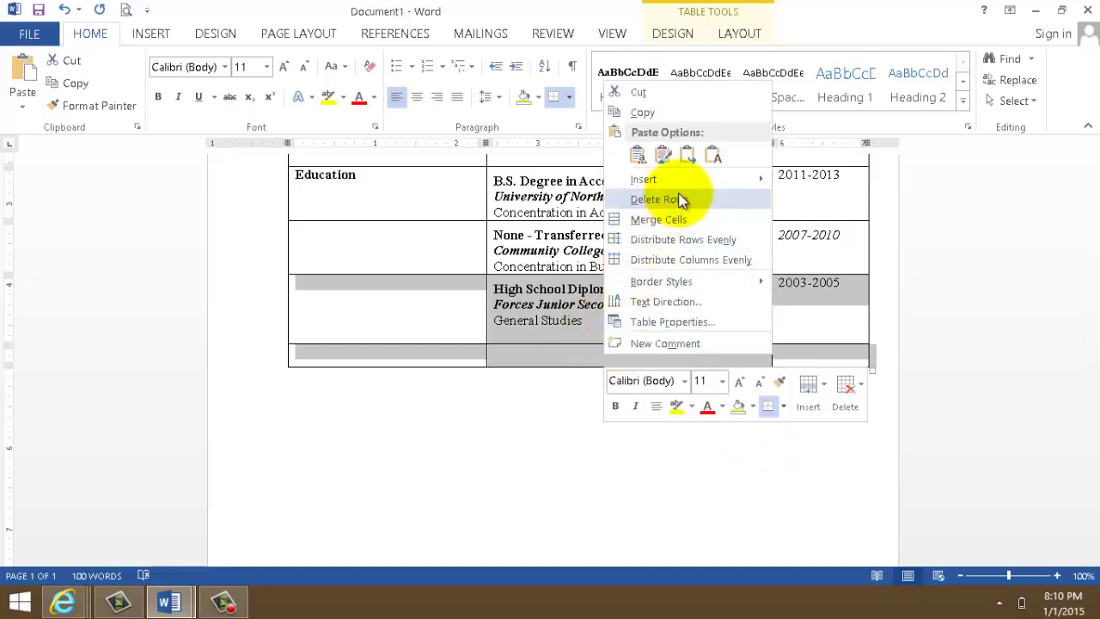
mouse_move(711, 182)
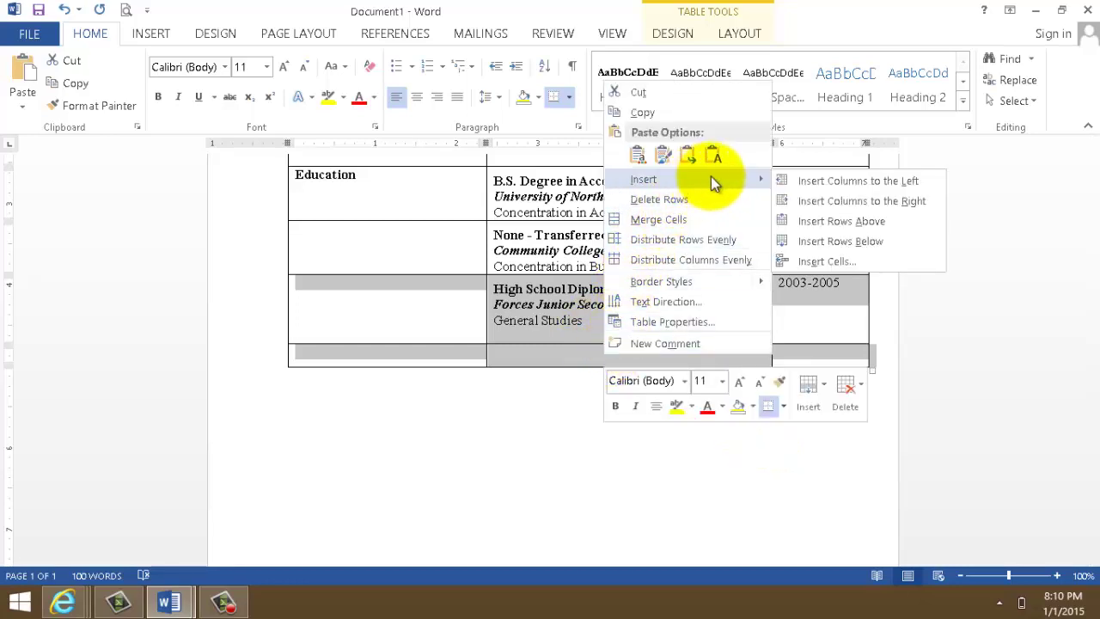
left_click(863, 242)
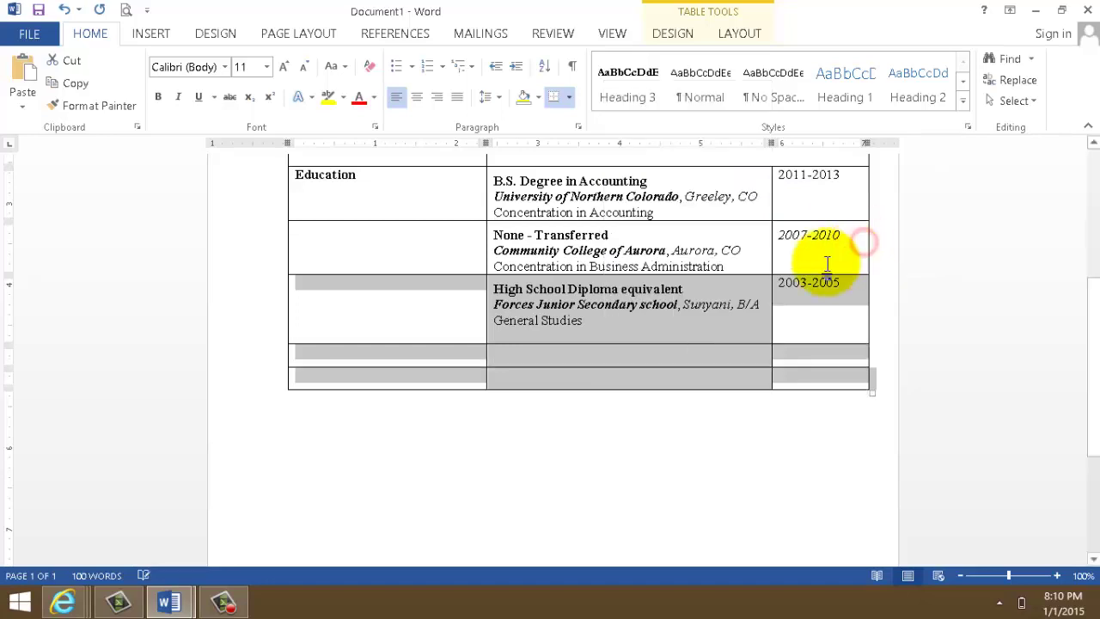
- Open and dismiss the Insert Table grid without adding a table
left_click(150, 37)
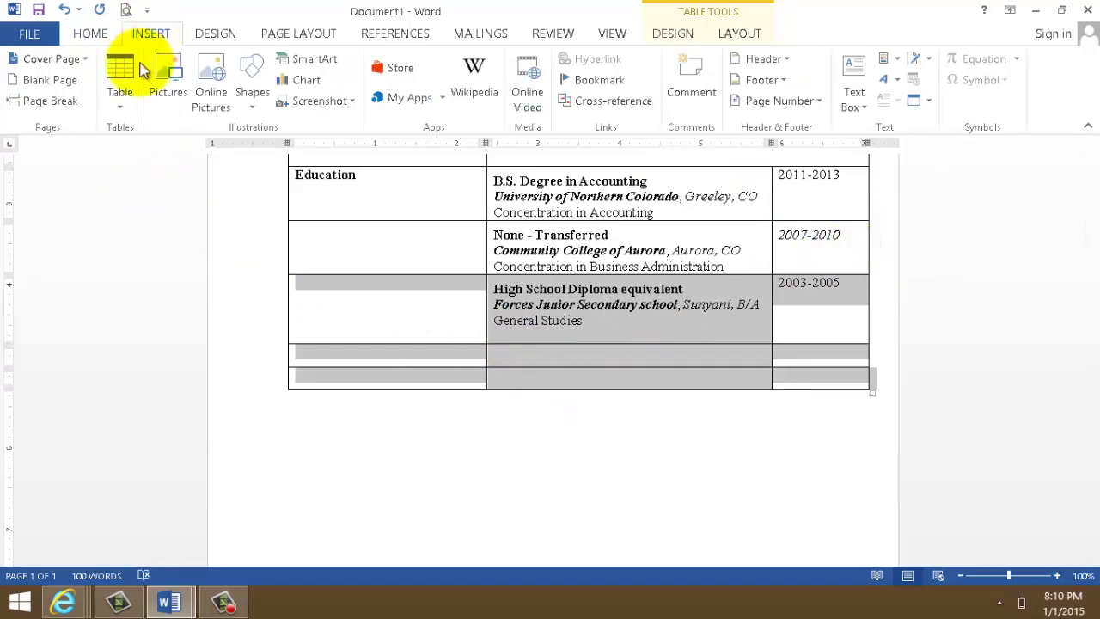
left_click(119, 108)
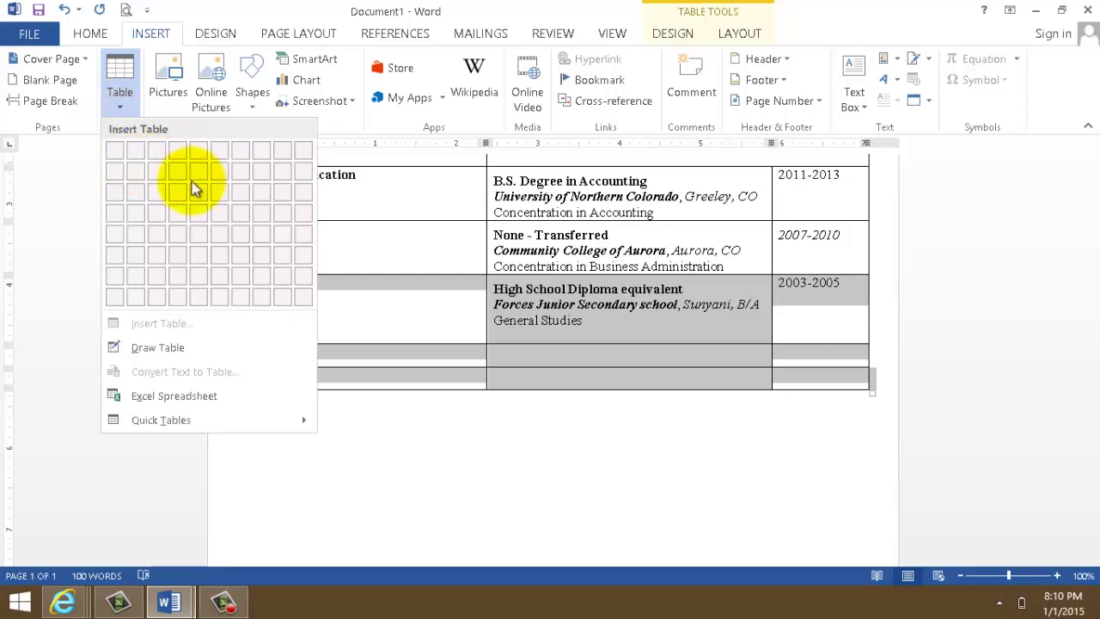
left_click(503, 413)
left_click(481, 421)
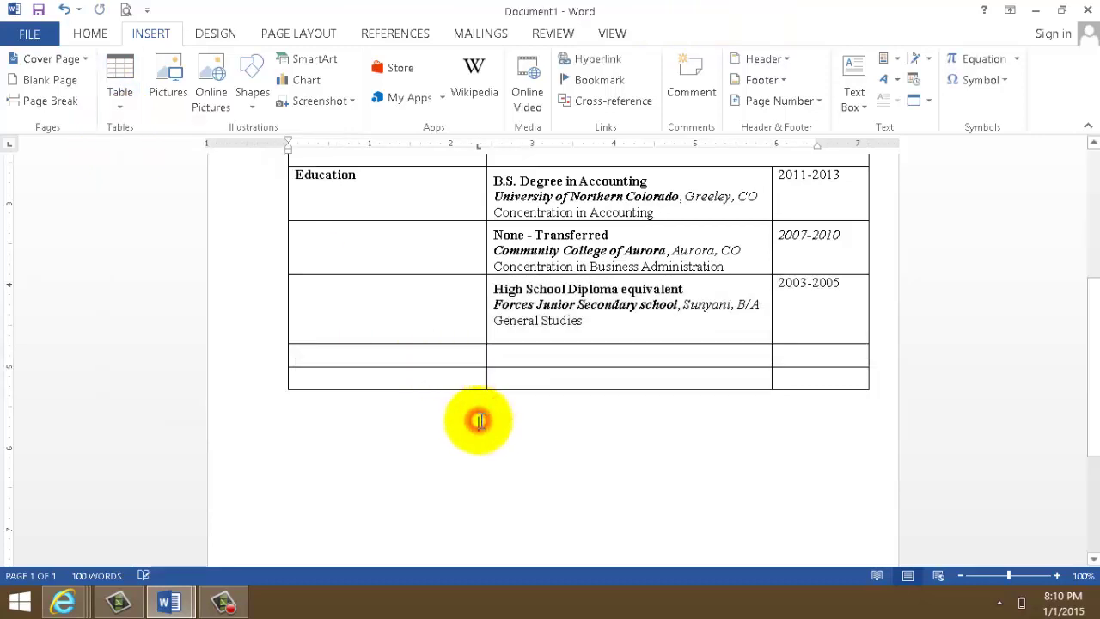
left_click(299, 406)
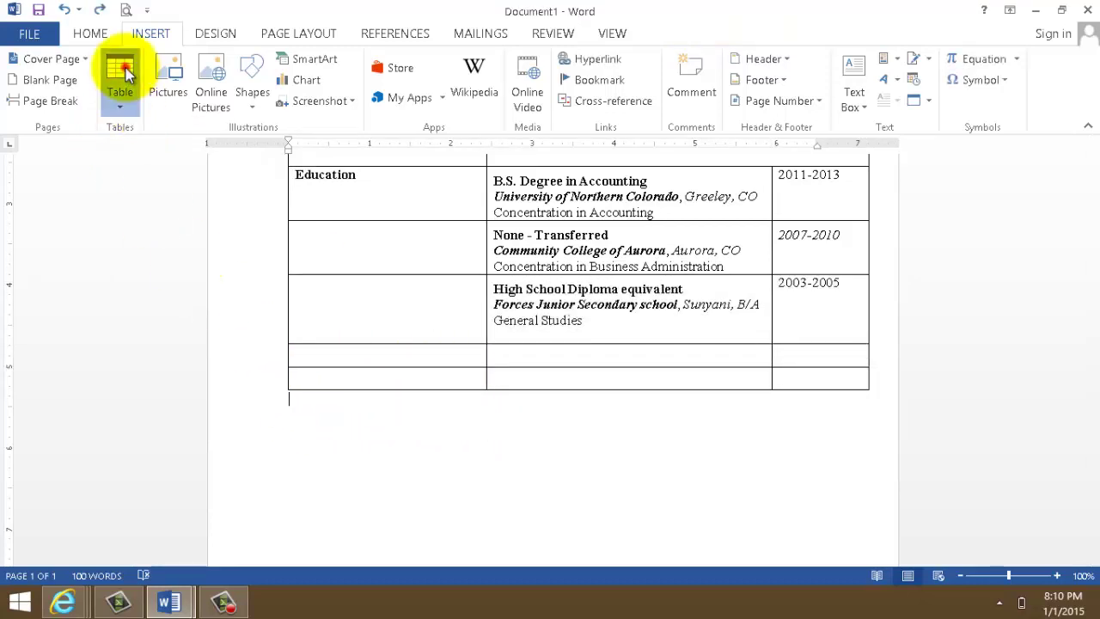
left_click(120, 82)
left_click(446, 475)
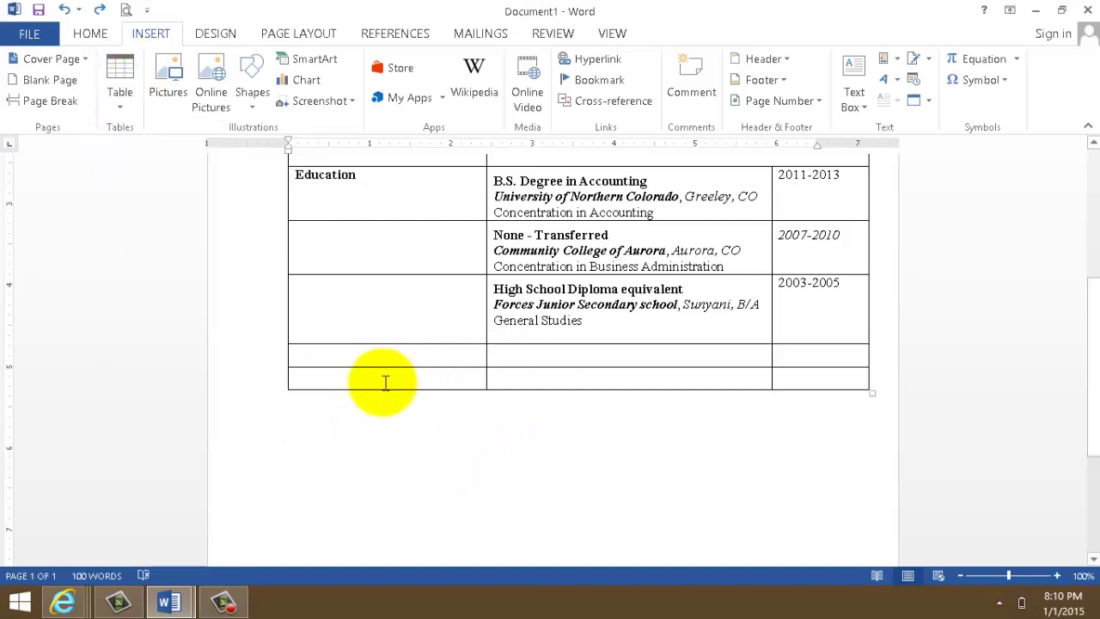
- Add three more empty rows below the new ones
left_click_drag(326, 352, 820, 387)
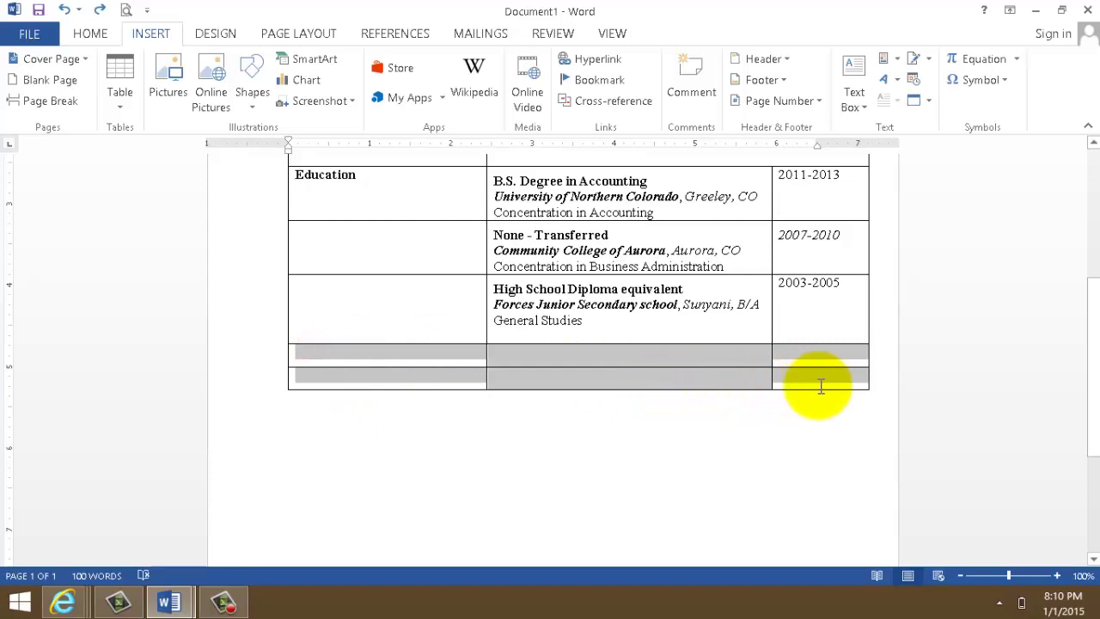
right_click(637, 371)
mouse_move(698, 239)
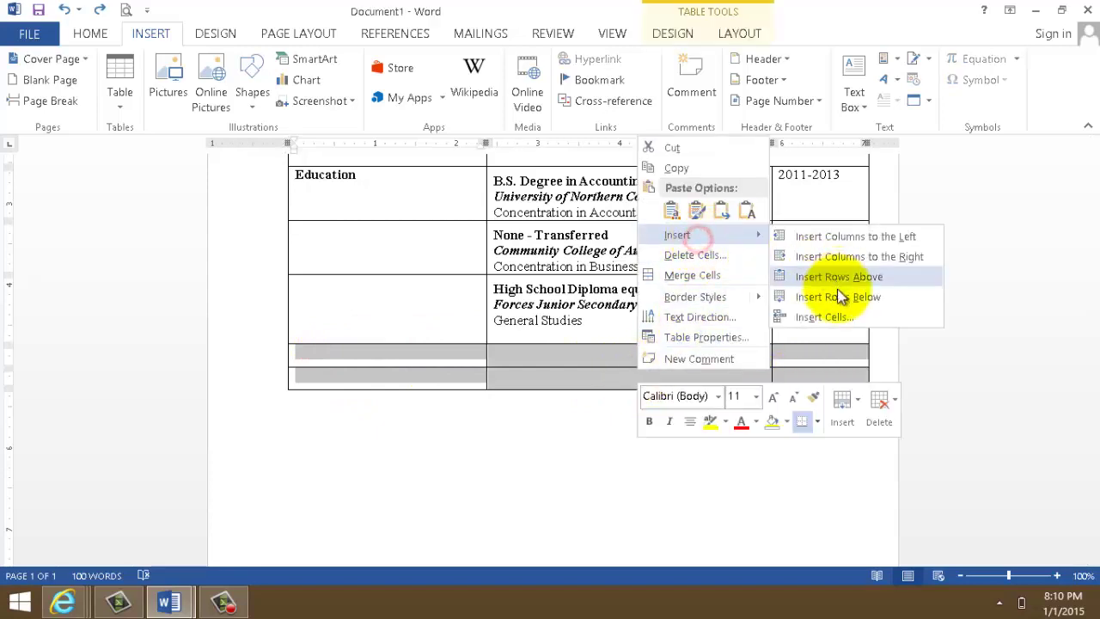
left_click(812, 297)
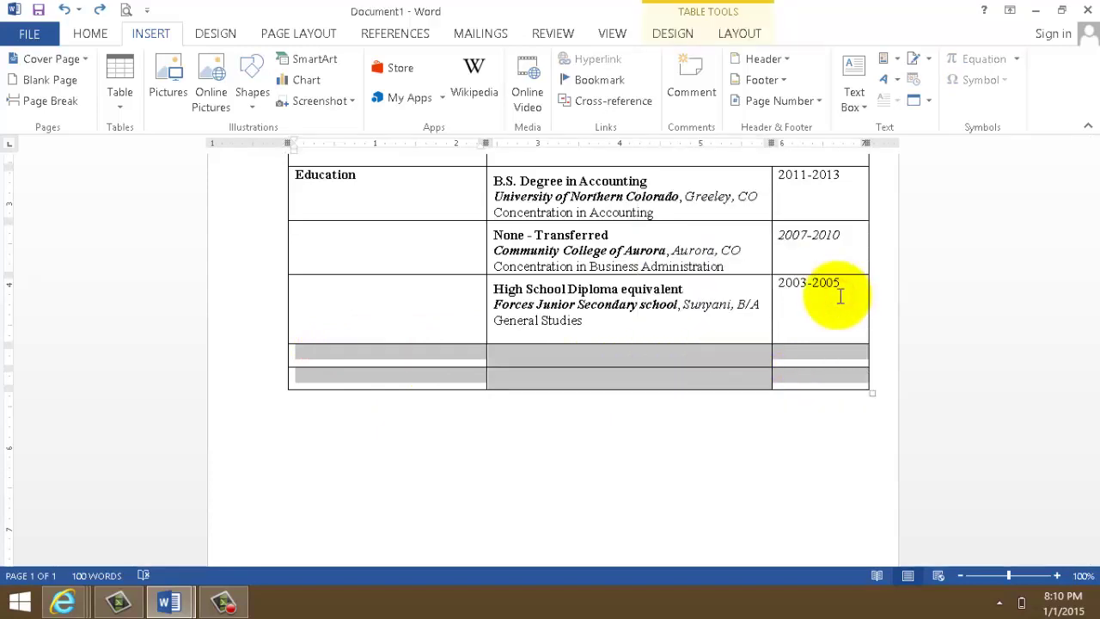
left_click(621, 378)
right_click(622, 378)
mouse_move(688, 483)
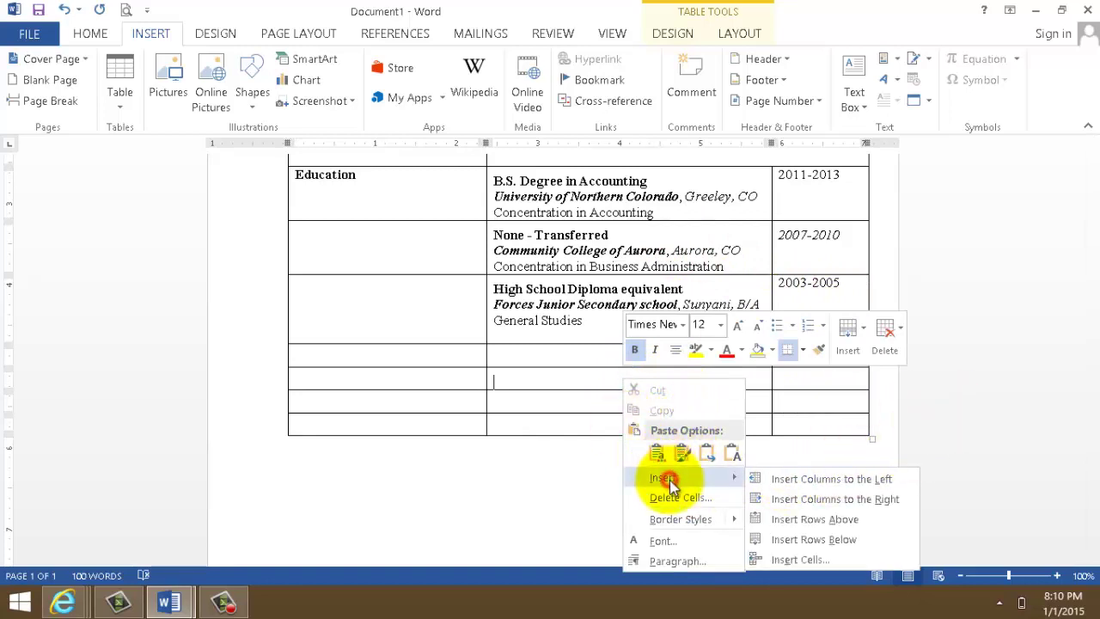
left_click(808, 539)
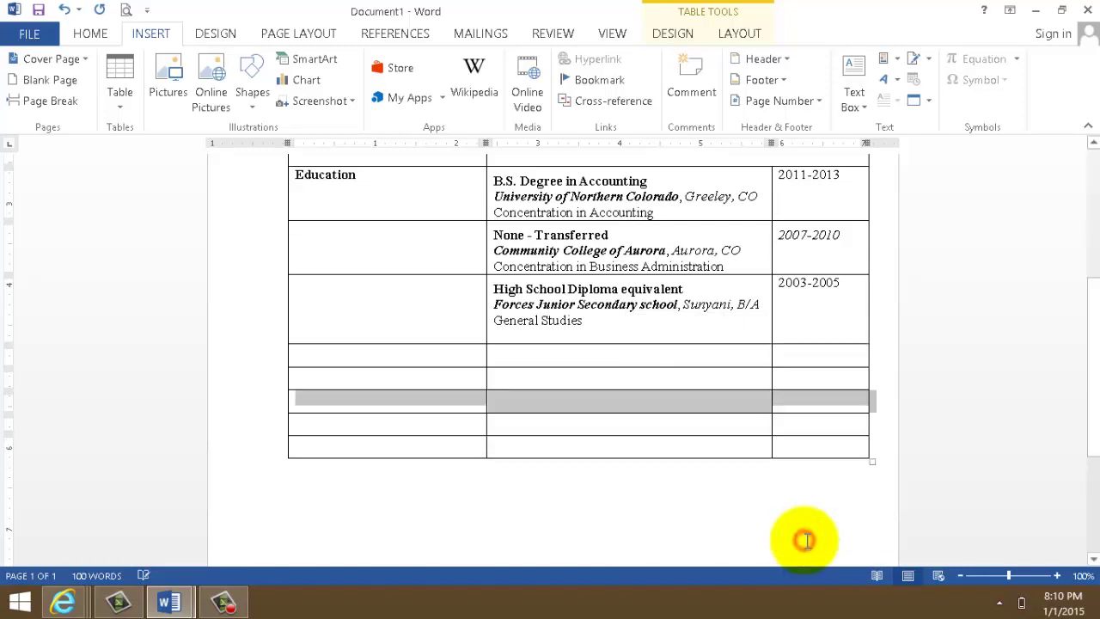
left_click(1037, 323)
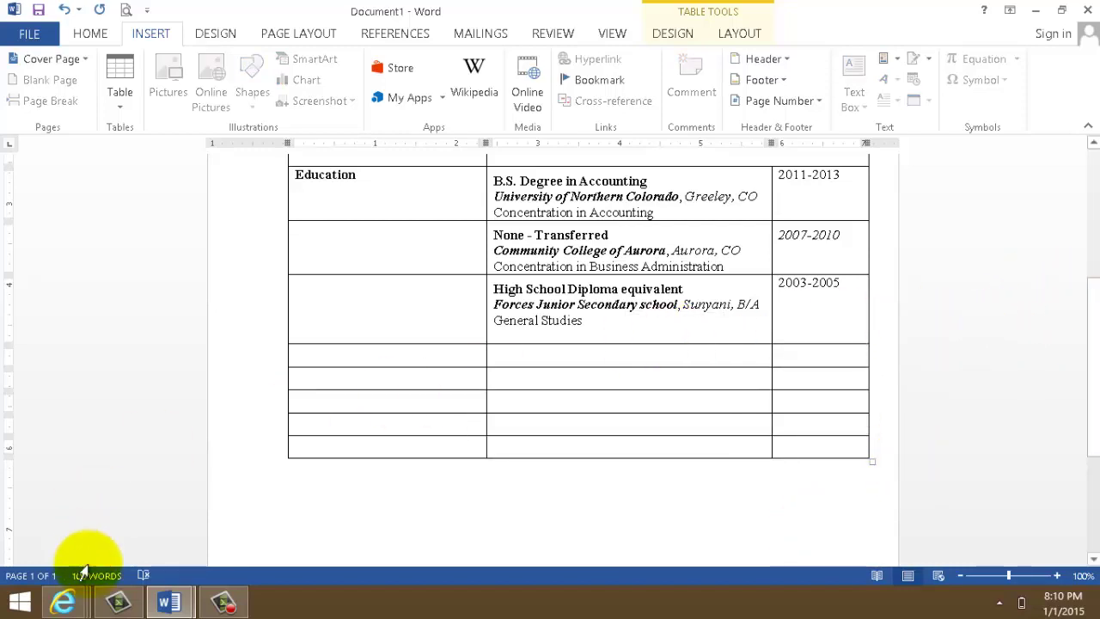
left_click(182, 606)
- Type 'Work History' in the first empty cell below the Education entries, fixing the typo
left_click(160, 541)
left_click_drag(1091, 228, 1092, 272)
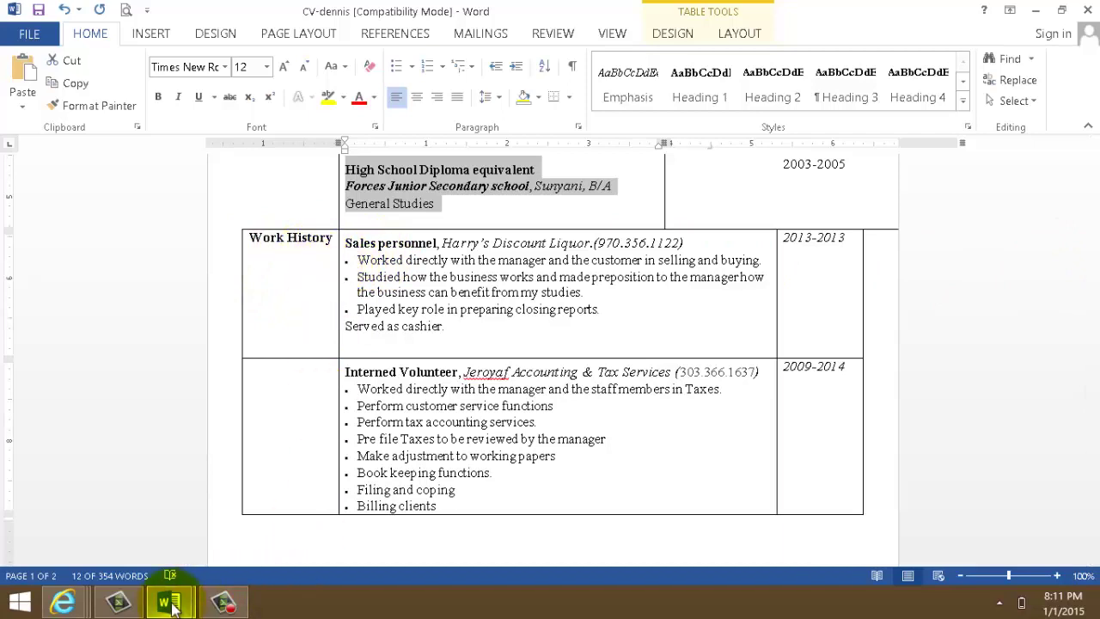
mouse_move(169, 606)
left_click(265, 541)
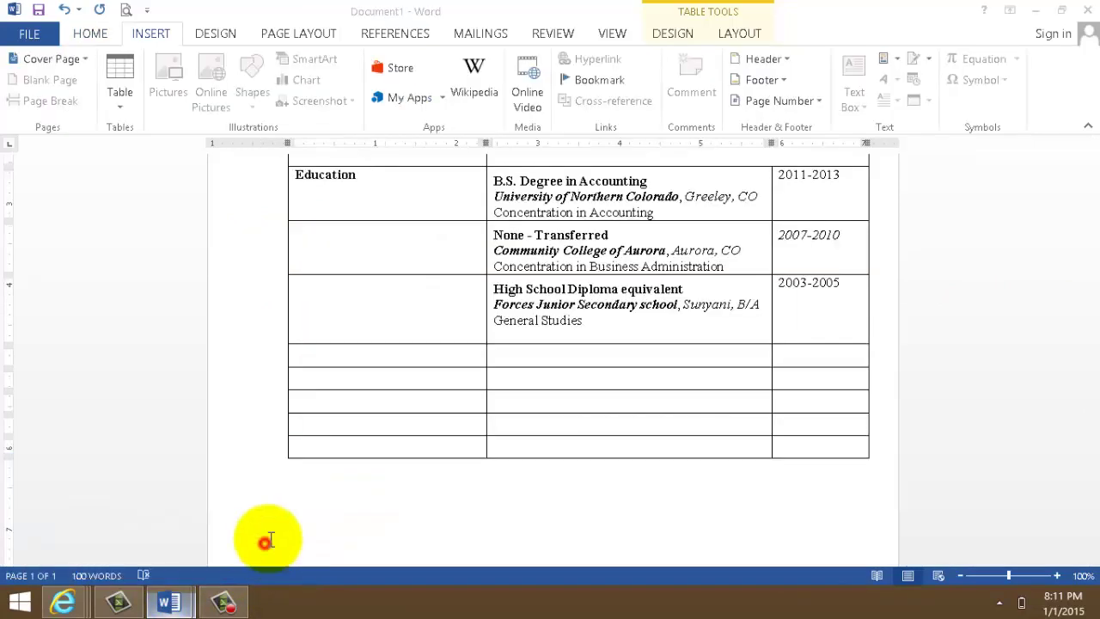
left_click(342, 355)
type("Work")
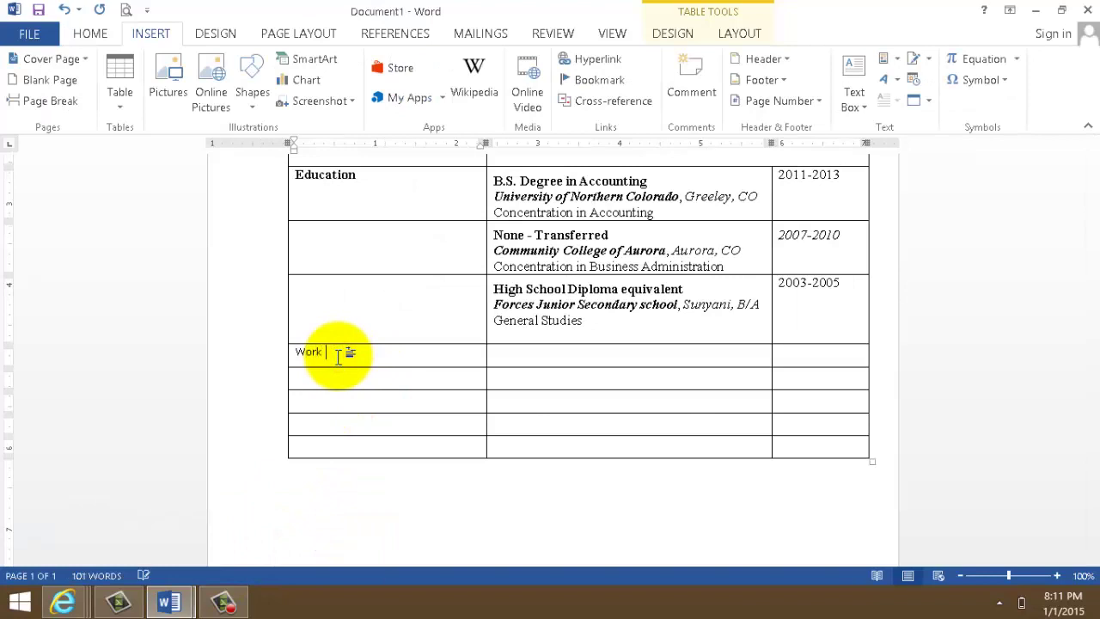
type(" Histroy")
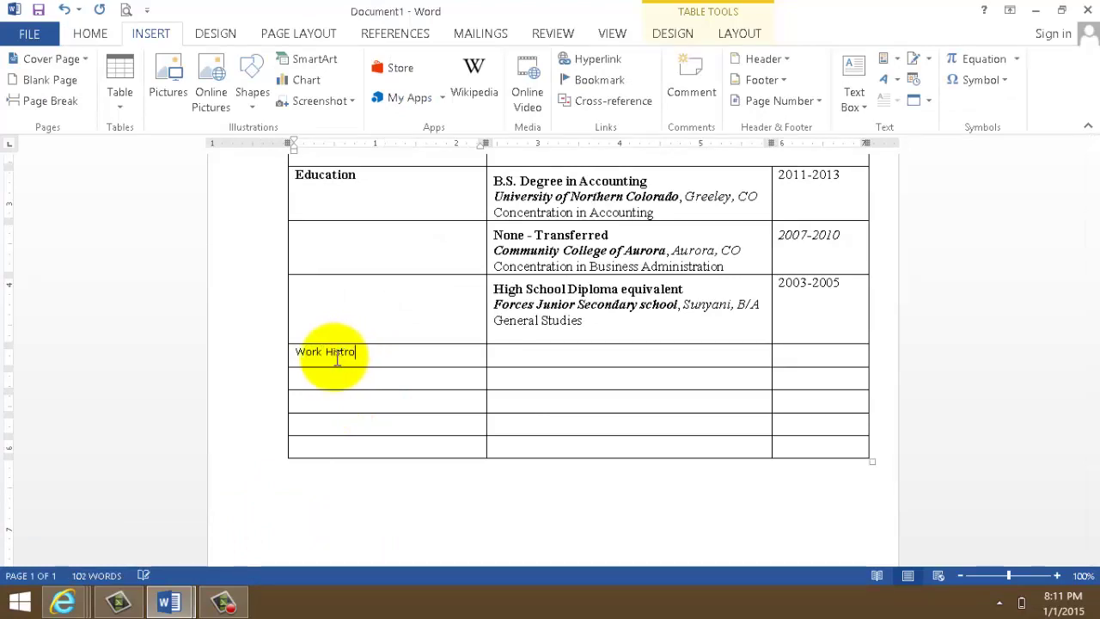
key("BackSpace")
key("BackSpace")
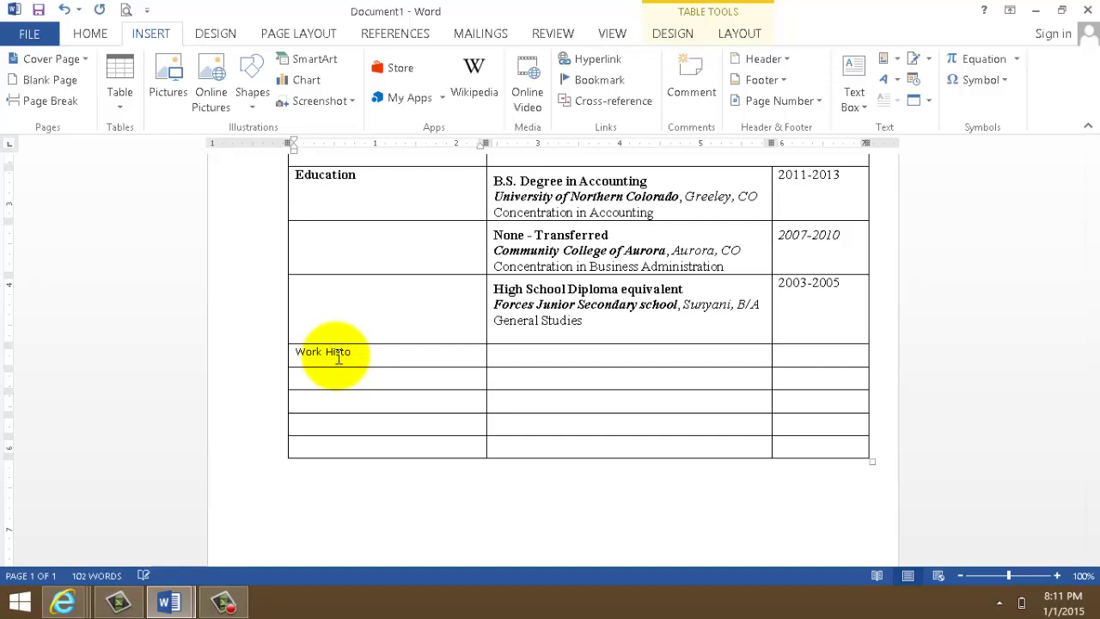
type("ry")
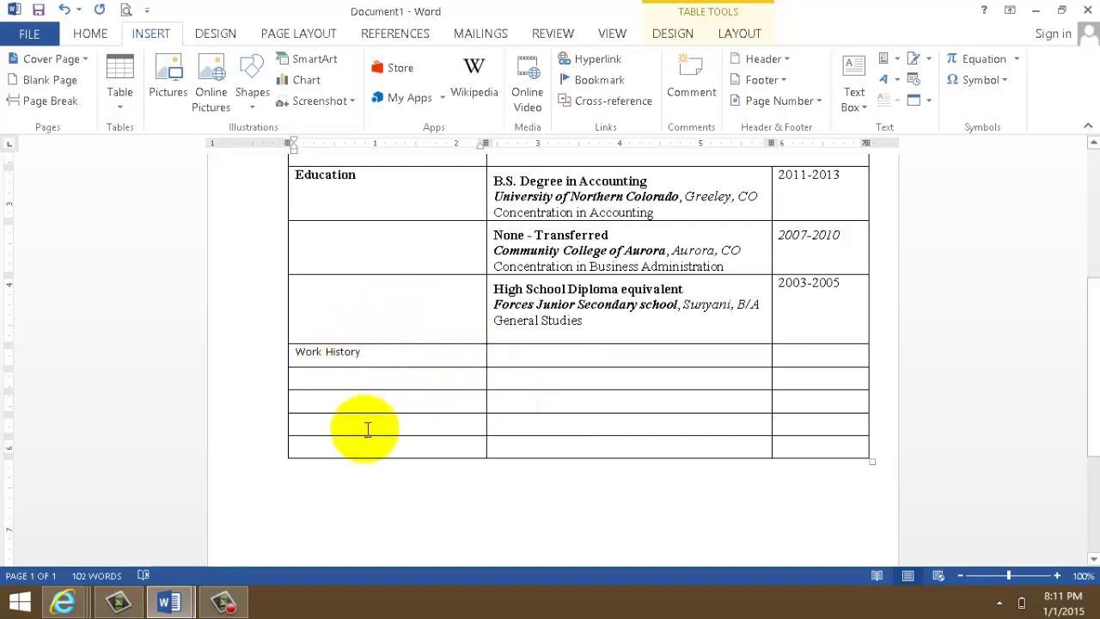
left_click(231, 536)
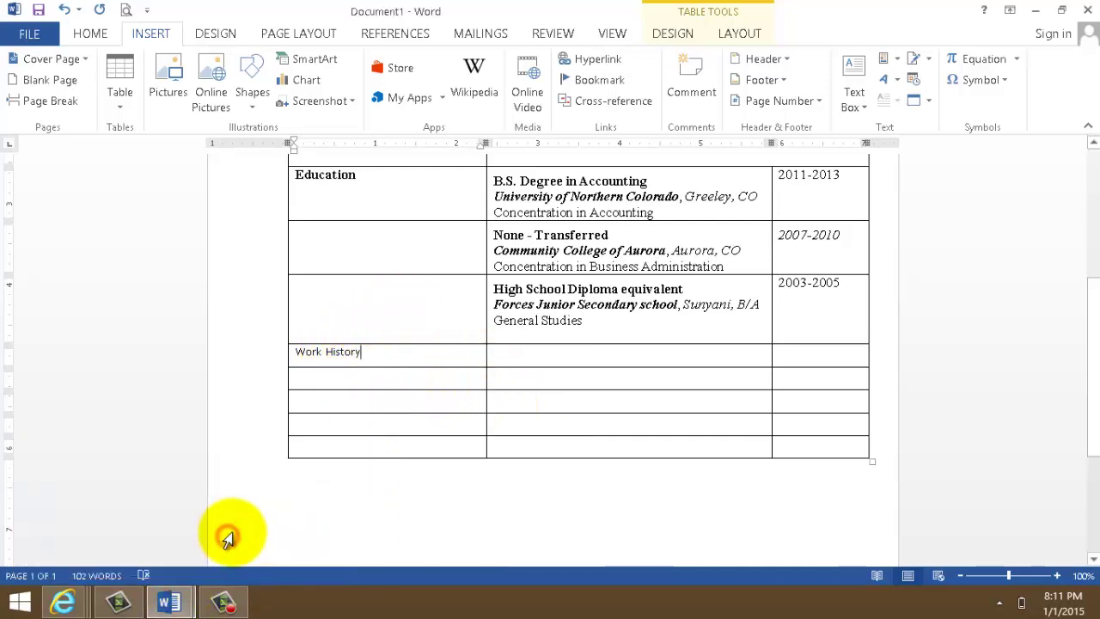
mouse_move(168, 598)
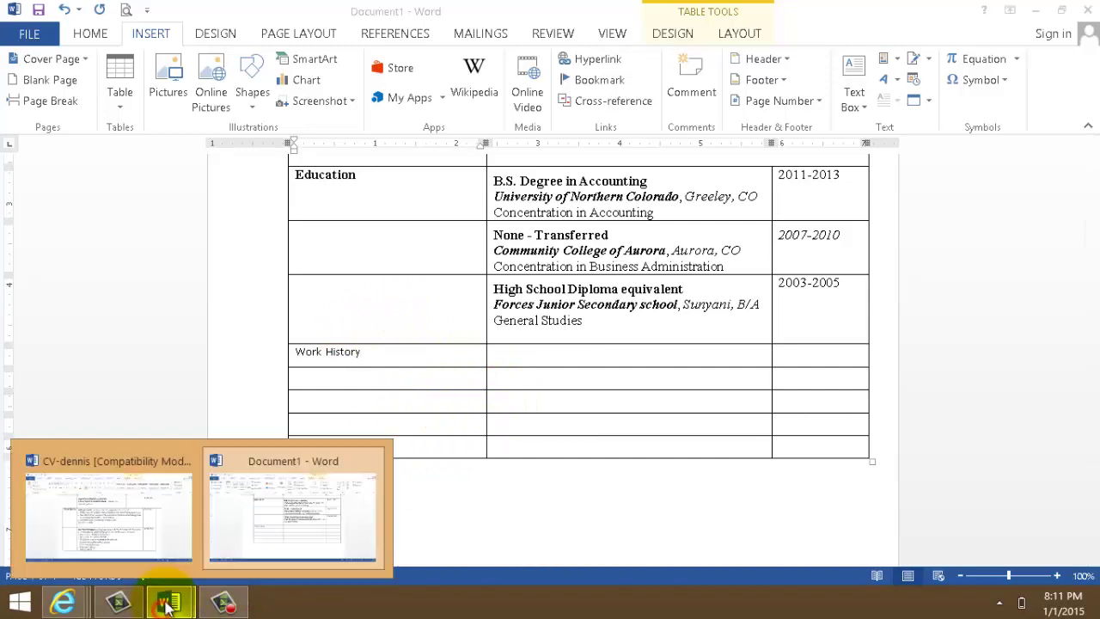
left_click(148, 526)
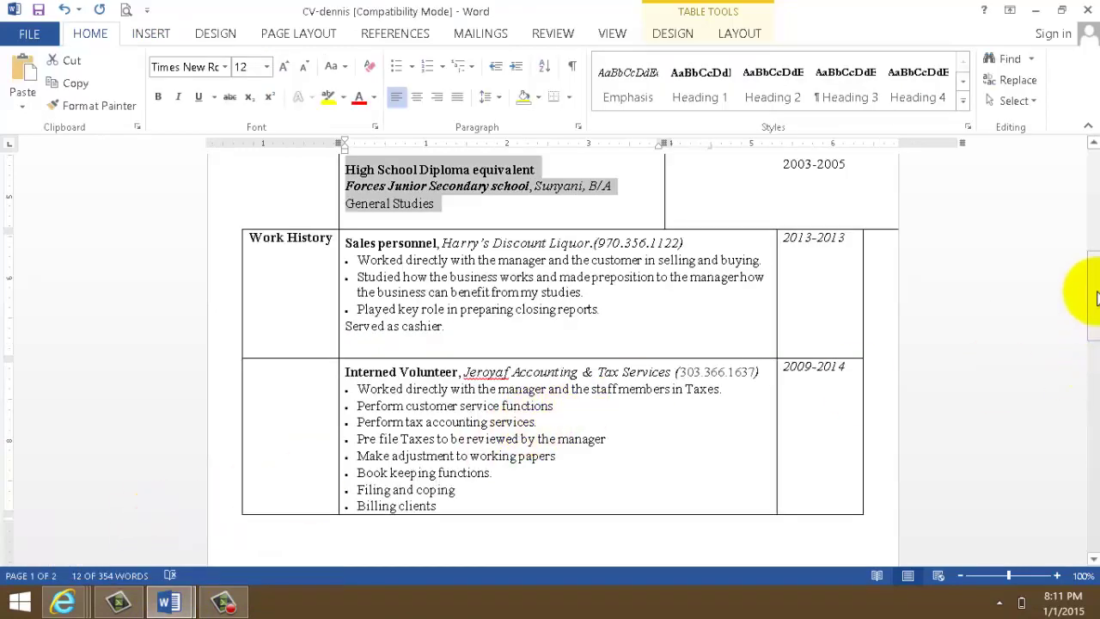
scroll(1097, 296, "down", 1)
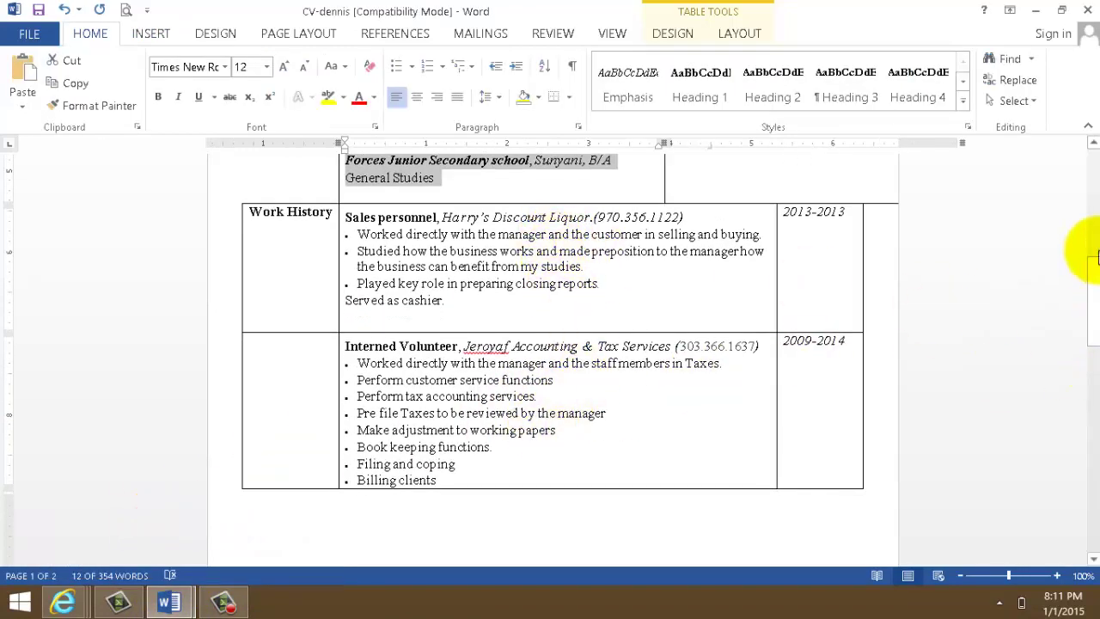
left_click_drag(1095, 273, 1091, 384)
mouse_move(169, 606)
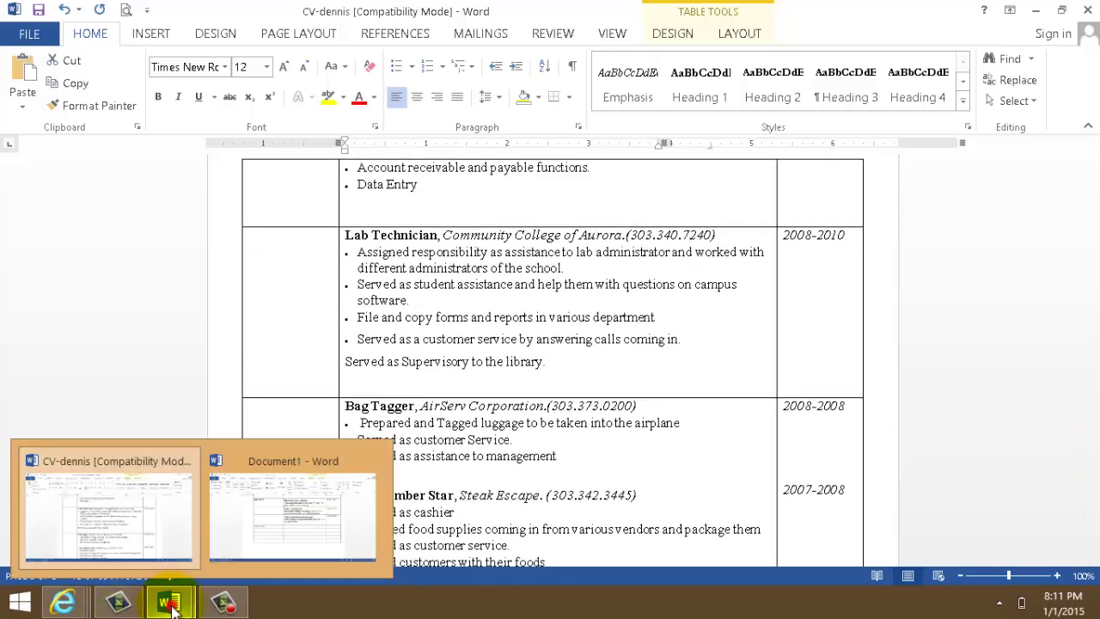
left_click(257, 535)
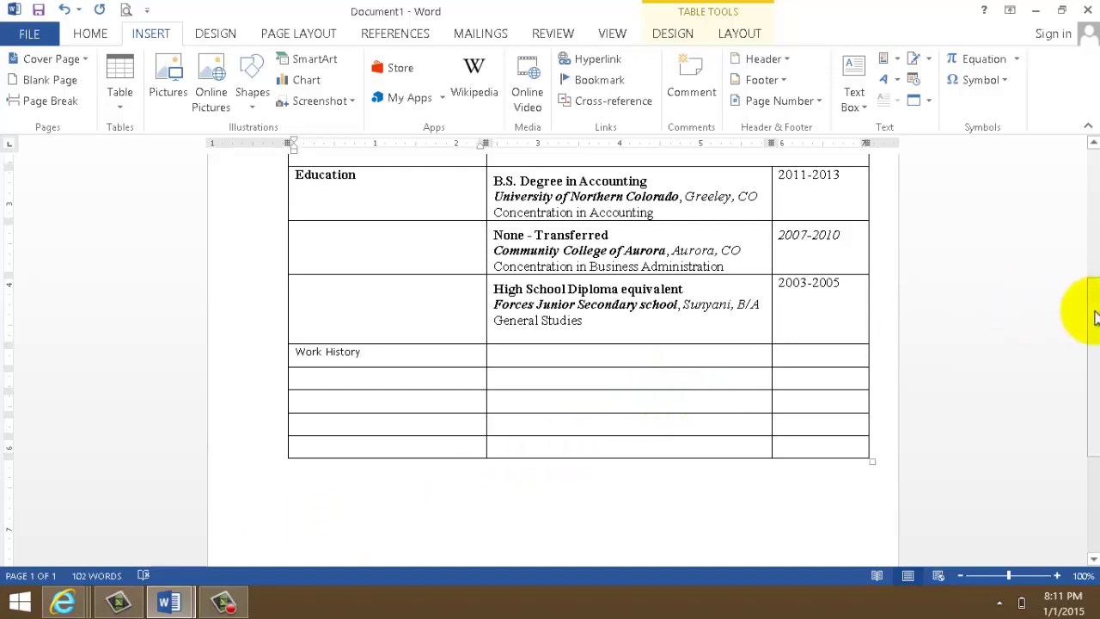
scroll(1091, 314, "down", 2)
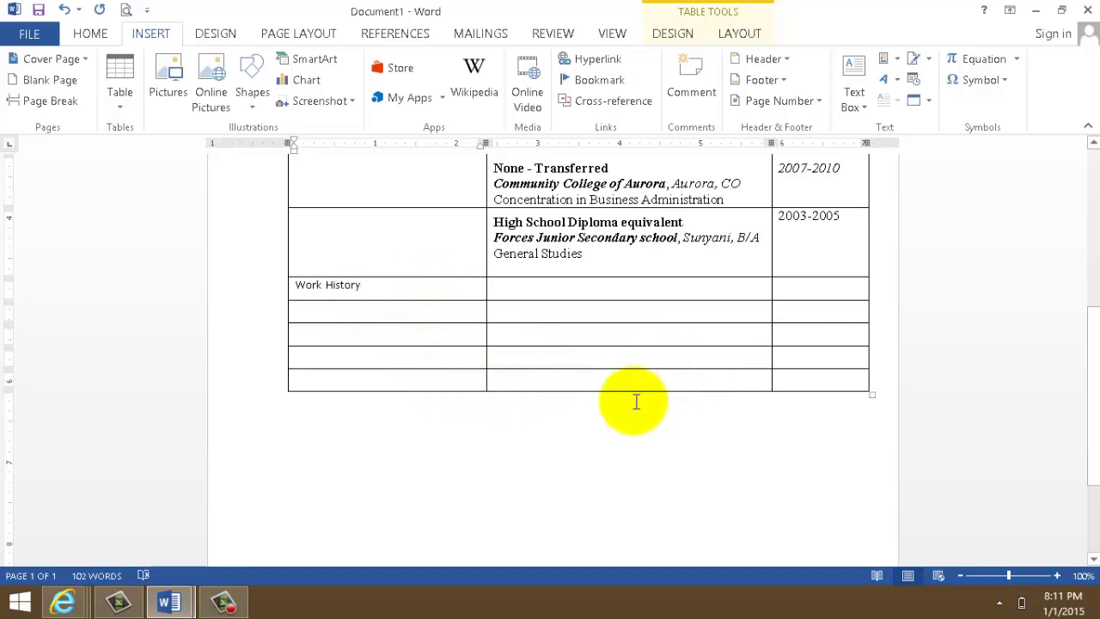
- Copy the 2007-2008 and 2008-2008 dates from the example CV into the bottom date cells
mouse_move(164, 605)
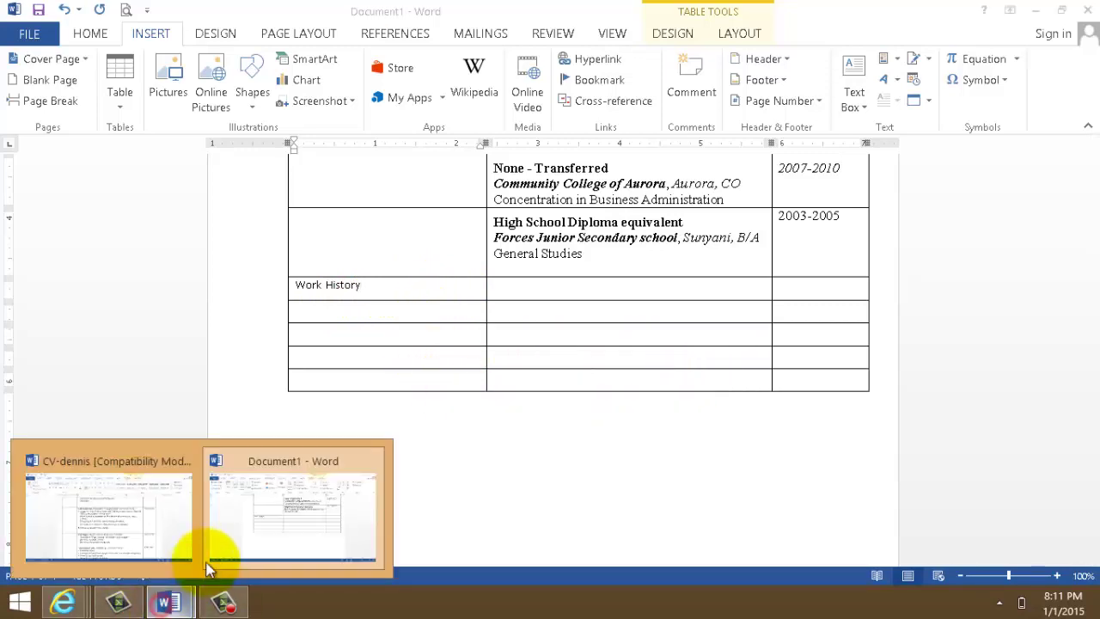
left_click(162, 526)
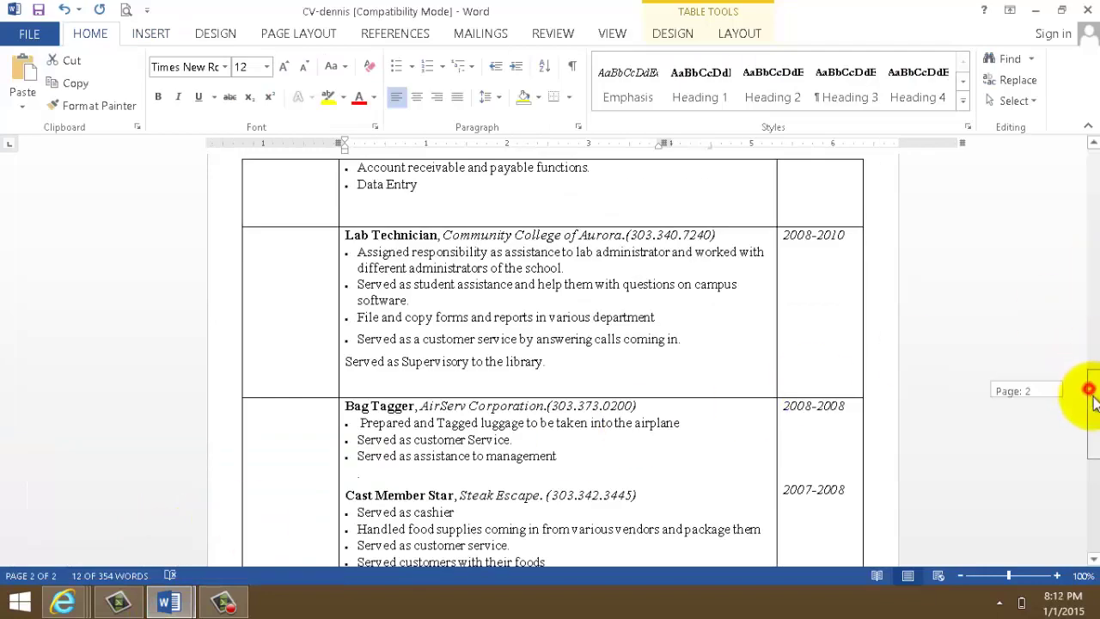
left_click_drag(1092, 396, 1088, 451)
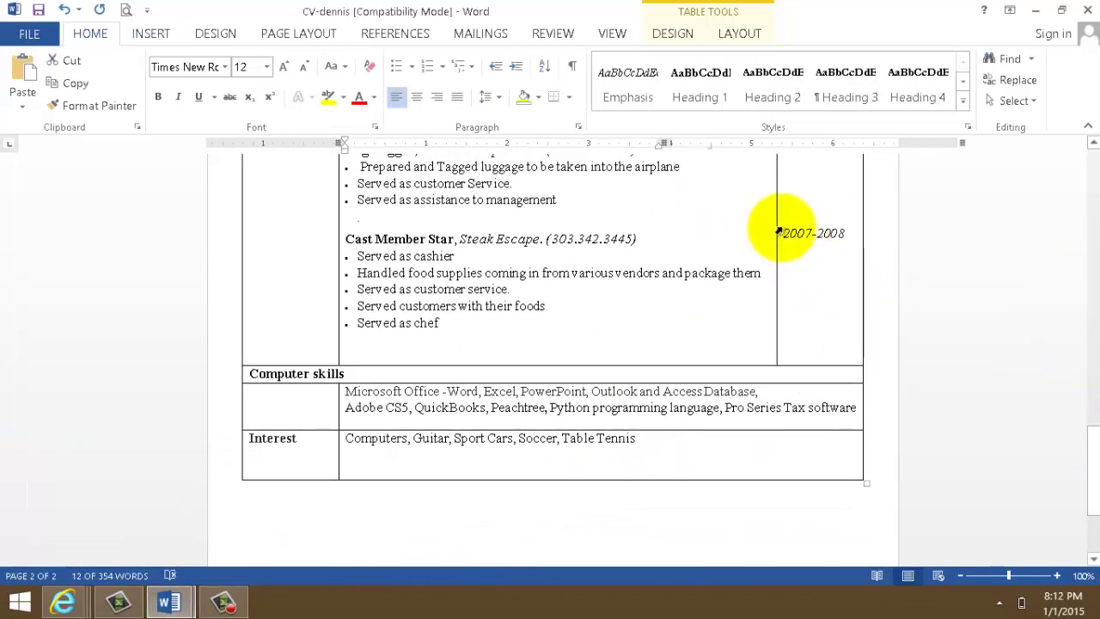
left_click_drag(789, 232, 847, 240)
key("ctrl+c")
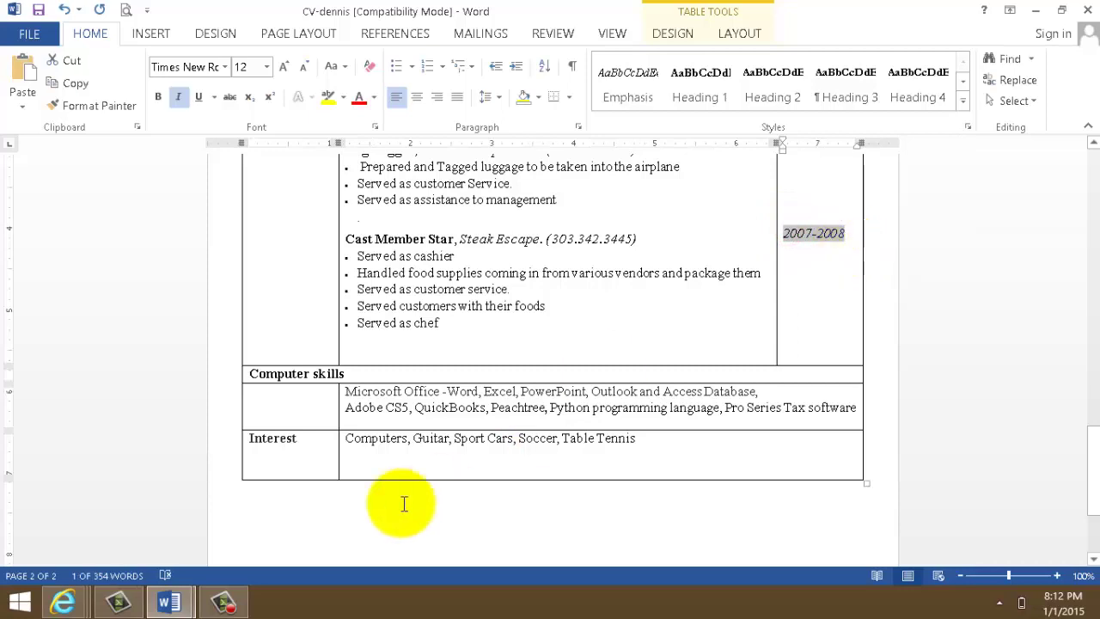
left_click(169, 601)
left_click(291, 546)
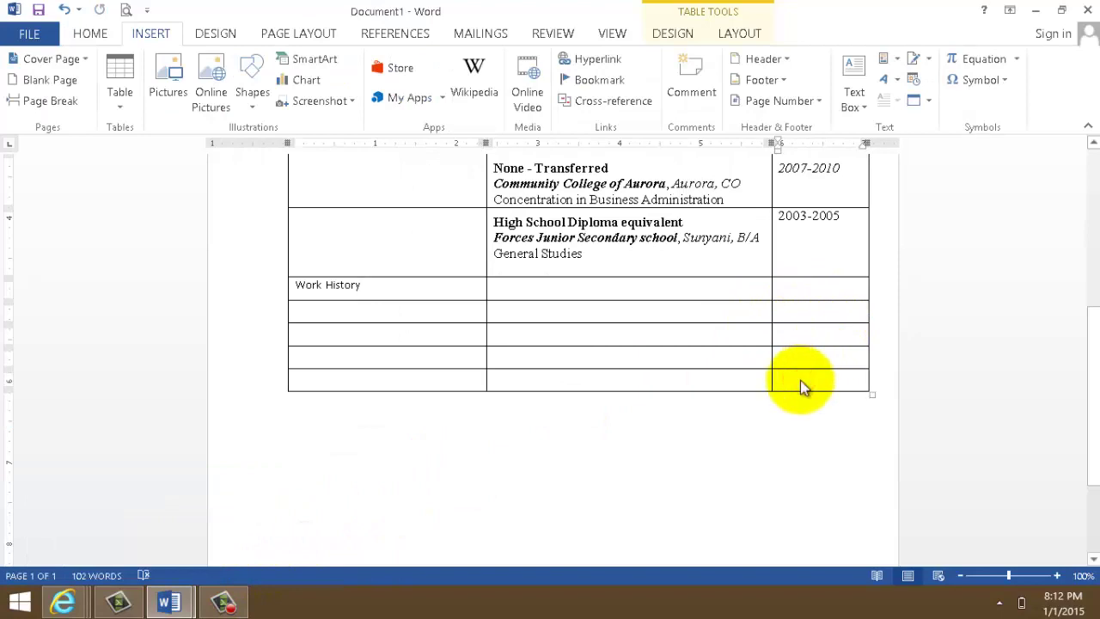
key("ctrl+v")
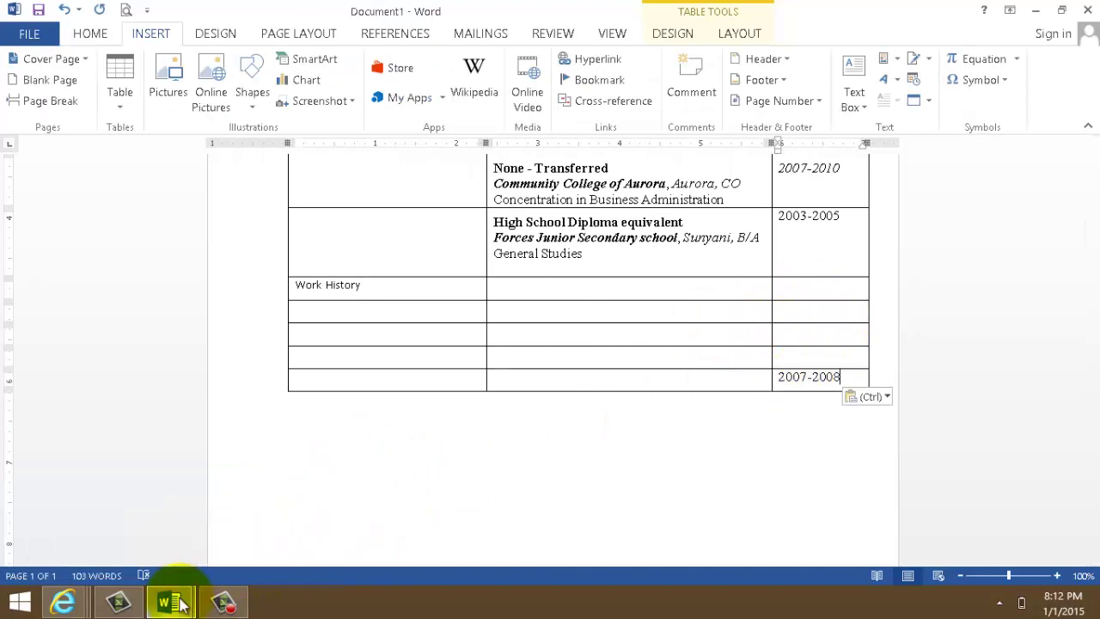
left_click(167, 599)
left_click(177, 540)
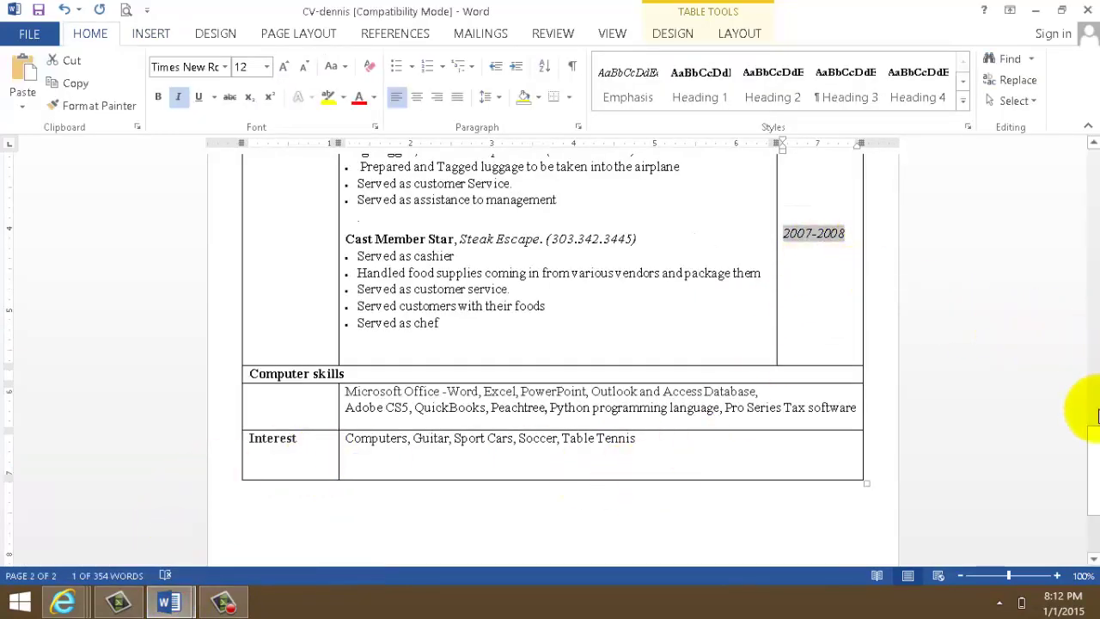
left_click_drag(1092, 450, 1095, 421)
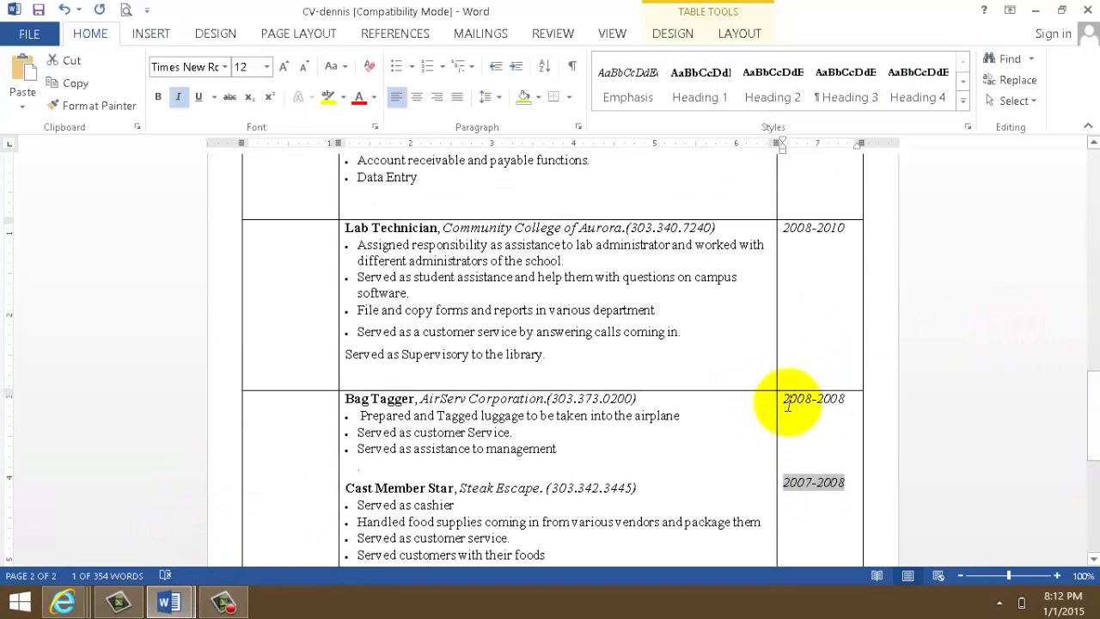
left_click_drag(785, 406, 847, 407)
key("ctrl+c")
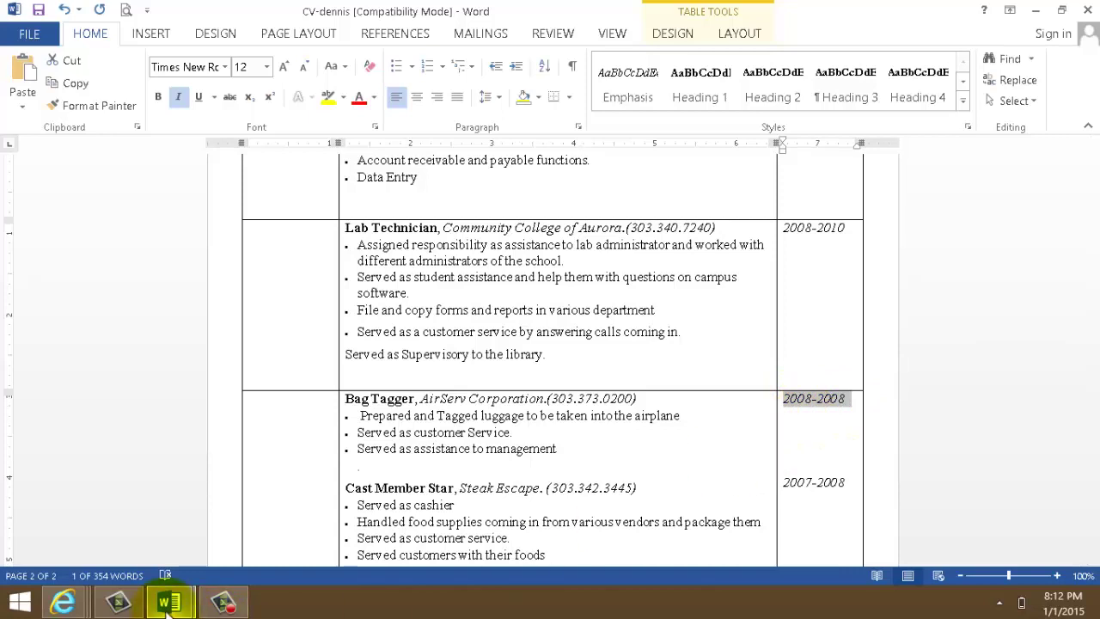
mouse_move(169, 602)
left_click(273, 510)
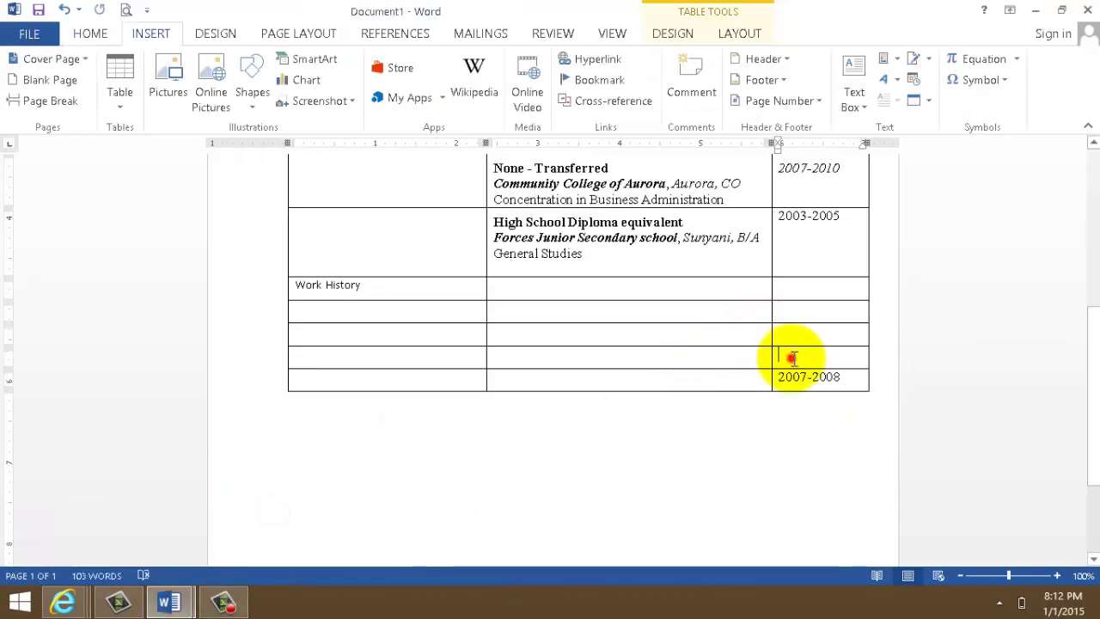
key("ctrl+v")
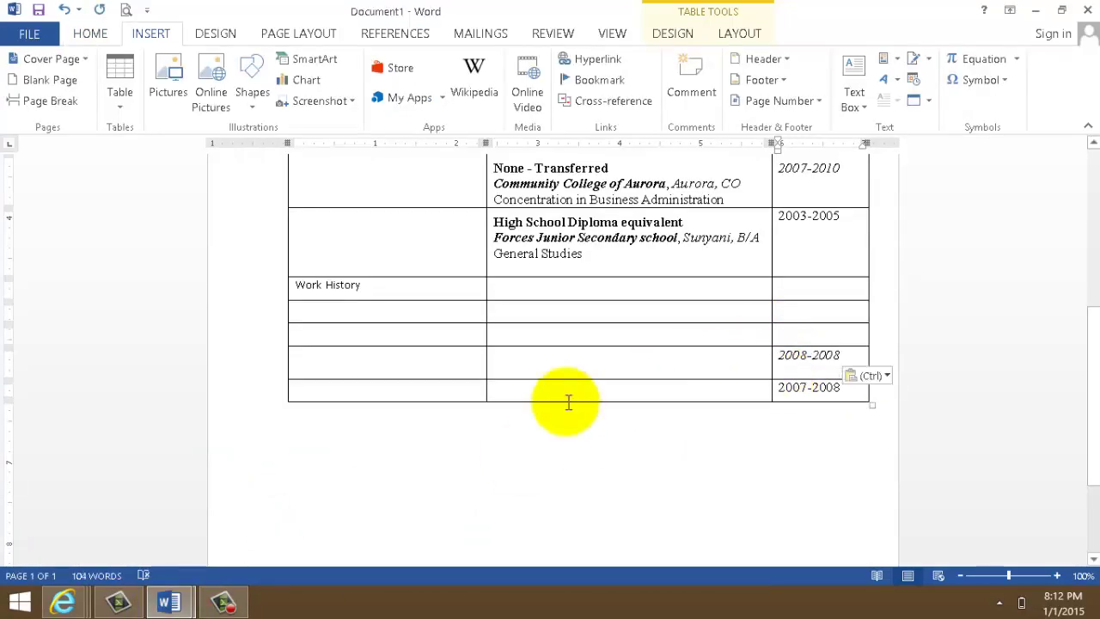
- Copy the 2008-2010 and 2009-2014 dates from the example CV into the date cells above
mouse_move(163, 606)
left_click(165, 515)
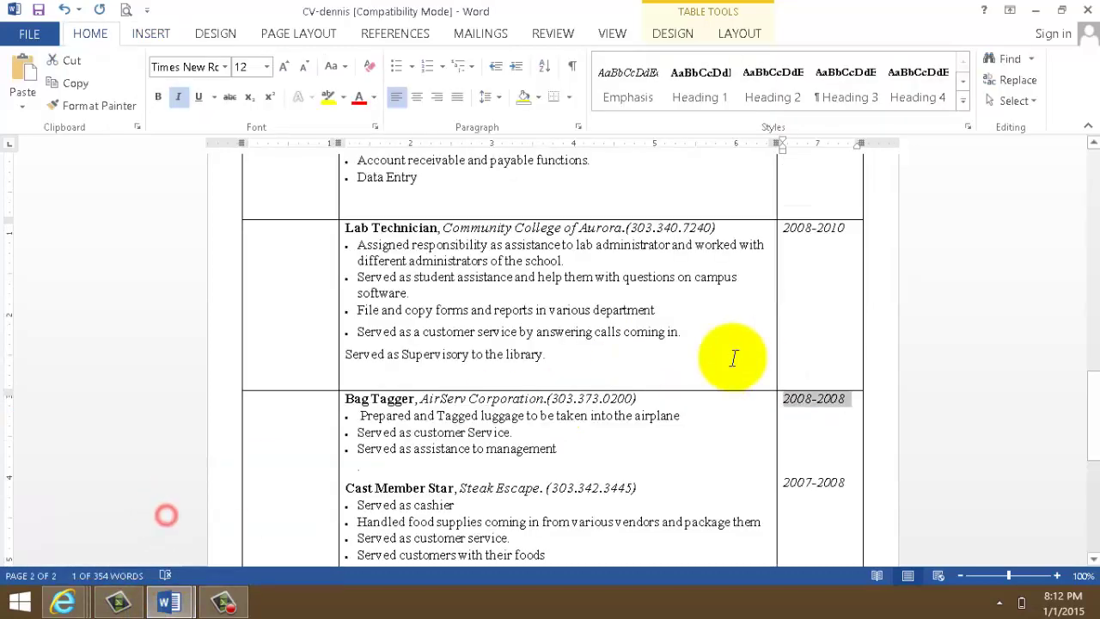
left_click_drag(785, 231, 845, 240)
key("ctrl+c")
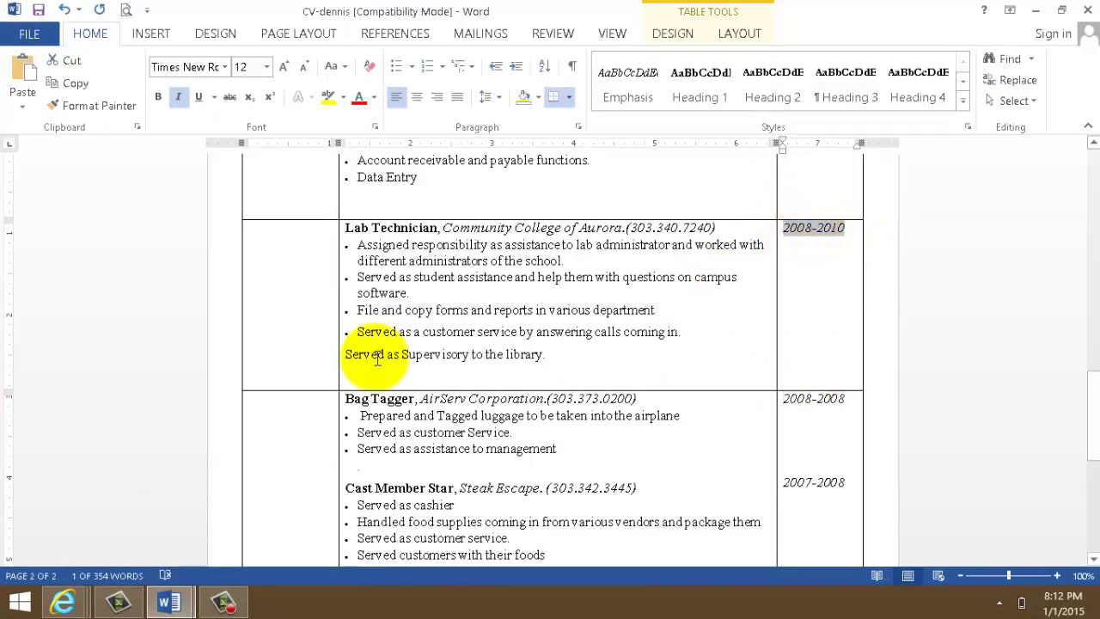
mouse_move(169, 602)
left_click(281, 528)
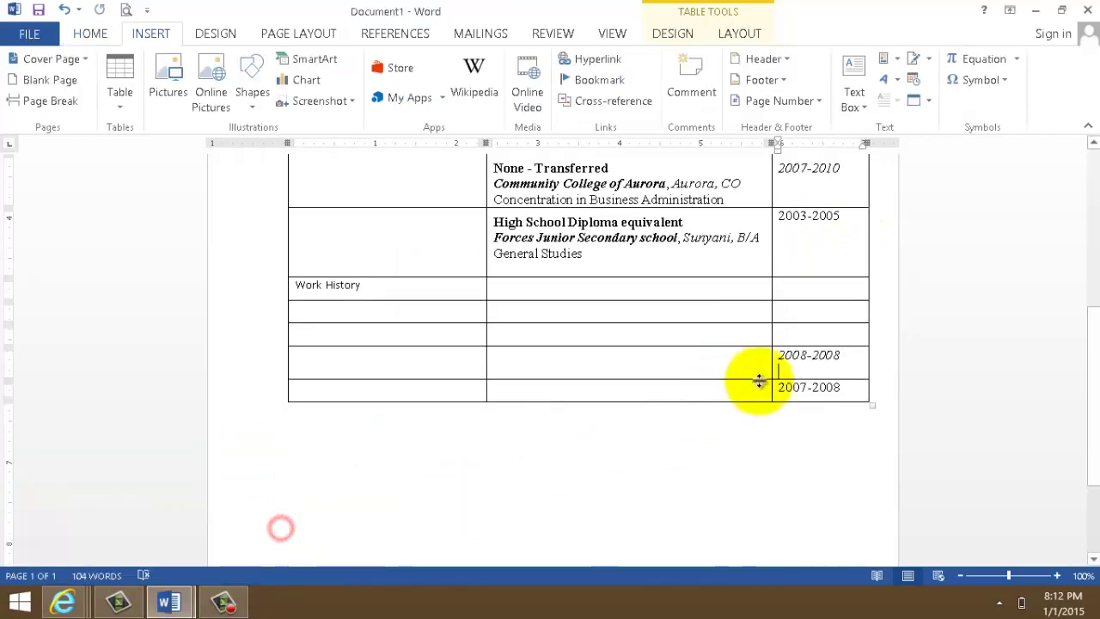
left_click(781, 332)
key("ctrl+v")
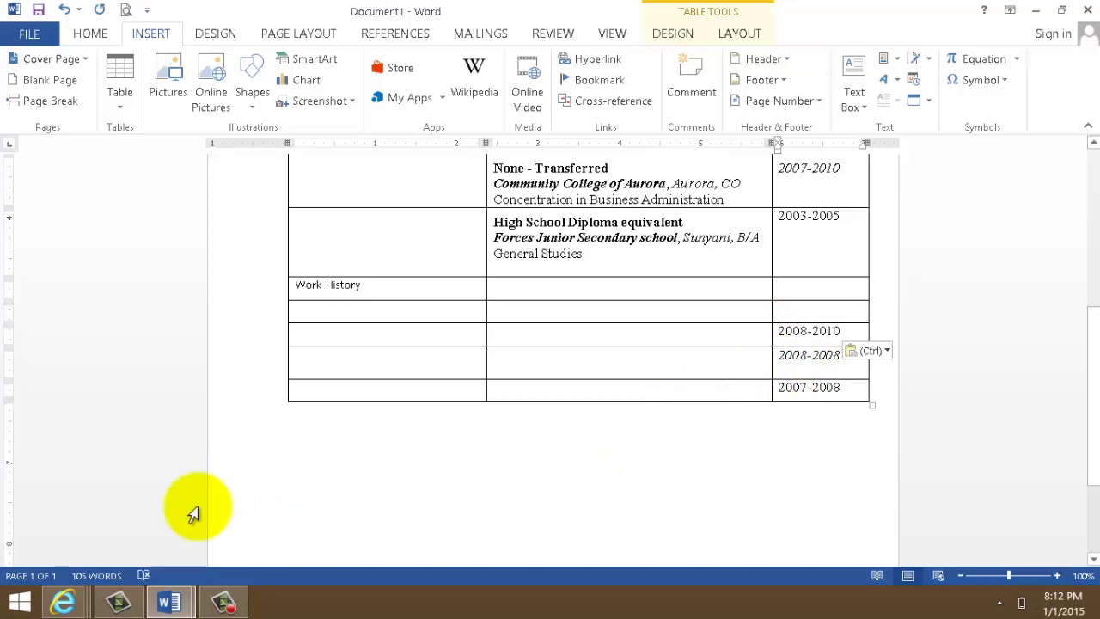
mouse_move(172, 605)
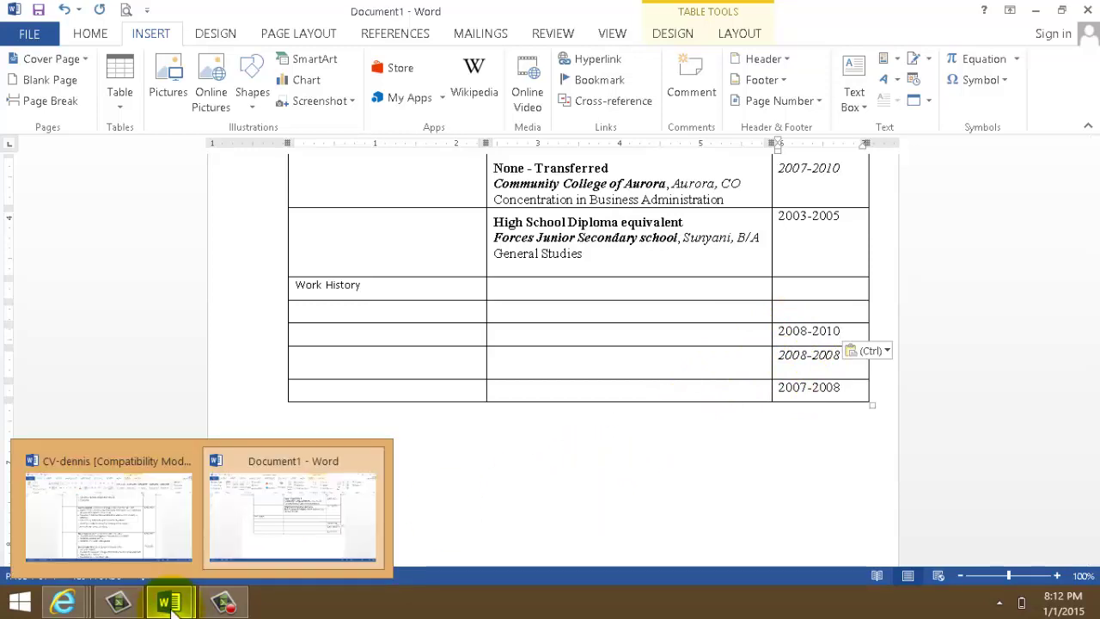
left_click(155, 522)
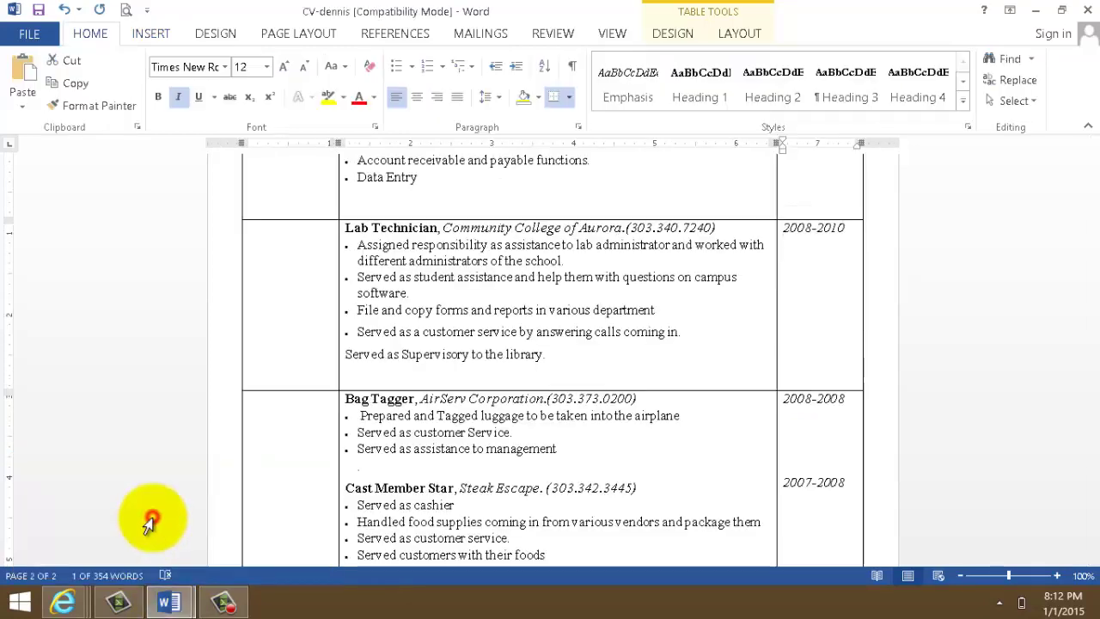
left_click_drag(1093, 397, 1091, 274)
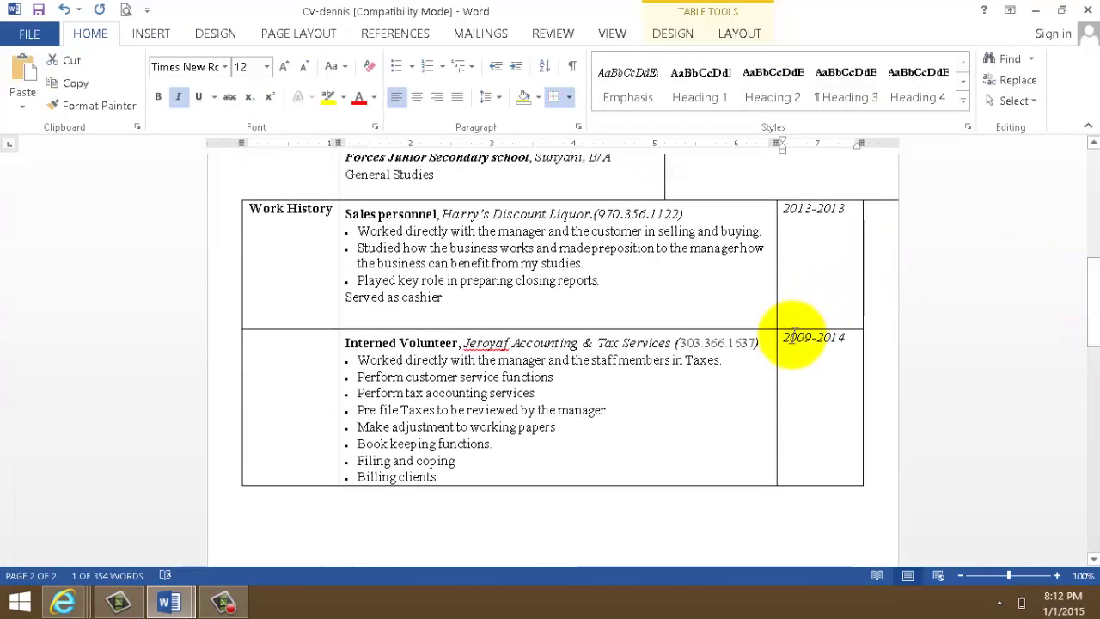
left_click_drag(785, 336, 847, 338)
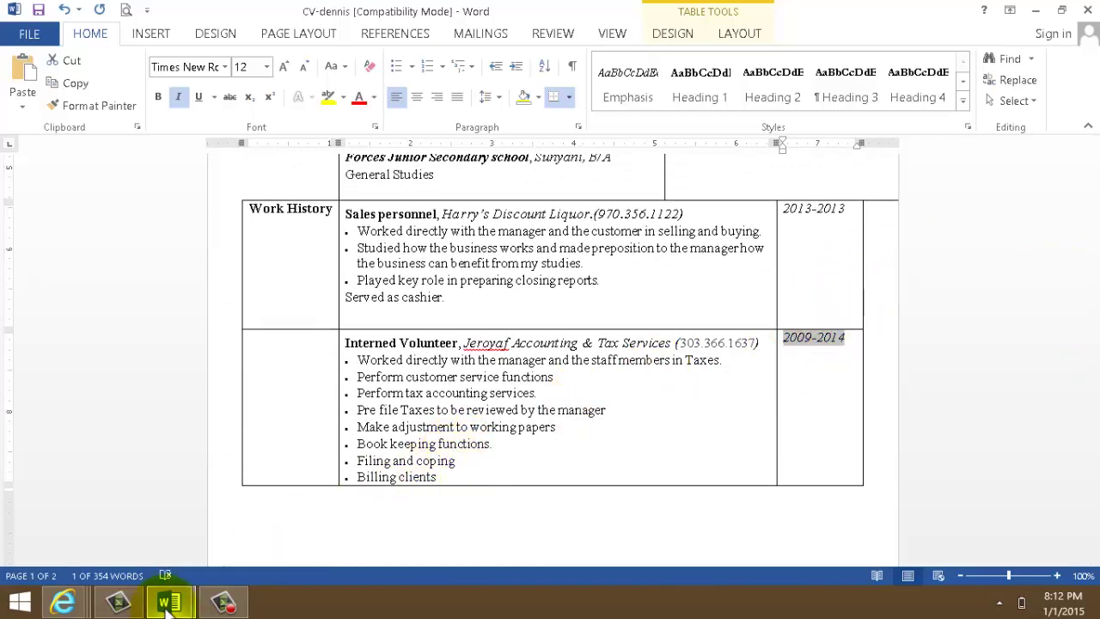
mouse_move(169, 606)
left_click(344, 545)
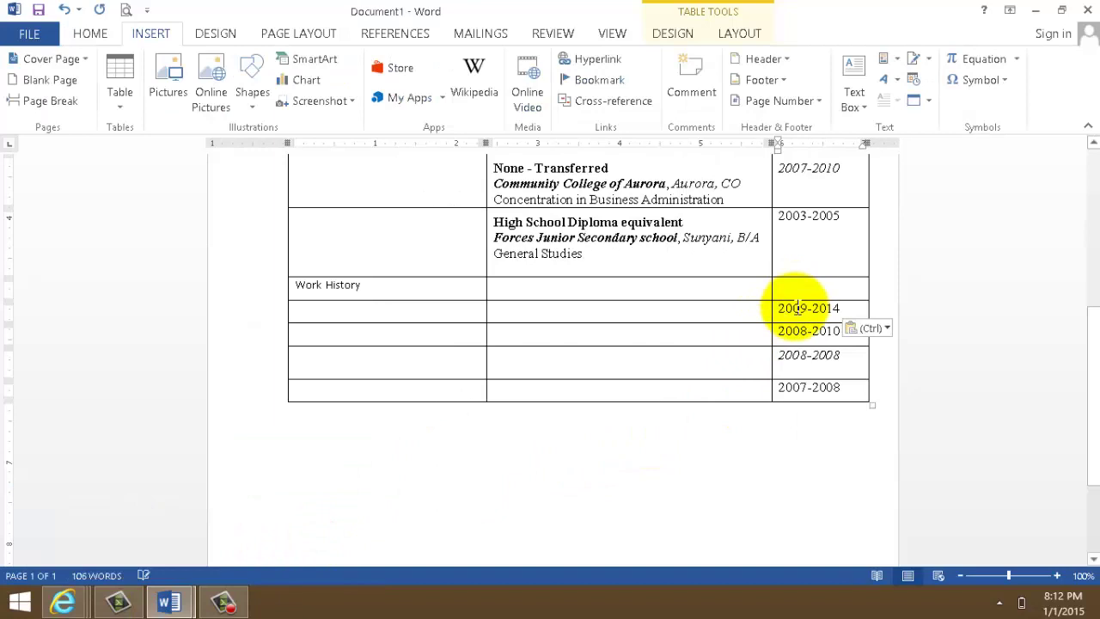
- Bring the 2013-2013 date from the example CV over to the new resume
mouse_move(185, 606)
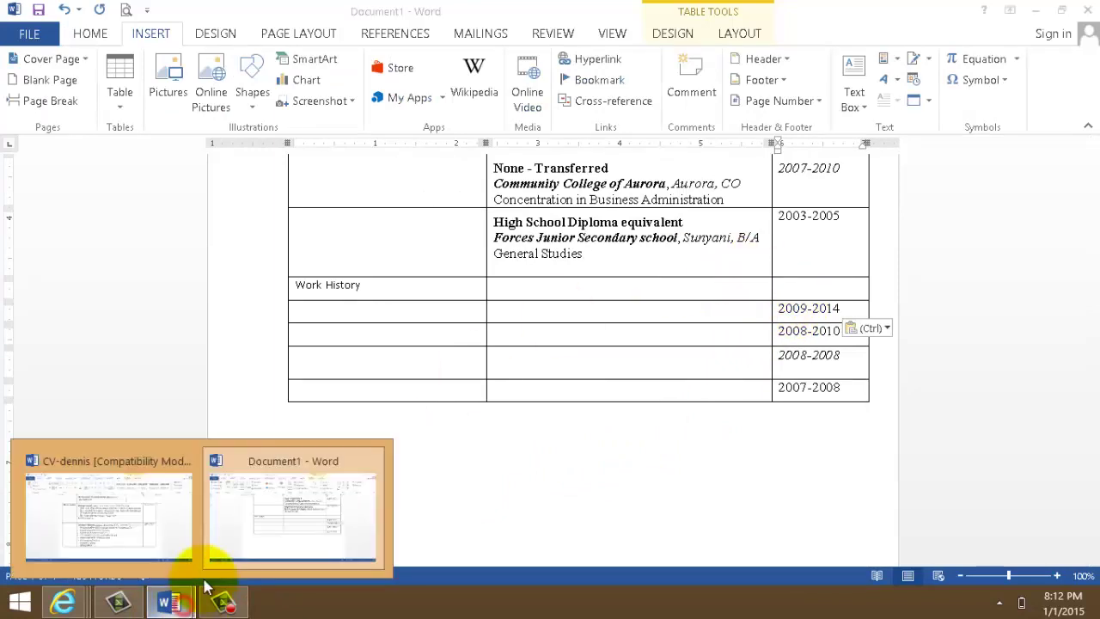
left_click(172, 543)
left_click_drag(783, 209, 844, 213)
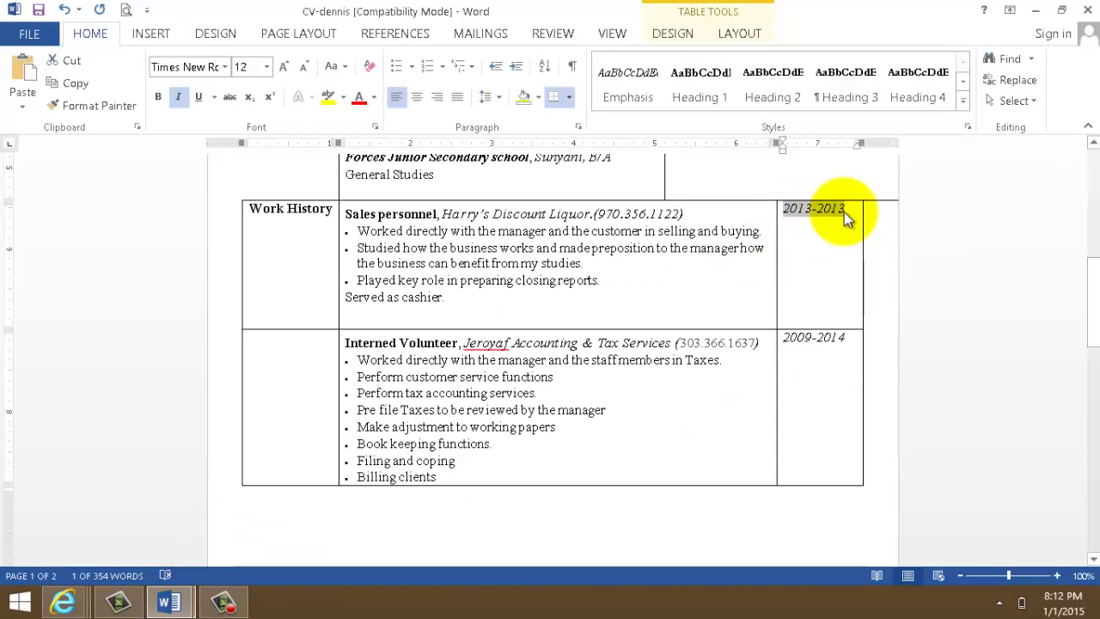
left_click(171, 605)
left_click(270, 545)
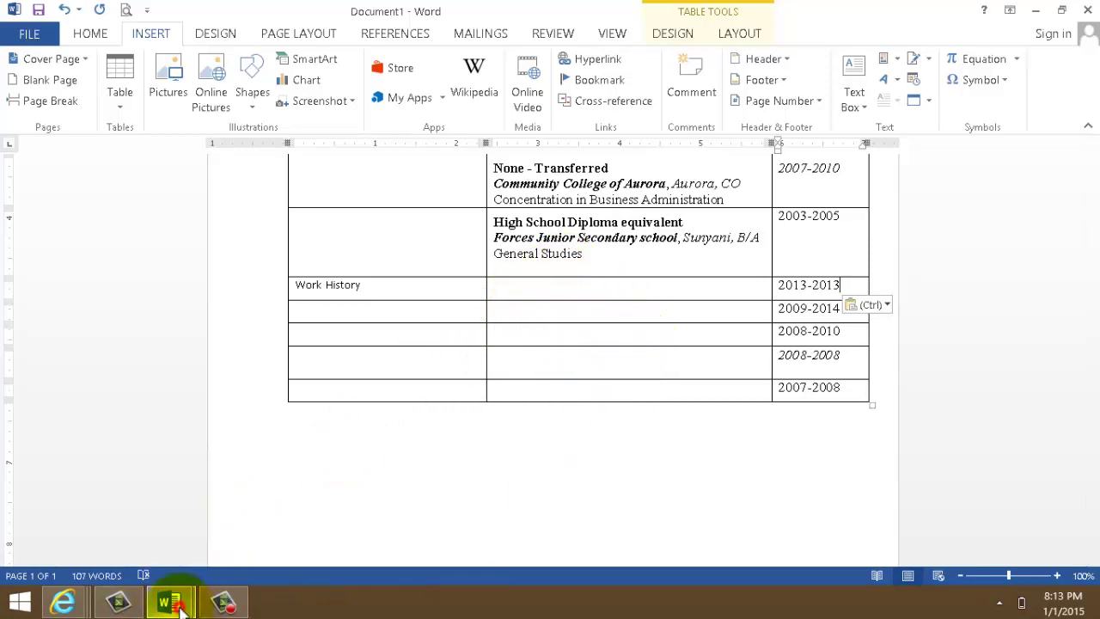
- Paste the Sales personnel job entry into the first Work History description cell
mouse_move(180, 608)
left_click(170, 531)
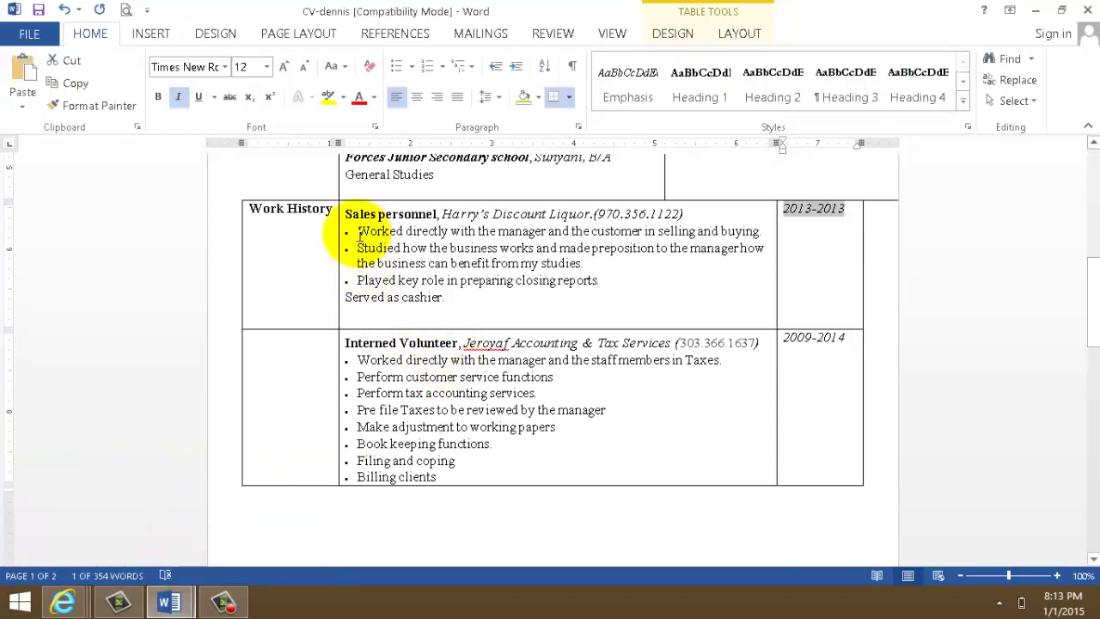
left_click_drag(349, 215, 483, 316)
key("ctrl+c")
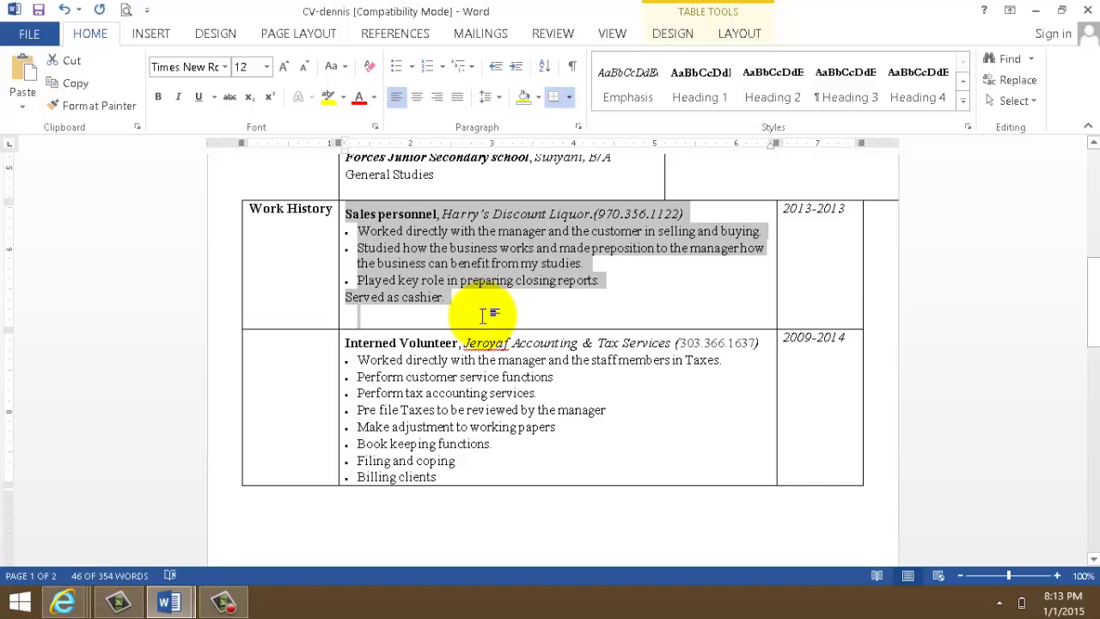
mouse_move(168, 601)
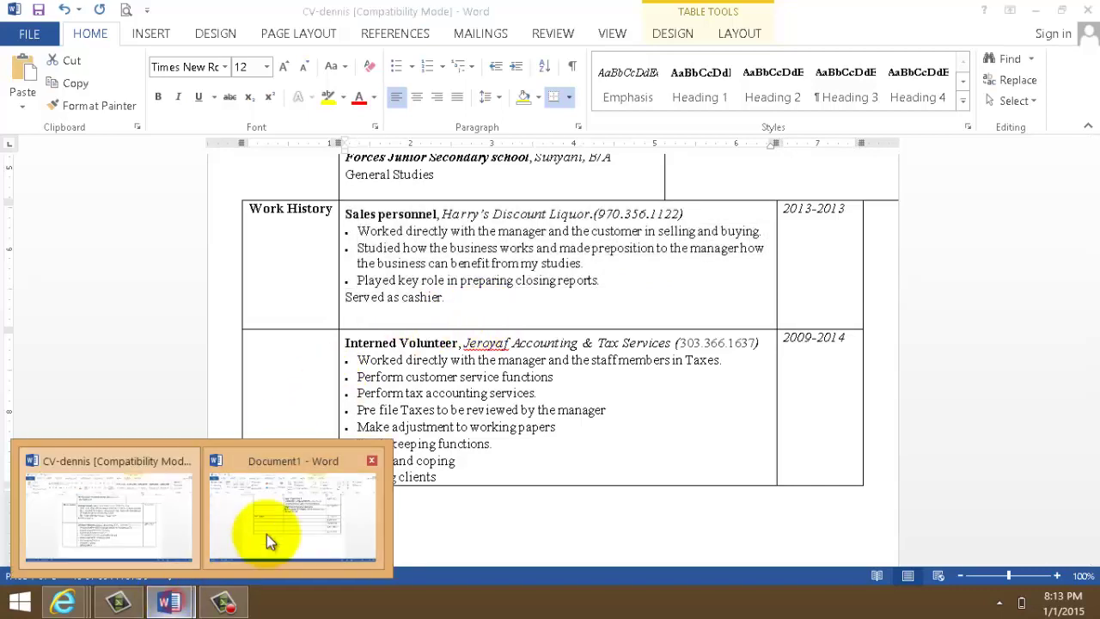
left_click(270, 530)
left_click(500, 287)
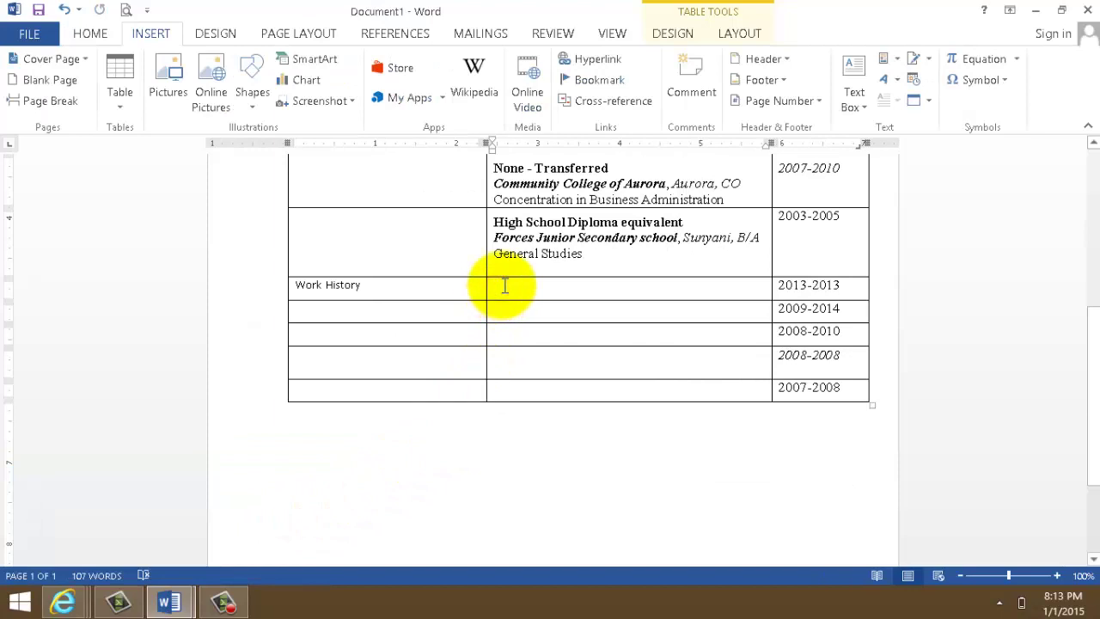
key("ctrl+v")
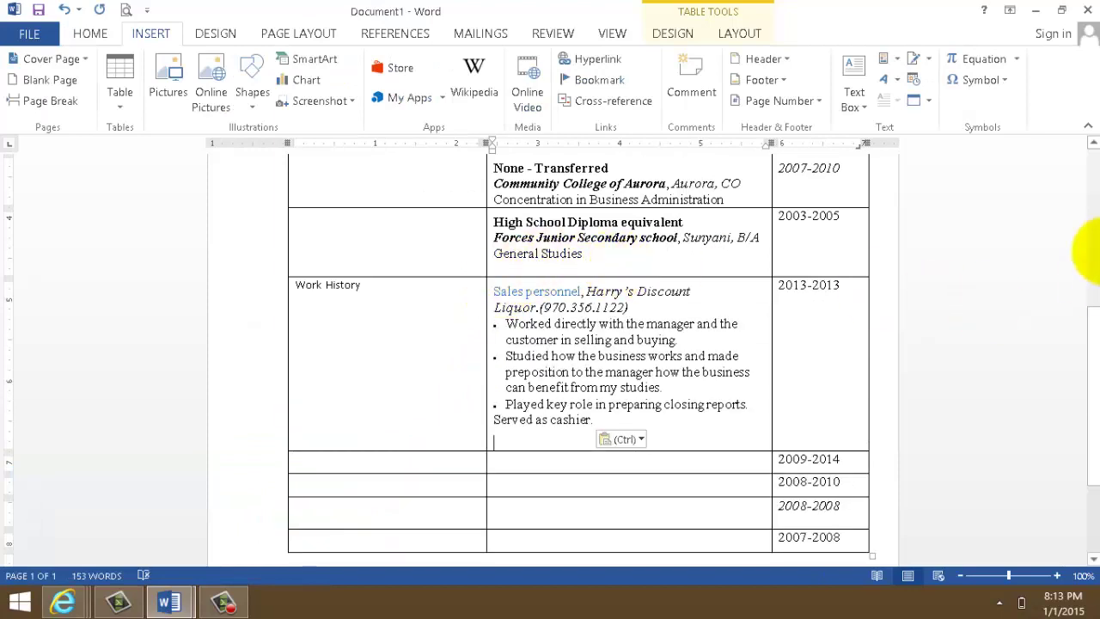
- Paste the Interned Volunteer entry into the empty 2009-2014 description cell
scroll(1096, 348, "down", 1)
left_click(499, 408)
mouse_move(183, 599)
left_click(175, 516)
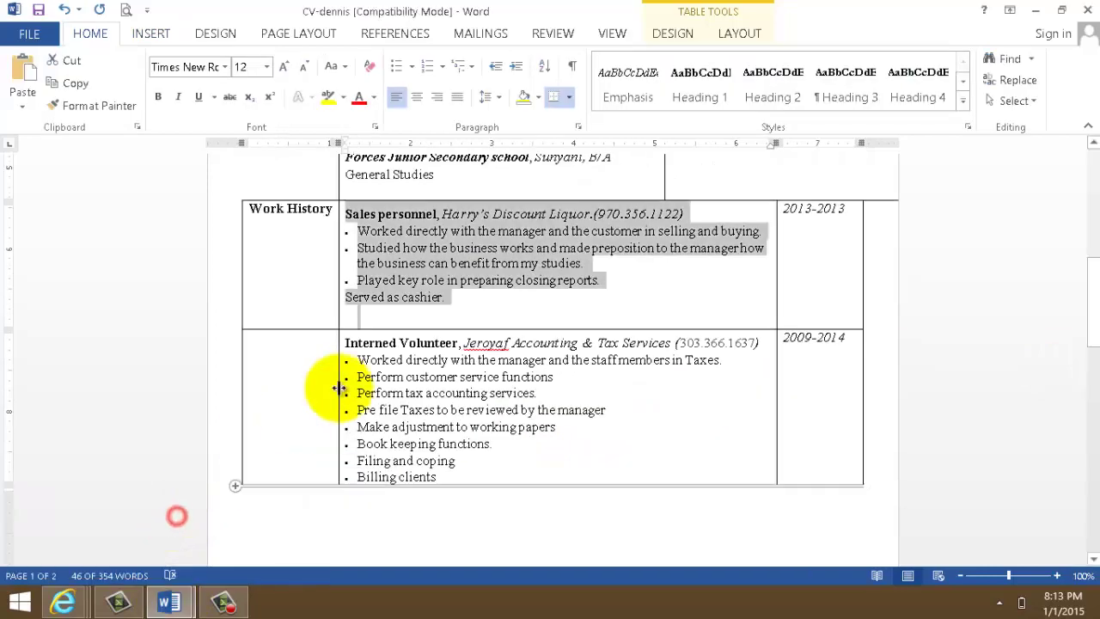
left_click(338, 343)
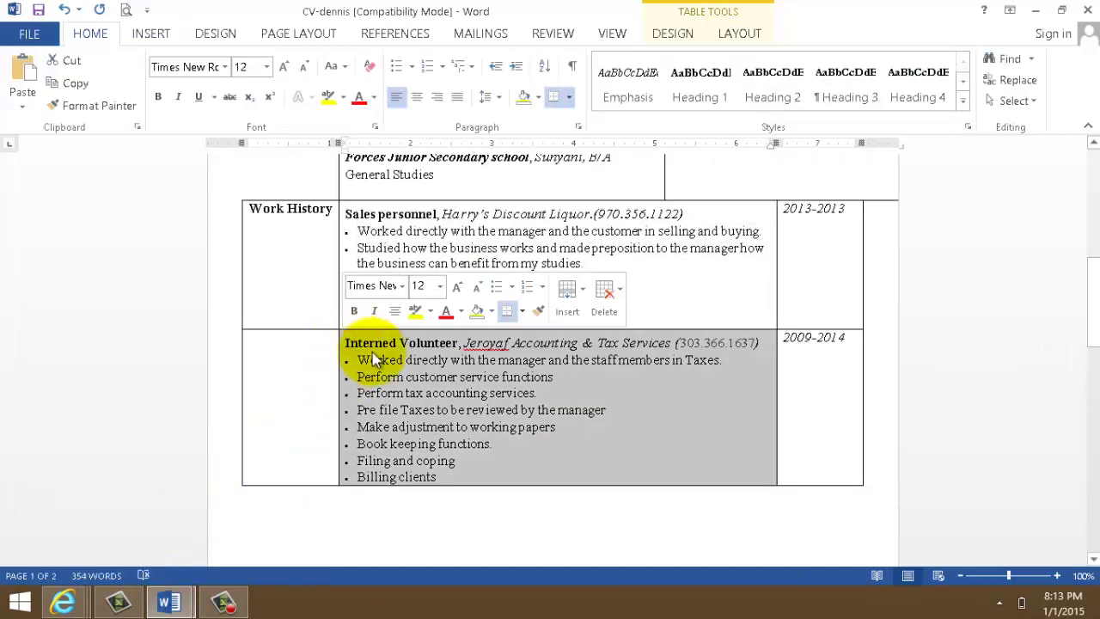
left_click_drag(1089, 286, 1087, 360)
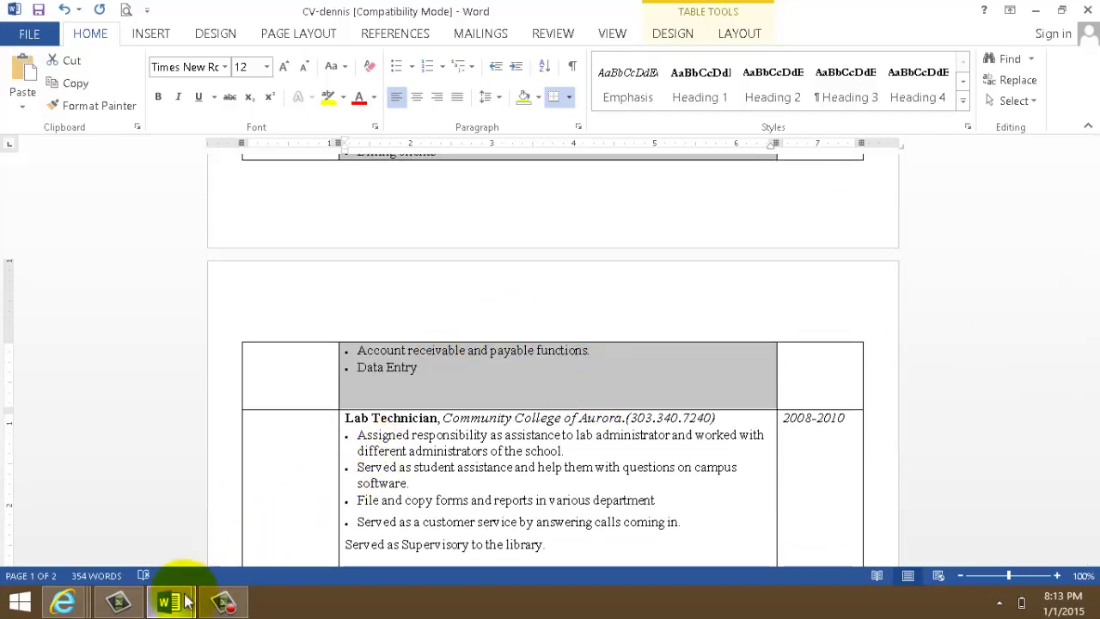
mouse_move(176, 604)
left_click(221, 567)
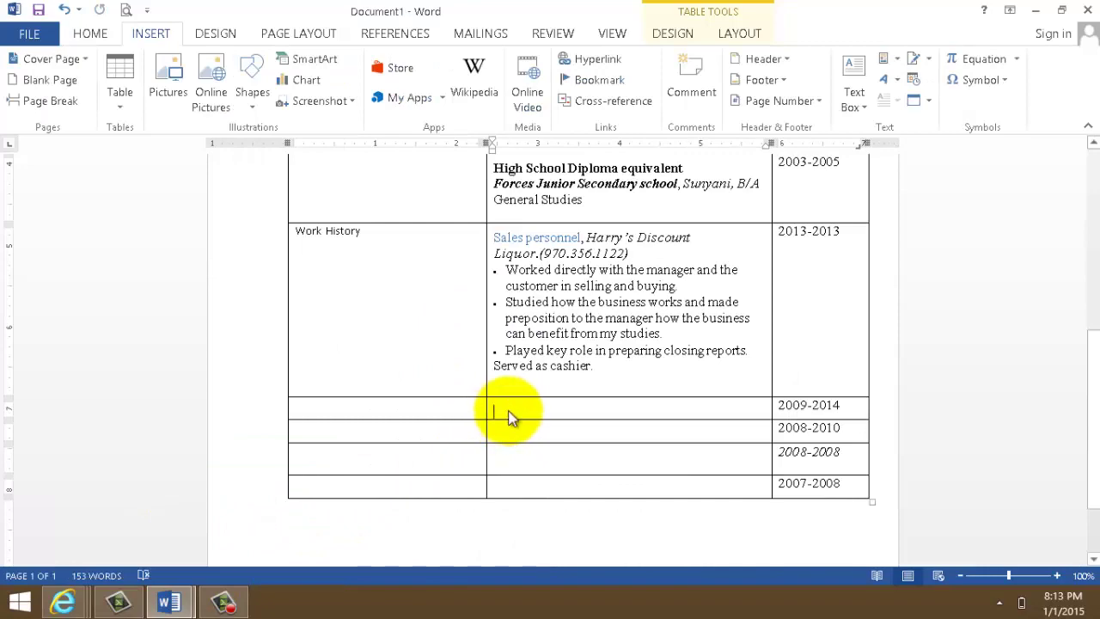
key("ctrl+v")
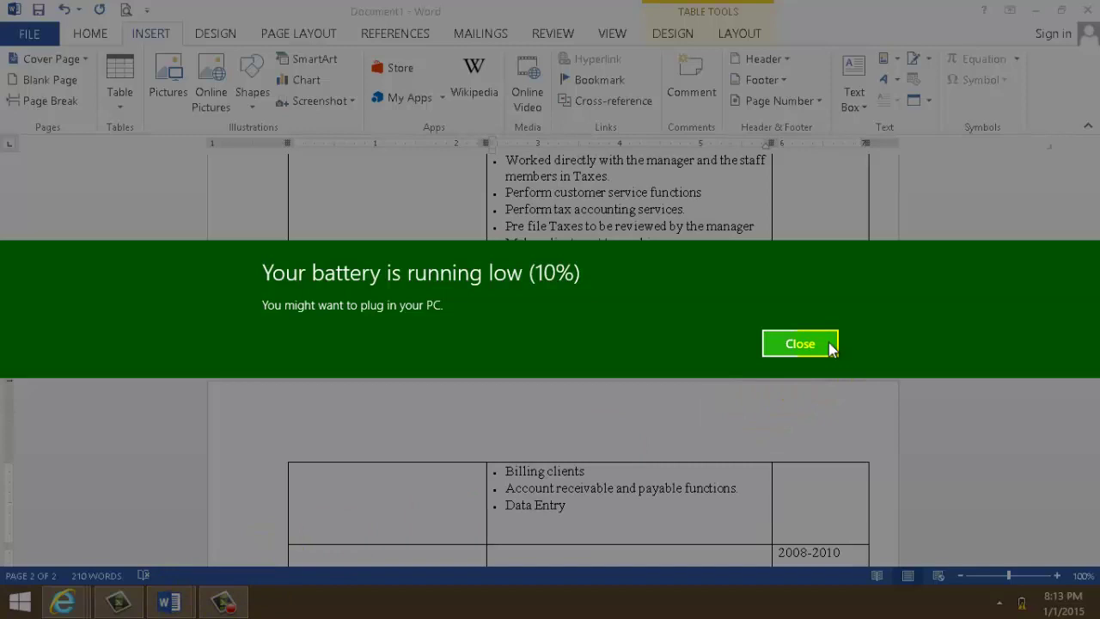
- Close the Windows low-battery notification covering the table
left_click(828, 343)
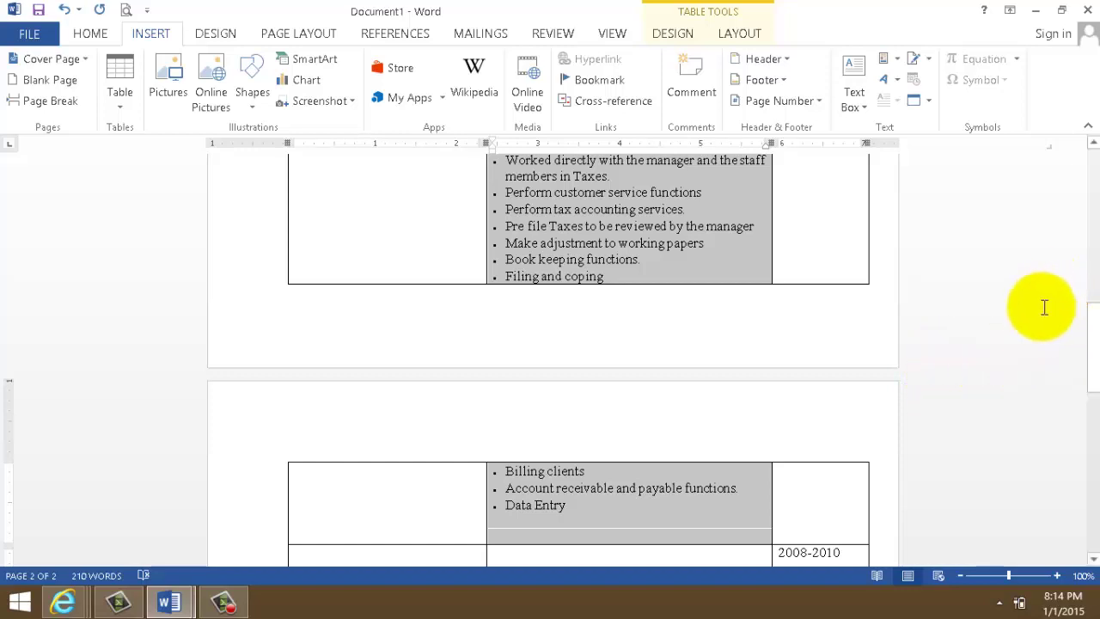
- Copy the Lab Technician entry from the example CV into the empty 2008-2010 description cell
left_click_drag(1091, 331, 1091, 385)
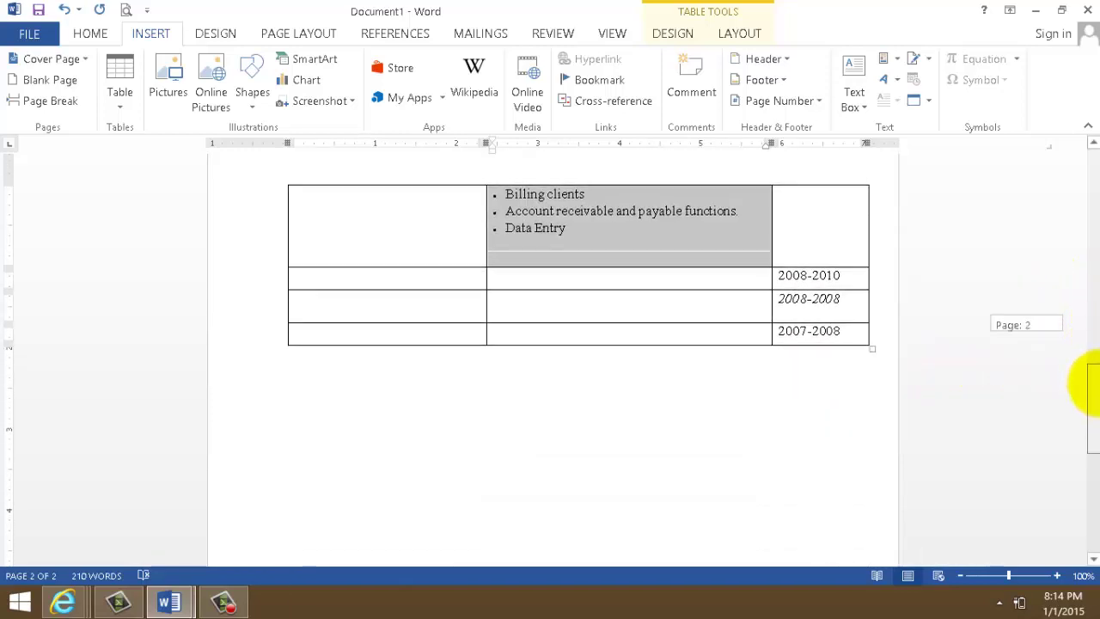
mouse_move(169, 604)
left_click(163, 523)
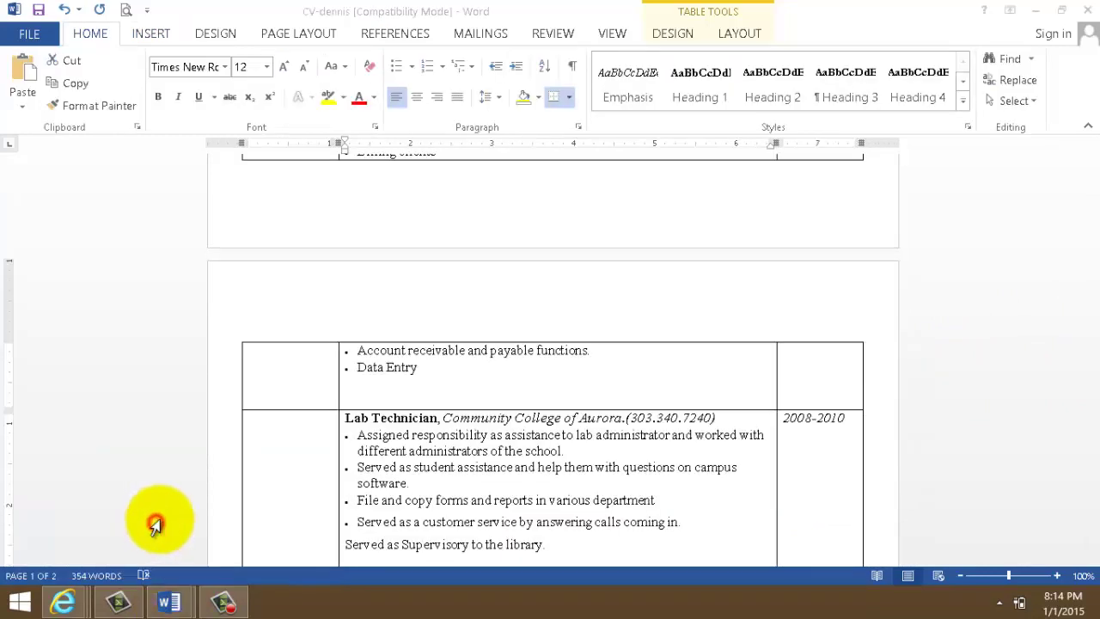
left_click_drag(1088, 344, 1088, 406)
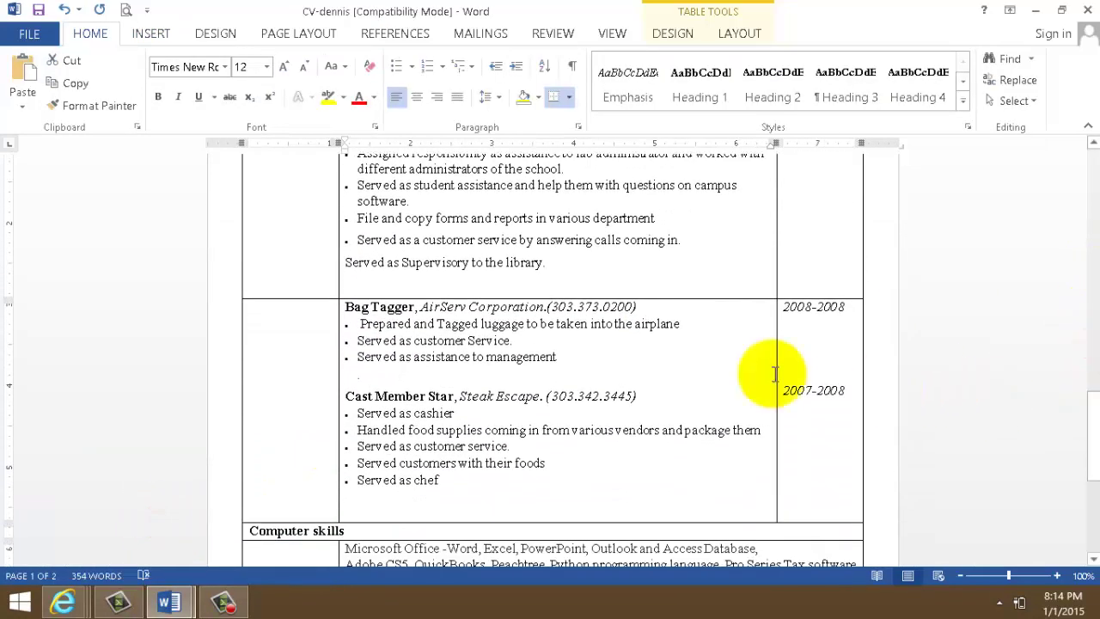
triple_click(631, 283)
key("ctrl+c")
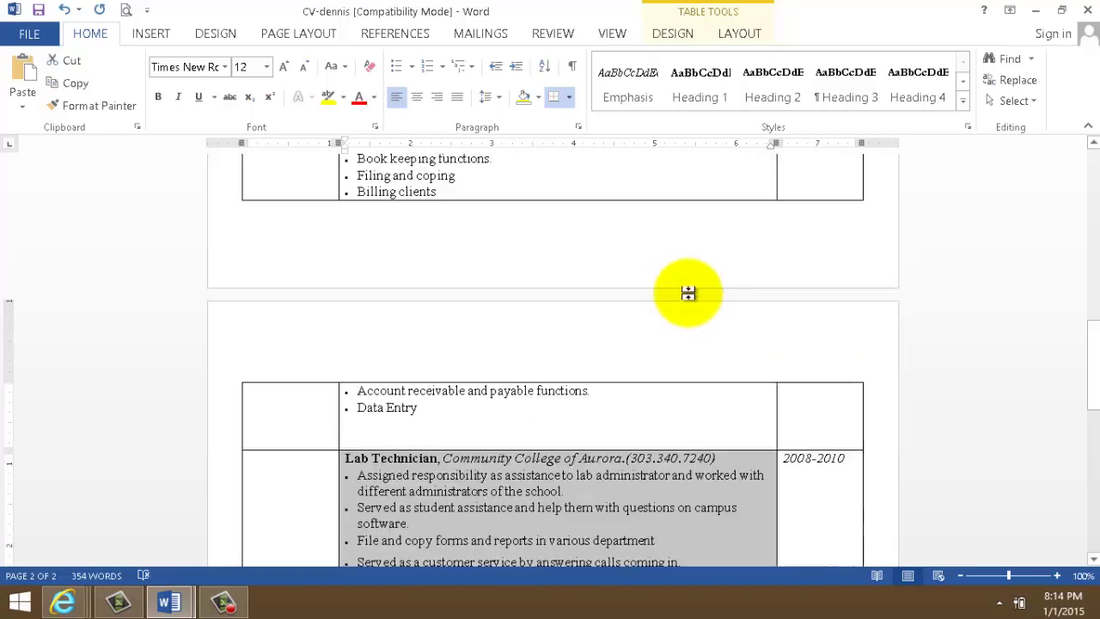
scroll(687, 295, "up", 6)
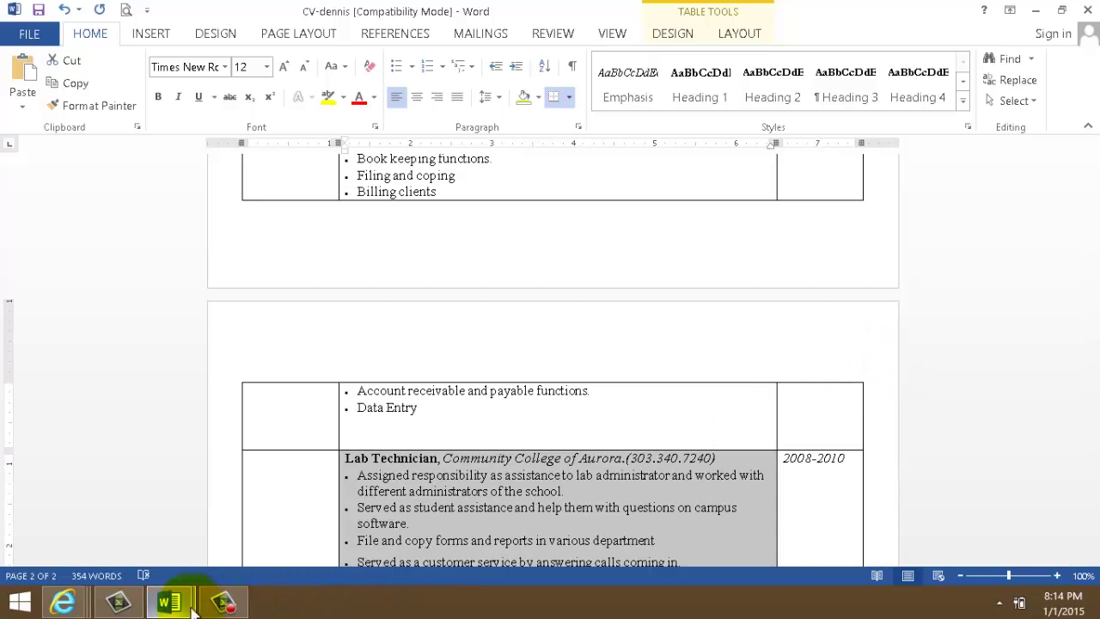
mouse_move(192, 608)
left_click(263, 545)
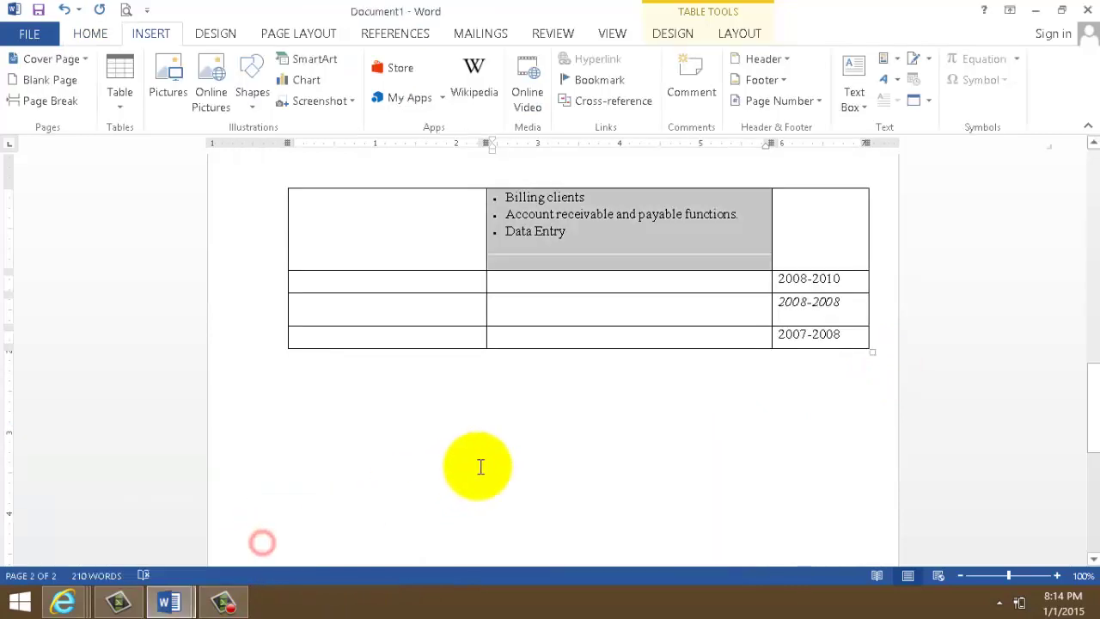
left_click(512, 285)
key("ctrl+v")
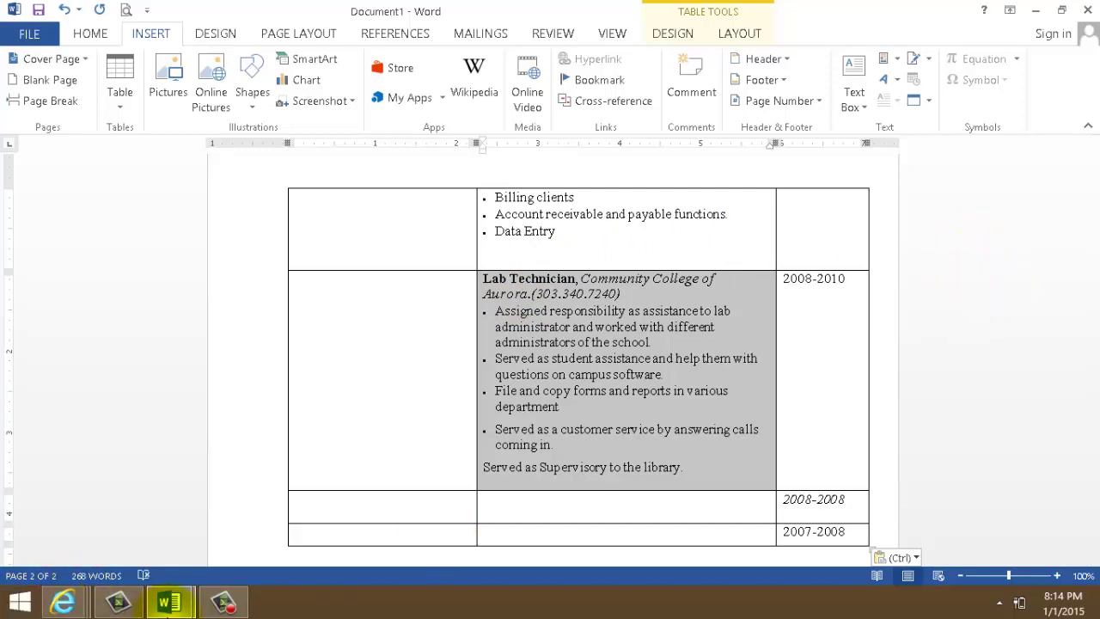
- Copy the Bag Tagger entry from the example CV into the empty 2008-2008 description cell
left_click(171, 609)
left_click(135, 516)
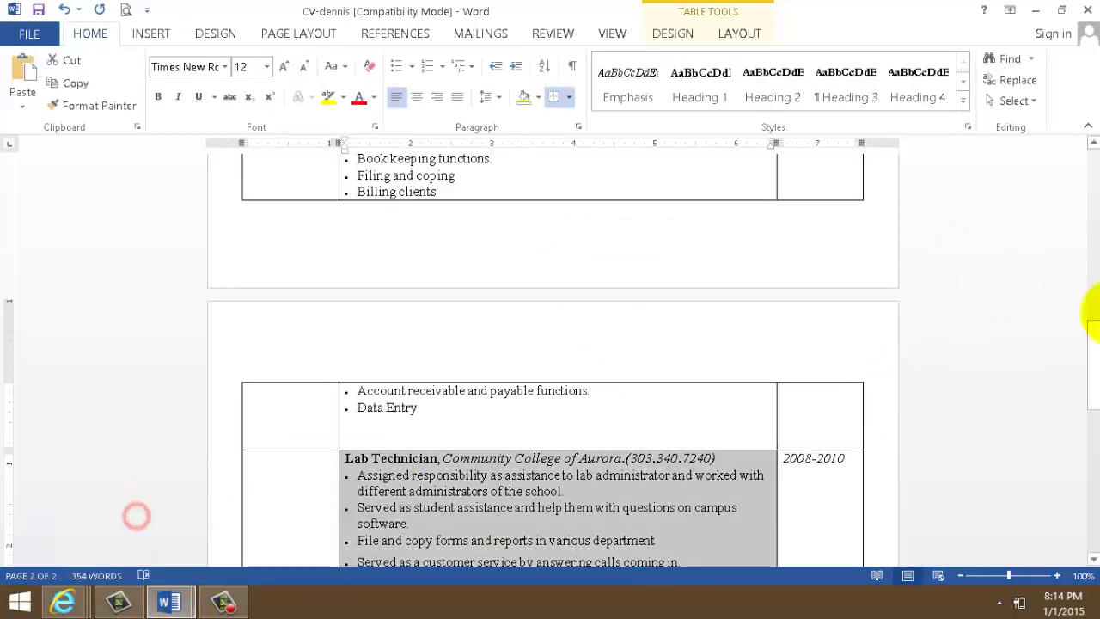
left_click_drag(1094, 338, 1095, 404)
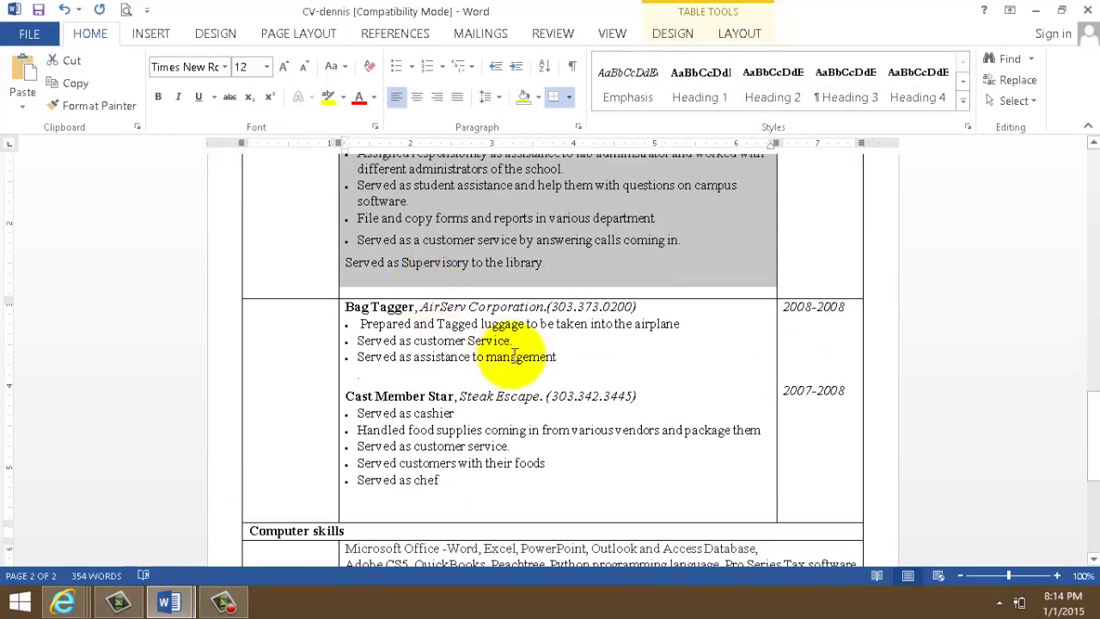
left_click(565, 359)
left_click_drag(567, 359, 337, 316)
key("ctrl+c")
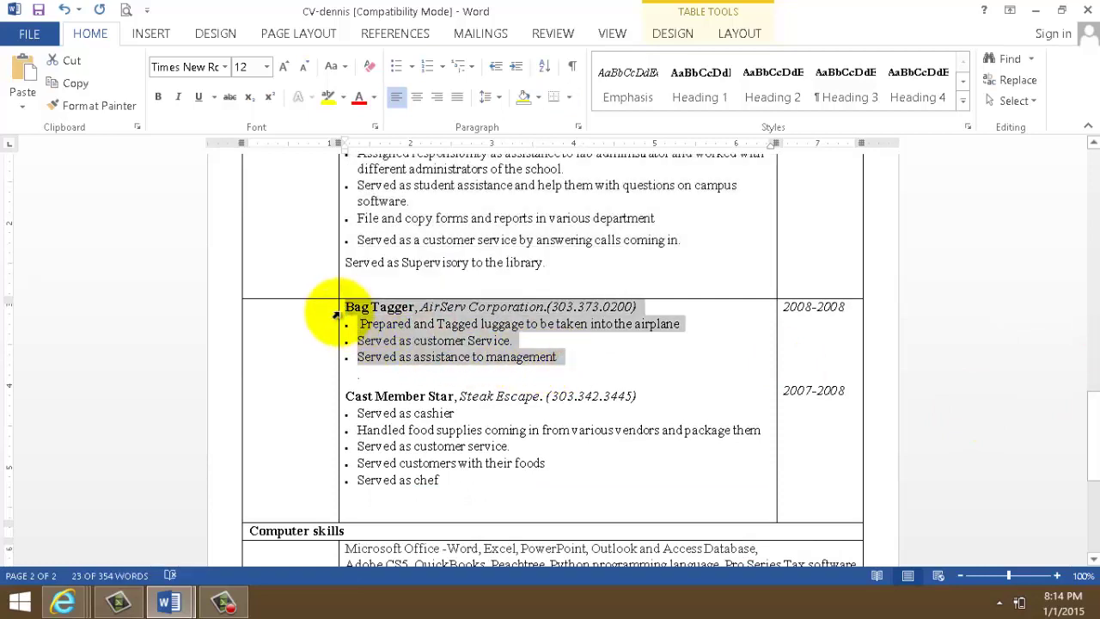
left_click(168, 601)
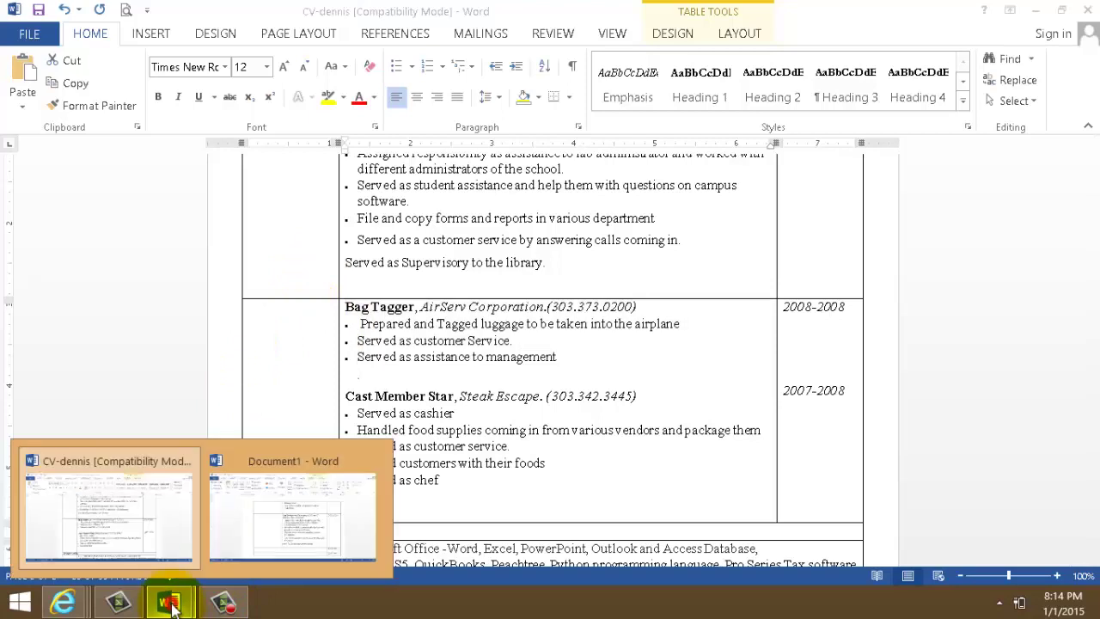
left_click(301, 532)
left_click(497, 501)
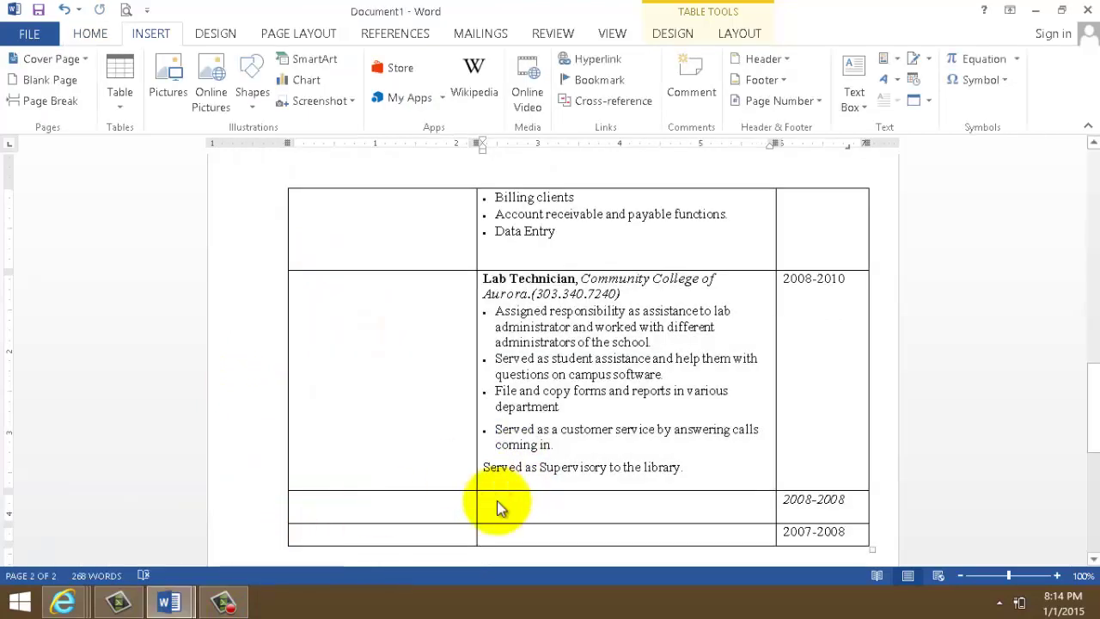
key("ctrl+v")
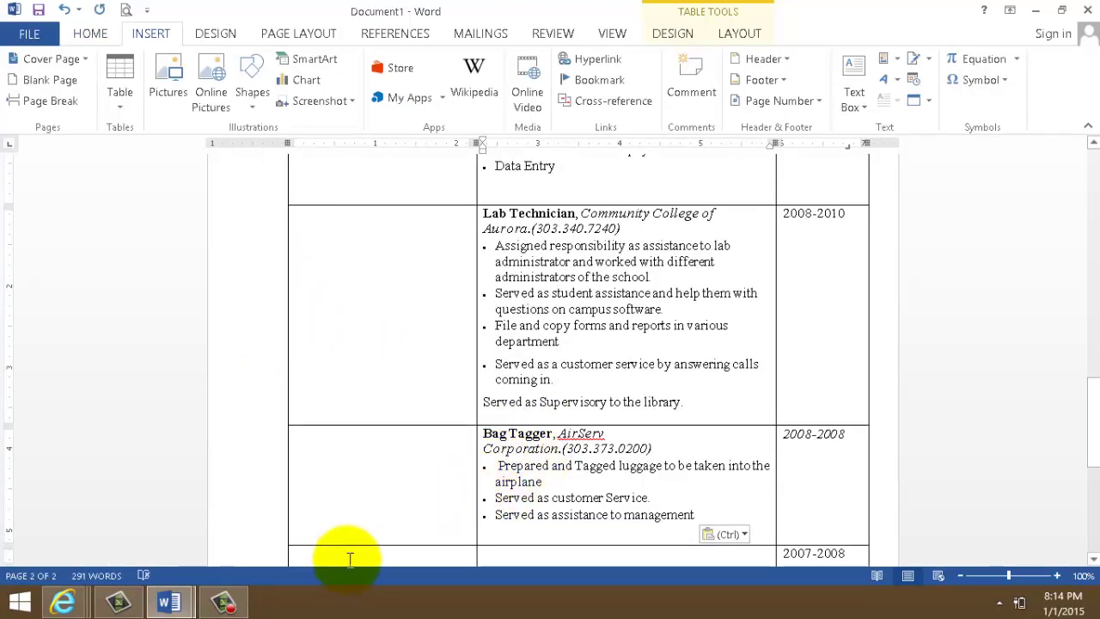
- Copy the Cast Member Star entry from the example CV into the last row's middle cell
left_click(169, 601)
left_click(172, 540)
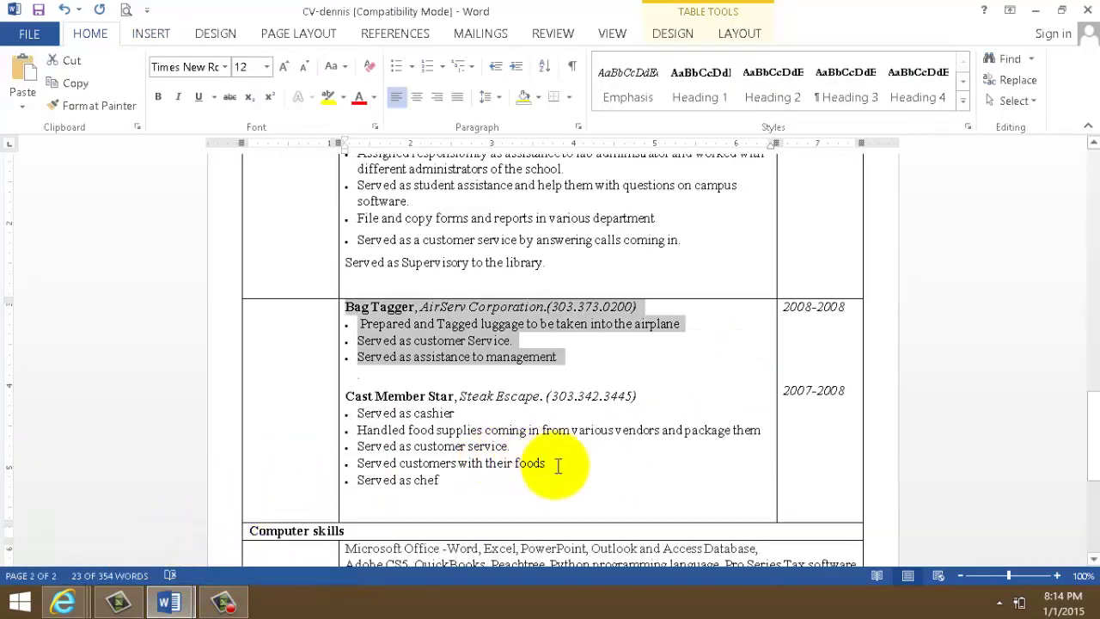
left_click_drag(345, 391, 503, 496)
key("ctrl+c")
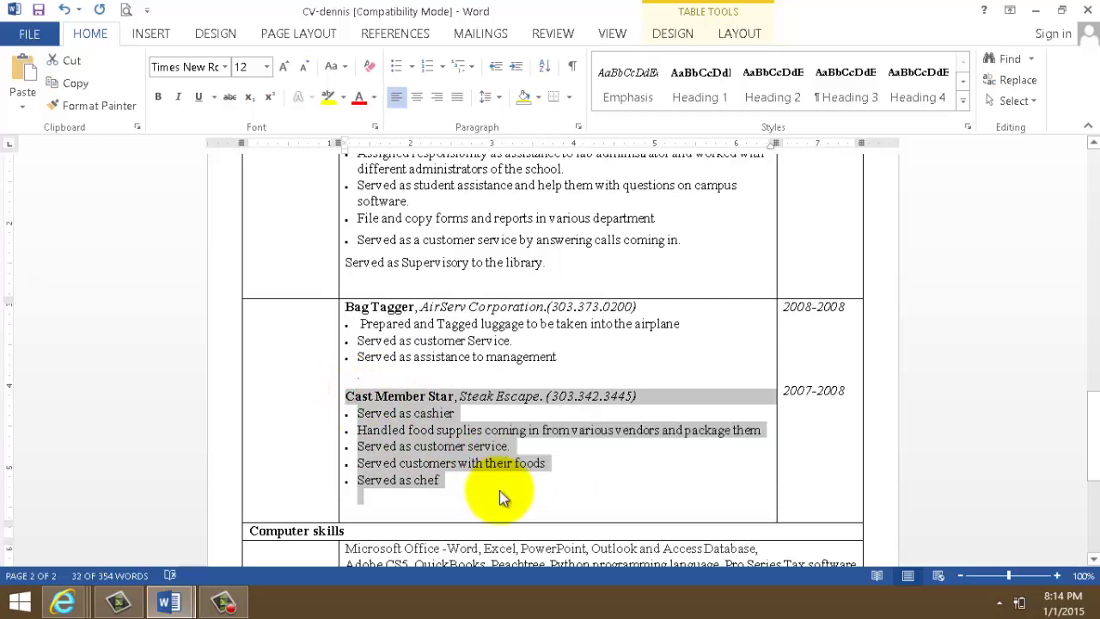
mouse_move(195, 604)
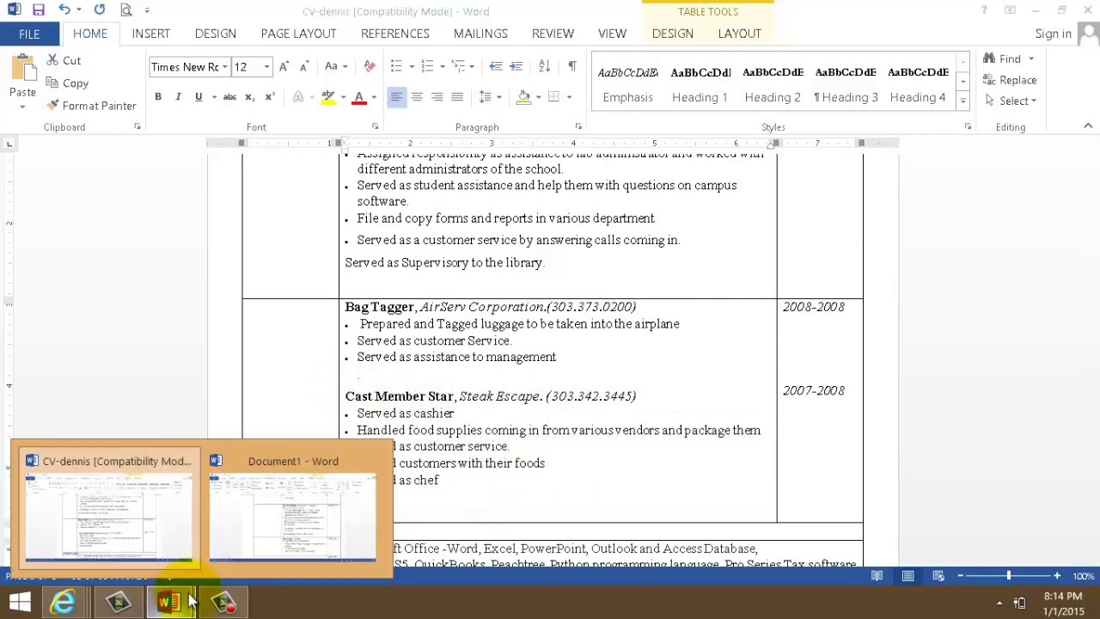
left_click(251, 537)
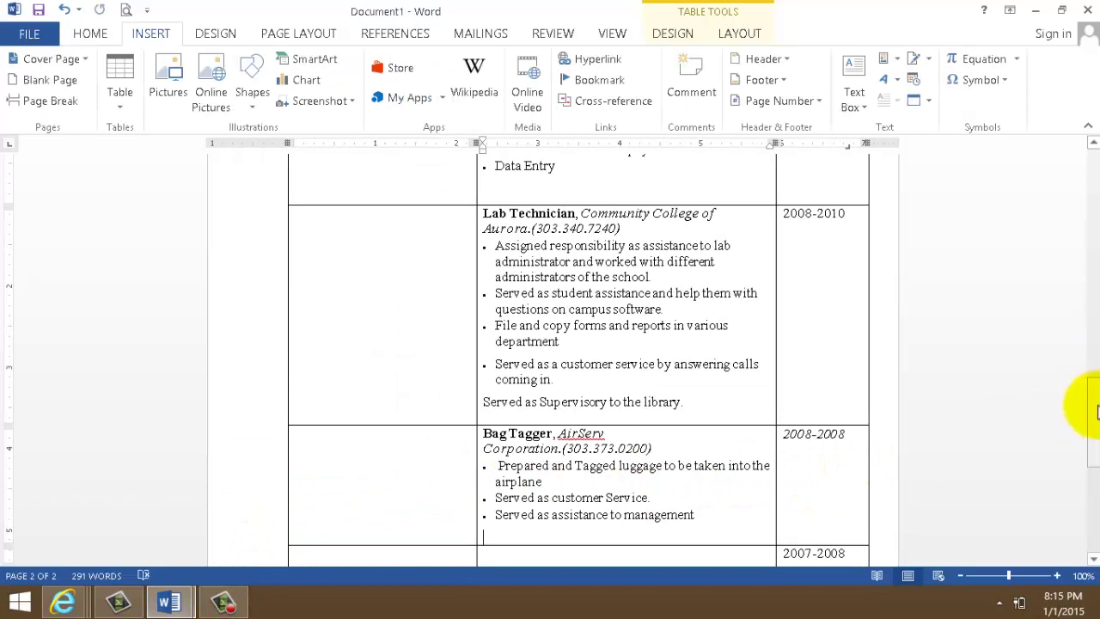
left_click_drag(1095, 411, 1081, 420)
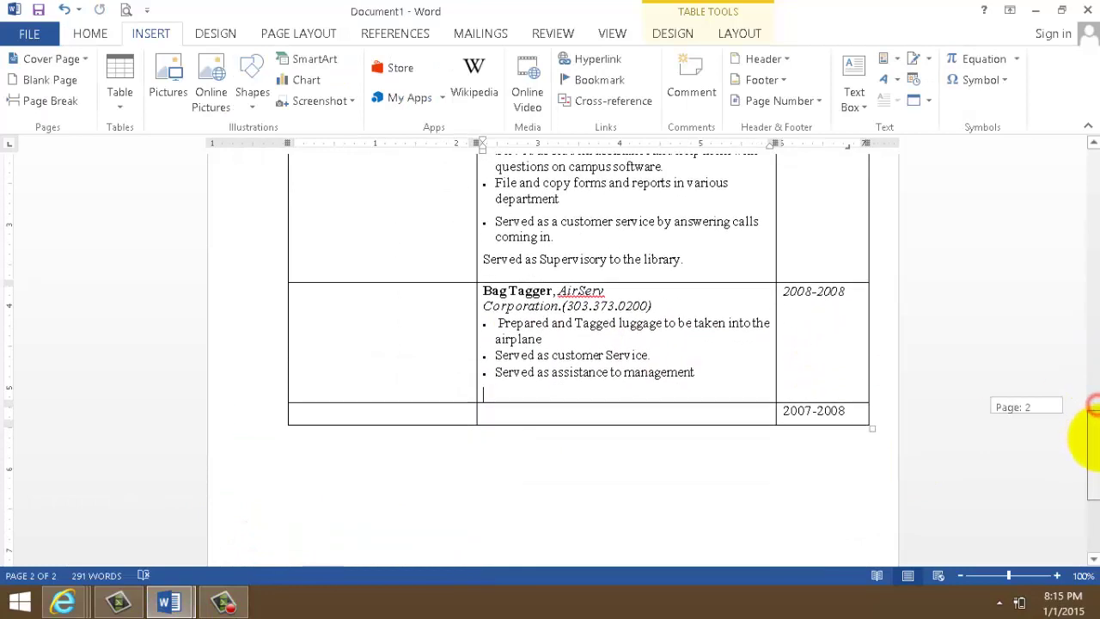
left_click(497, 416)
key("ctrl+v")
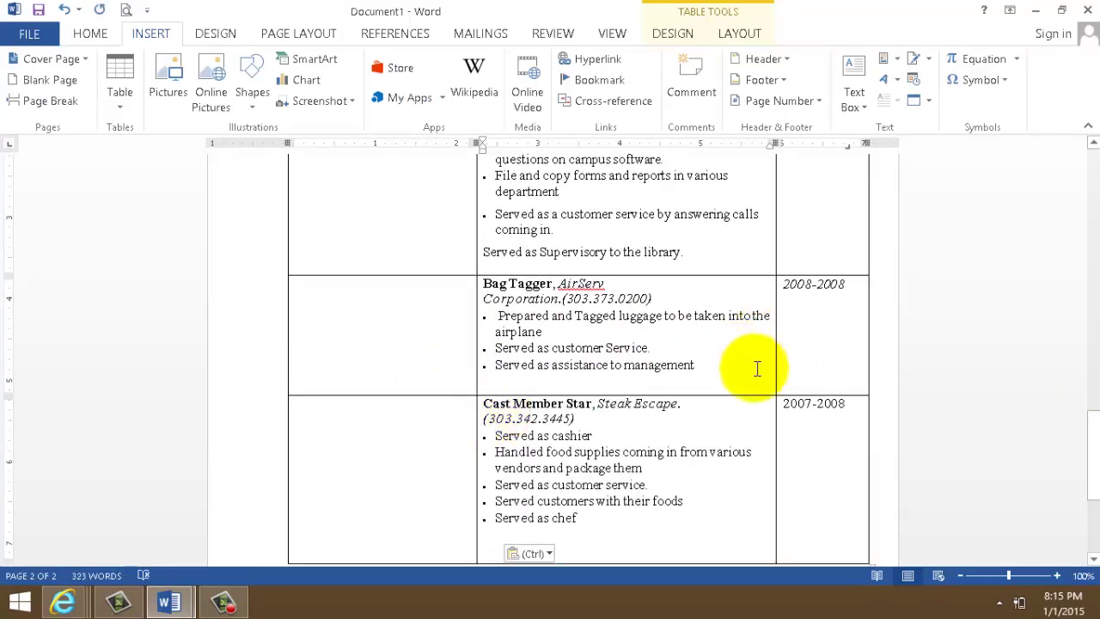
scroll(902, 314, "up", 6)
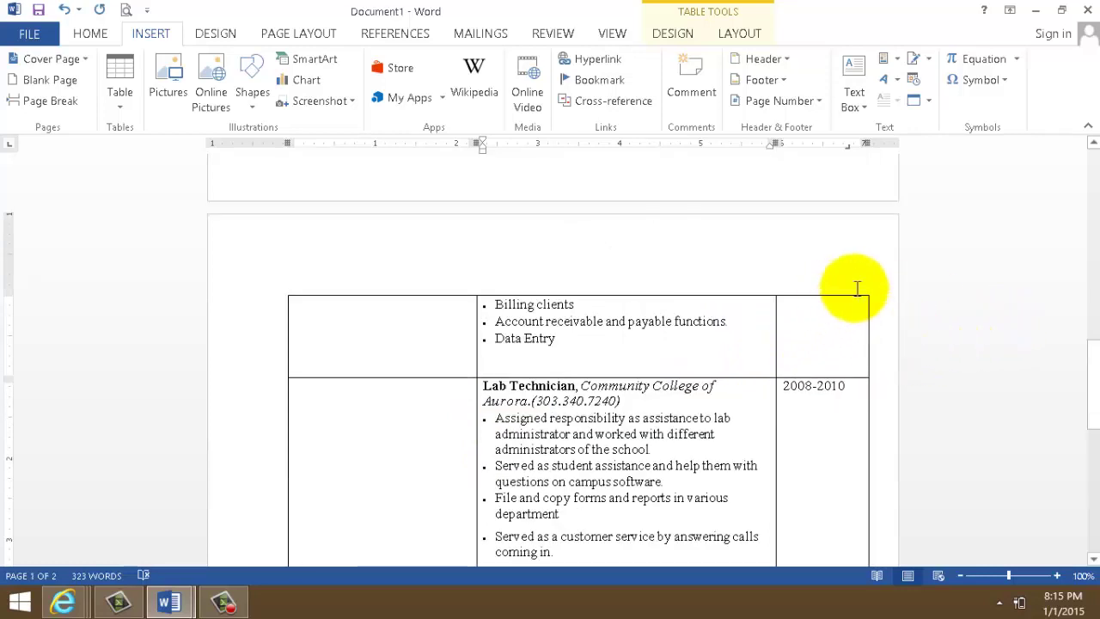
left_click_drag(1088, 408, 1085, 352)
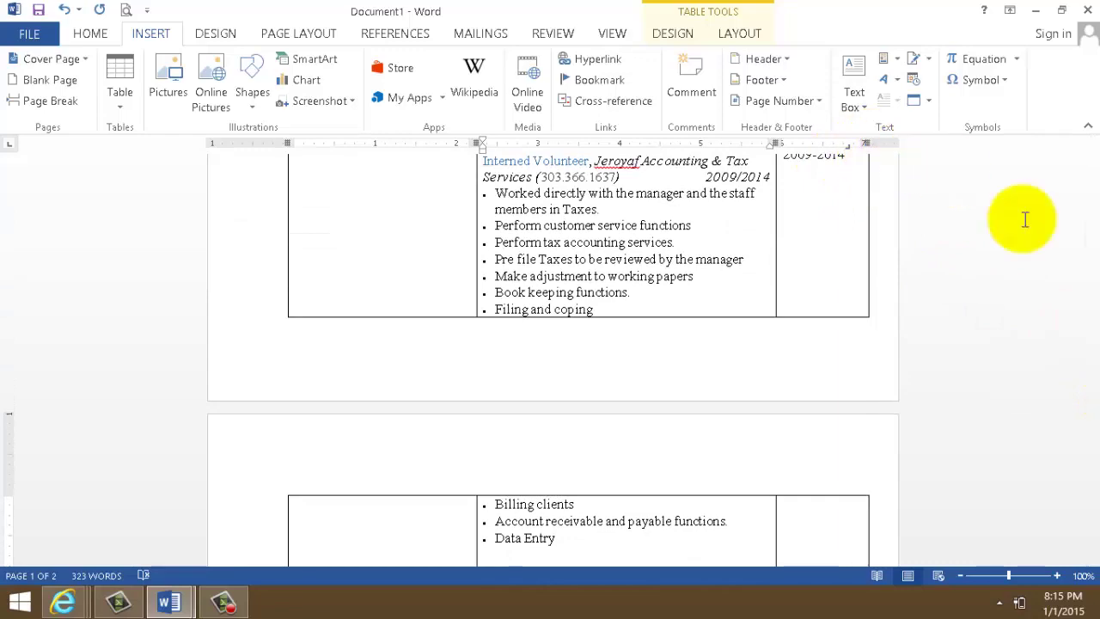
- Shift the whole table further left, then undo that move
left_click_drag(1091, 331, 1083, 167)
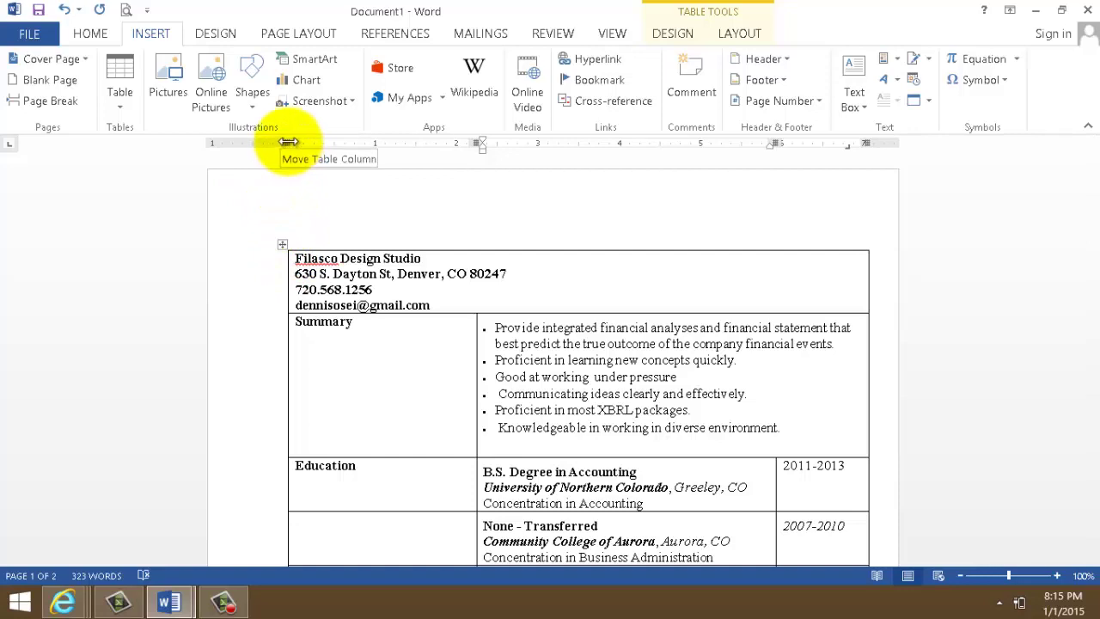
left_click_drag(288, 142, 225, 143)
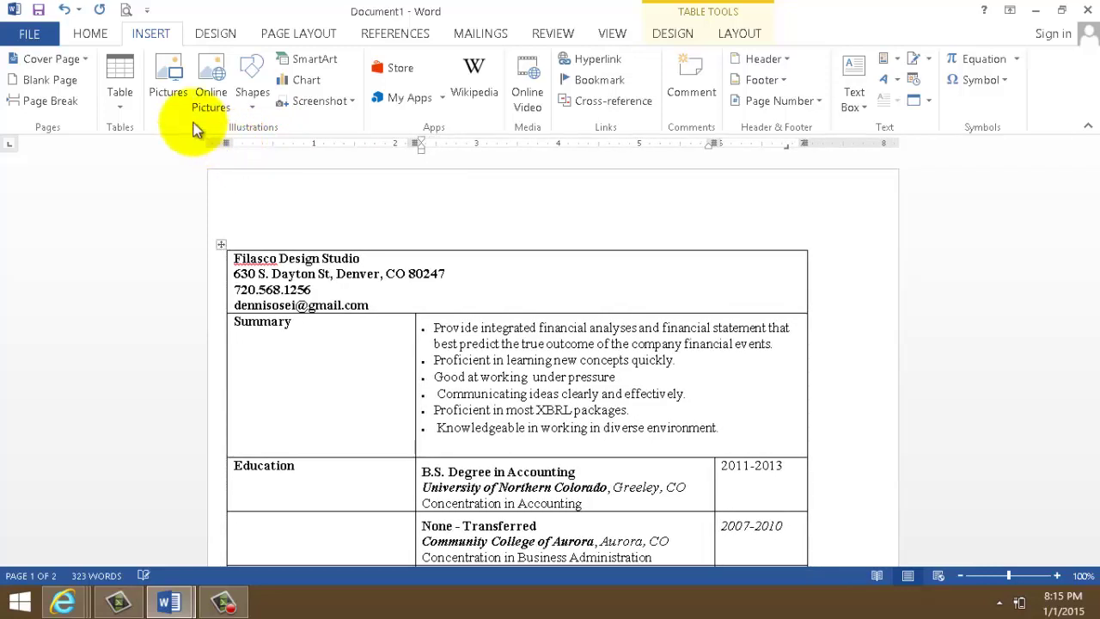
left_click(65, 10)
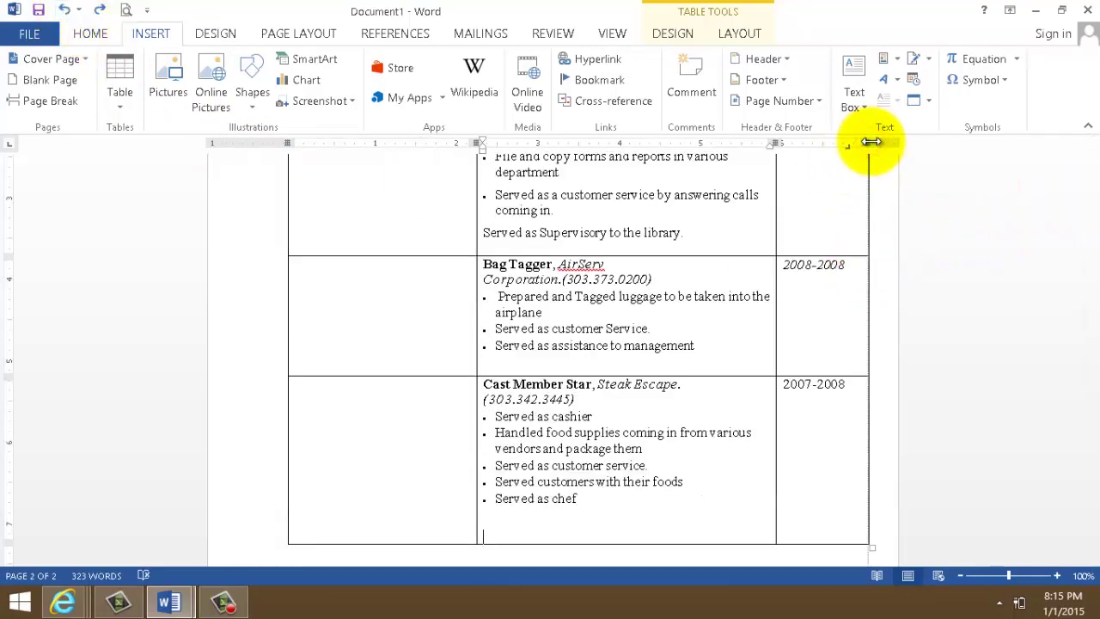
- Widen the job description column and adjust the table's right edge on the ruler
left_click_drag(873, 142, 879, 141)
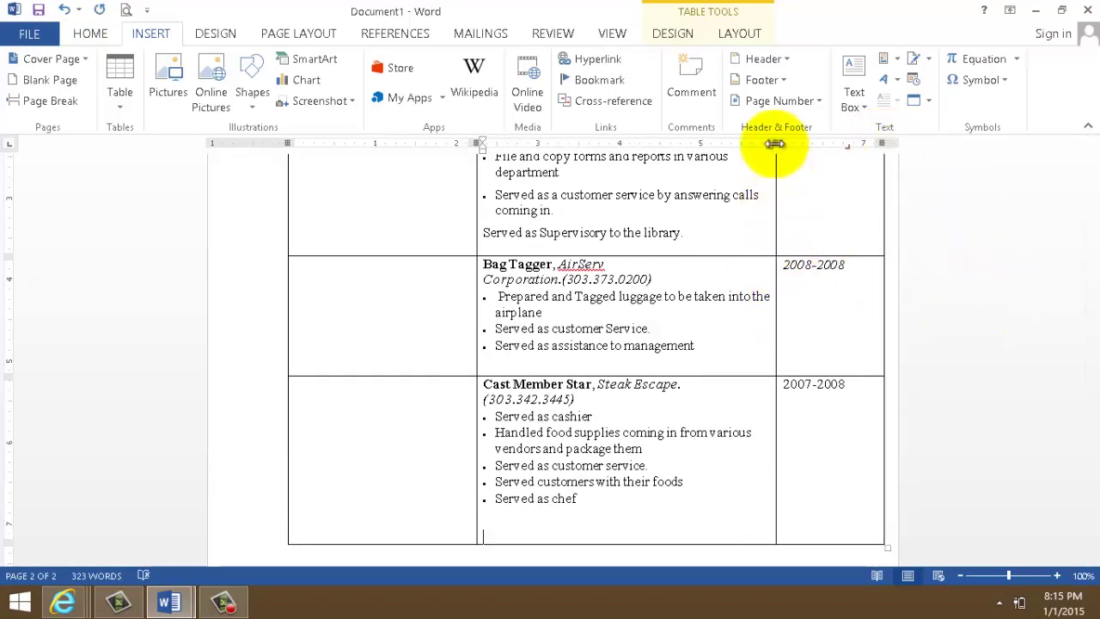
left_click_drag(775, 143, 806, 144)
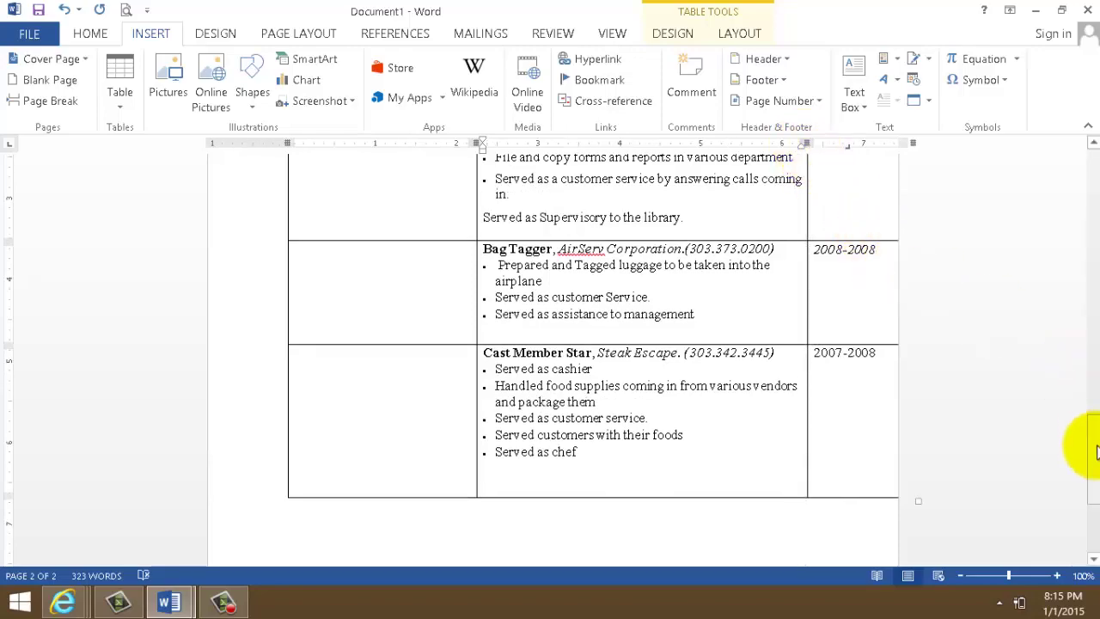
left_click_drag(1093, 504, 1093, 445)
left_click_drag(1093, 378, 1048, 382)
left_click_drag(918, 142, 894, 142)
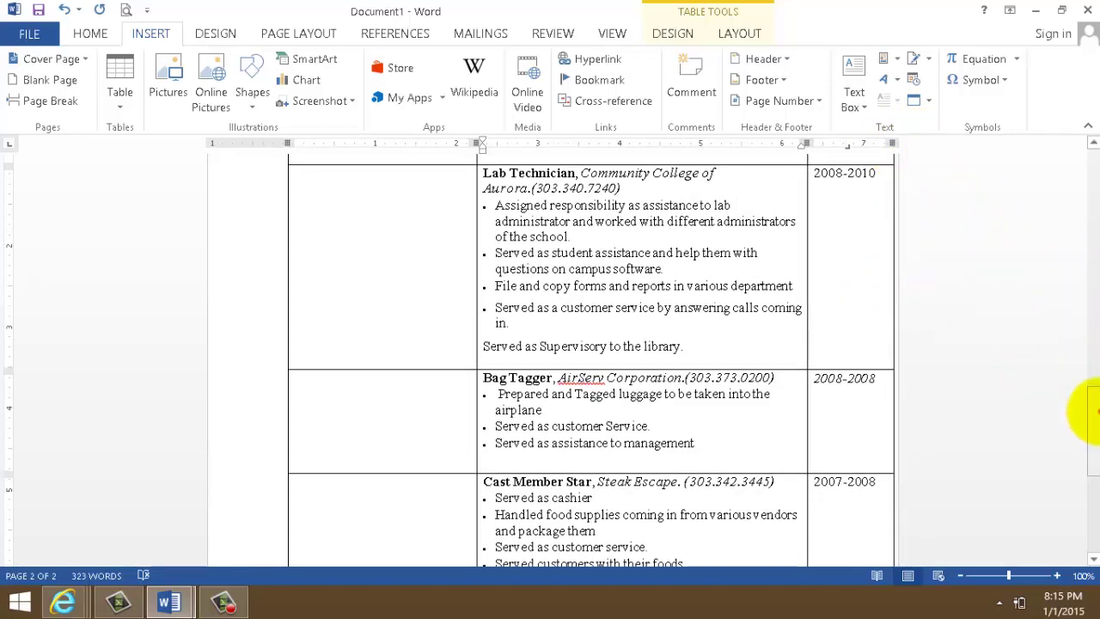
left_click_drag(1095, 411, 1080, 454)
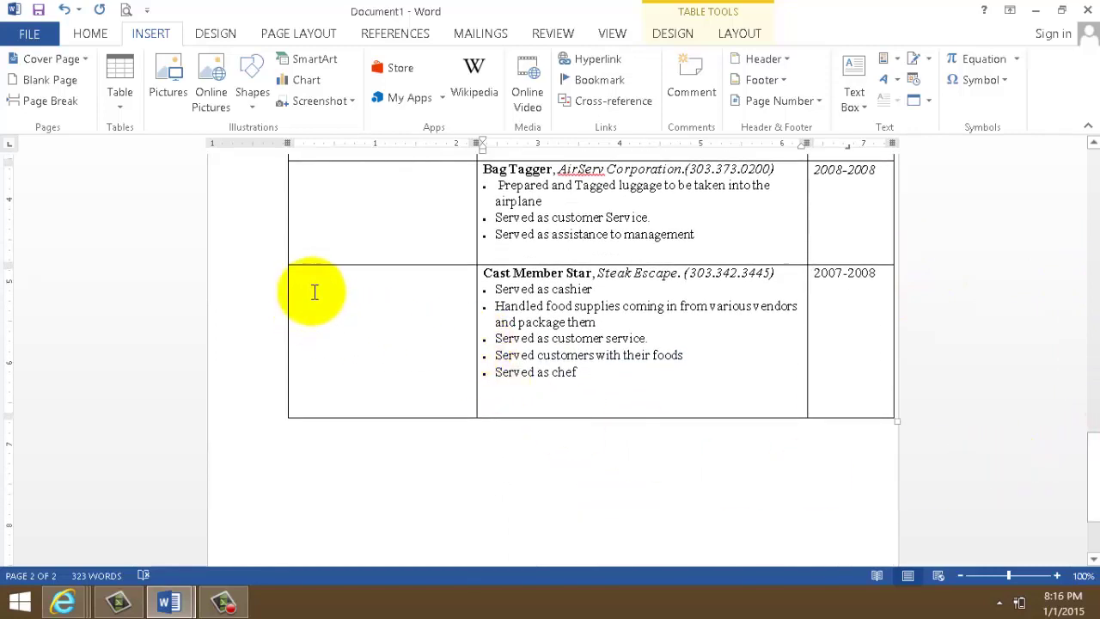
left_click_drag(311, 290, 850, 363)
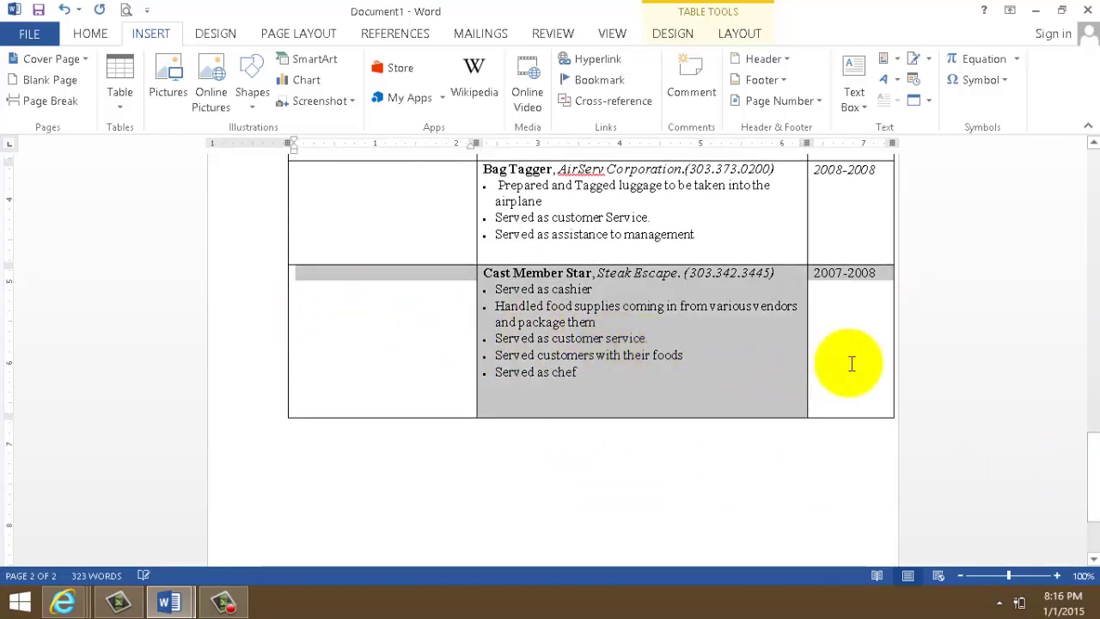
- Insert an empty row below the Cast Member Star row and compare with the CV-dennis example
right_click(660, 335)
mouse_move(739, 436)
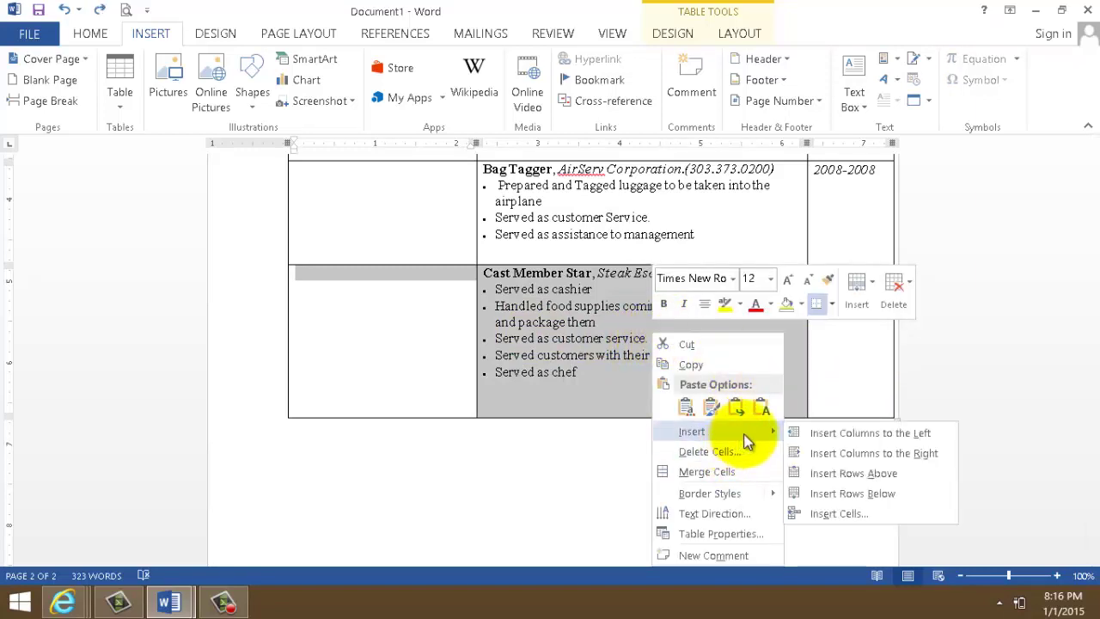
left_click(869, 491)
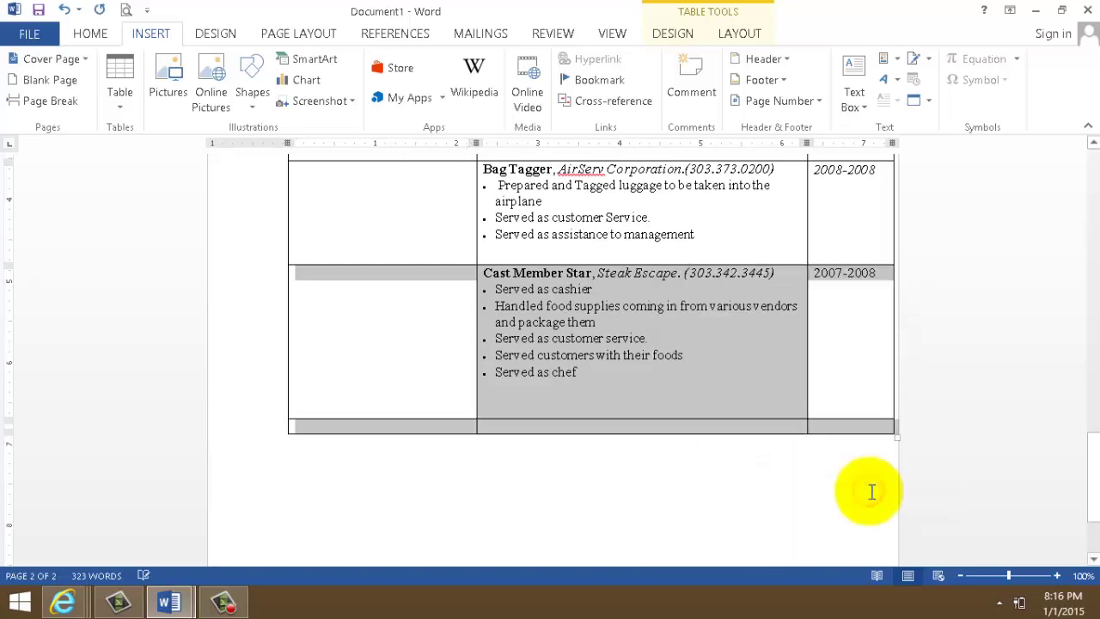
left_click(168, 601)
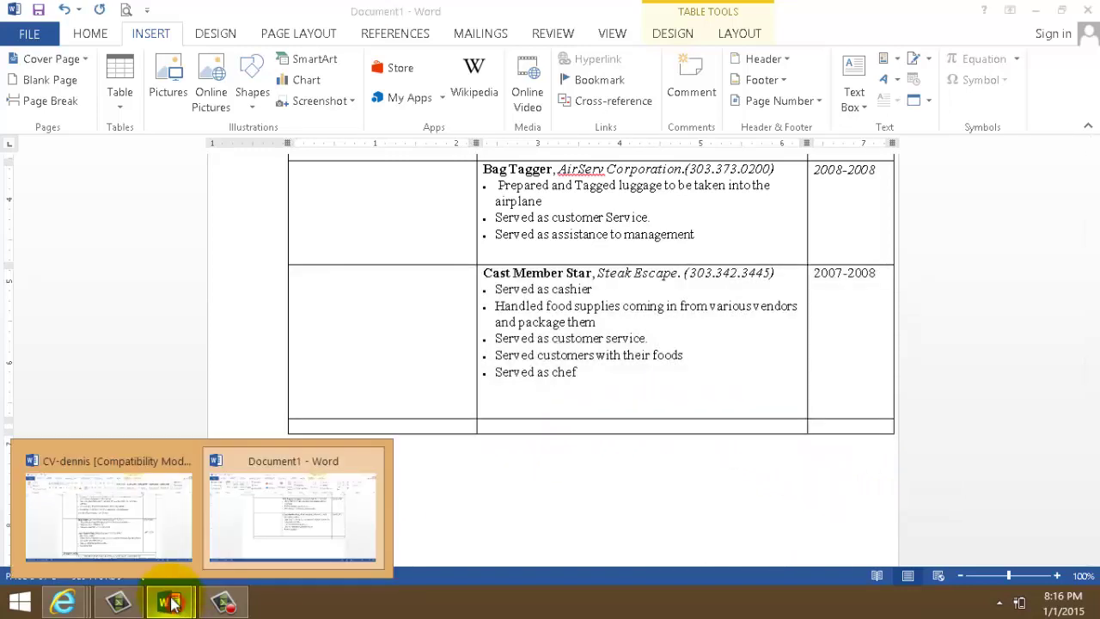
left_click(147, 536)
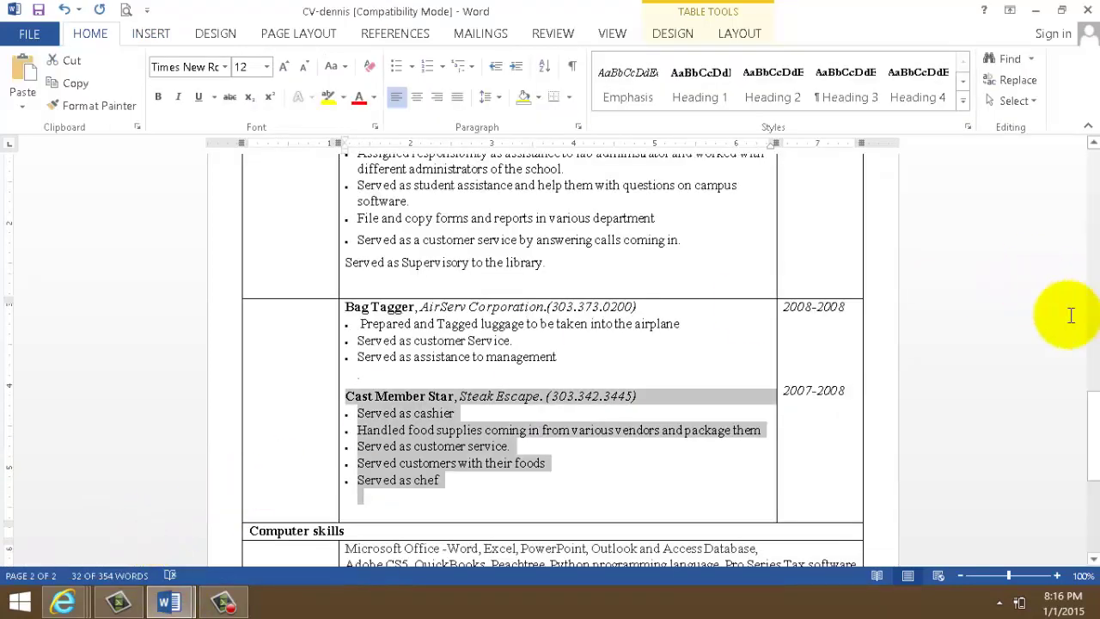
left_click_drag(1096, 410, 1083, 479)
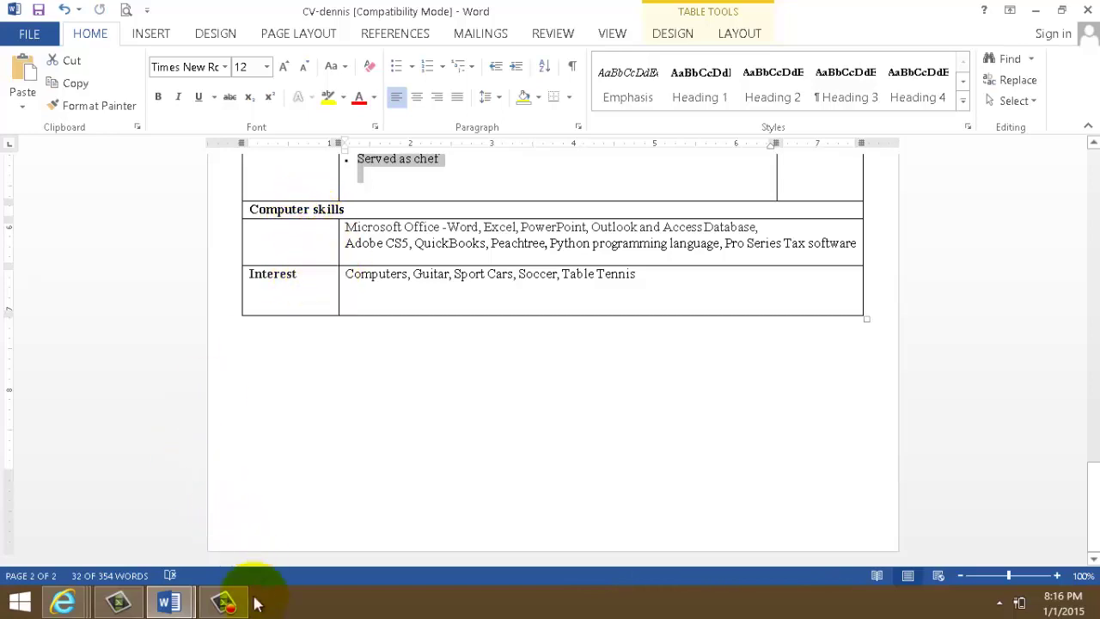
mouse_move(171, 601)
left_click(280, 538)
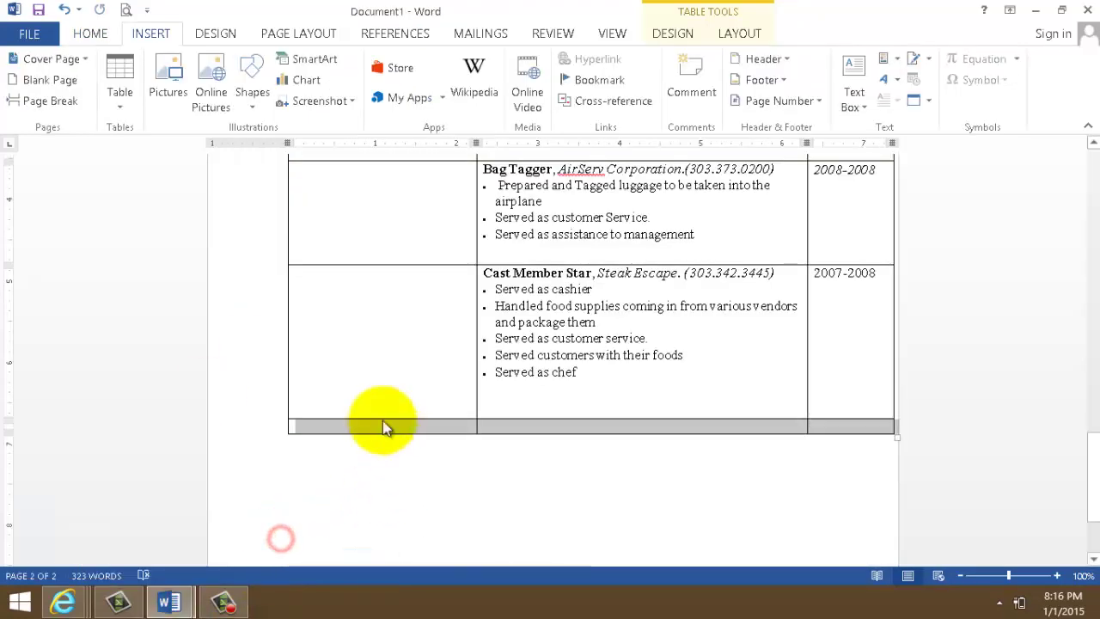
- Insert a second empty row at the table's bottom and place the cursor in its first cell
right_click(489, 425)
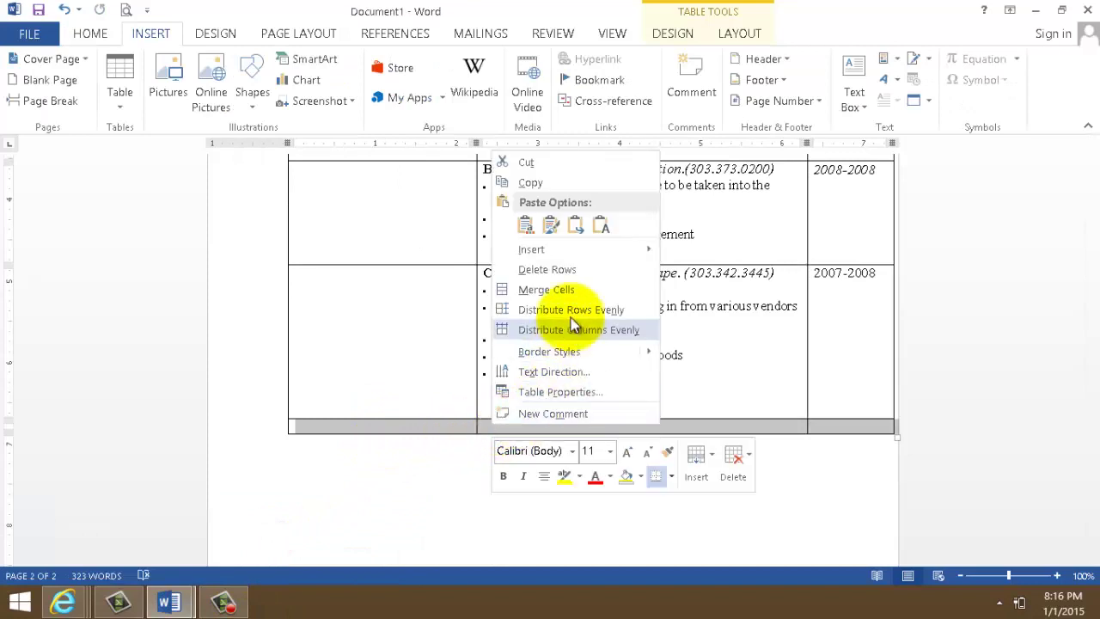
mouse_move(572, 251)
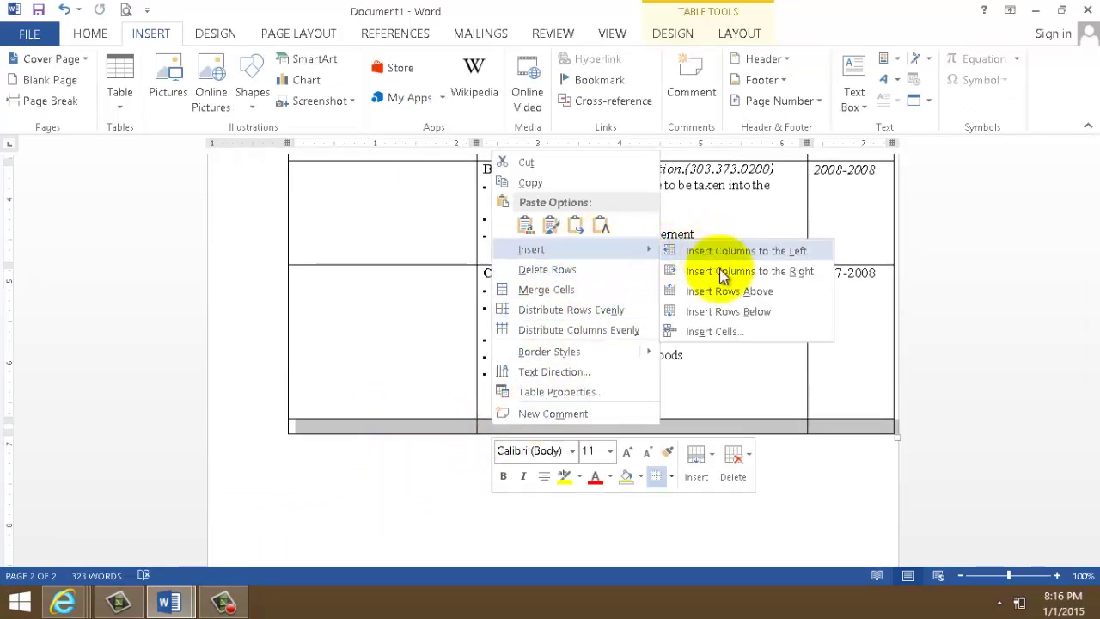
left_click(701, 310)
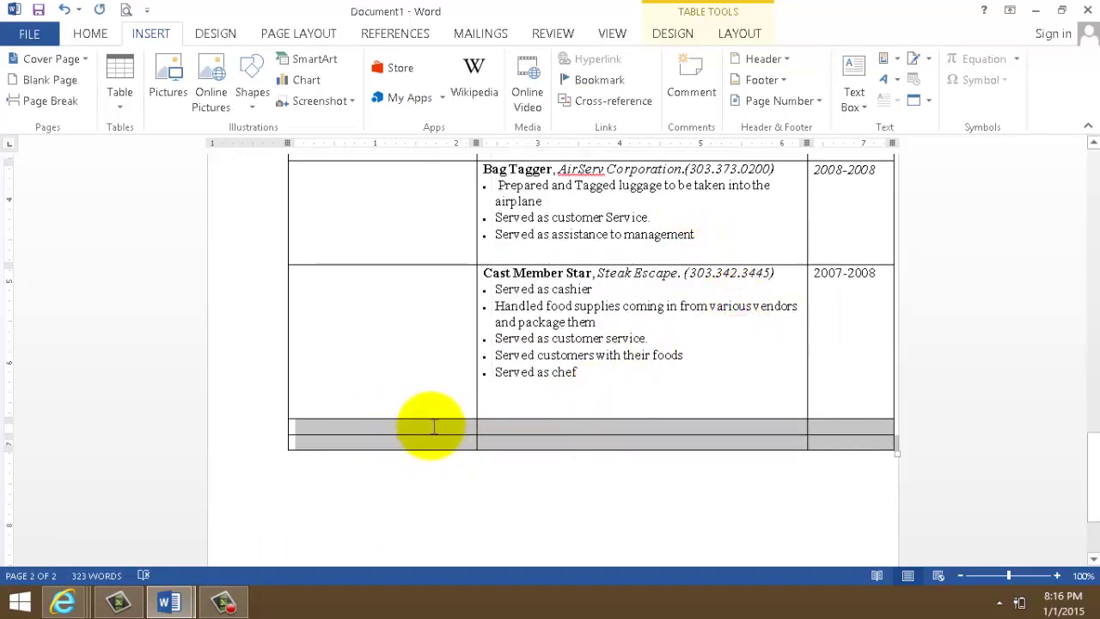
left_click(433, 425)
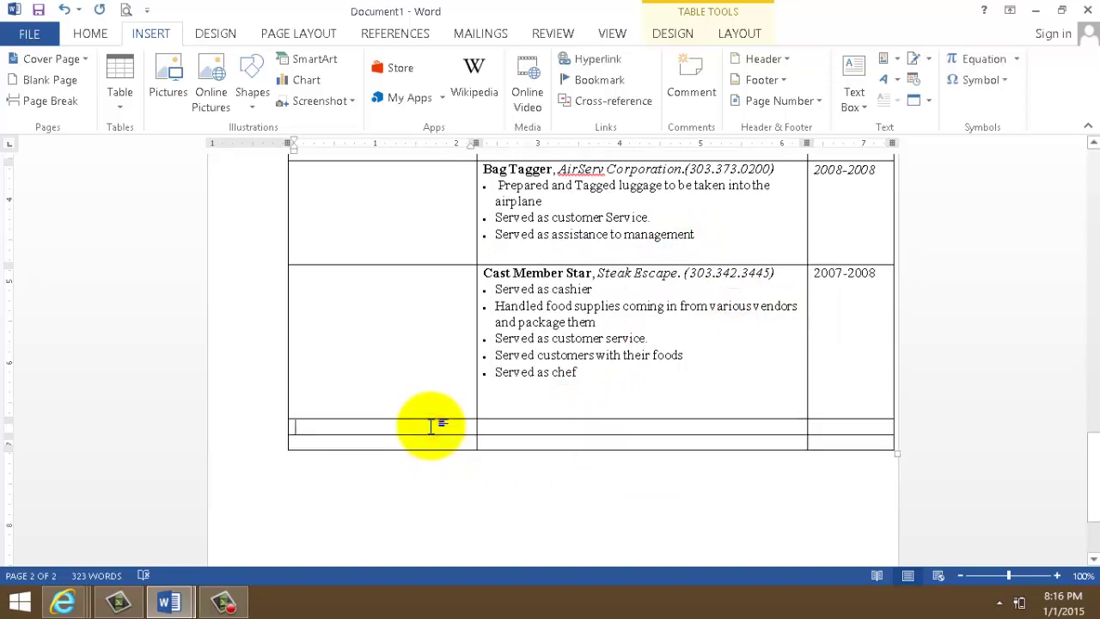
- Type the labels Computer Skills and Interest into the first cells of the two new rows
type("Computer Skills")
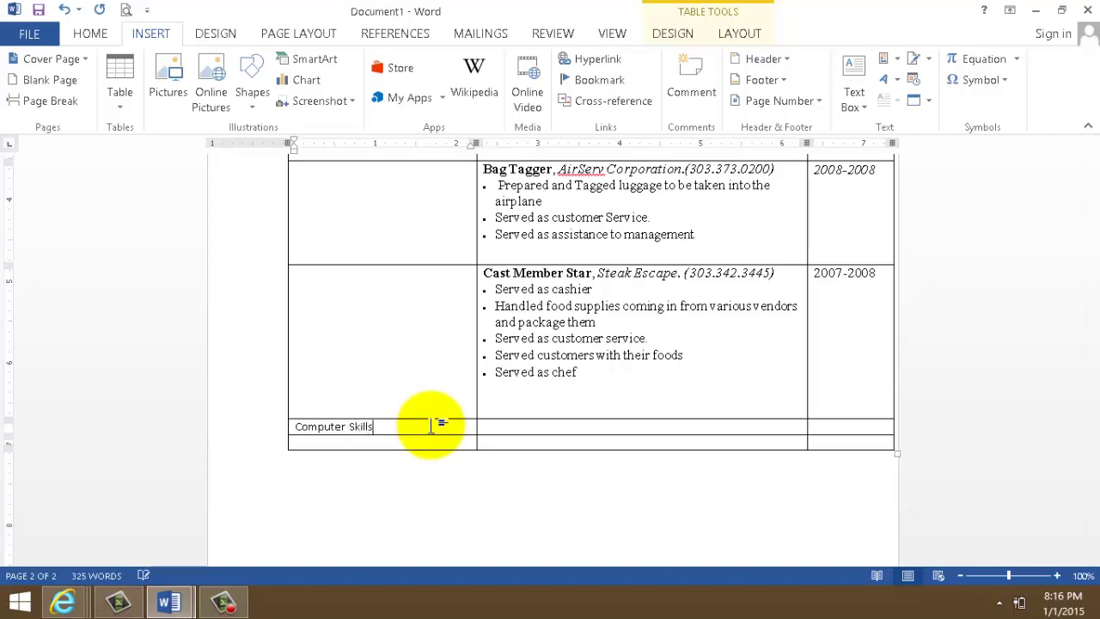
left_click(379, 438)
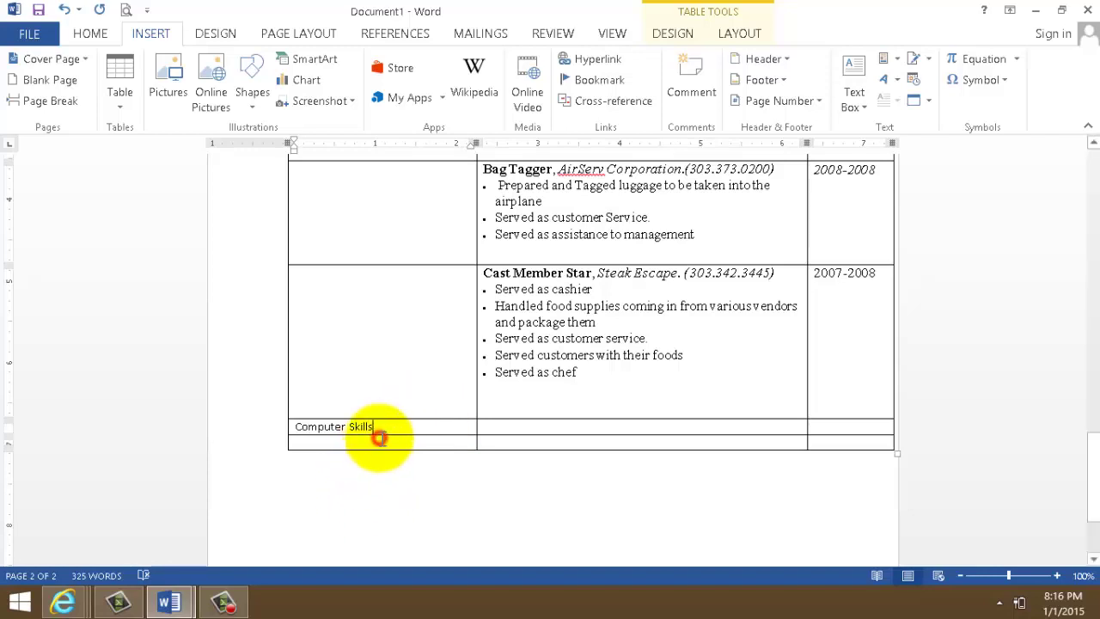
type("Interest")
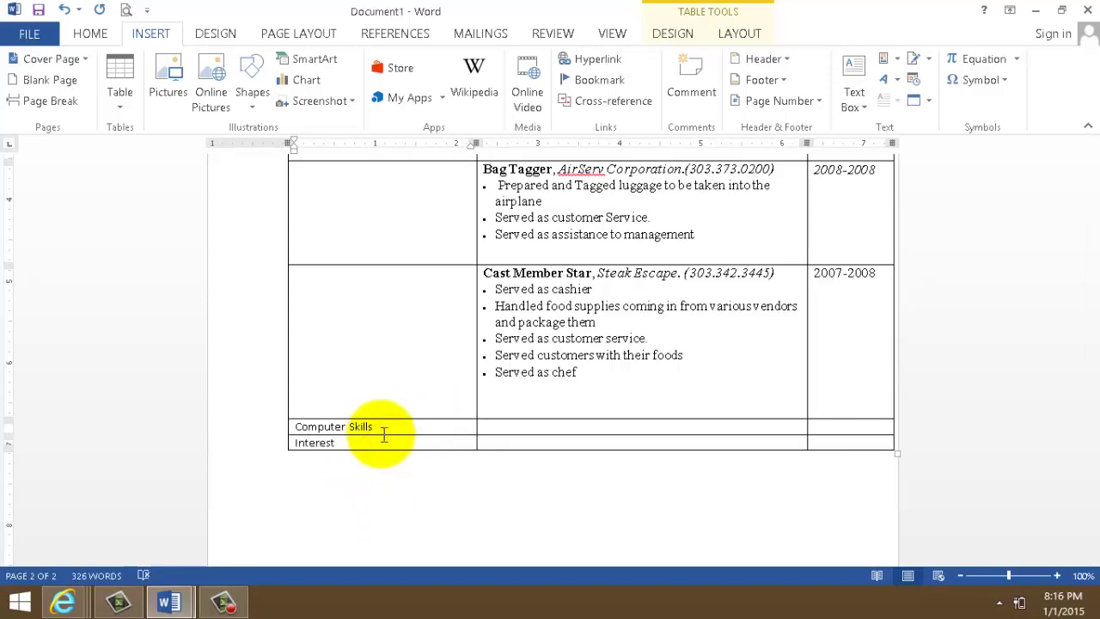
- Bring the CV-dennis example document back to the front
left_click(209, 606)
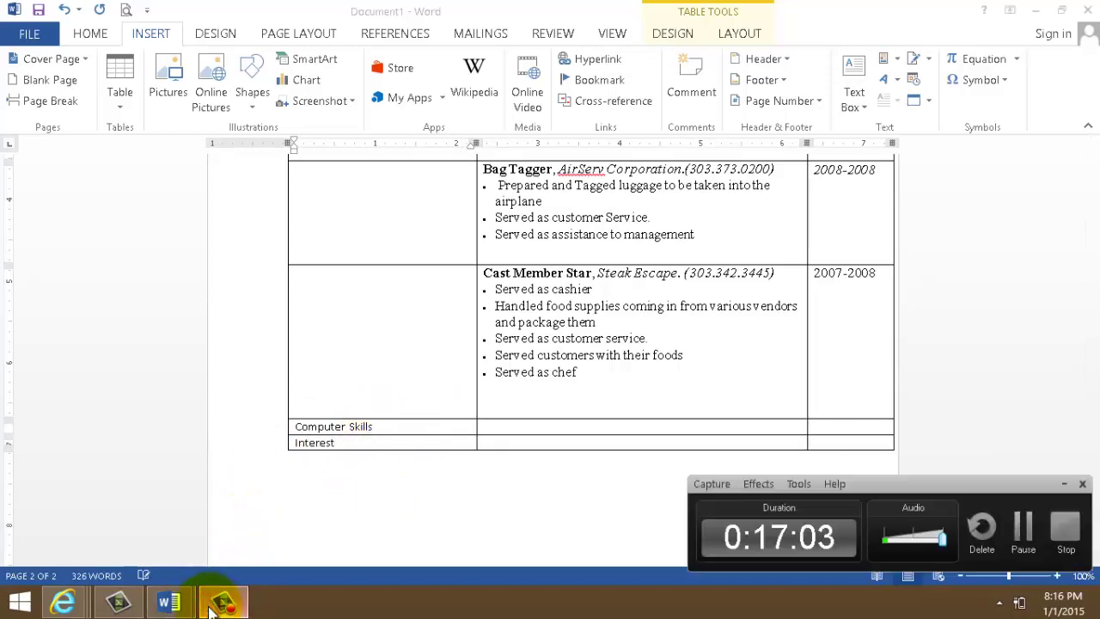
left_click(210, 607)
left_click(118, 604)
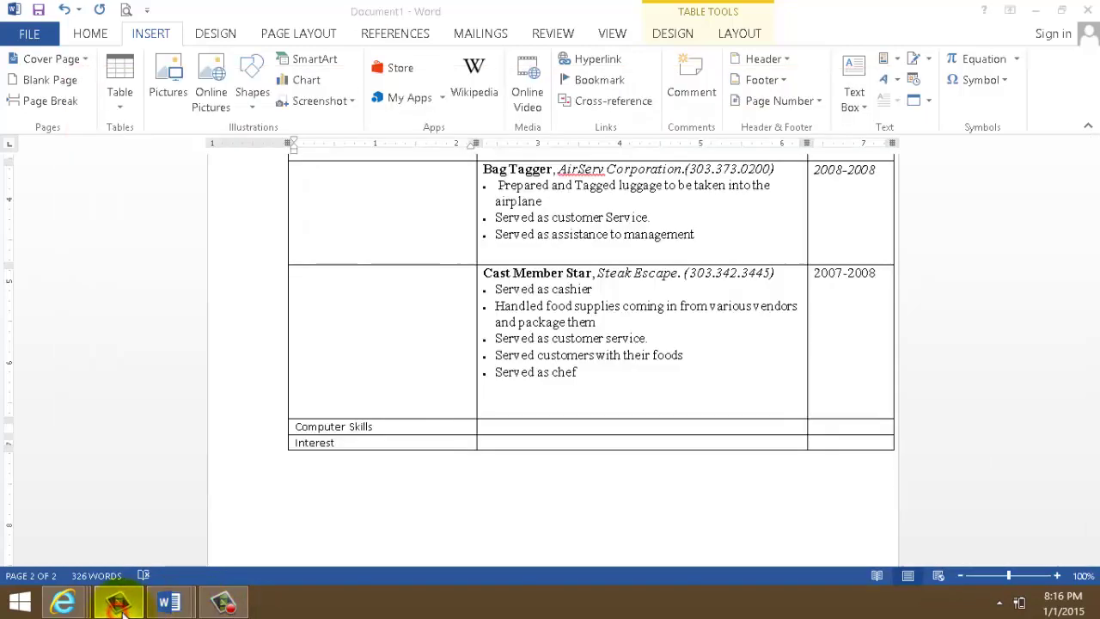
mouse_move(168, 602)
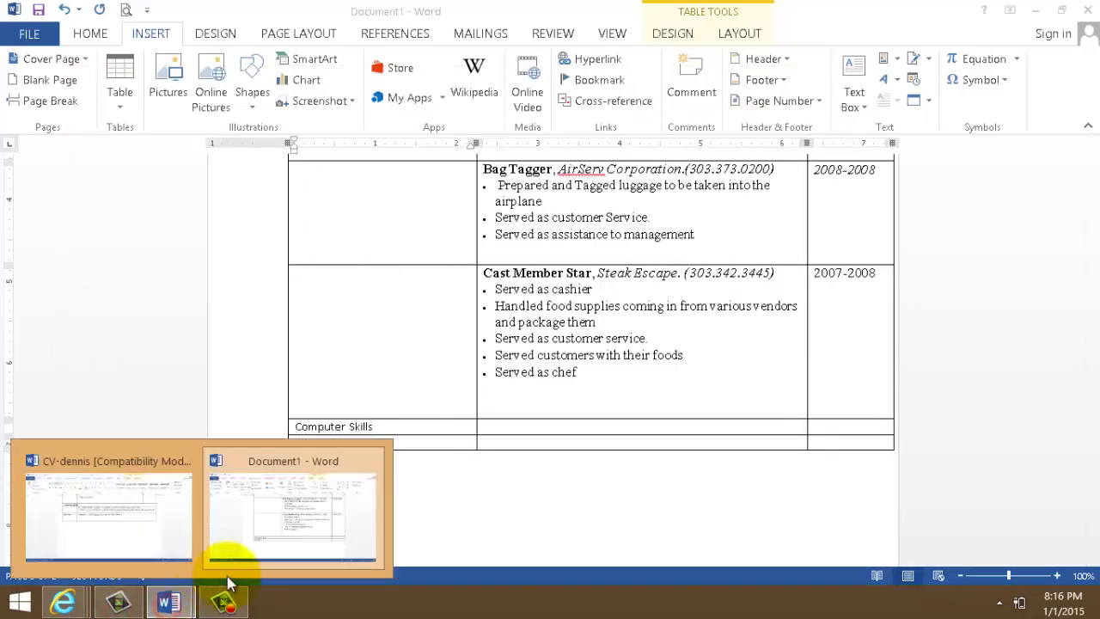
left_click(155, 552)
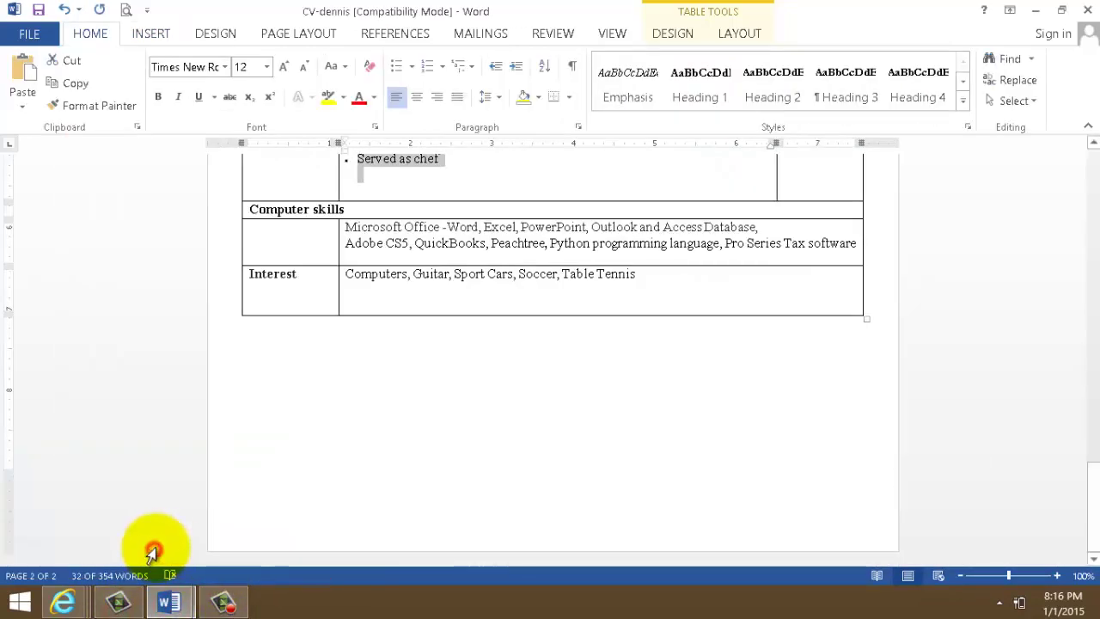
- Copy the computer skills list from CV-dennis into the Computer Skills content cell
left_click(347, 227)
left_click_drag(394, 225, 855, 245)
right_click(694, 238)
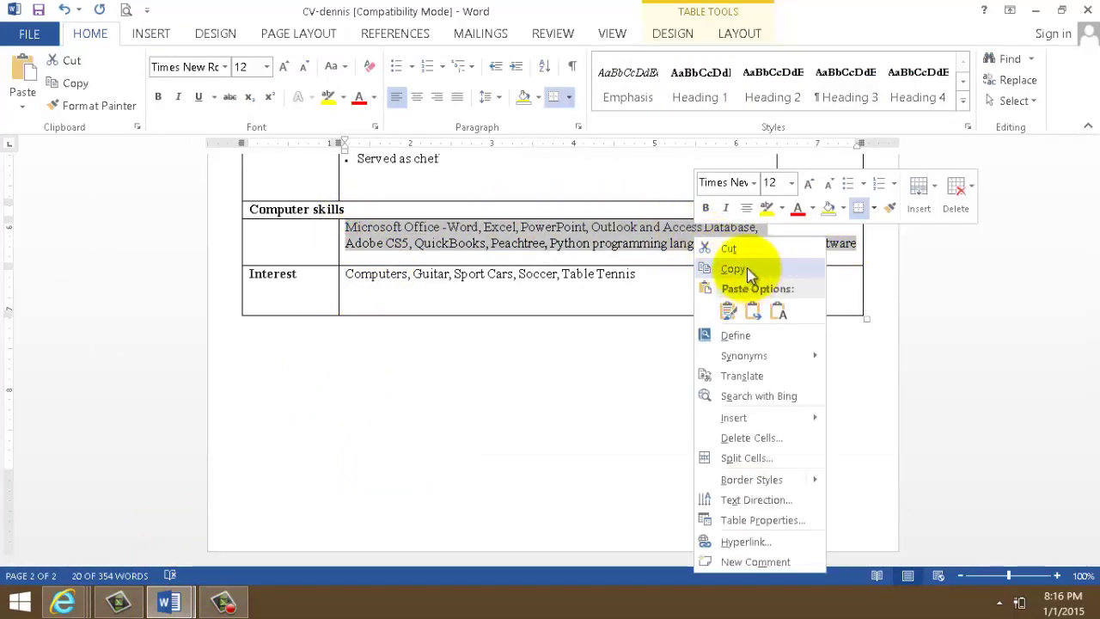
left_click(748, 267)
mouse_move(168, 602)
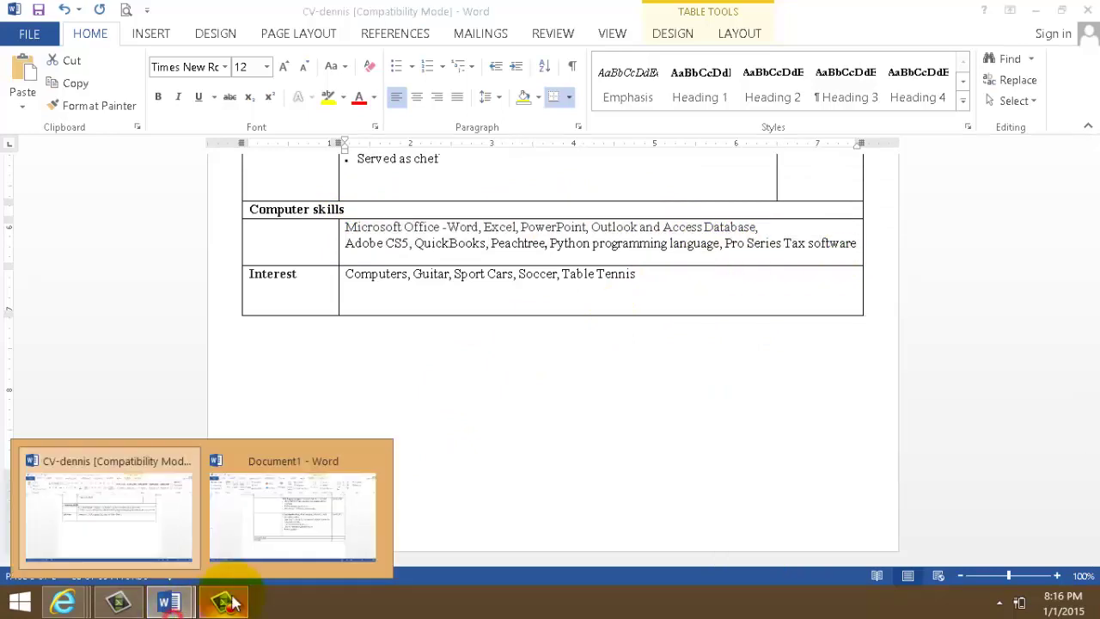
left_click(296, 540)
left_click(496, 426)
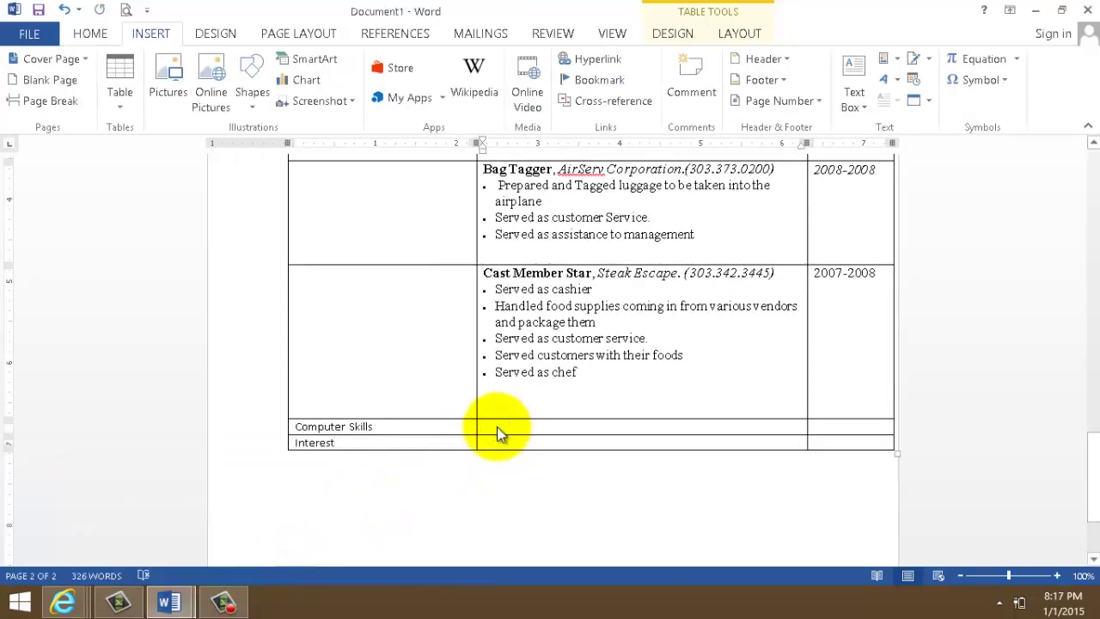
key("ctrl+v")
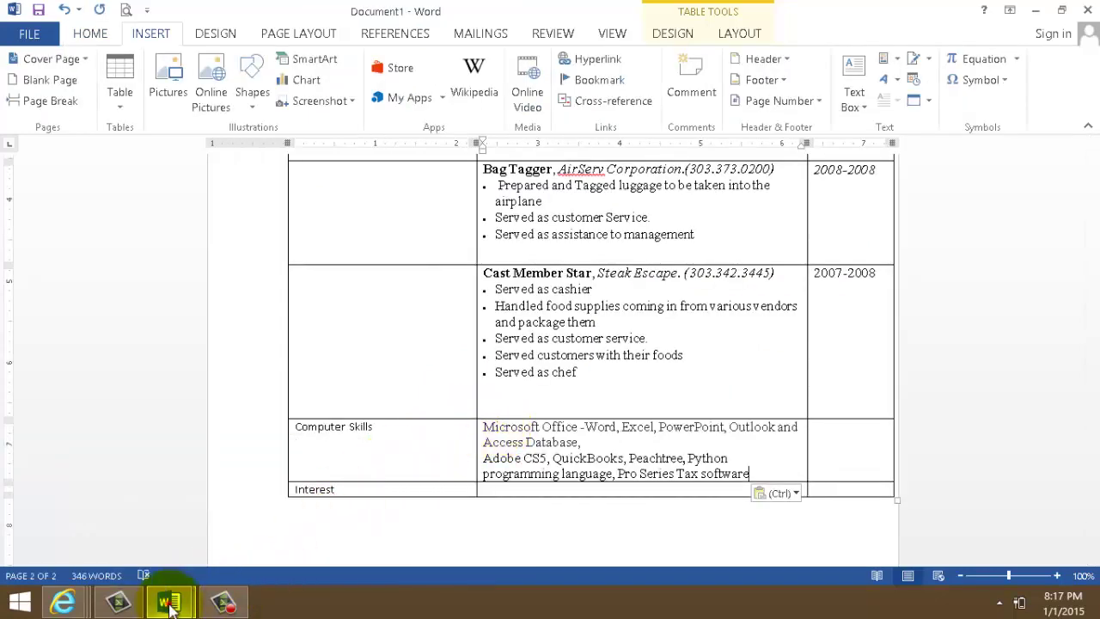
- Copy the interests line (Computers, Guitar, Sport Cars, Soccer, Table Tennis) into the Interest cell
mouse_move(165, 597)
left_click(150, 538)
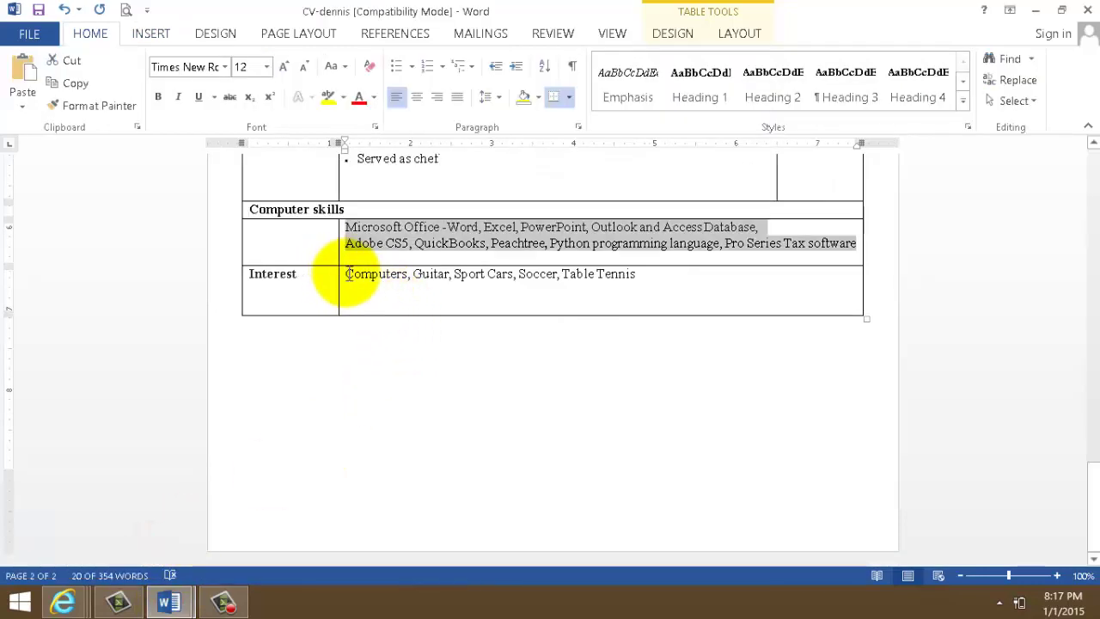
left_click_drag(347, 273, 627, 277)
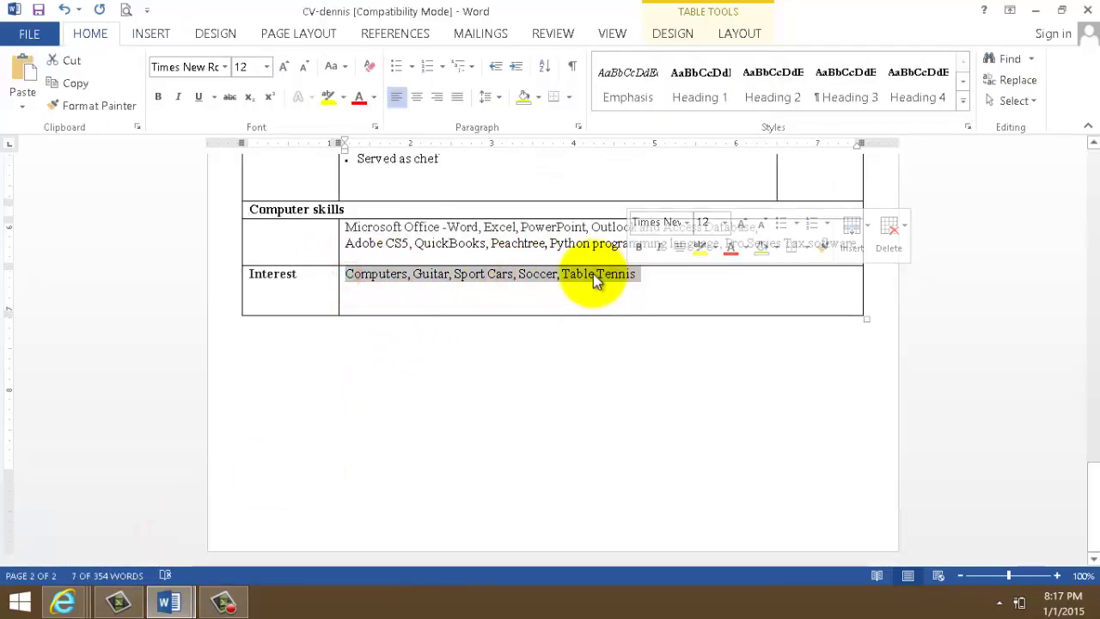
right_click(593, 274)
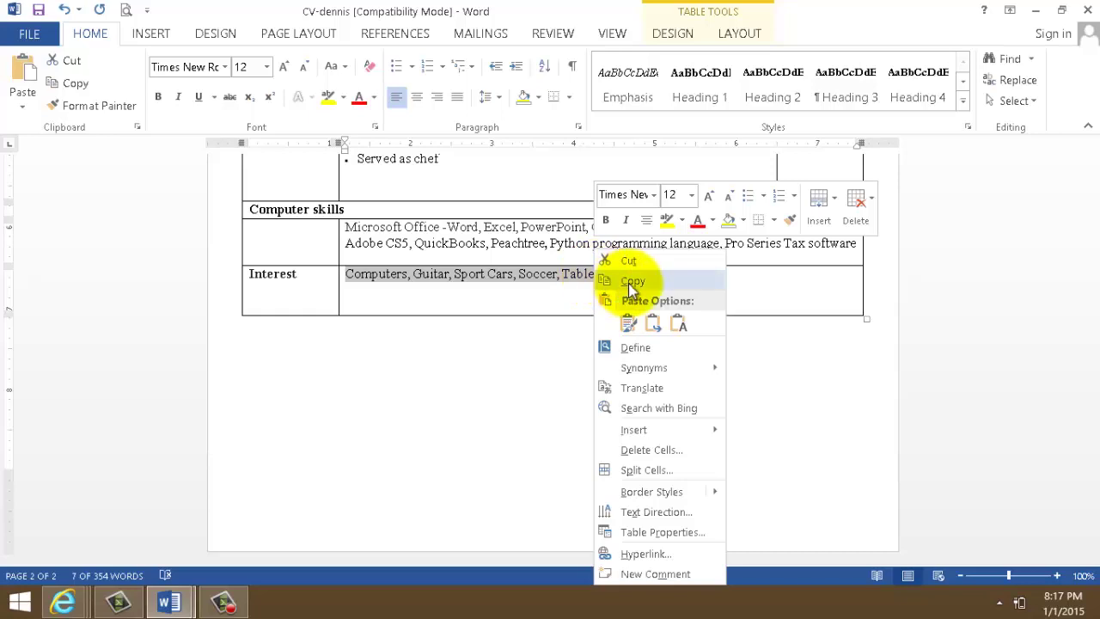
left_click(631, 281)
left_click(169, 602)
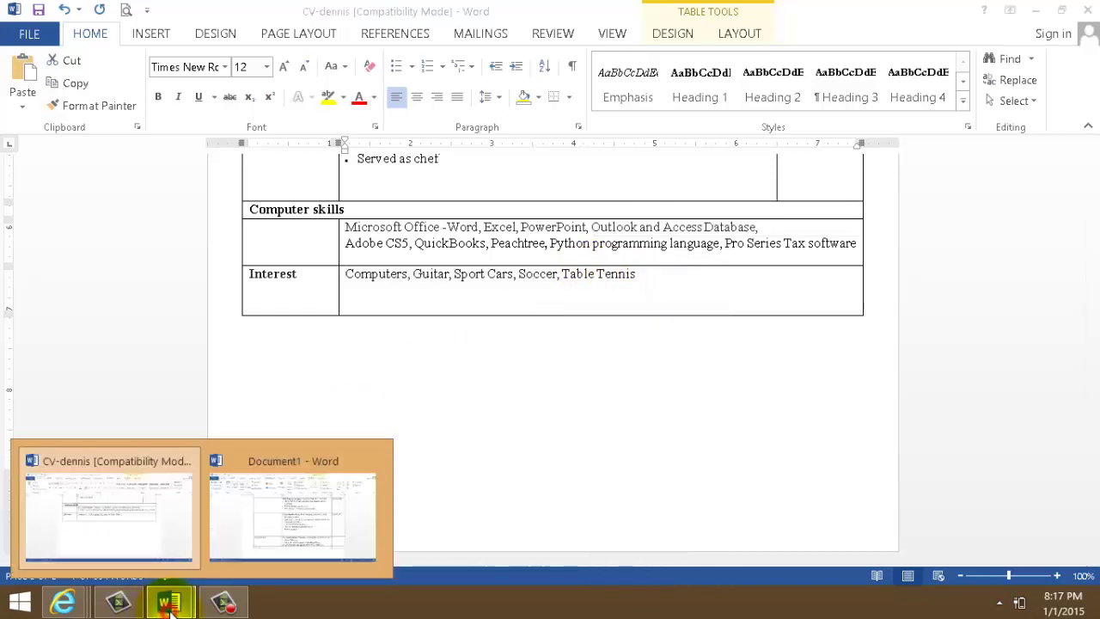
left_click(251, 526)
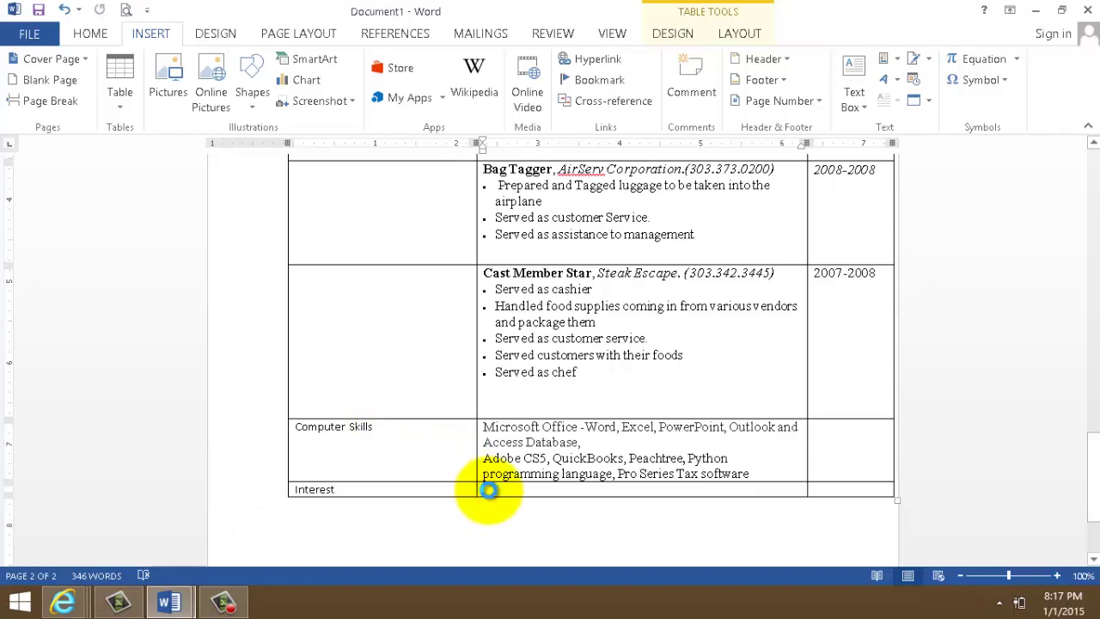
left_click(491, 490)
key("ctrl+v")
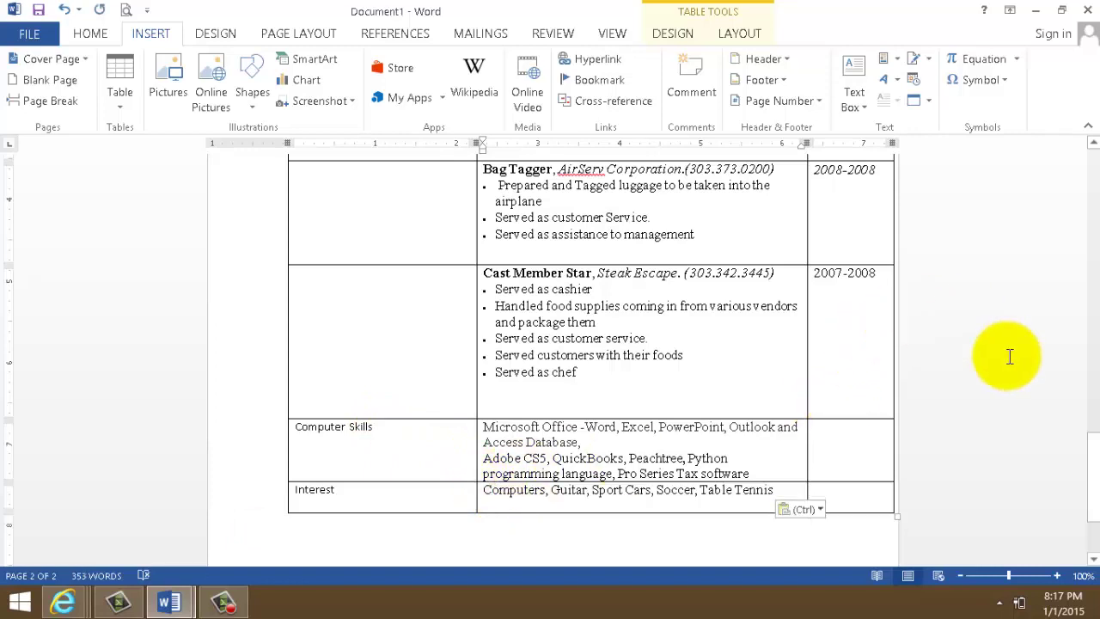
- Add a row below Interest labelled References, with 1. as its first reference line
left_click_drag(1096, 422, 1091, 464)
left_click_drag(319, 368, 851, 377)
right_click(658, 362)
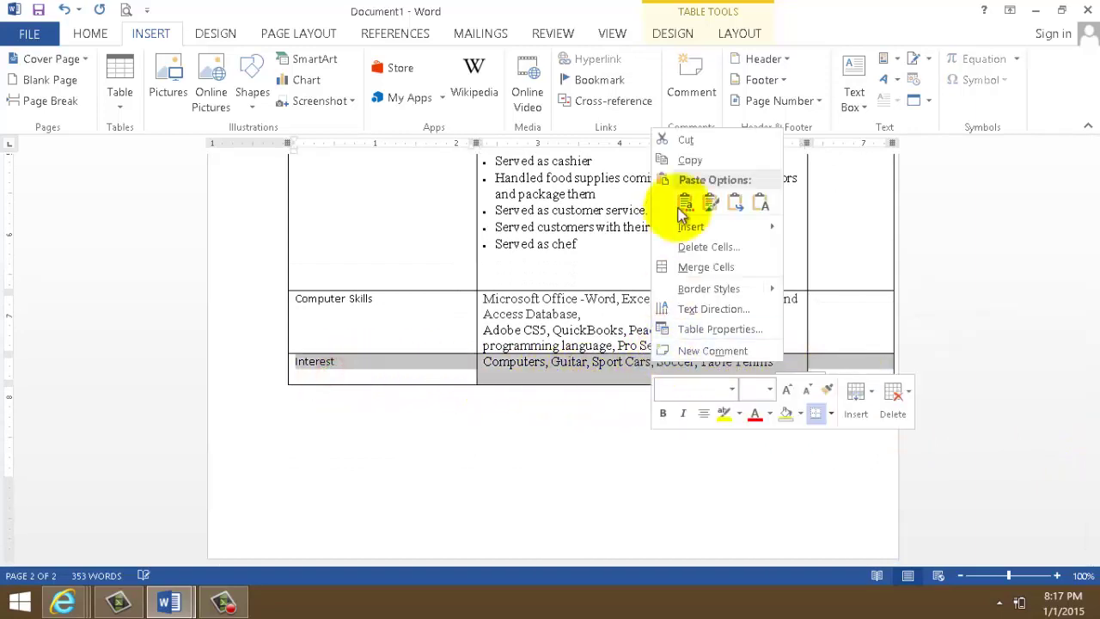
mouse_move(710, 227)
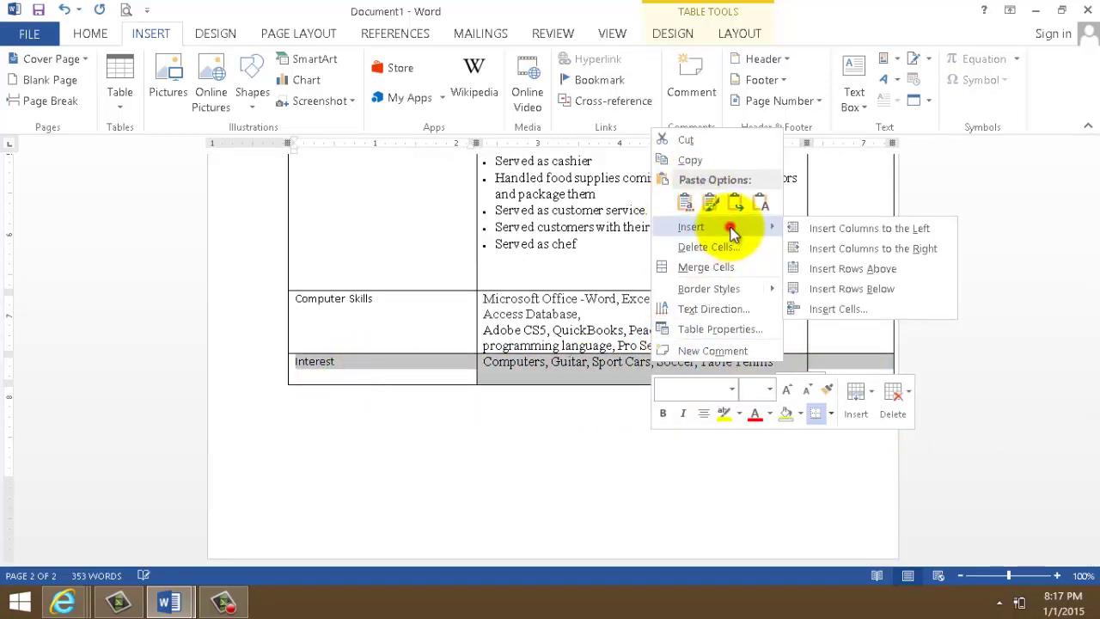
left_click(875, 287)
left_click(421, 393)
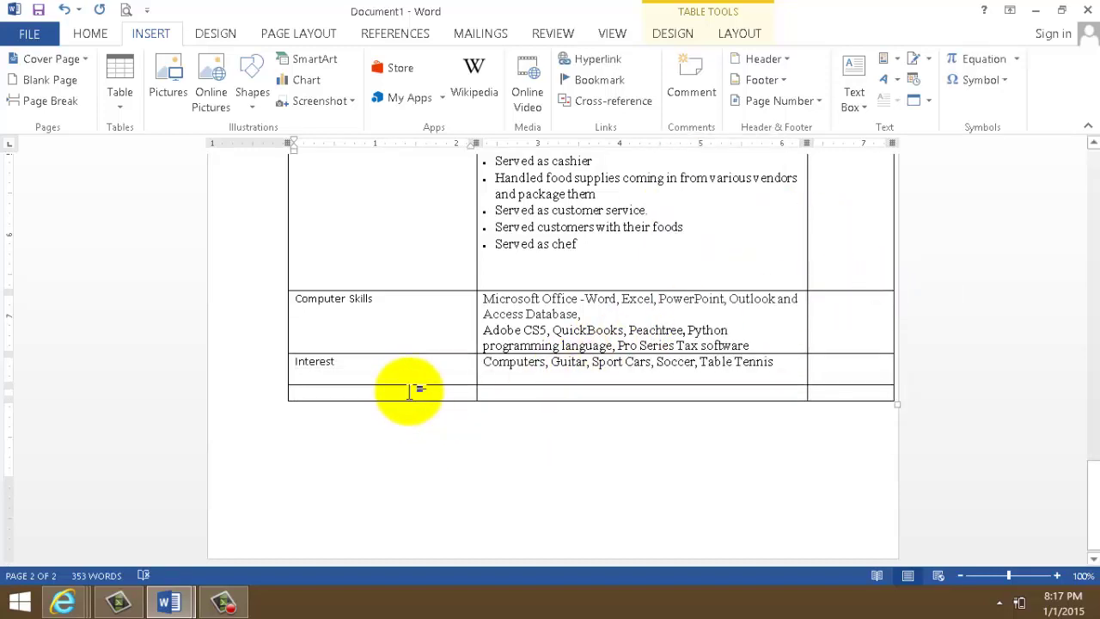
type("References")
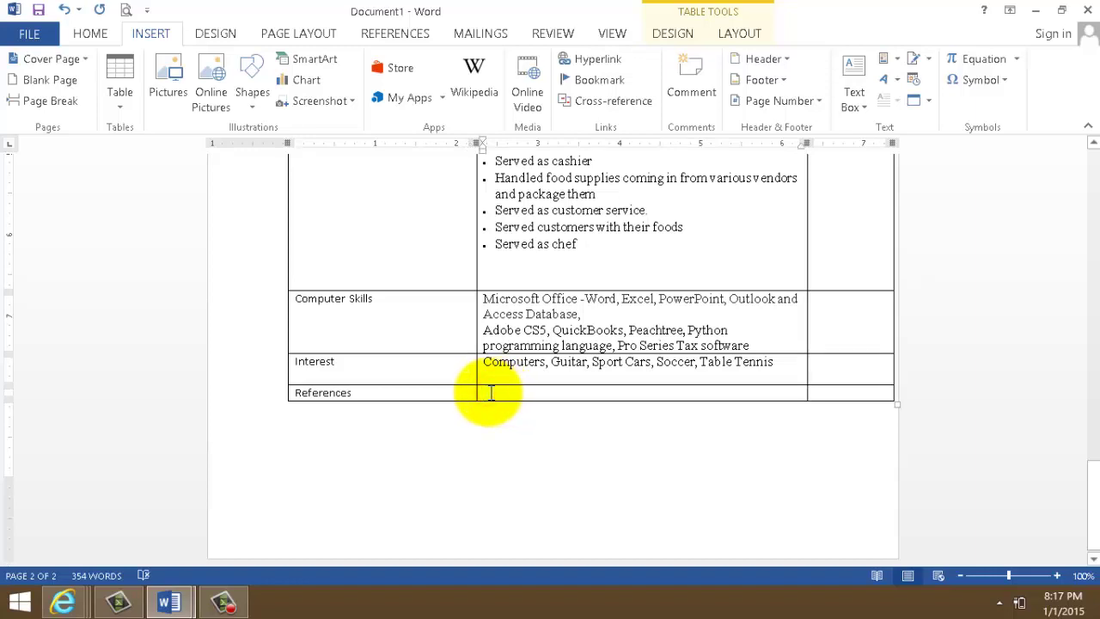
type("1")
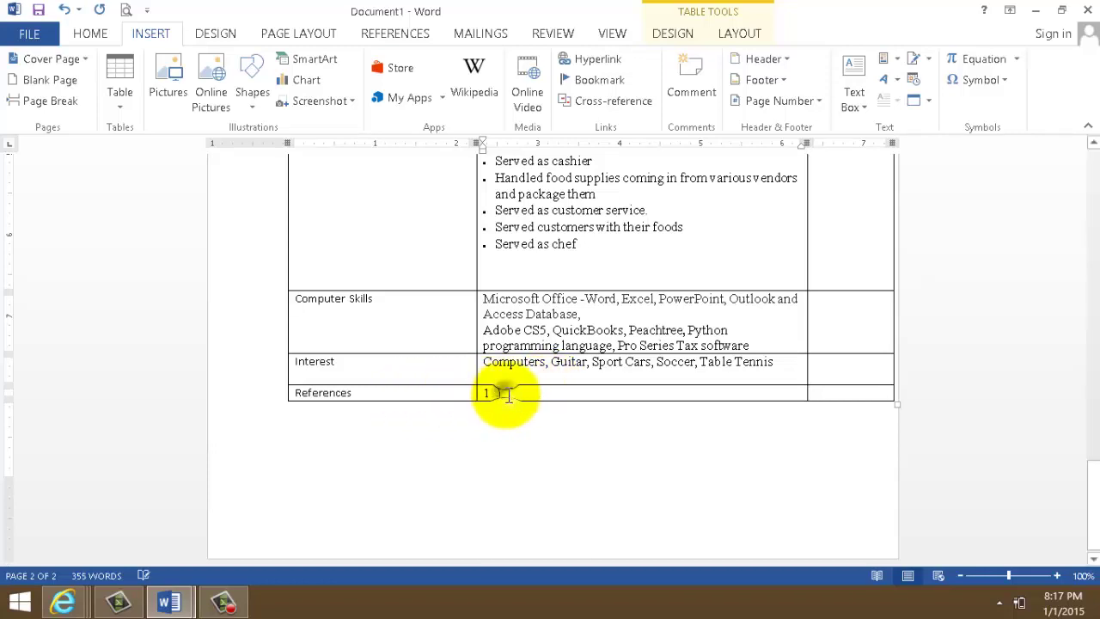
- Insert a new row below the References row for the second reference line
right_click(506, 394)
left_click(379, 394)
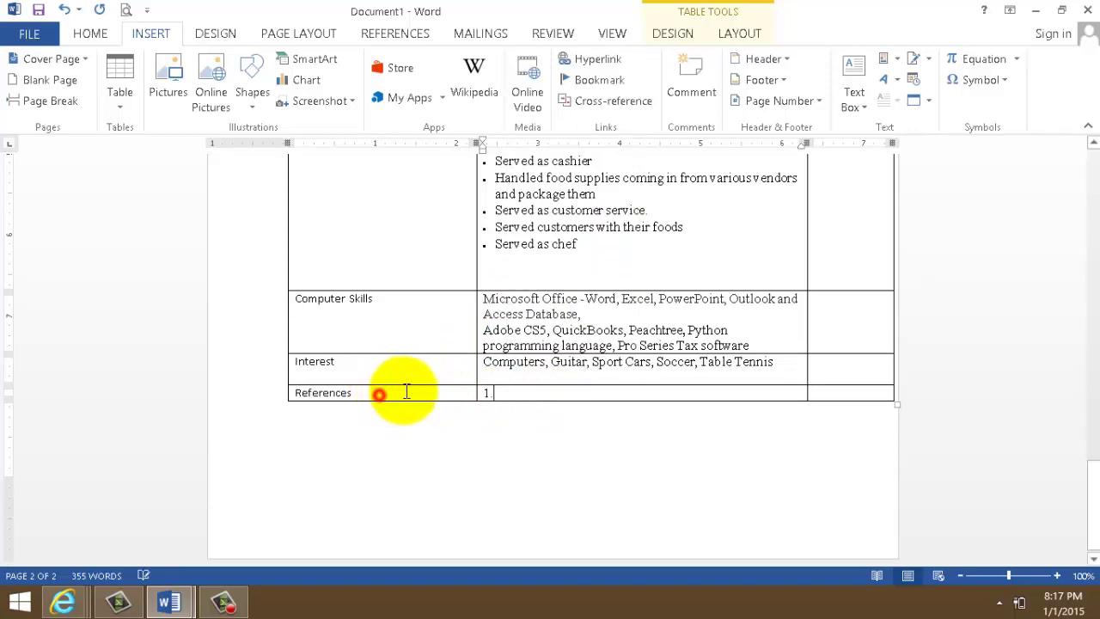
left_click(782, 393)
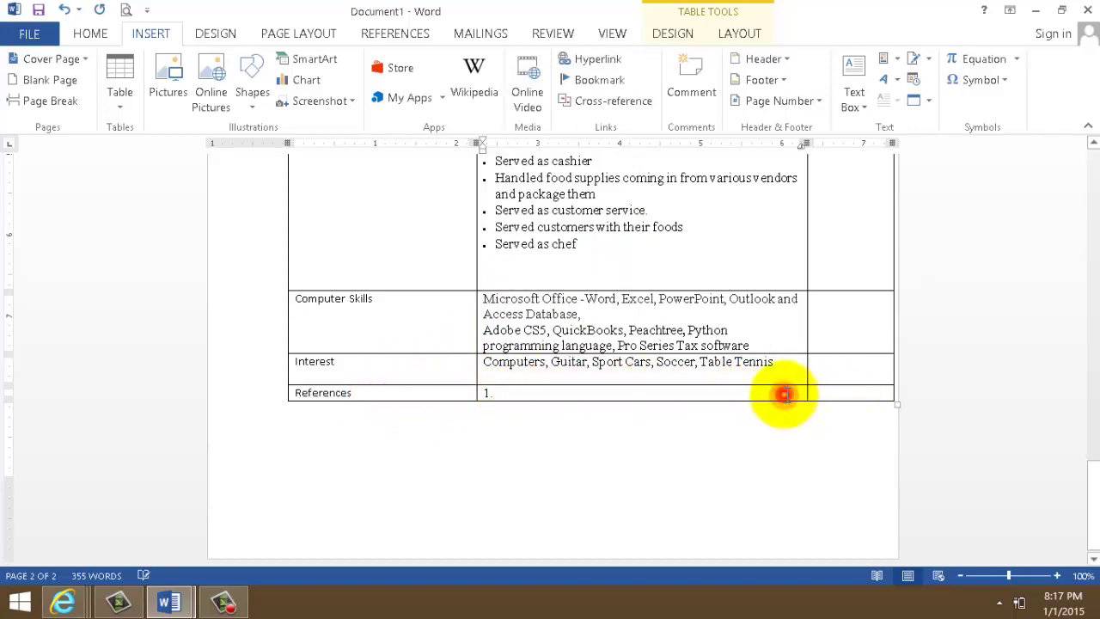
triple_click(783, 393)
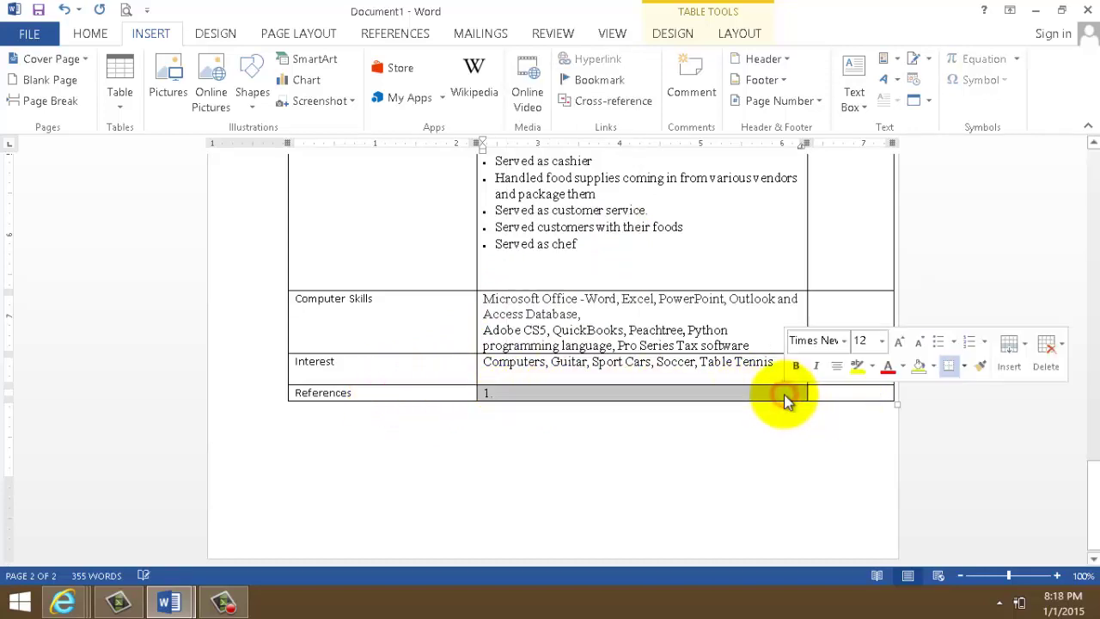
right_click(786, 397)
mouse_move(866, 258)
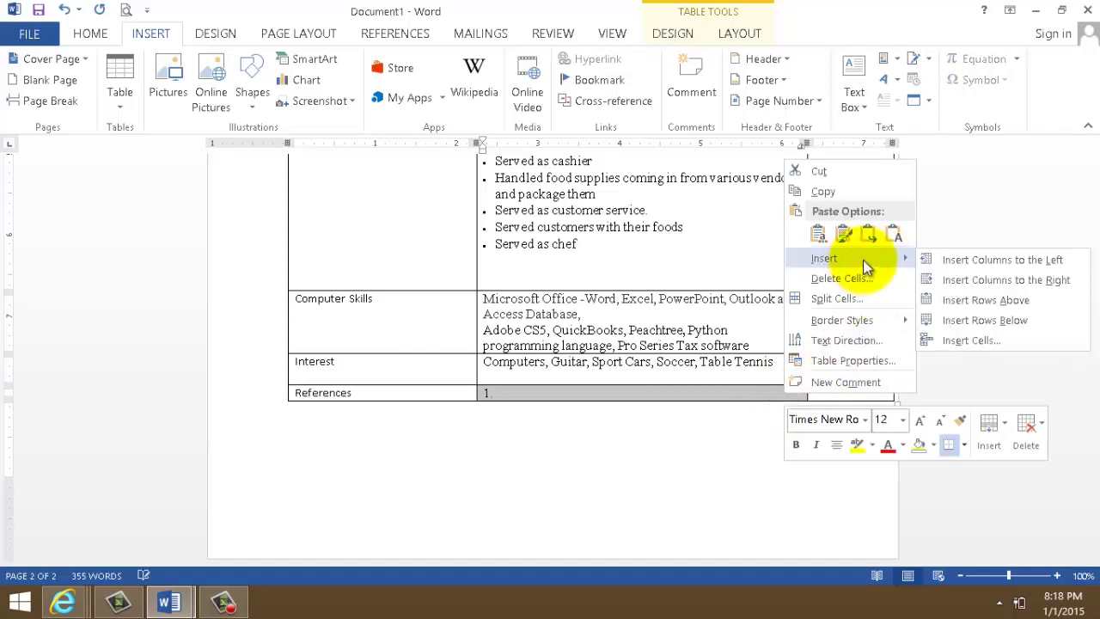
left_click(983, 323)
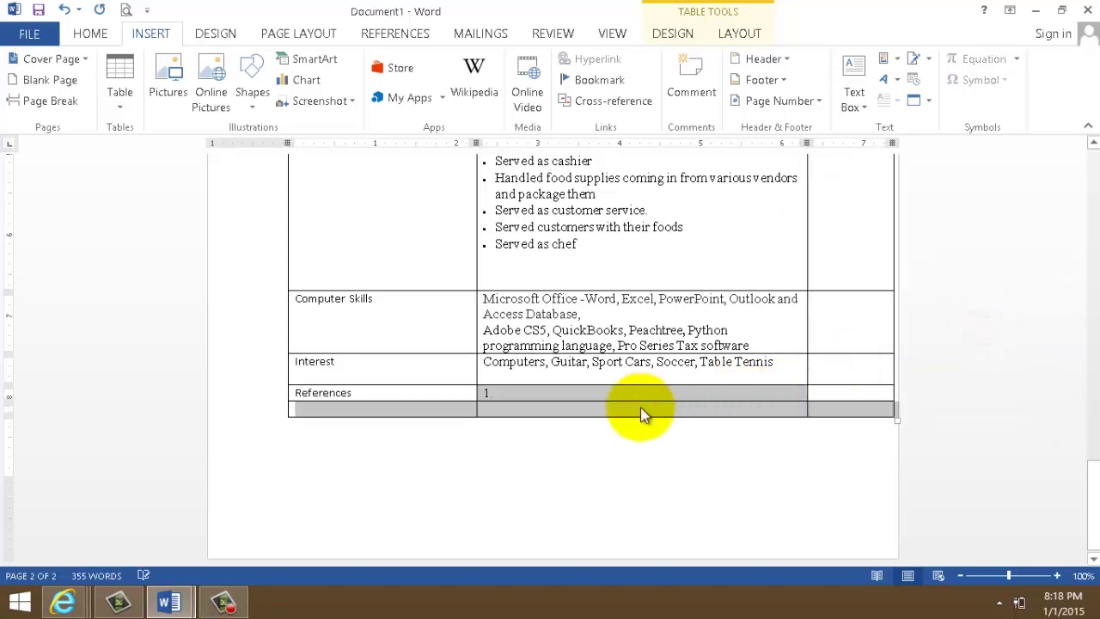
left_click(497, 409)
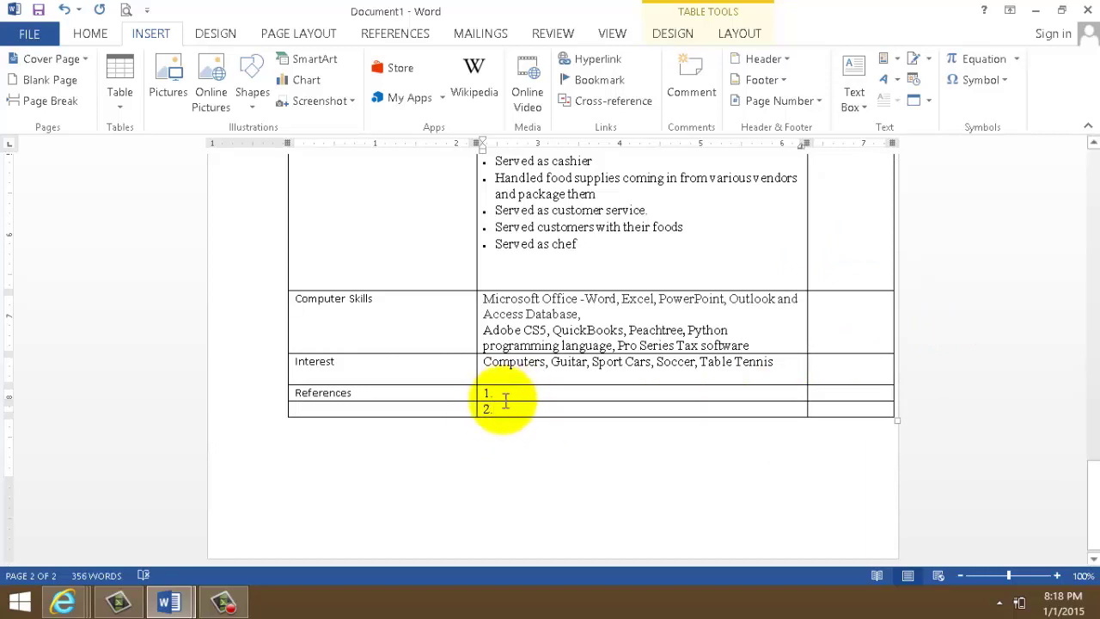
- Check the item 2. row's context options, closing them without changes
right_click(516, 394)
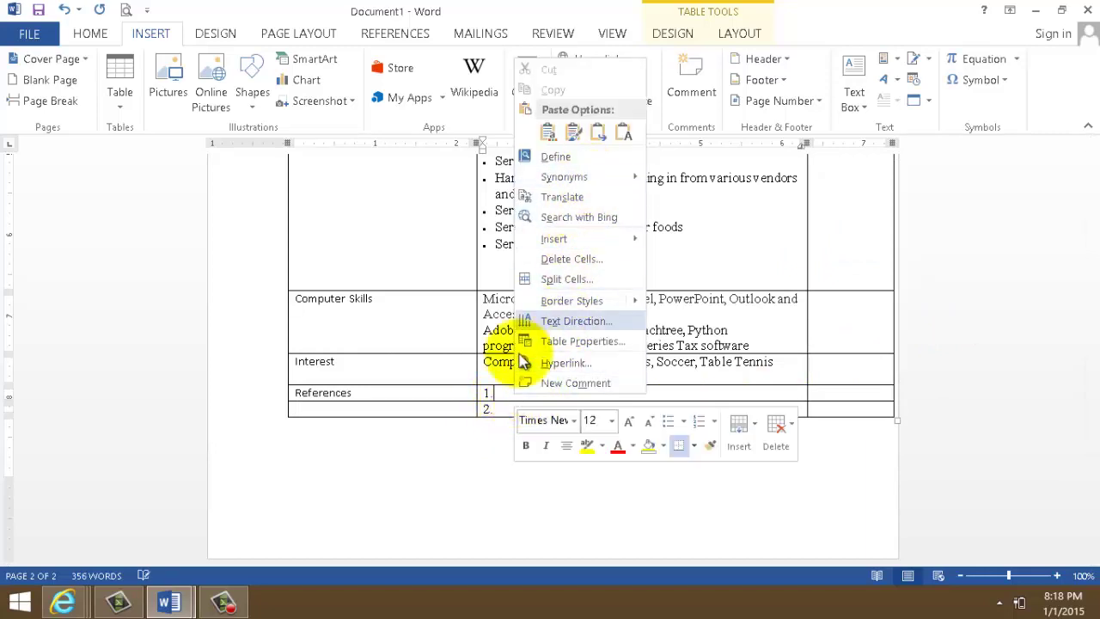
left_click(495, 410)
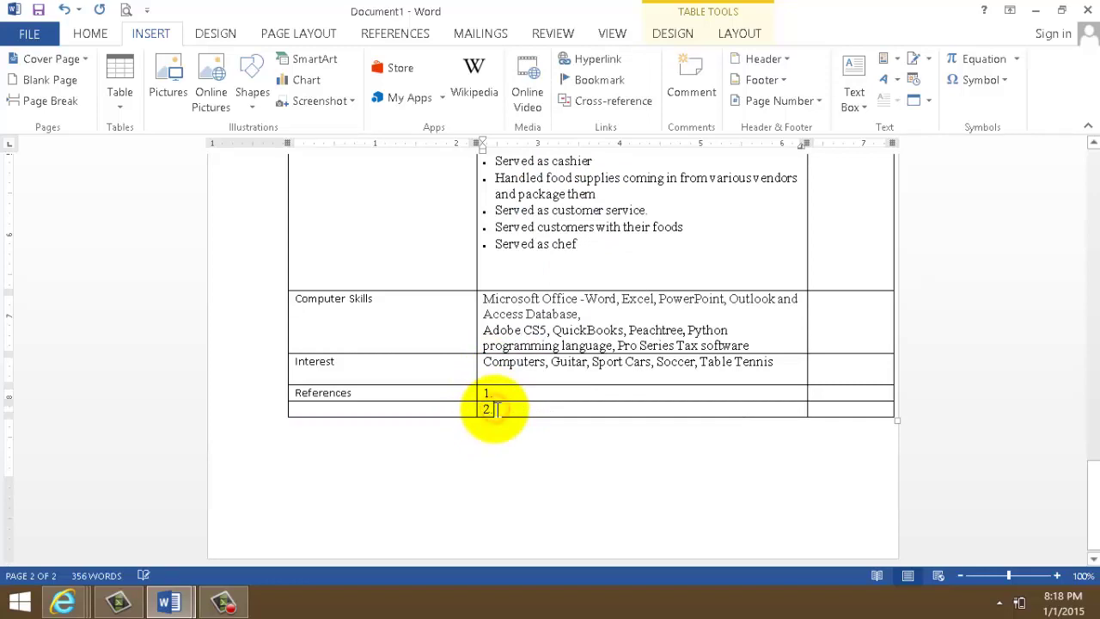
right_click(494, 410)
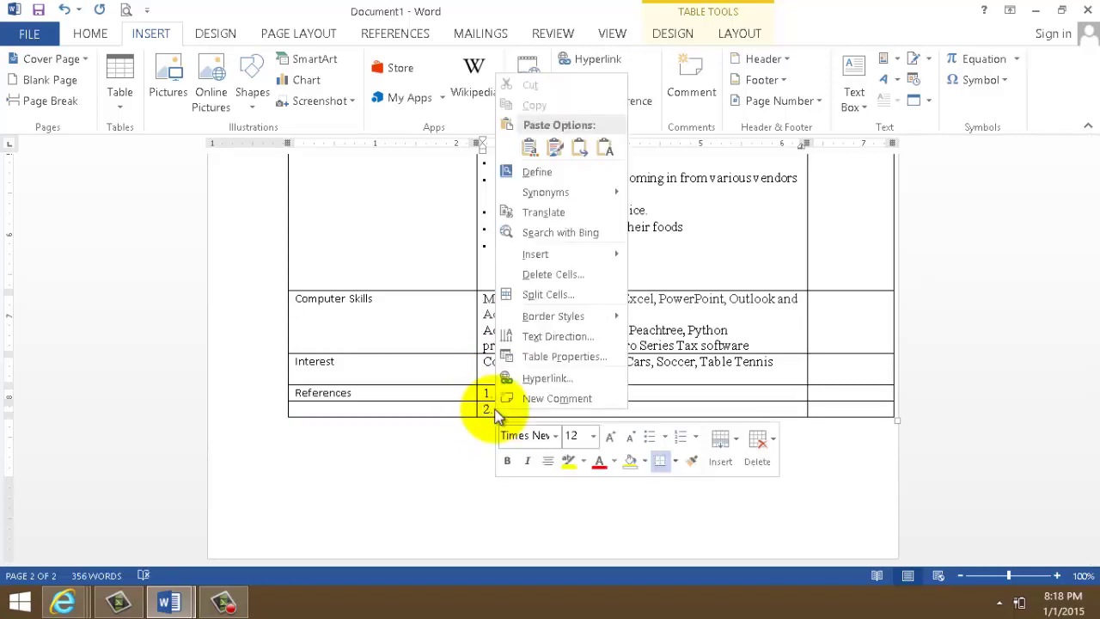
left_click(486, 407)
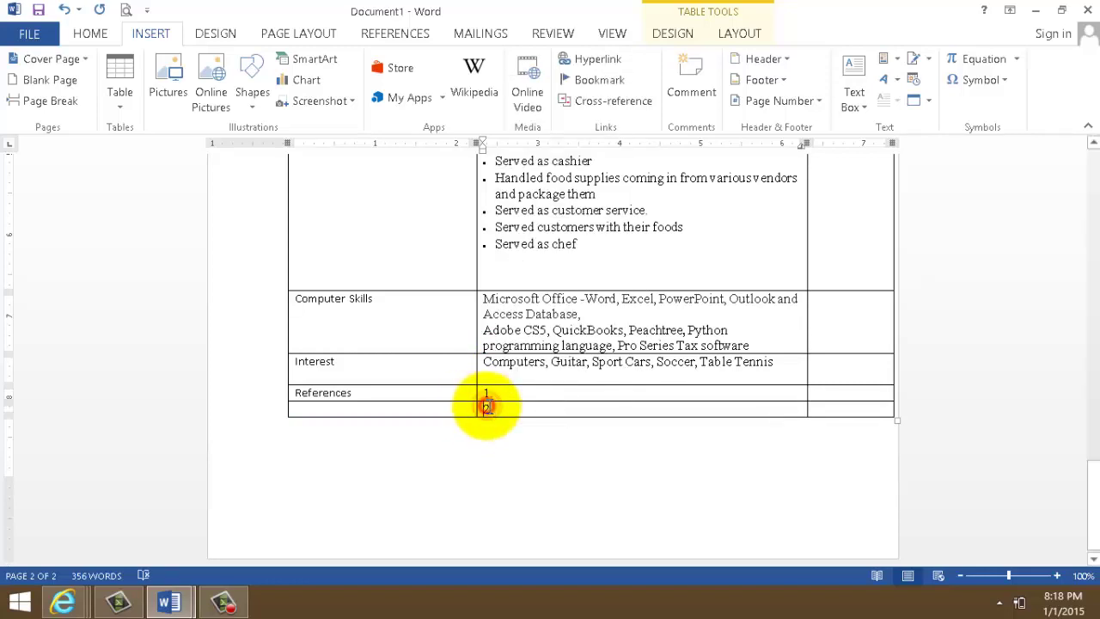
left_click_drag(491, 408, 754, 422)
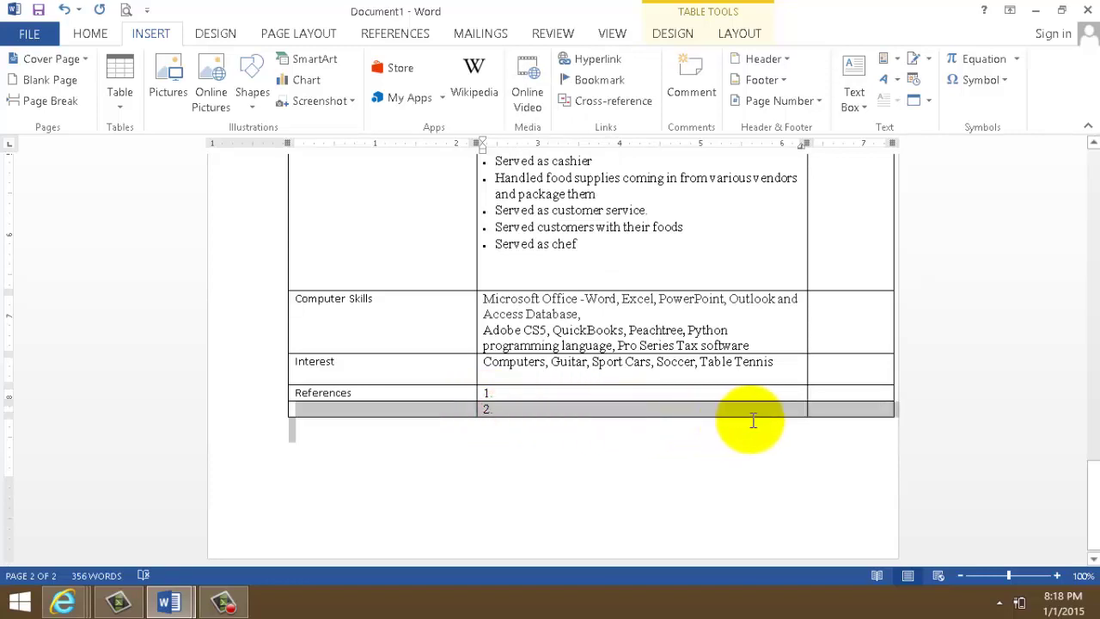
right_click(601, 407)
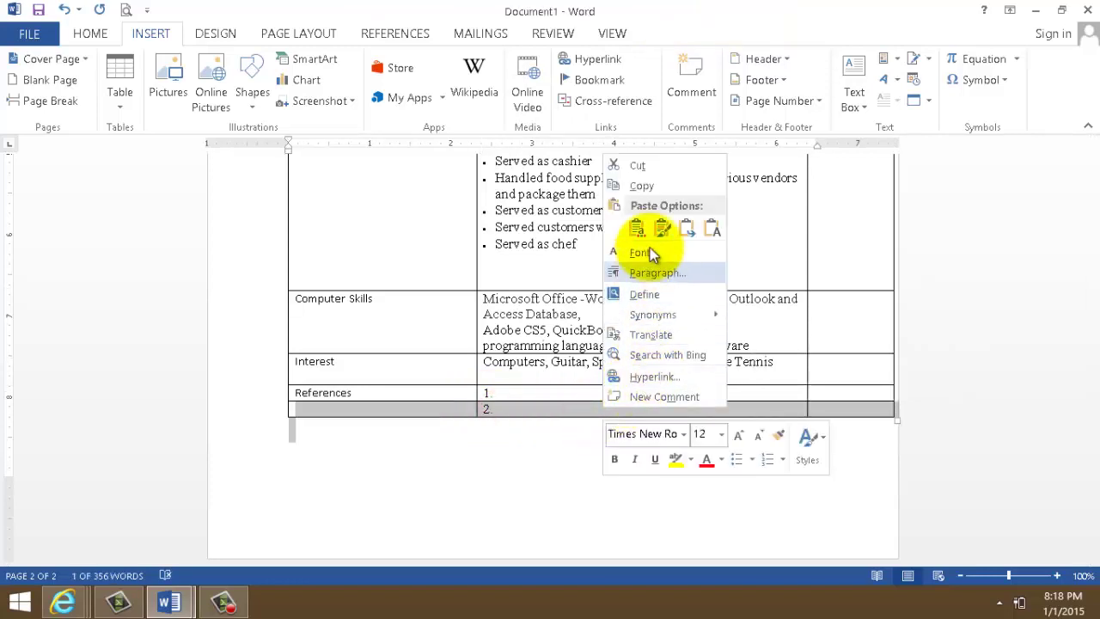
left_click(513, 403)
right_click(514, 405)
left_click(483, 438)
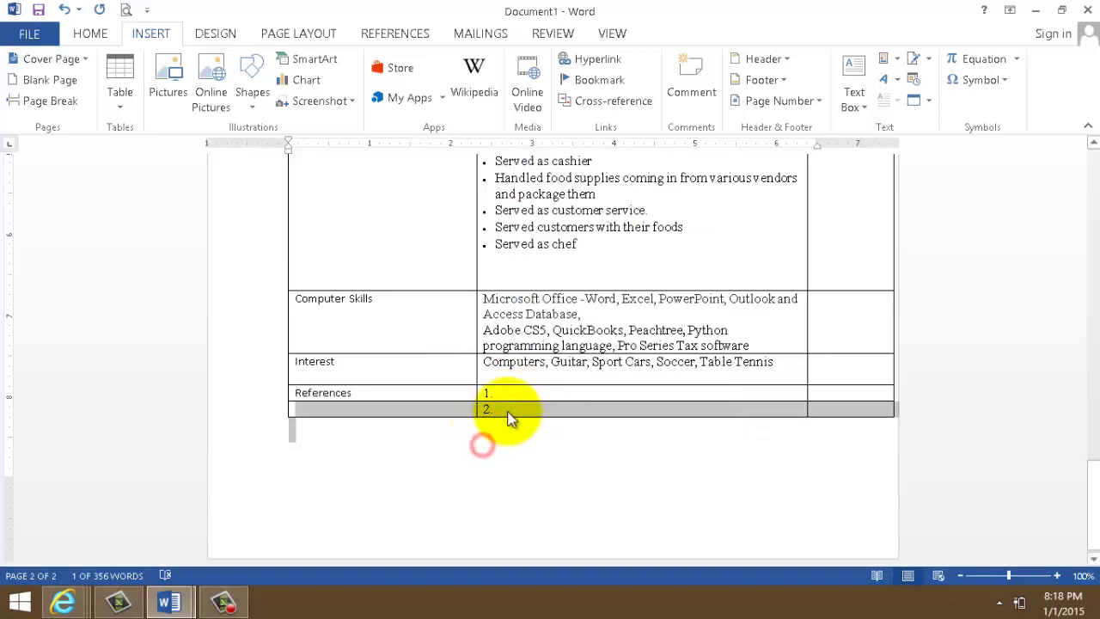
right_click(514, 411)
left_click(490, 441)
left_click(483, 444)
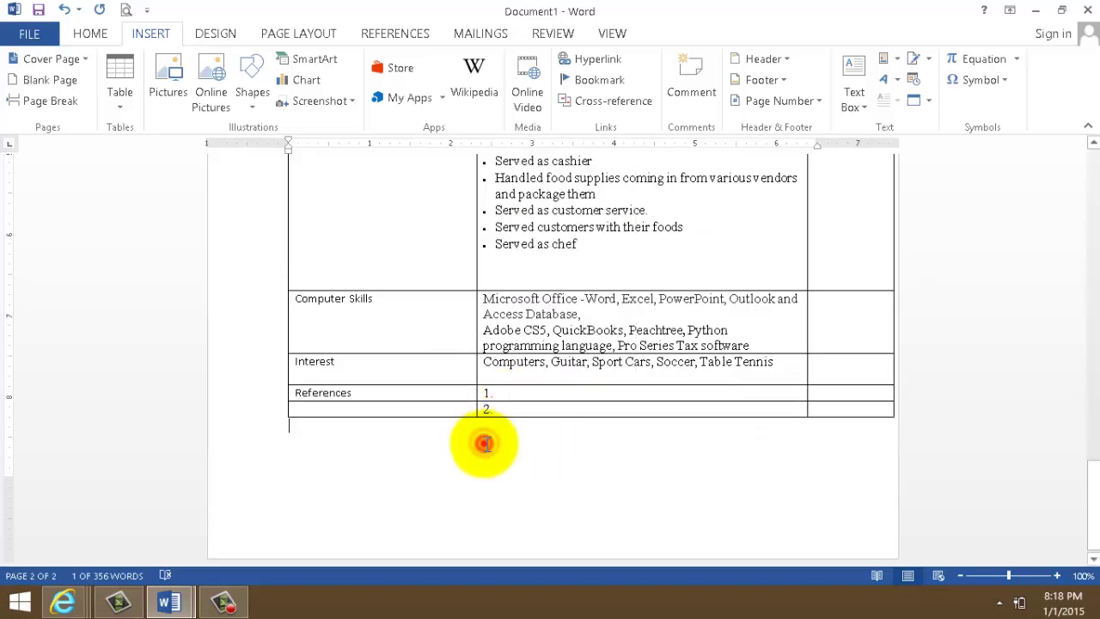
left_click(509, 408)
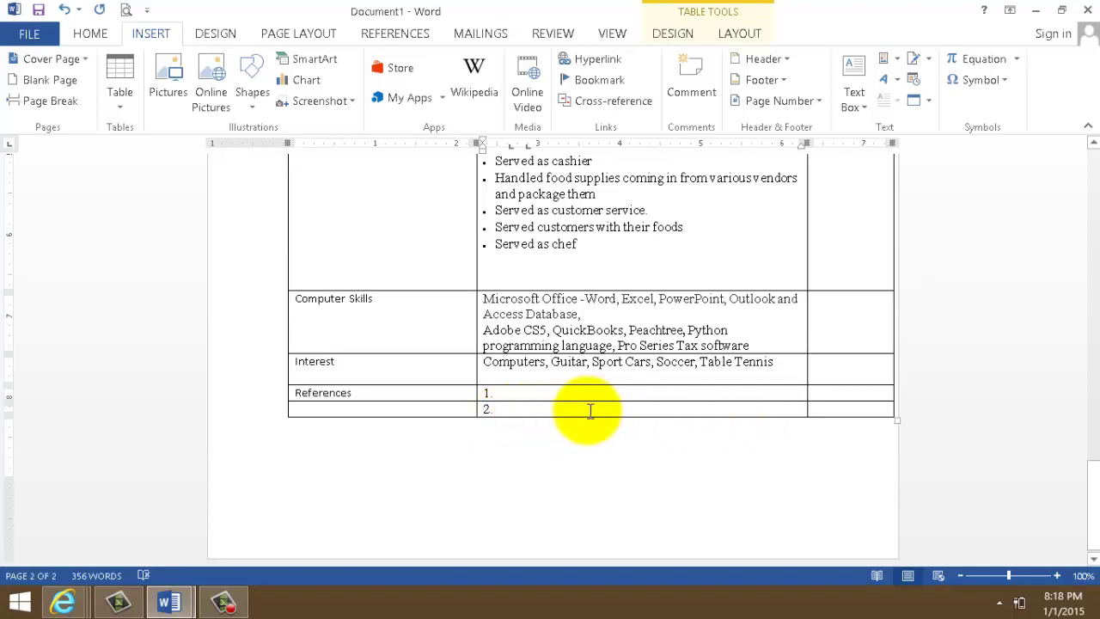
- Add a third reference row below item 2. and place the cursor in its middle cell
left_click_drag(306, 407, 627, 407)
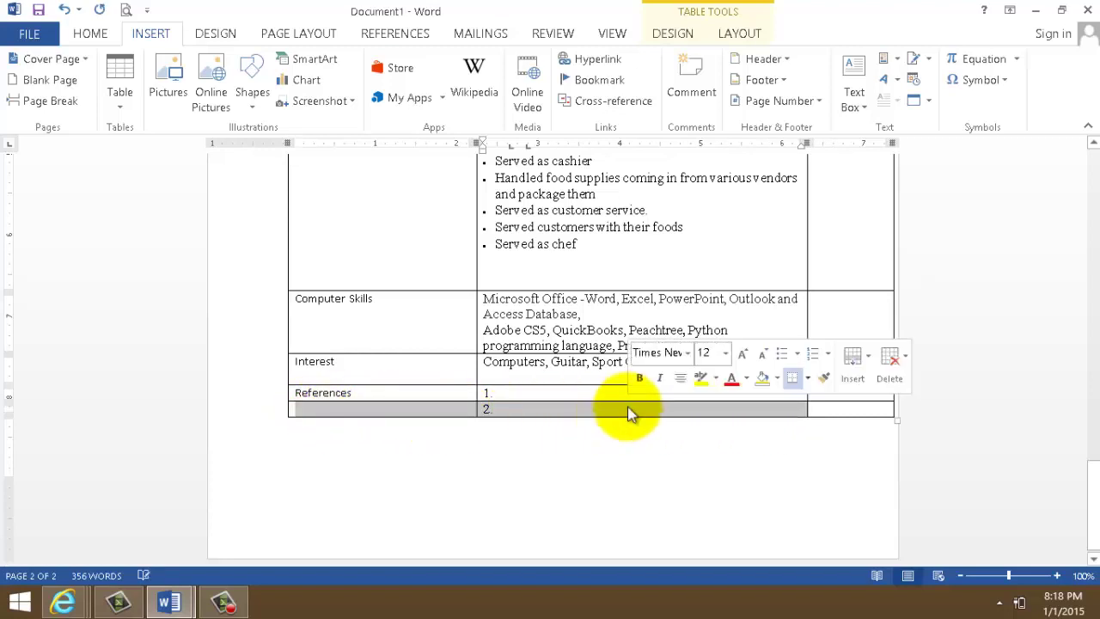
right_click(627, 406)
mouse_move(713, 271)
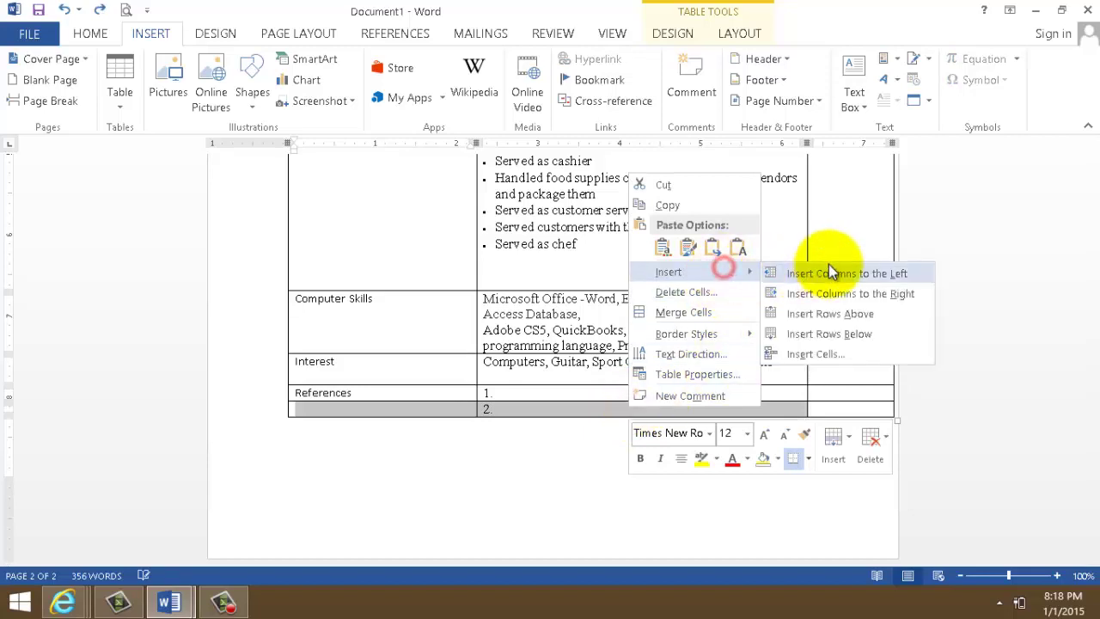
left_click(855, 342)
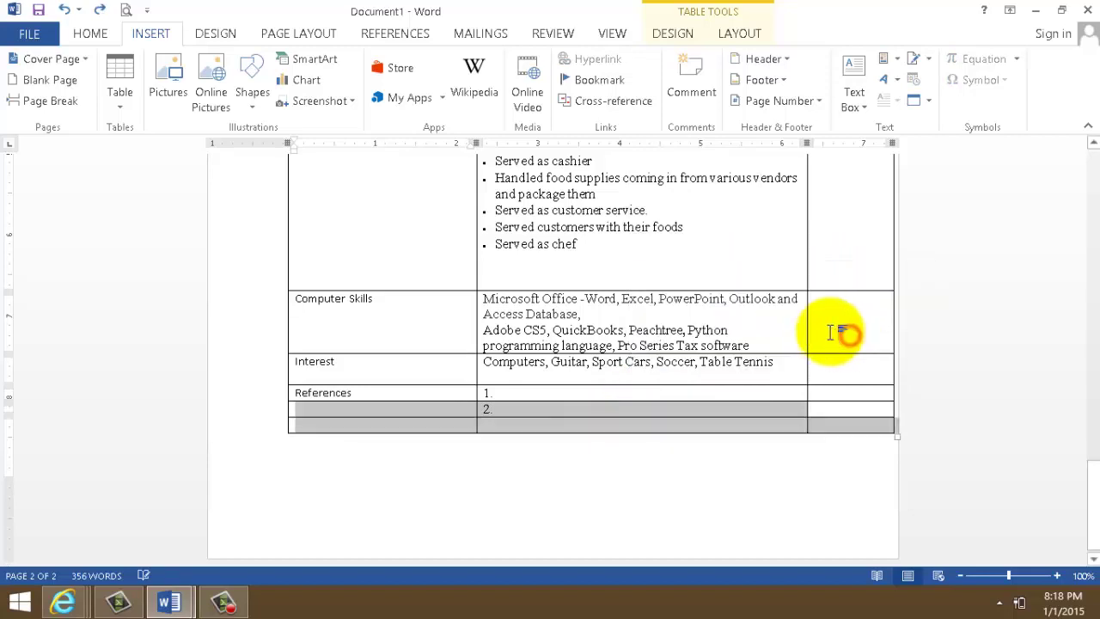
left_click(494, 426)
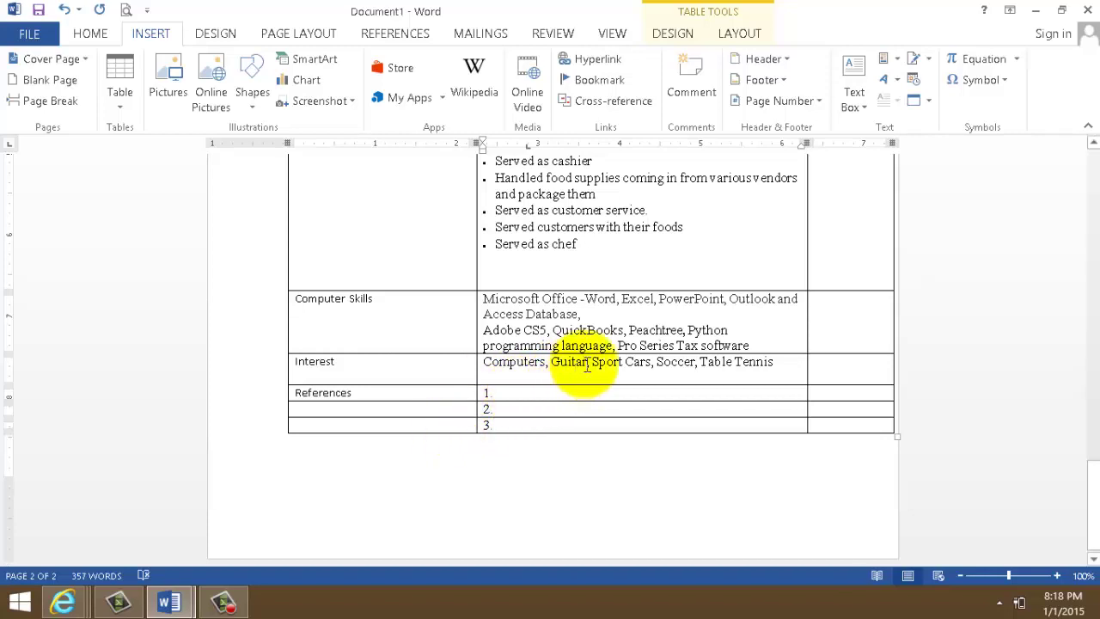
- Set the References, Interest, Computer Skills and Work History labels to 12 pt Times New Roman
left_click_drag(366, 394, 290, 394)
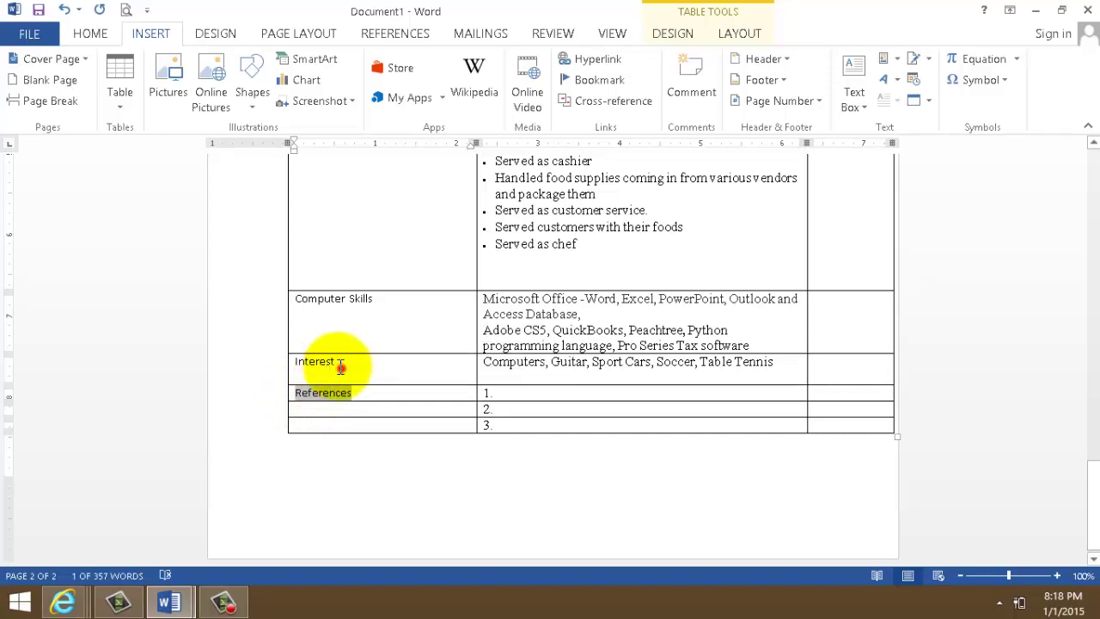
left_click(316, 362, "shift")
left_click(368, 299, "shift")
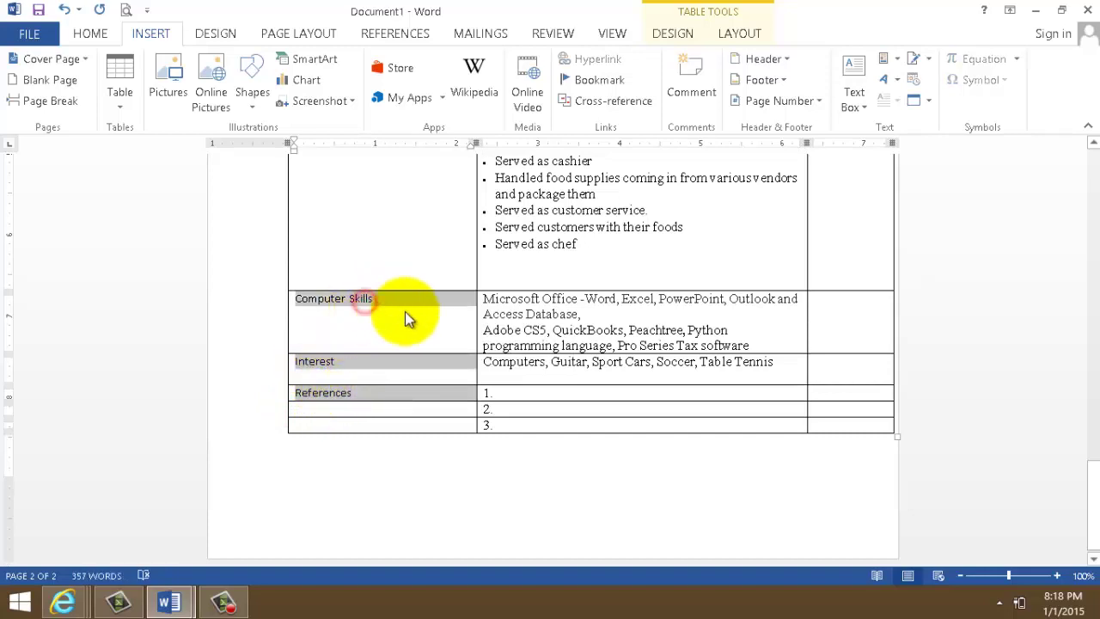
left_click_drag(1093, 492, 1094, 228)
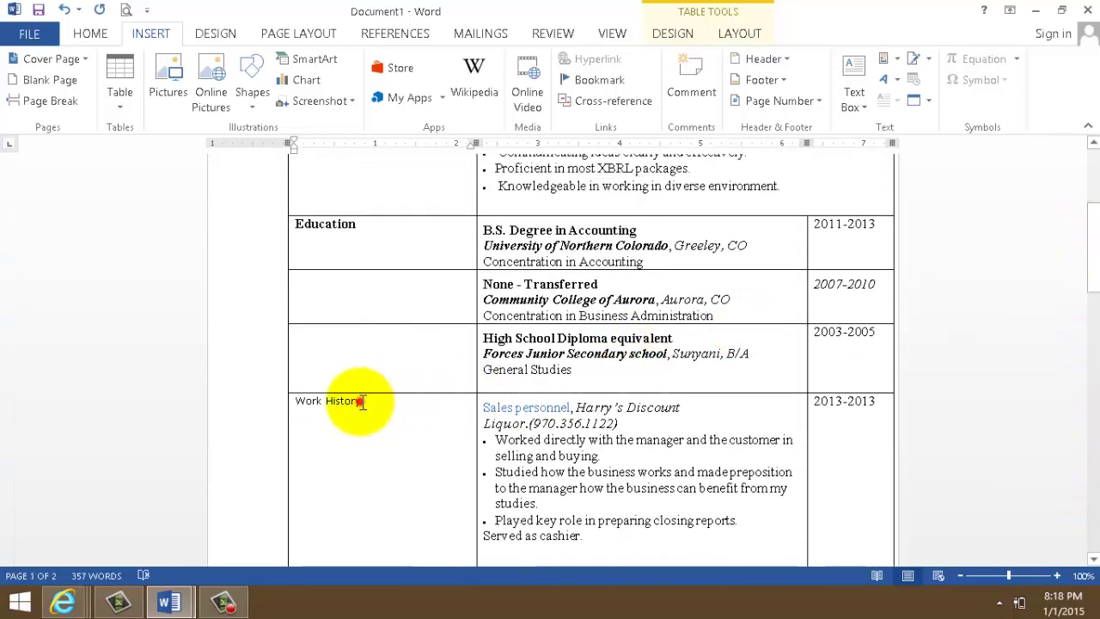
left_click_drag(360, 399, 295, 392)
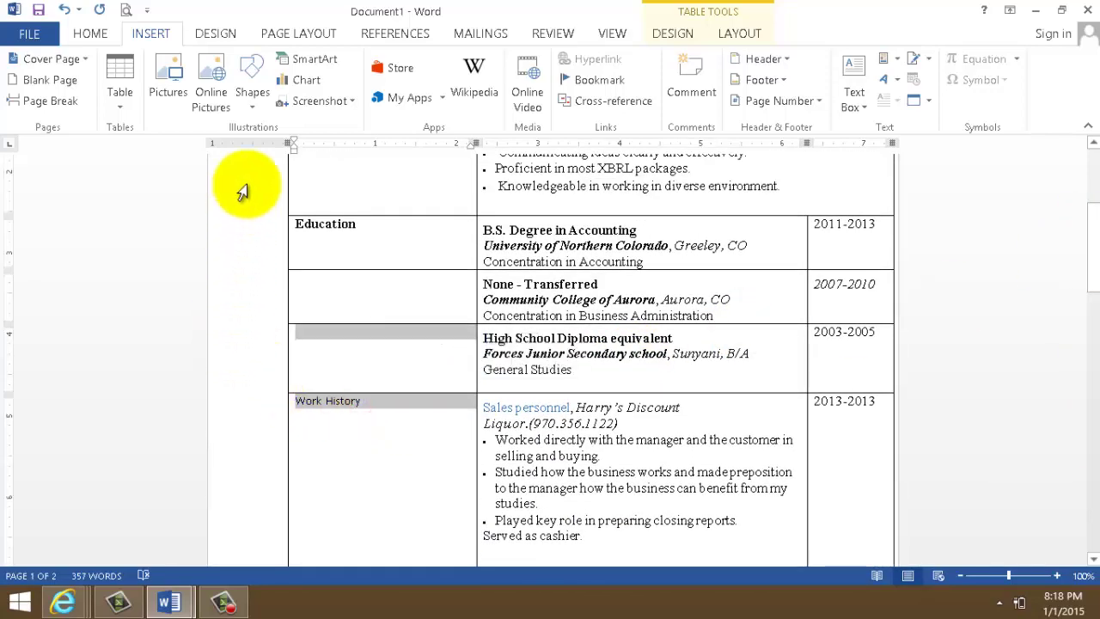
left_click(103, 33)
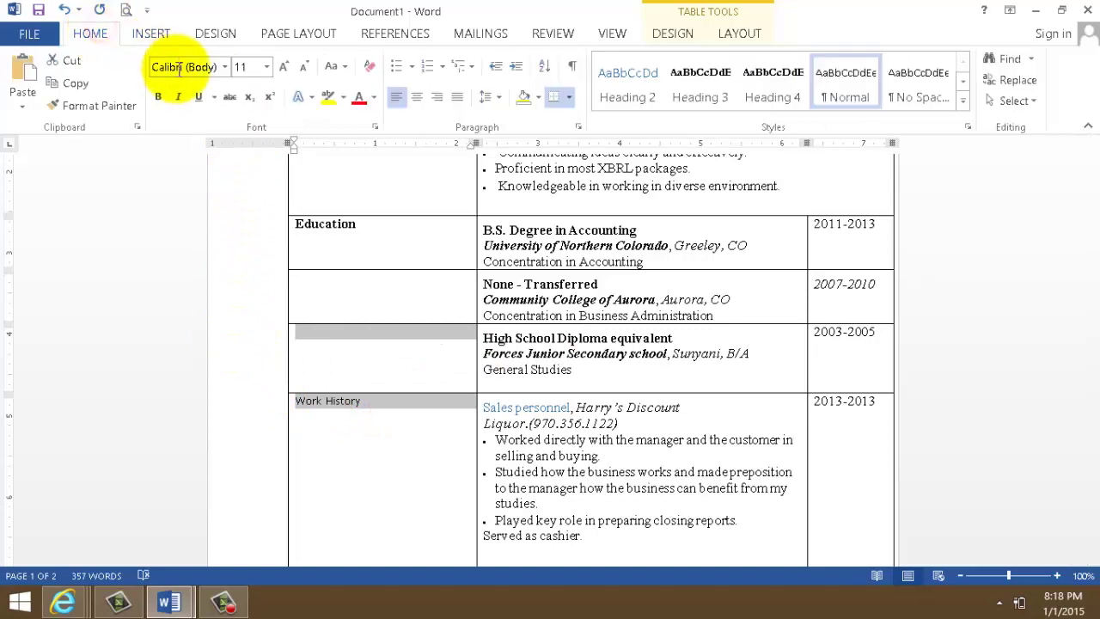
left_click(266, 66)
left_click(255, 159)
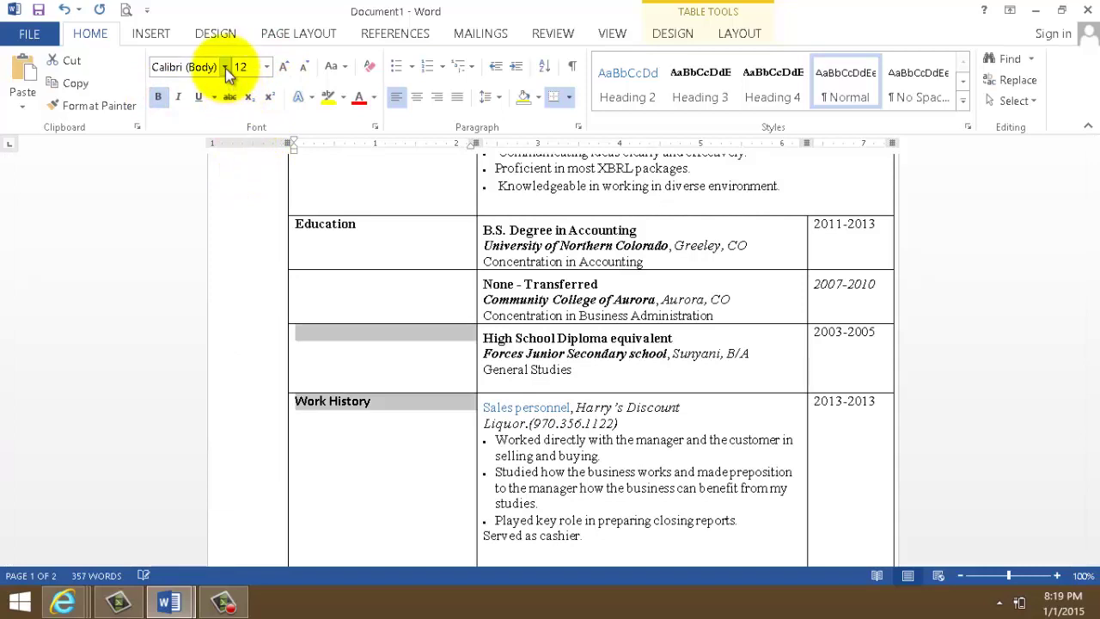
left_click(224, 67)
left_click(243, 178)
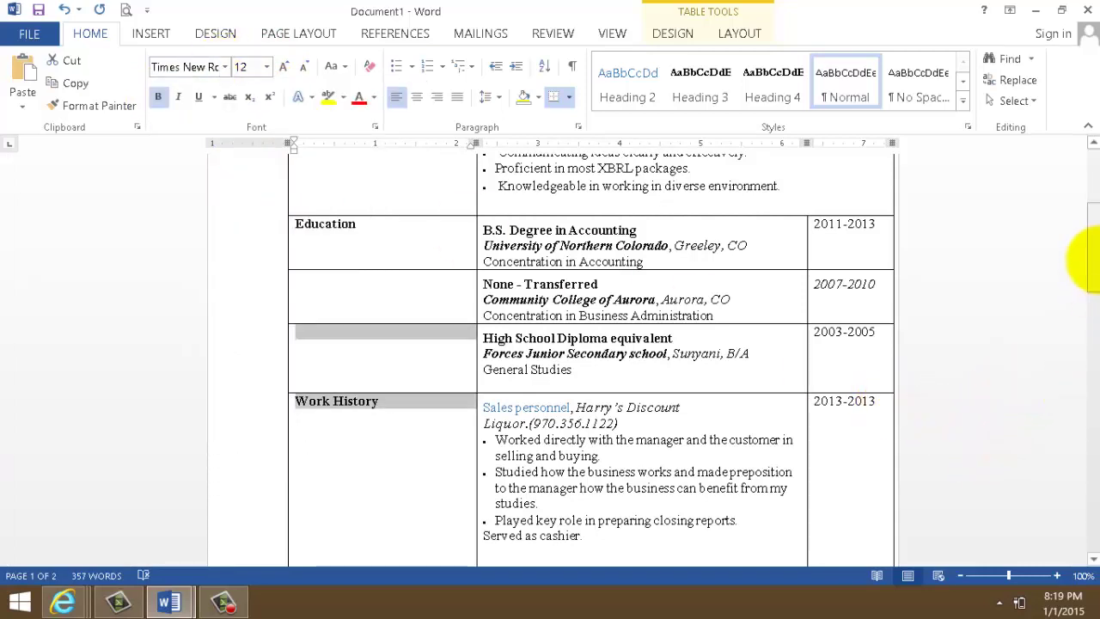
left_click_drag(1093, 258, 1096, 191)
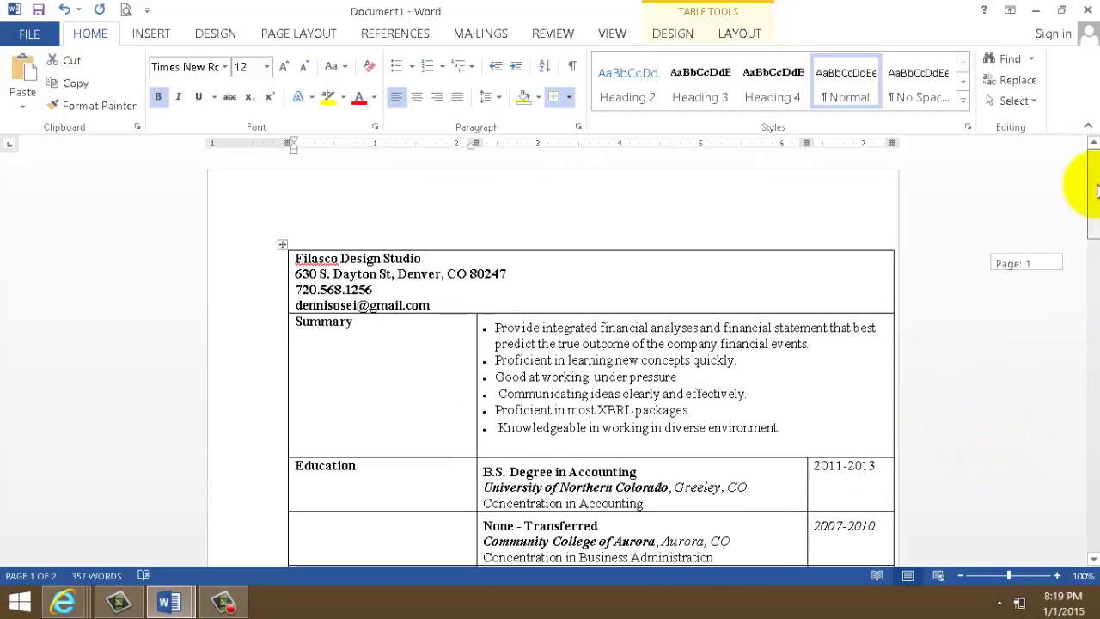
left_click_drag(1094, 204, 1091, 206)
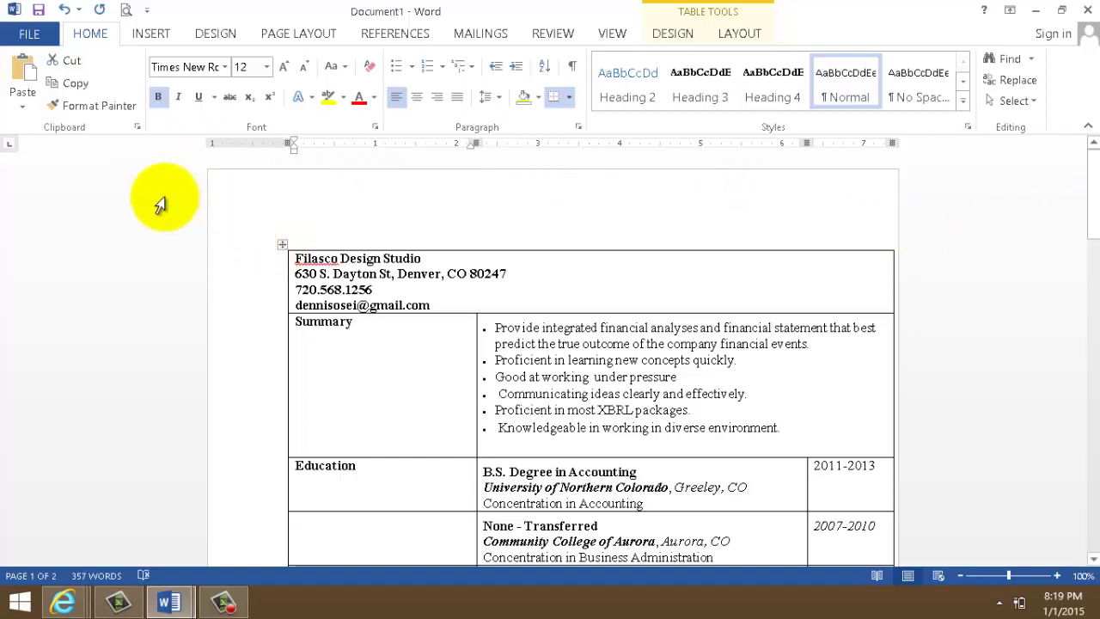
mouse_move(169, 604)
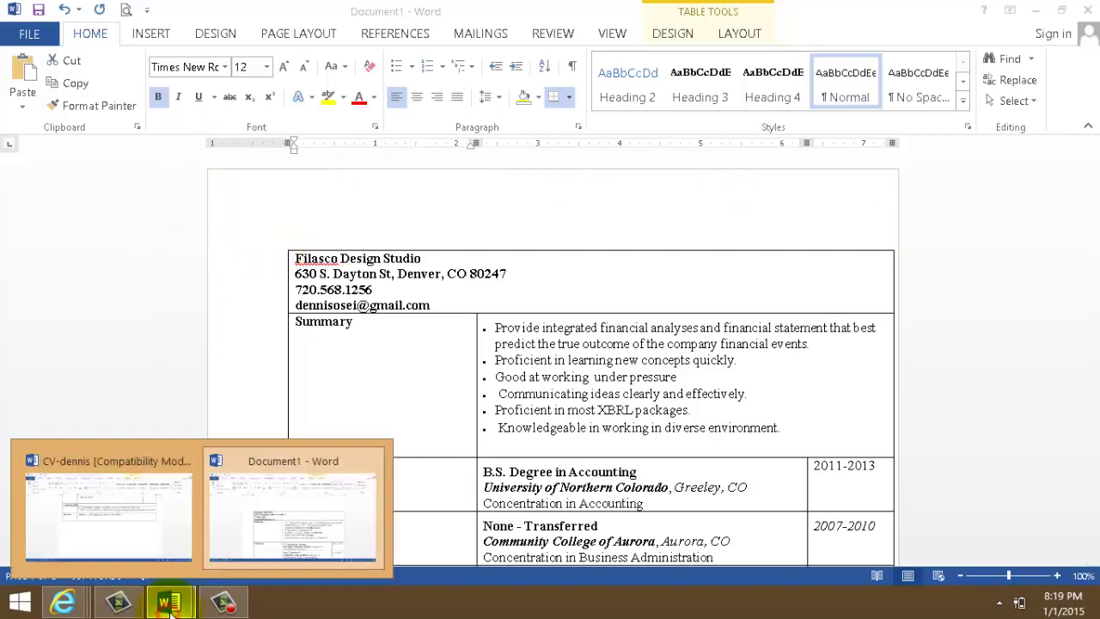
left_click(155, 522)
scroll(464, 404, "up", 6)
scroll(447, 408, "up", 8)
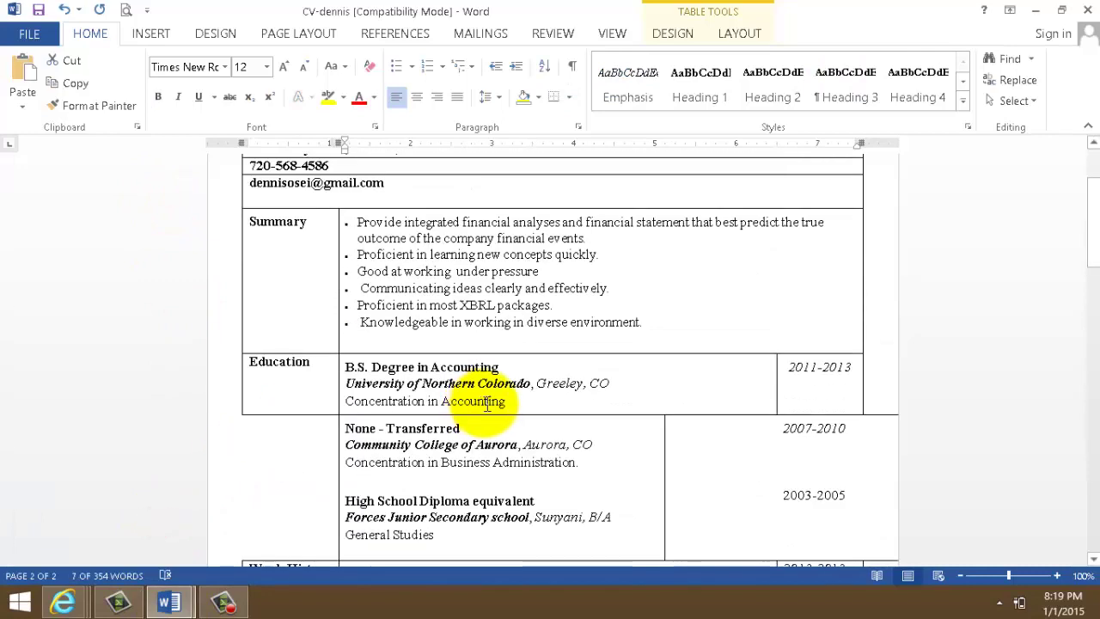
scroll(489, 392, "down", 15)
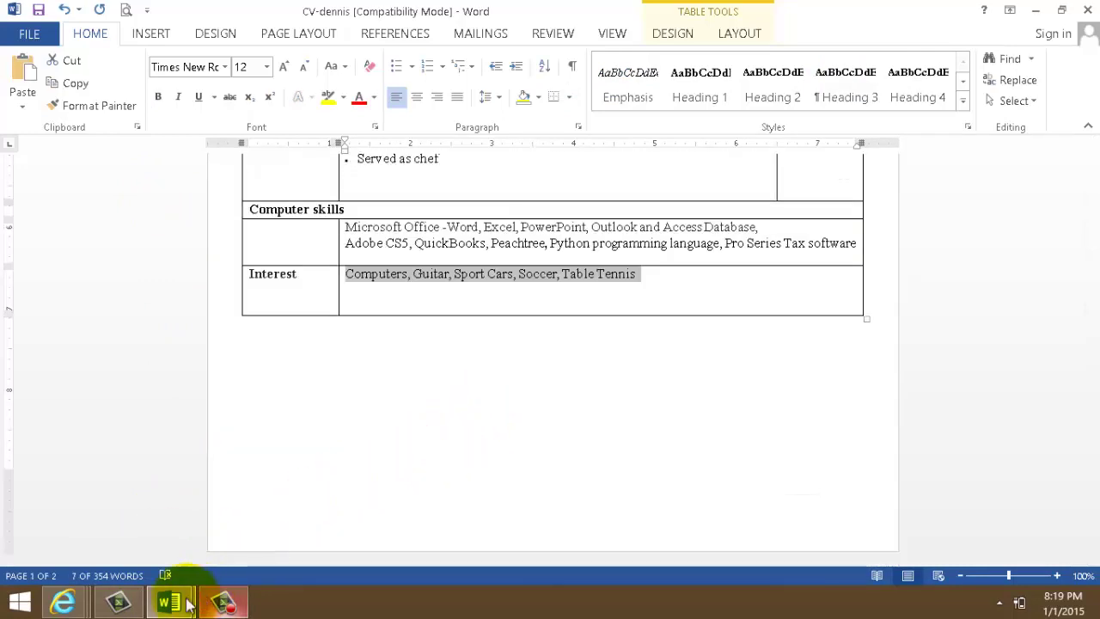
mouse_move(169, 604)
left_click(243, 548)
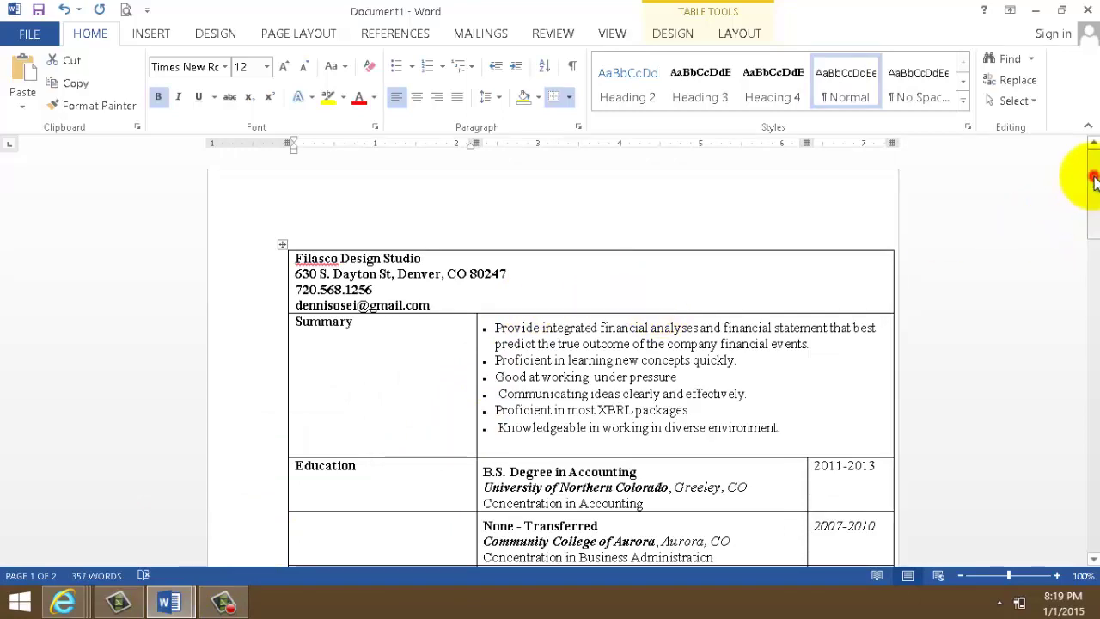
left_click_drag(1094, 185, 1090, 168)
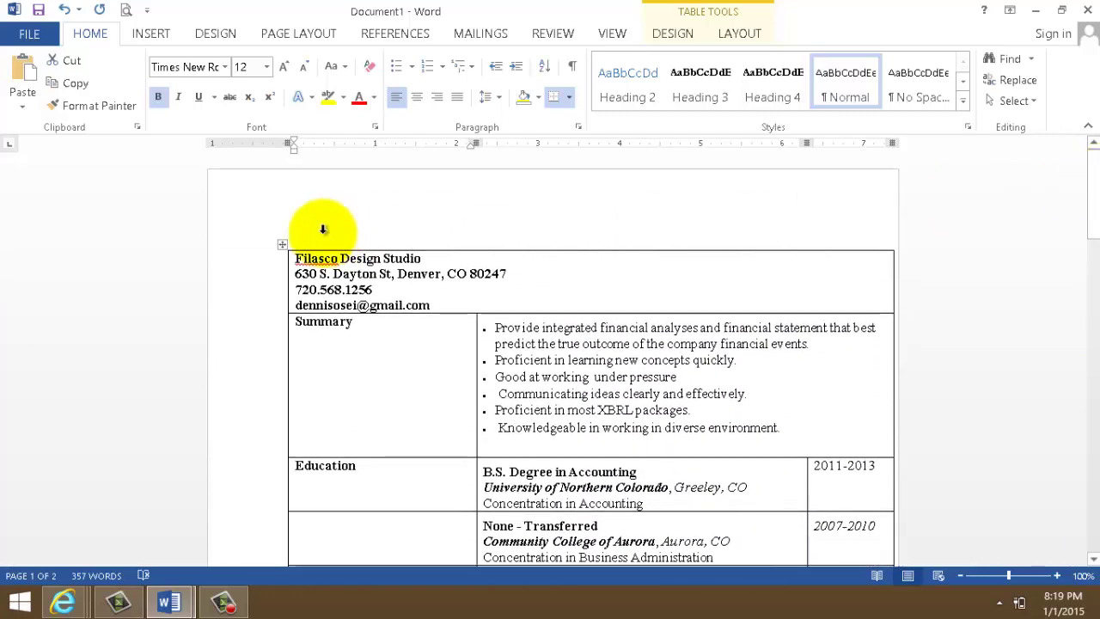
- Set the whole table's borders to None via Table Properties > Borders and Shading
left_click(283, 246)
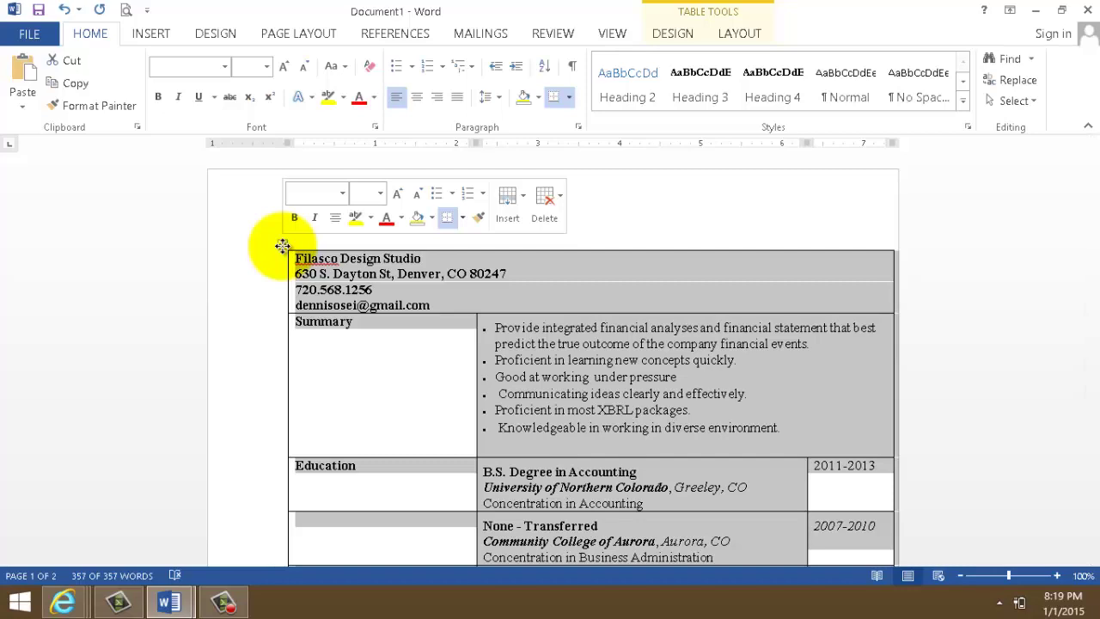
right_click(283, 251)
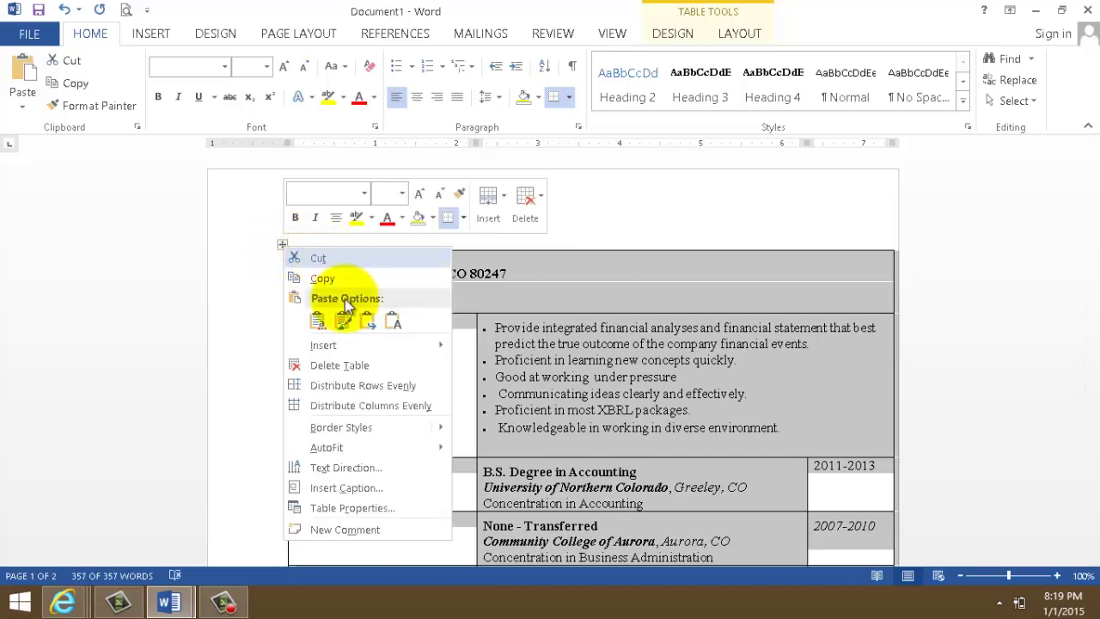
mouse_move(364, 348)
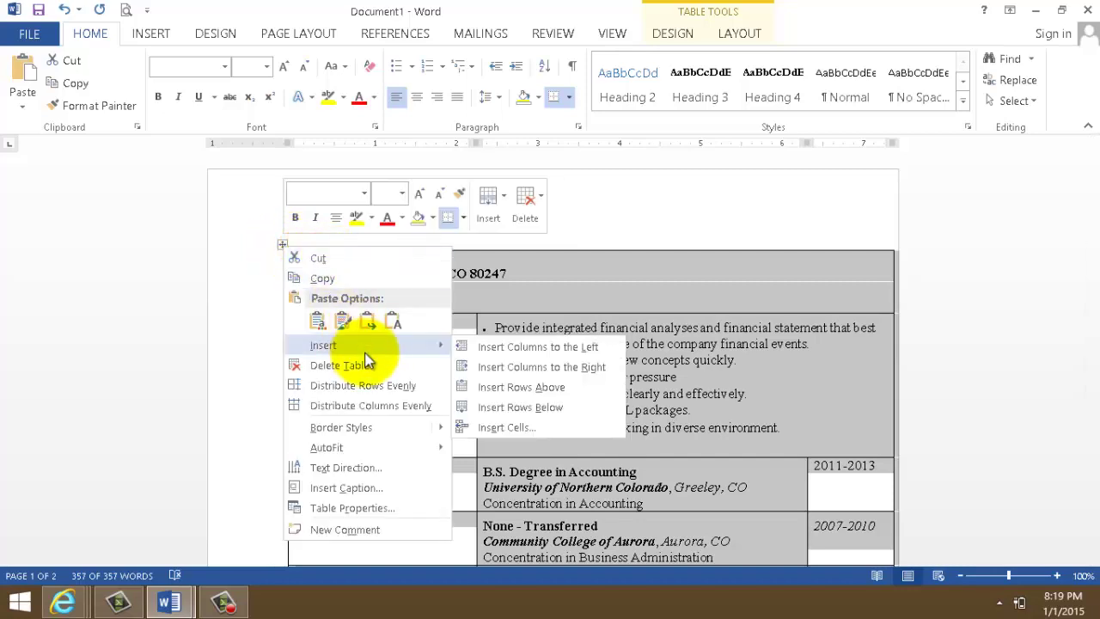
left_click(352, 507)
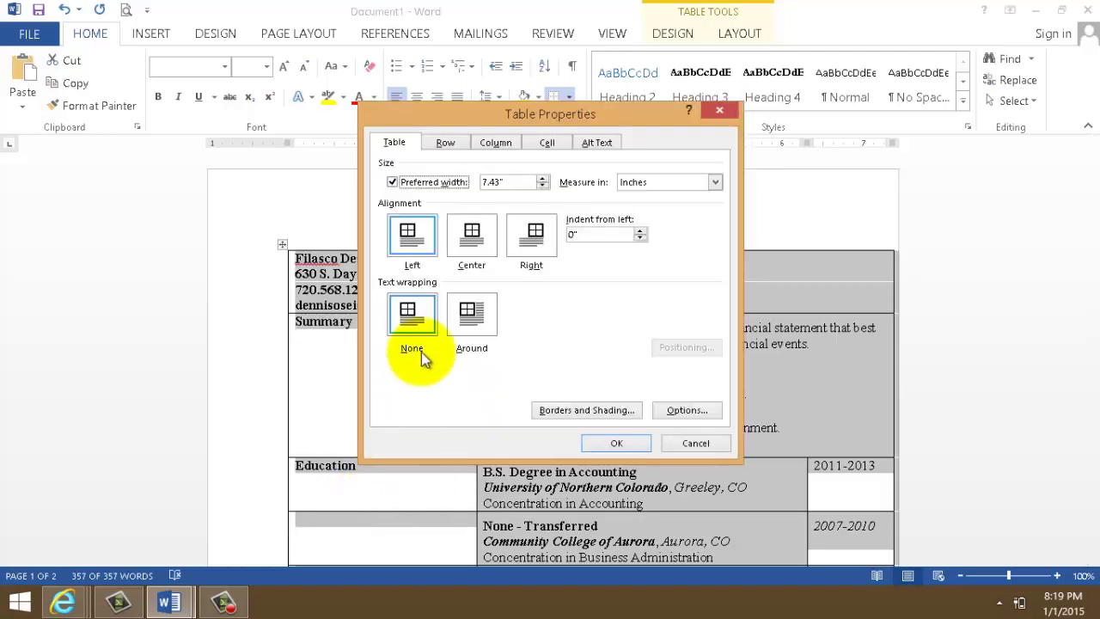
left_click(593, 410)
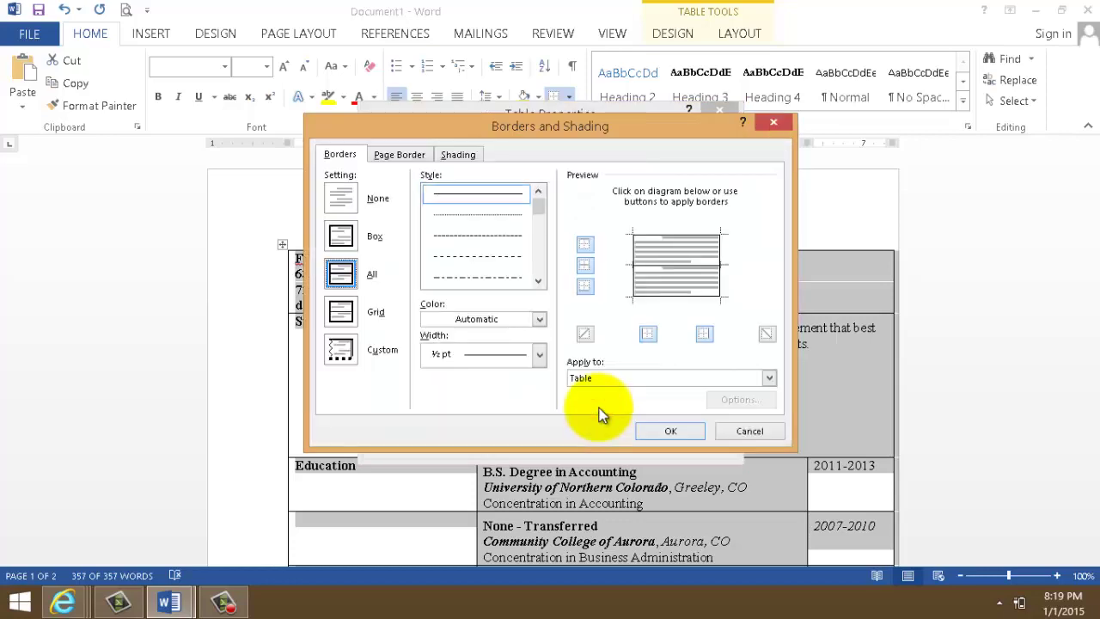
left_click(345, 200)
left_click(663, 430)
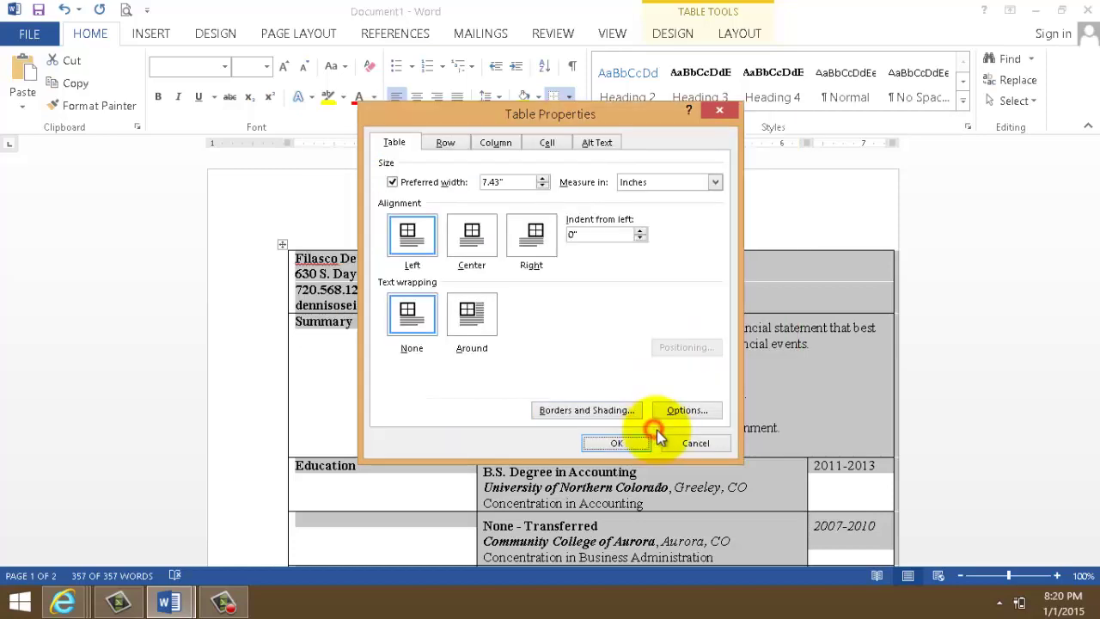
left_click(617, 444)
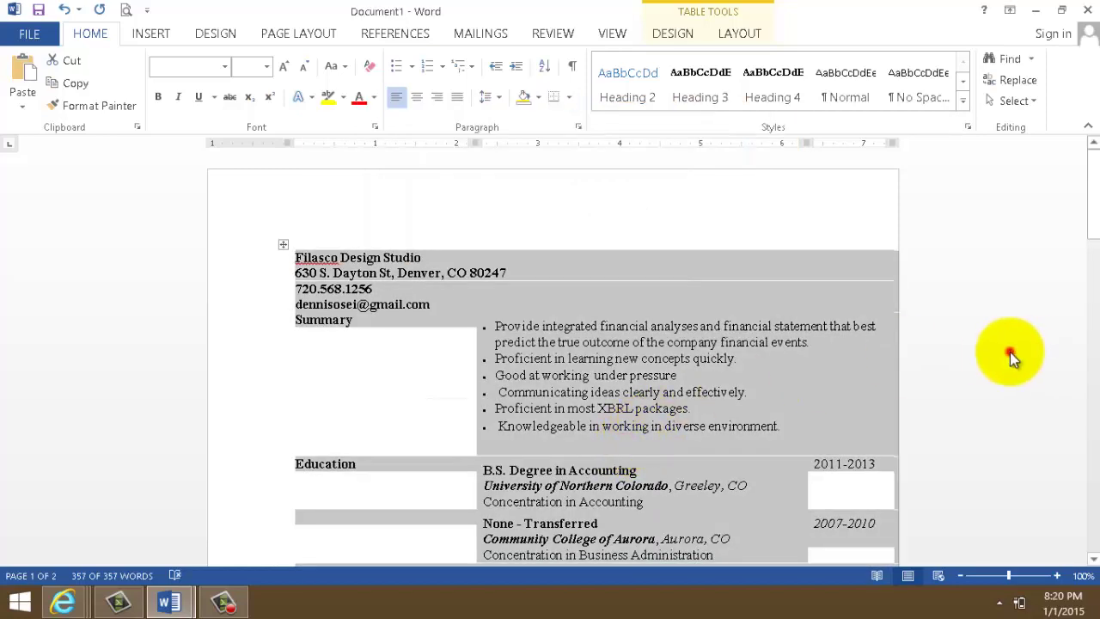
left_click(1007, 348)
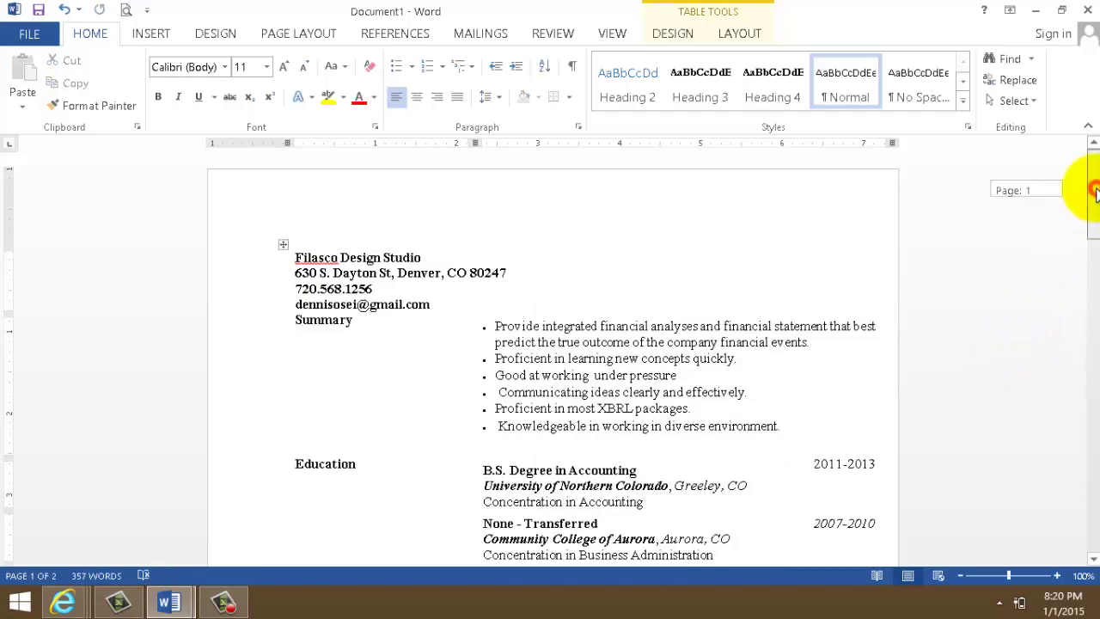